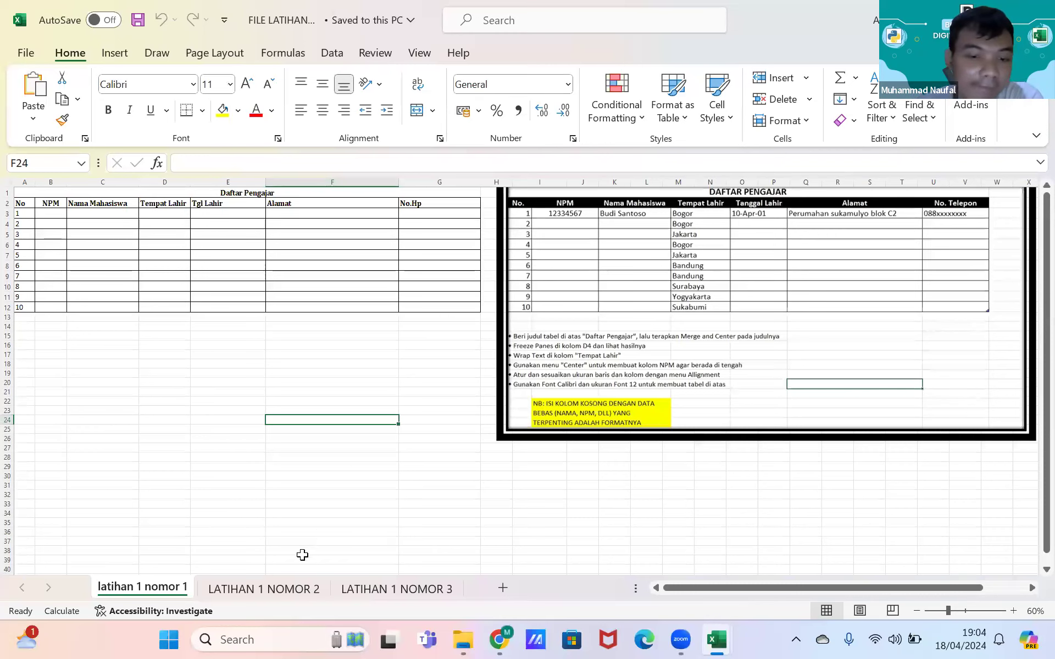
{"action": "left_click", "coordinate": [404, 587]}
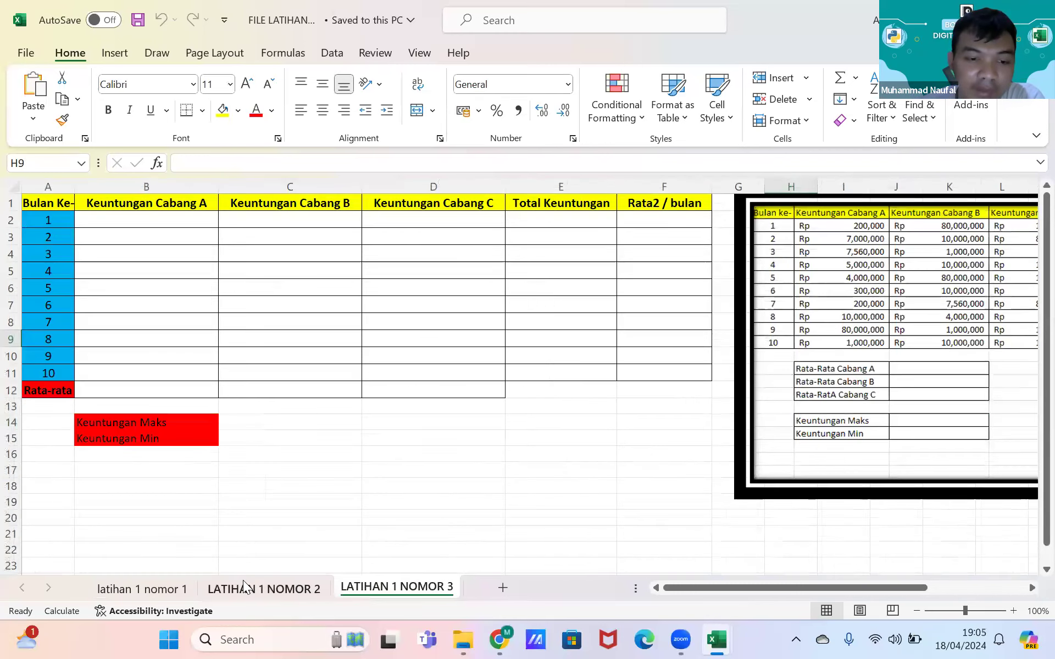
{"action": "left_click", "coordinate": [242, 584]}
{"action": "left_click", "coordinate": [155, 590]}
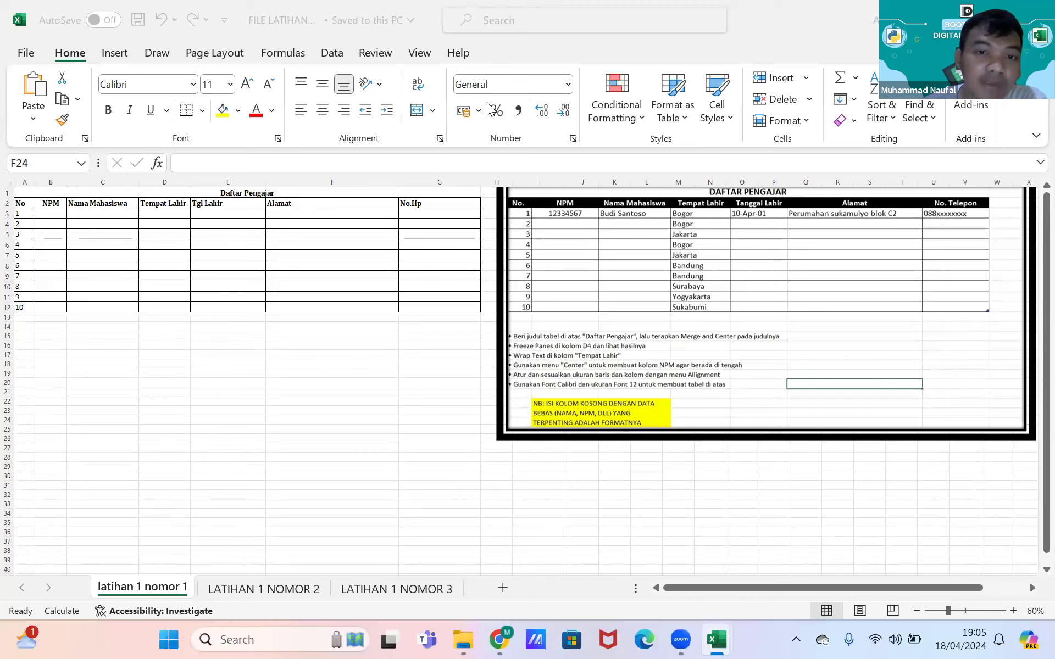
{"action": "left_click", "coordinate": [434, 111]}
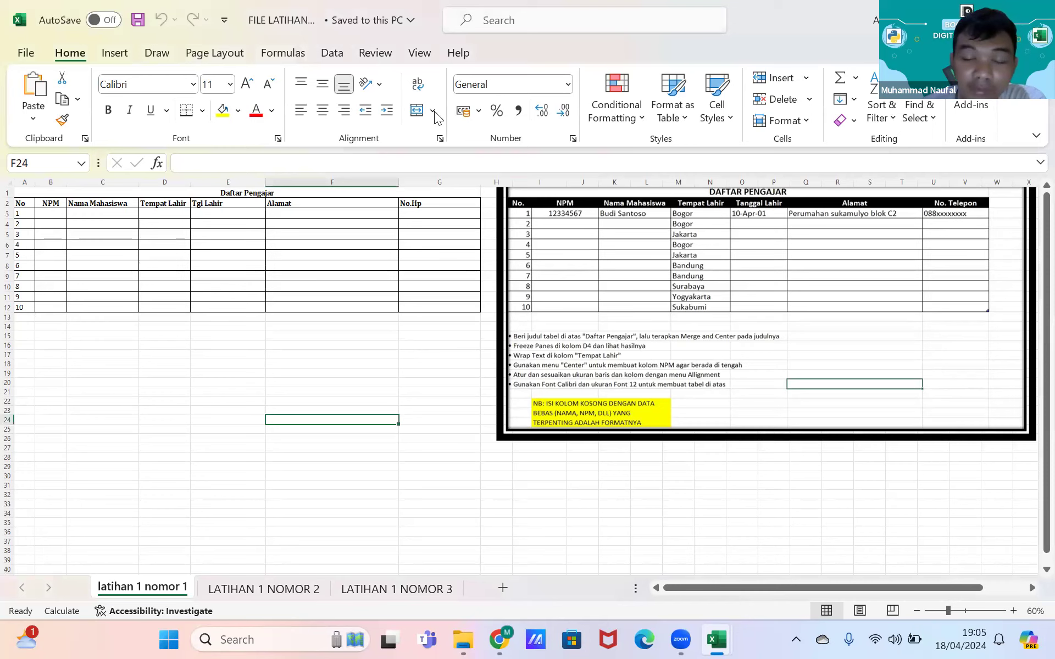
Step: Insert a new blank worksheet, Sheet1, and select cells B2, A1, B1 and C1
{"action": "left_click", "coordinate": [502, 588]}
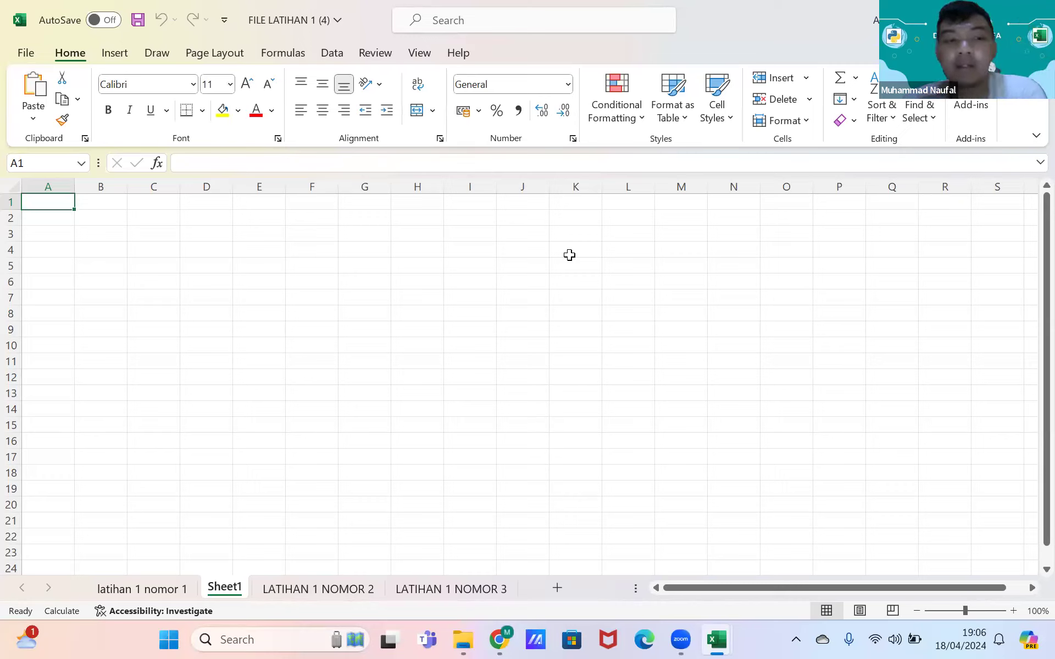
{"action": "left_click", "coordinate": [114, 216]}
{"action": "left_click", "coordinate": [50, 199]}
{"action": "left_click", "coordinate": [99, 199]}
{"action": "left_click", "coordinate": [137, 200]}
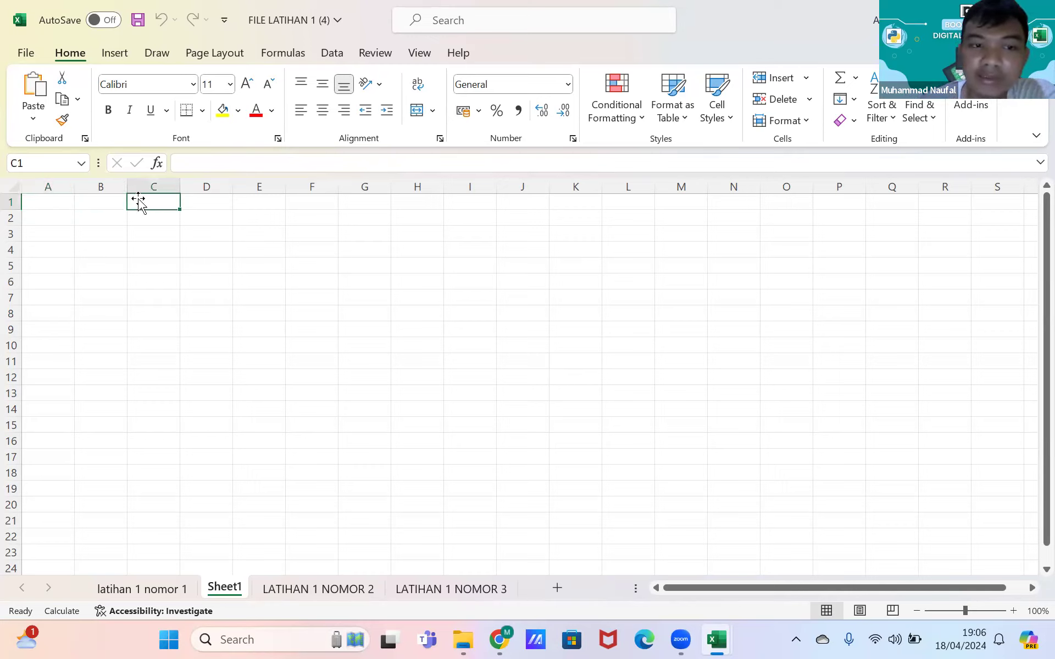
Step: Select cells E2, D2, B2, A2, A1 and B1 to show cell selection, ending on A2
{"action": "left_click", "coordinate": [246, 217]}
{"action": "left_click", "coordinate": [203, 215]}
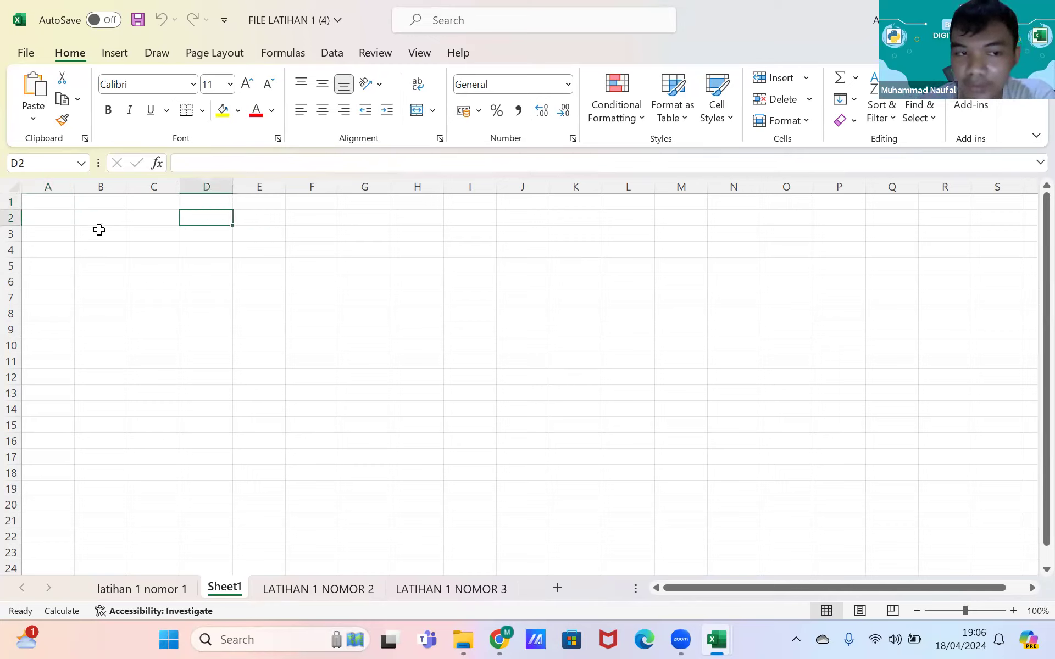
{"action": "left_click", "coordinate": [100, 224]}
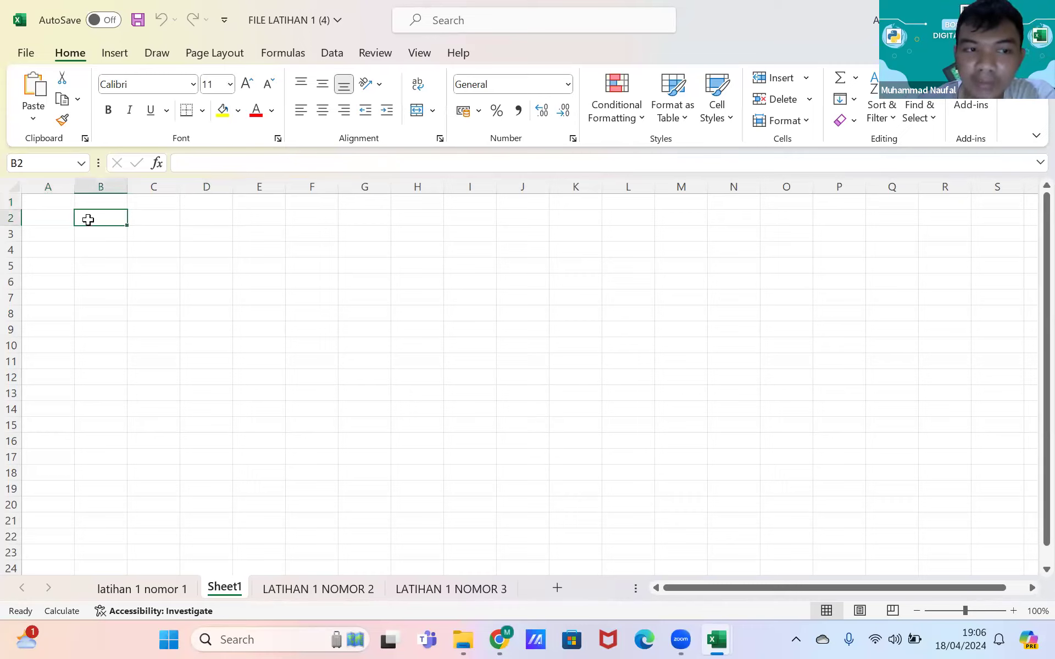
{"action": "left_click", "coordinate": [38, 221]}
{"action": "left_click", "coordinate": [105, 221]}
{"action": "left_click", "coordinate": [57, 203]}
{"action": "left_click", "coordinate": [113, 205]}
{"action": "left_click", "coordinate": [65, 214]}
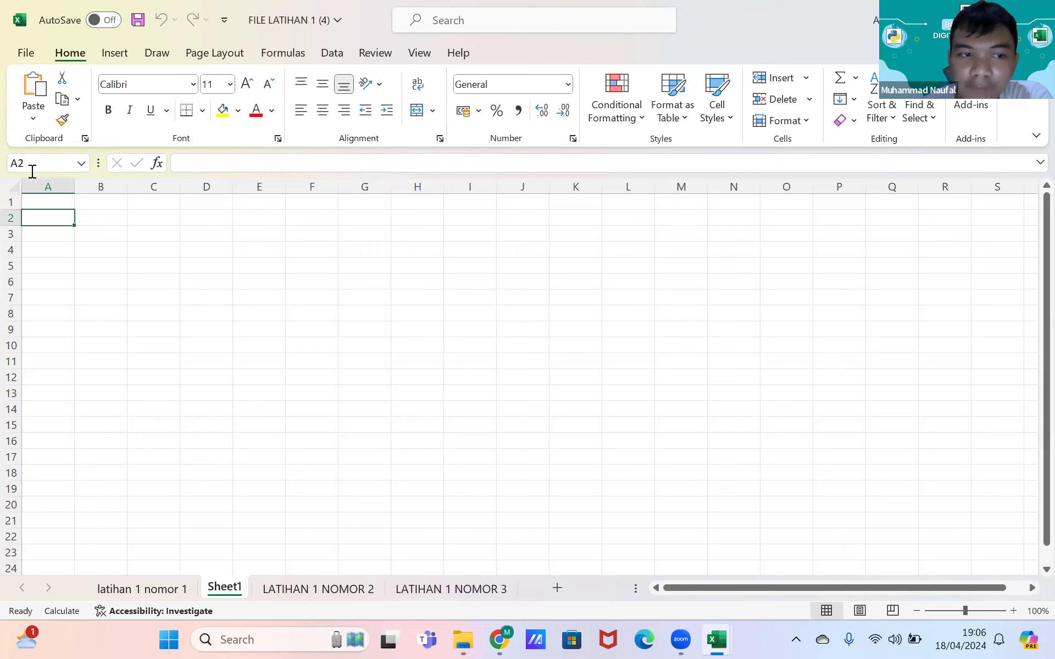
{"action": "left_click", "coordinate": [48, 187]}
{"action": "left_click", "coordinate": [99, 186]}
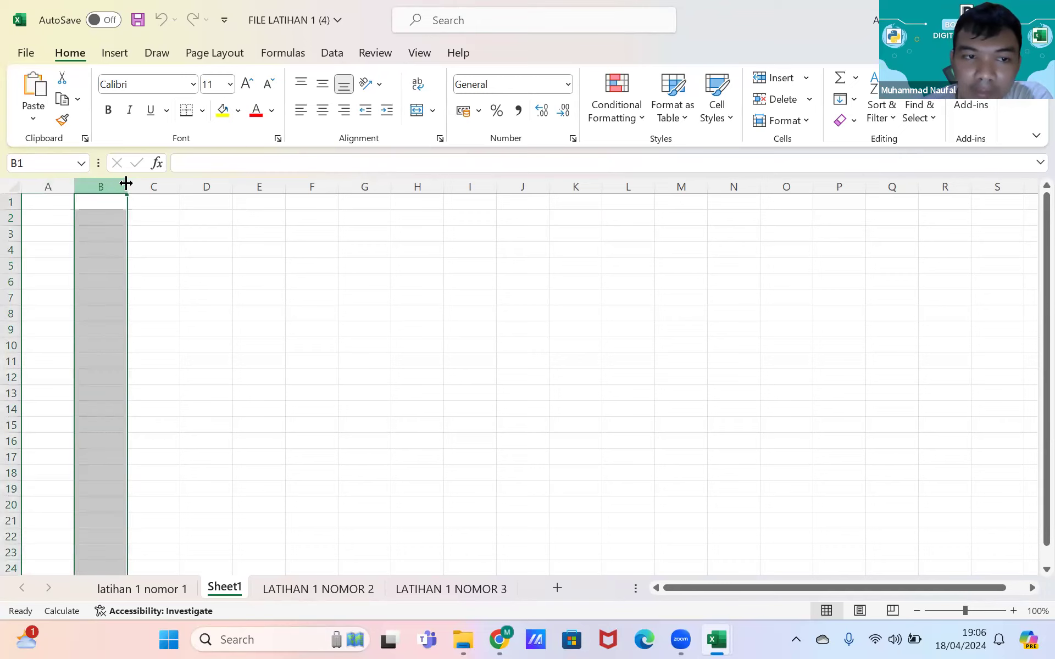
{"action": "left_click", "coordinate": [150, 186]}
{"action": "left_click", "coordinate": [11, 201]}
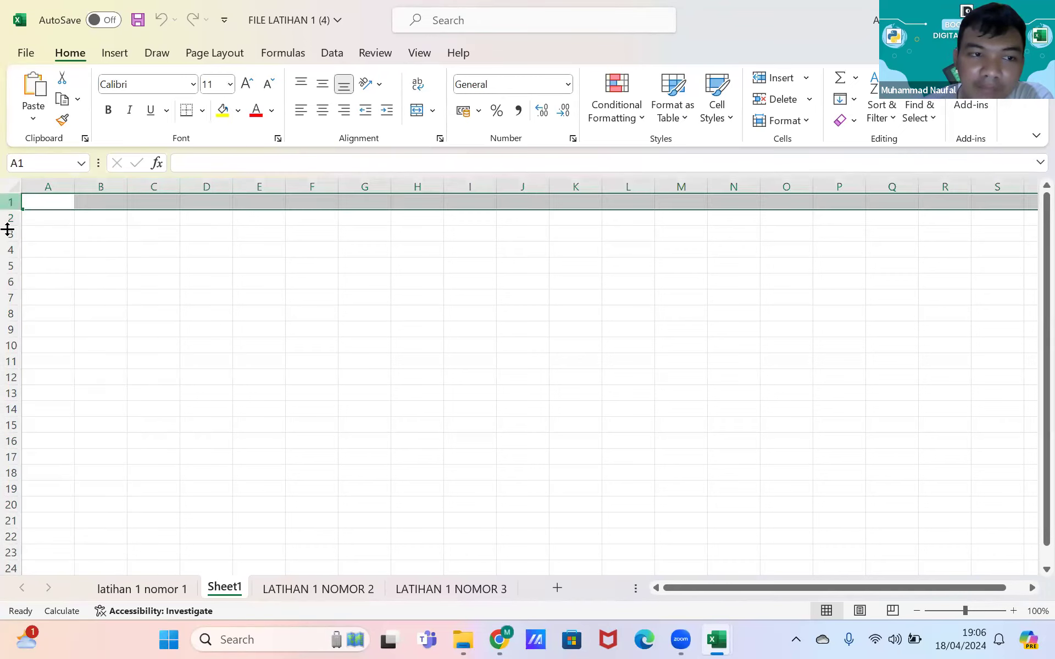
{"action": "left_click", "coordinate": [9, 216]}
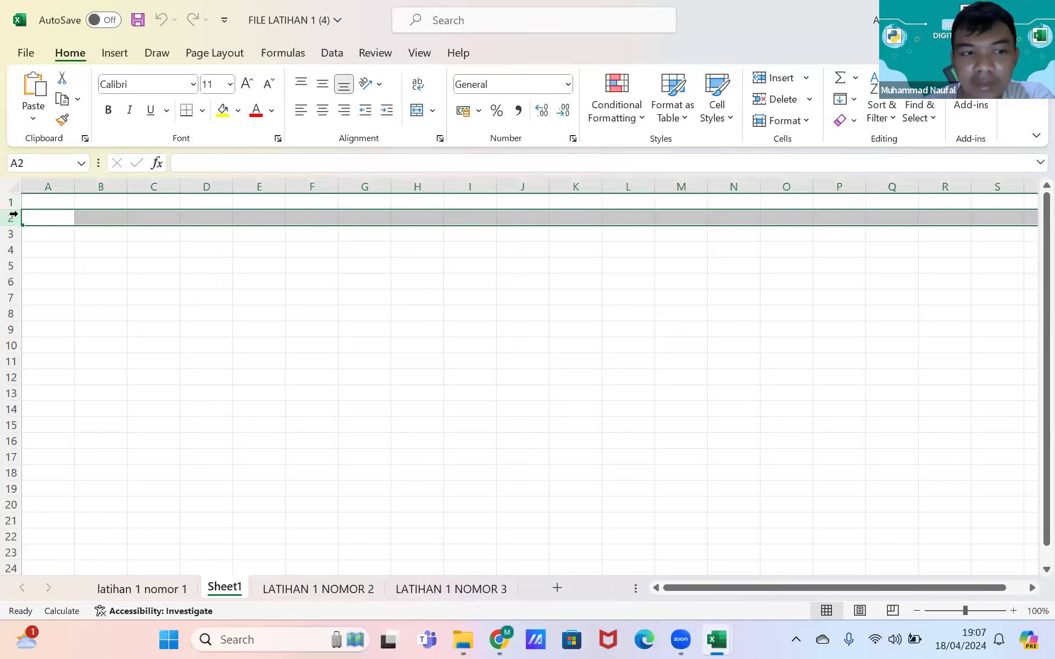
{"action": "left_click", "coordinate": [41, 200]}
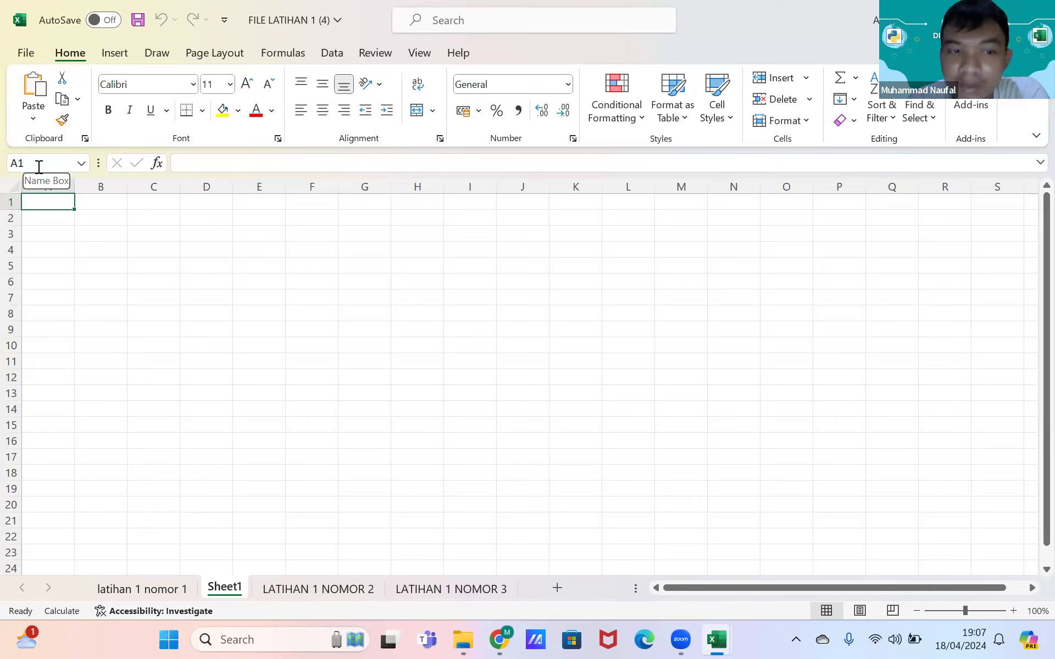
{"action": "left_click", "coordinate": [163, 229]}
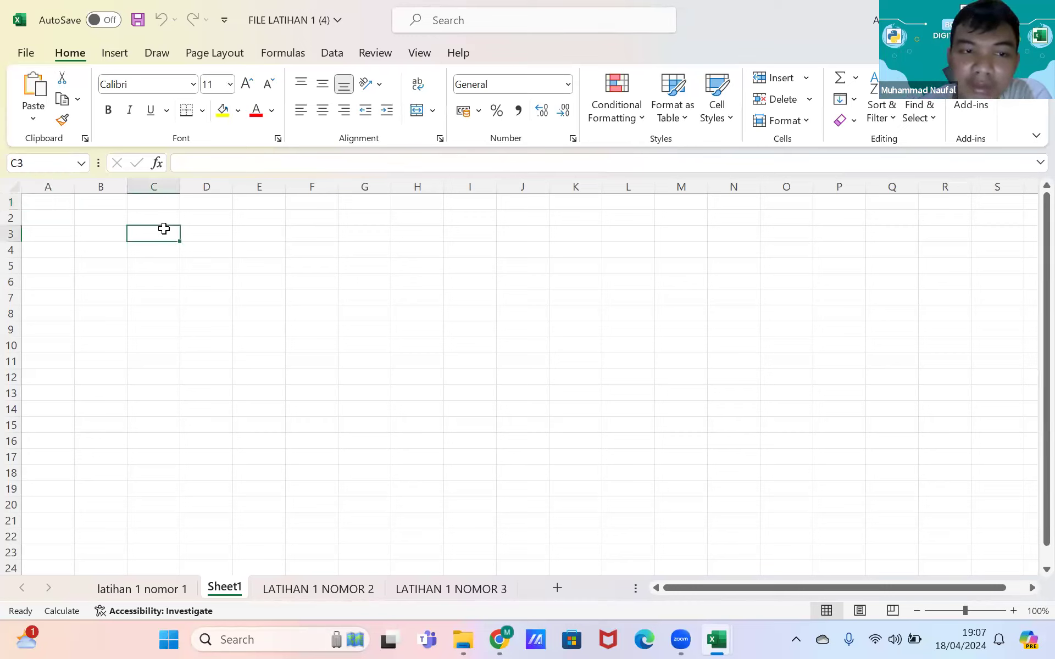
{"action": "left_click", "coordinate": [107, 230]}
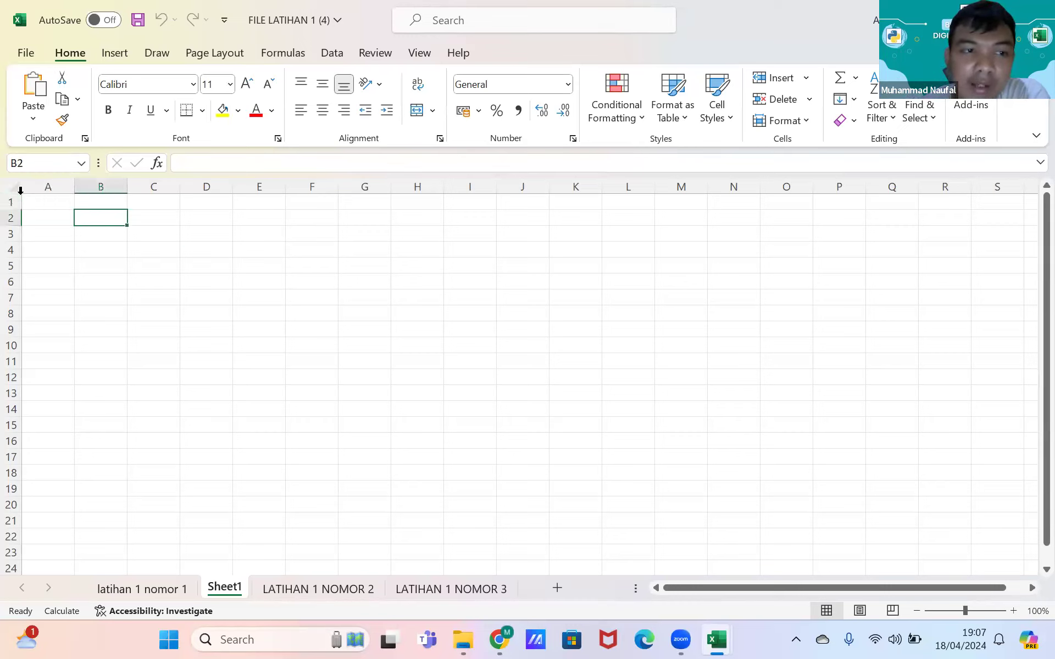
{"action": "left_click", "coordinate": [53, 184]}
{"action": "left_click", "coordinate": [97, 185]}
{"action": "left_click", "coordinate": [153, 185]}
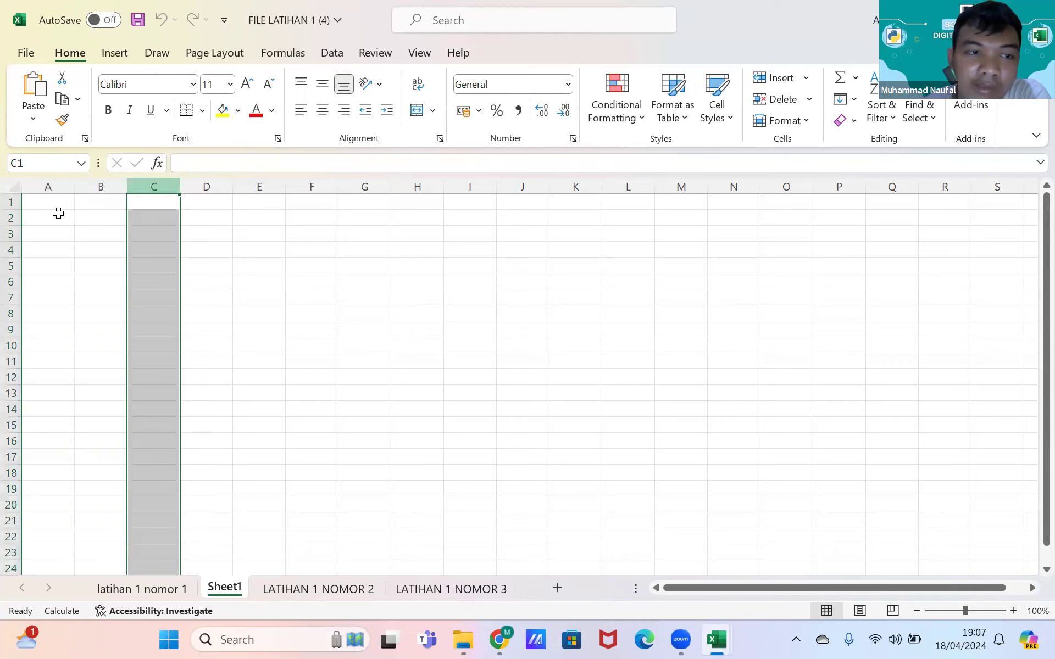
{"action": "left_click", "coordinate": [12, 201]}
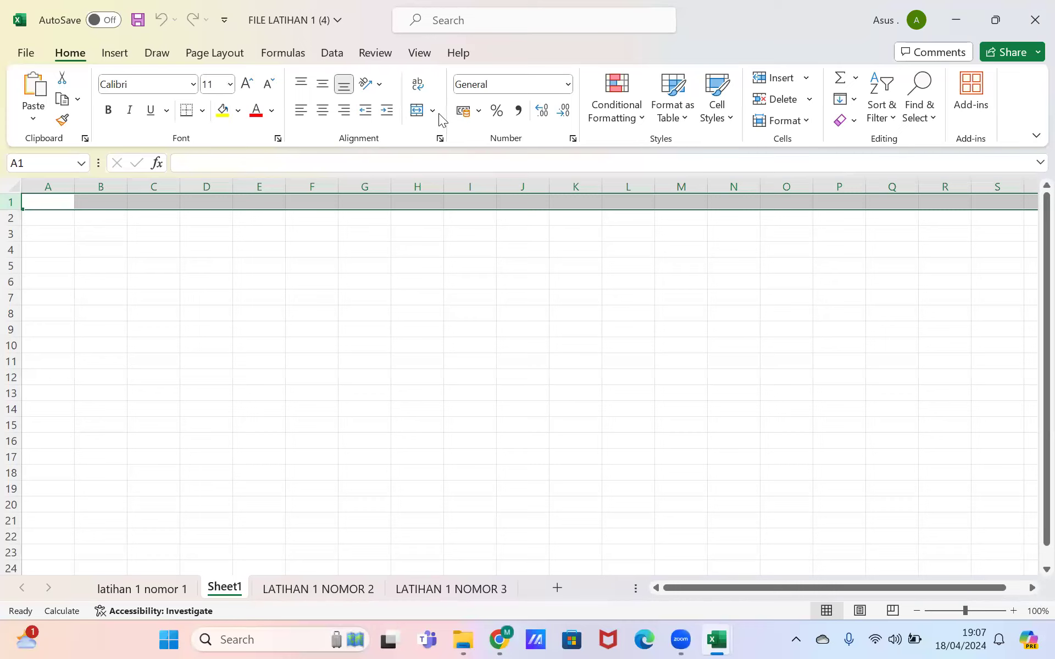
{"action": "left_click", "coordinate": [370, 234]}
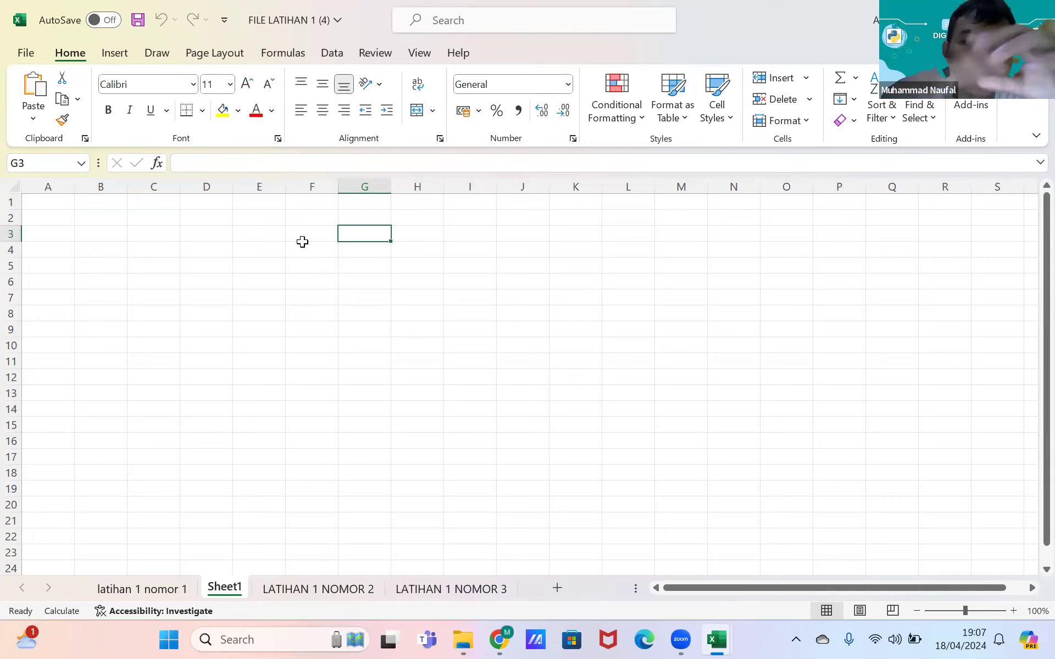
{"action": "left_click", "coordinate": [105, 261]}
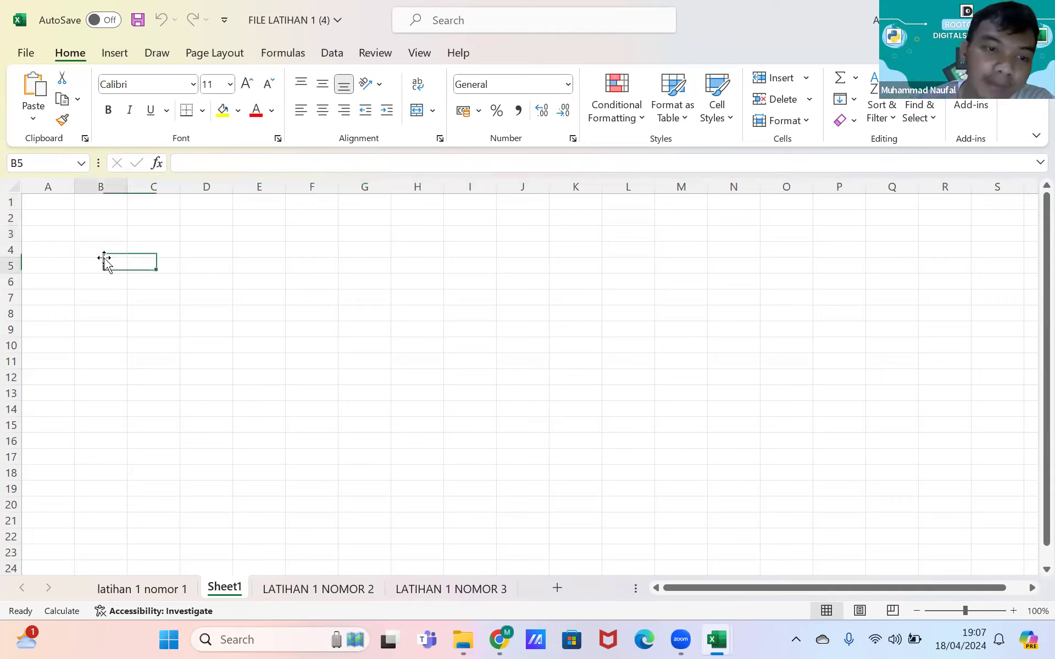
{"action": "left_click_drag", "start_coordinate": [174, 248], "coordinate": [184, 245]}
{"action": "mouse_move", "coordinate": [66, 203]}
{"action": "left_mouse_down"}
{"action": "mouse_move", "coordinate": [78, 327]}
{"action": "mouse_move", "coordinate": [57, 188]}
{"action": "left_mouse_up"}
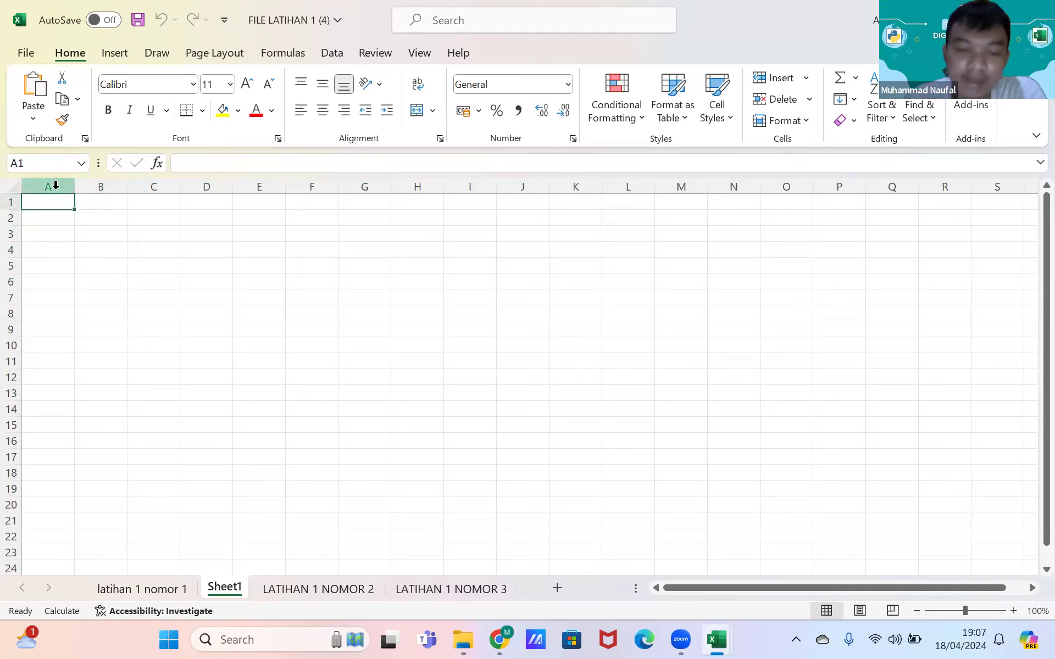
Step: Copy the table picture from the 'latihan 1 nomor 1' sheet and paste it into Sheet1 at column H
{"action": "left_click", "coordinate": [165, 590]}
{"action": "left_click", "coordinate": [558, 339]}
{"action": "right_click", "coordinate": [558, 339]}
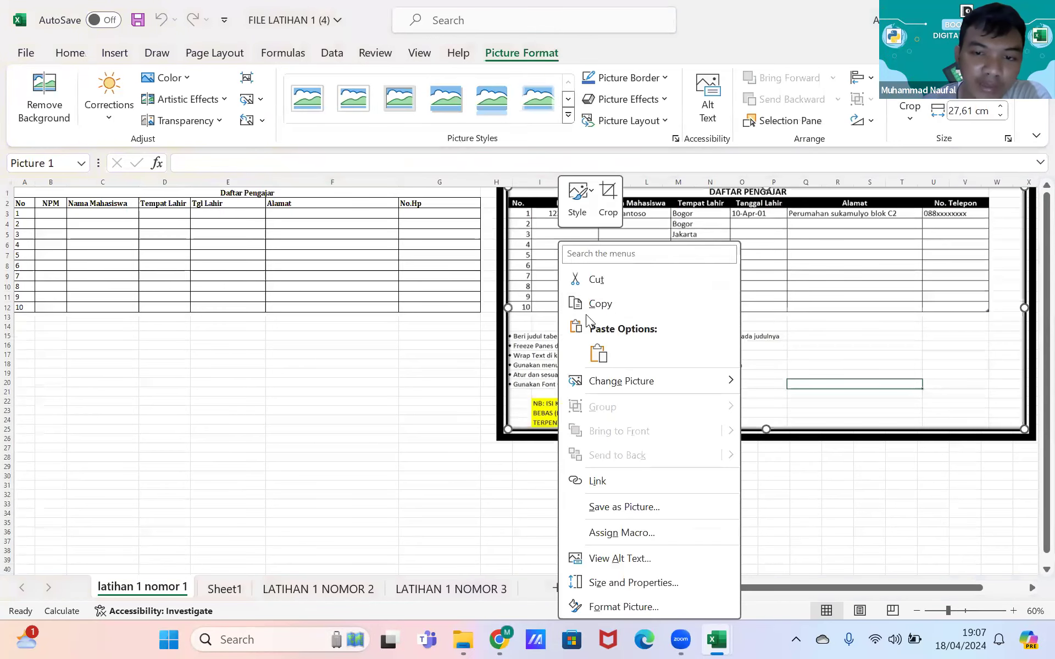
{"action": "left_click", "coordinate": [596, 305]}
{"action": "left_click", "coordinate": [225, 589]}
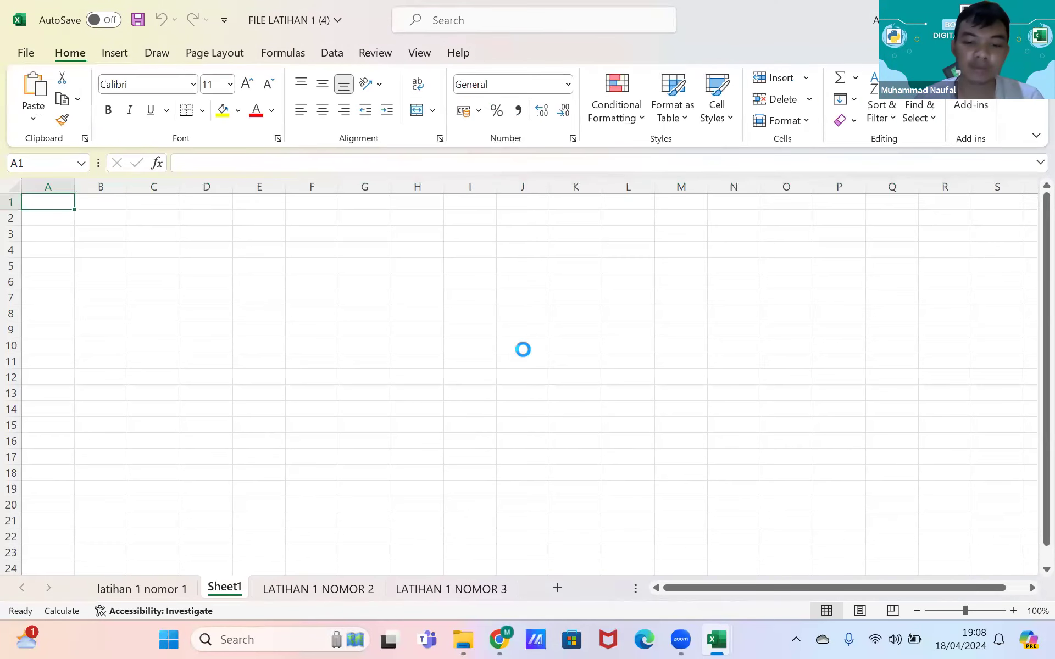
{"action": "key", "text": "ctrl+v"}
{"action": "left_click_drag", "start_coordinate": [827, 333], "coordinate": [986, 307]}
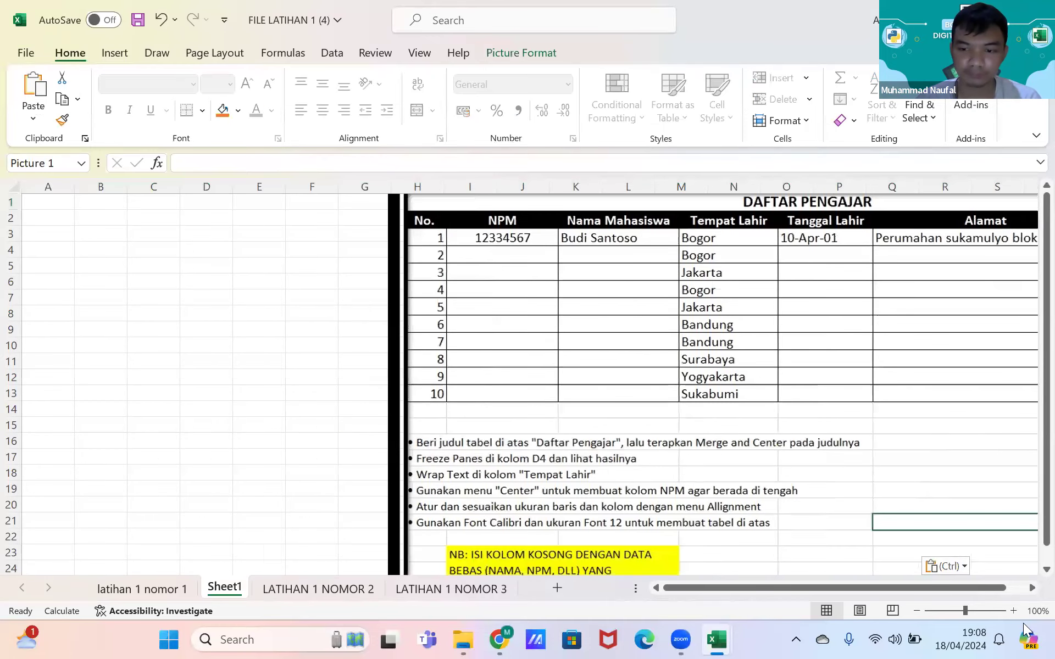
Step: Zoom Sheet1 out to 80%, return to cell A1, then enlarge the view one zoom step
{"action": "left_click", "coordinate": [920, 609]}
{"action": "left_click", "coordinate": [920, 609]}
{"action": "scroll", "coordinate": [153, 247], "scroll_direction": "down", "scroll_amount": 1}
{"action": "left_click", "coordinate": [142, 249]}
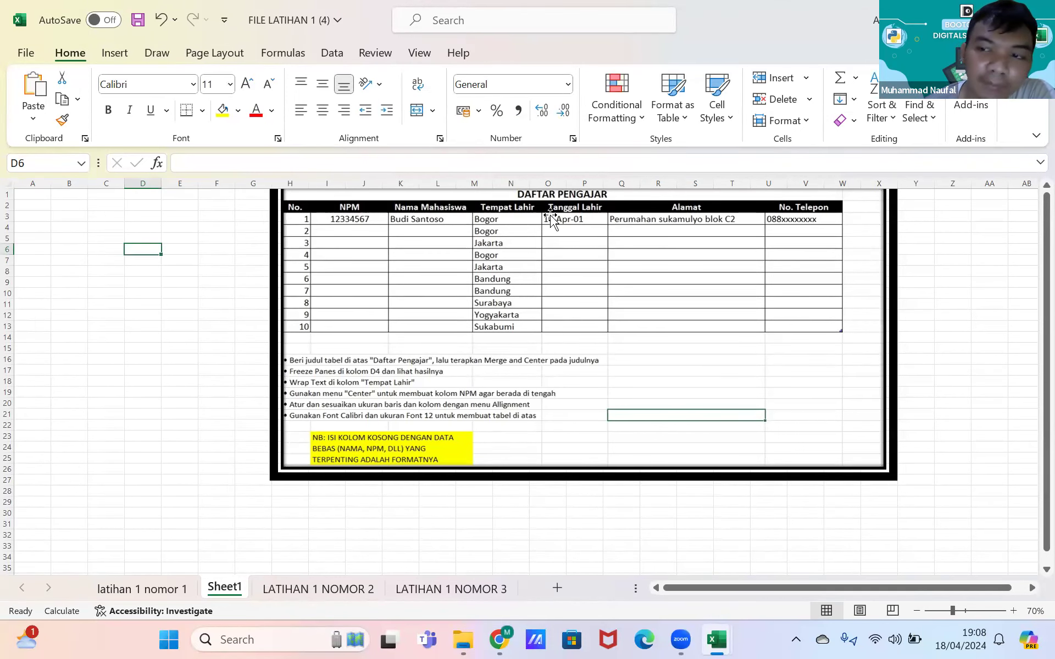
{"action": "left_click", "coordinate": [55, 215]}
{"action": "key", "text": "Up"}
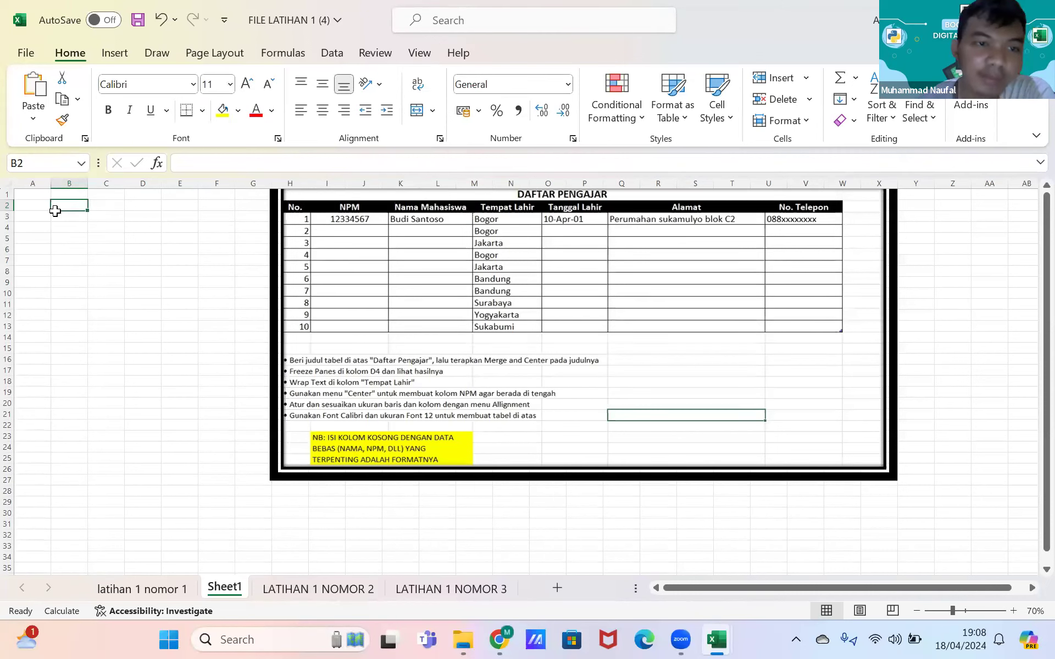
{"action": "key", "text": "ctrl+Home"}
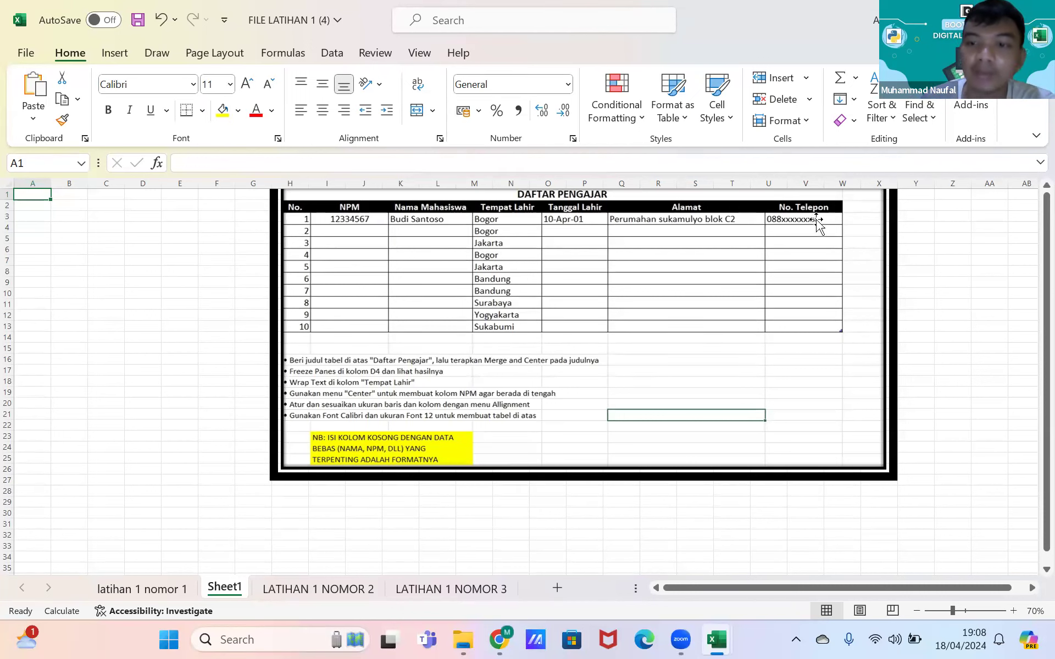
{"action": "left_click", "coordinate": [1014, 611]}
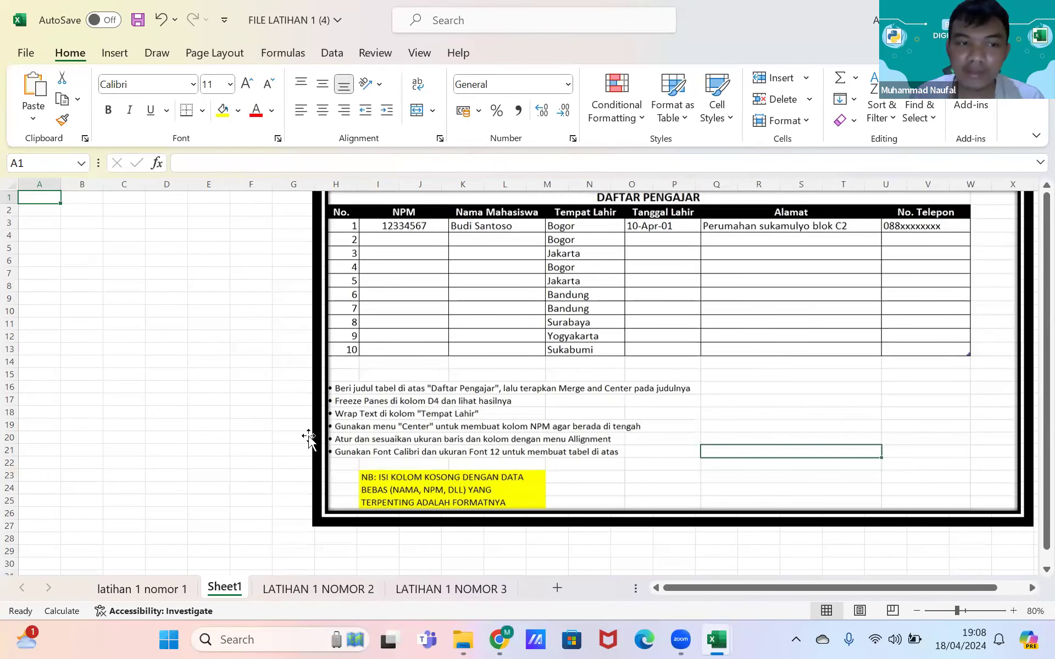
Step: Enter the headings No., NPM and Nama Mahasiswa in A1:C1
{"action": "type", "text": "NO"}
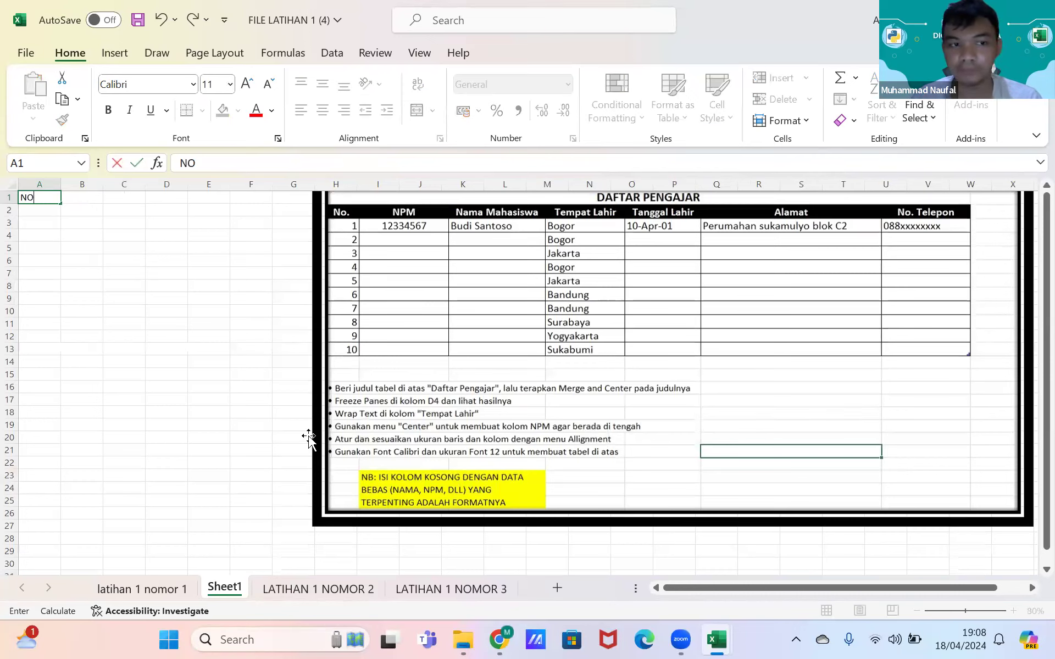
{"action": "key", "text": "BackSpace"}
{"action": "type", "text": "o."}
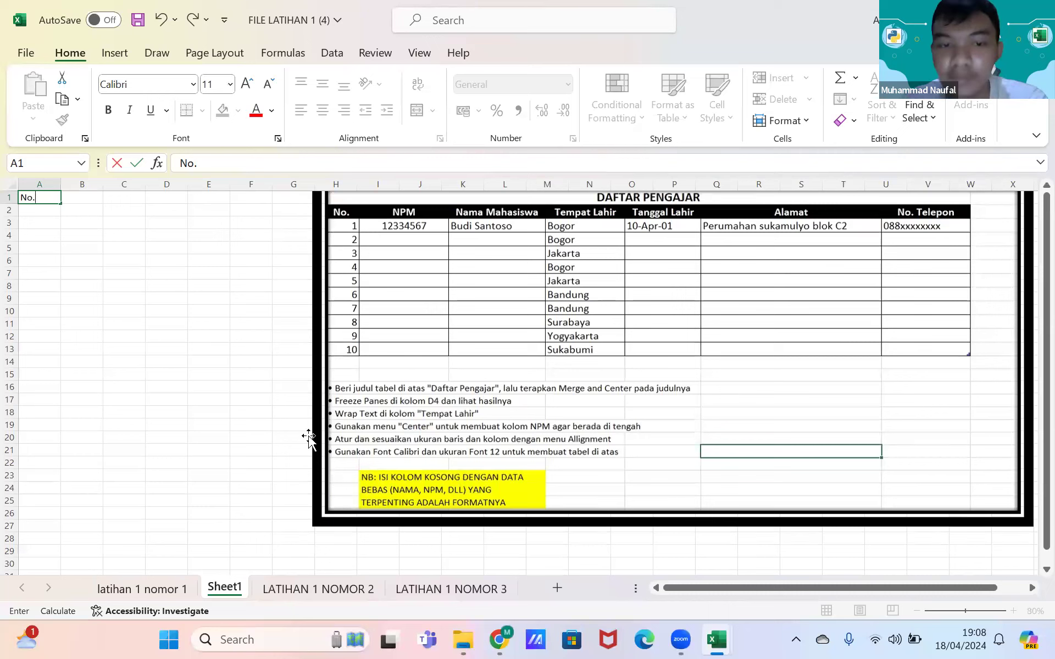
{"action": "key", "text": "Tab"}
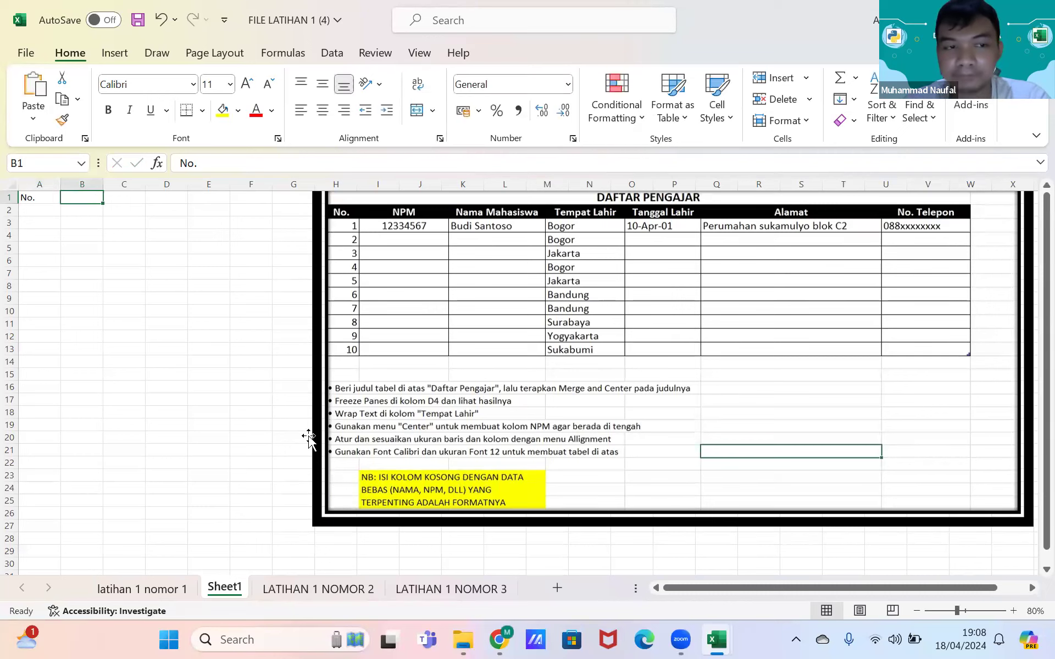
{"action": "type", "text": "npm"}
{"action": "key", "text": "BackSpace"}
{"action": "key", "text": "BackSpace"}
{"action": "key", "text": "BackSpace"}
{"action": "type", "text": "NPM"}
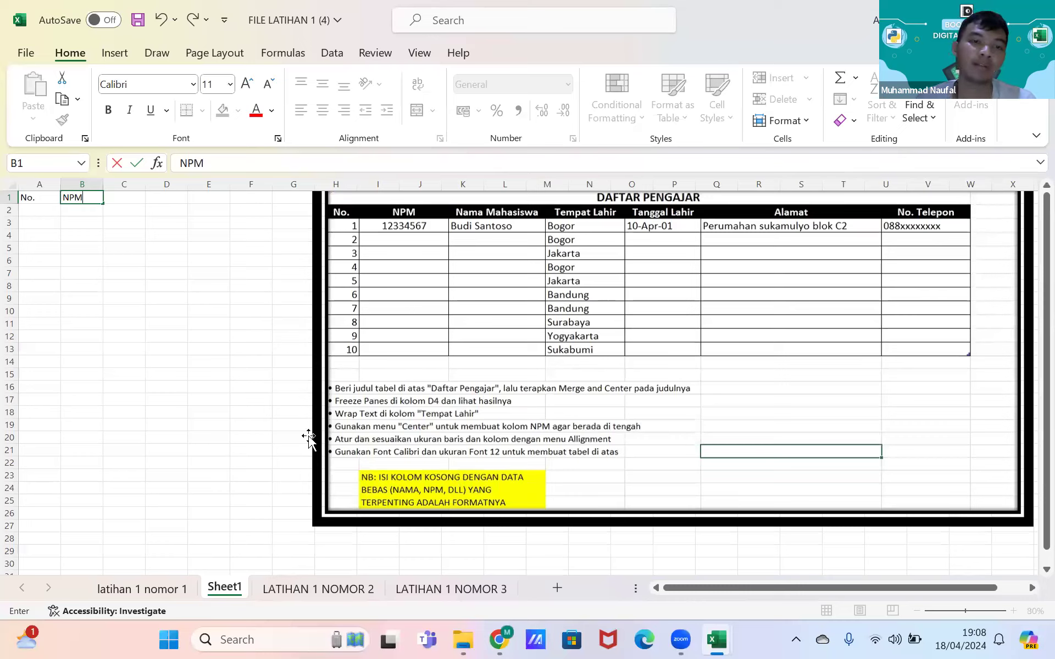
{"action": "key", "text": "Tab"}
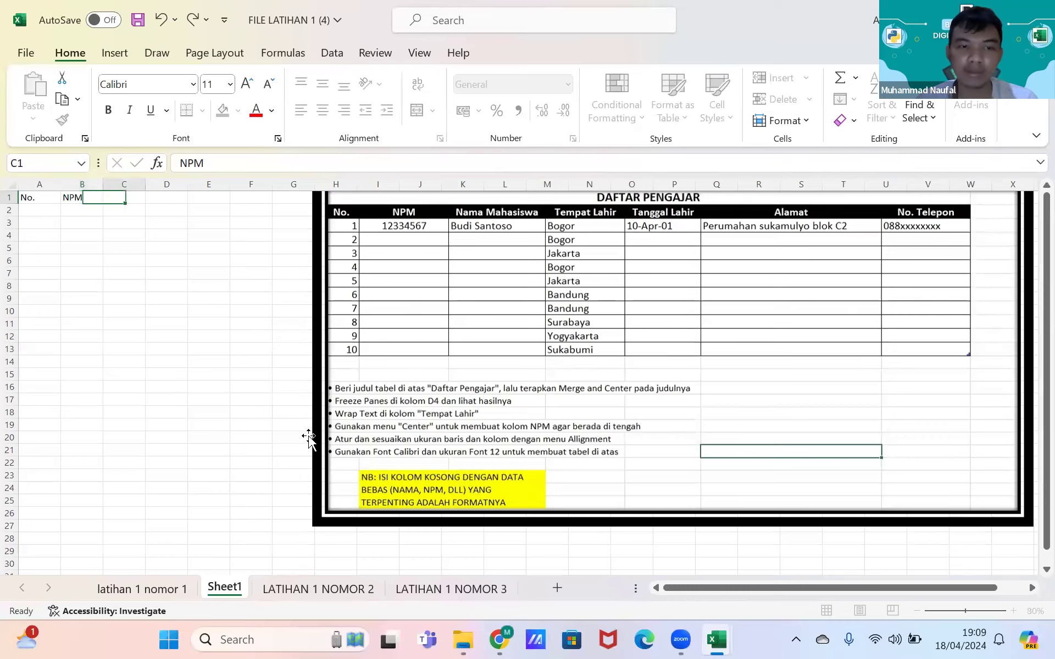
{"action": "type", "text": "Nama Mahasiswa"}
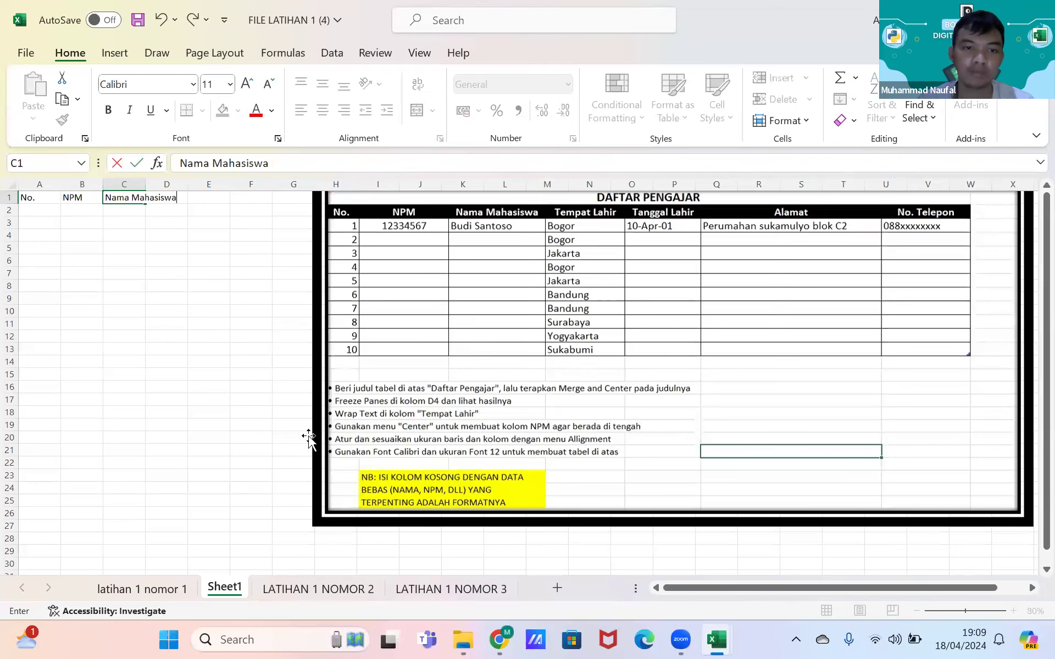
{"action": "key", "text": "Tab"}
Step: Add the headings Tempat Lahir, Tanggal lahir, Alamat and No.telepon in D1:G1
{"action": "type", "text": "Temp"}
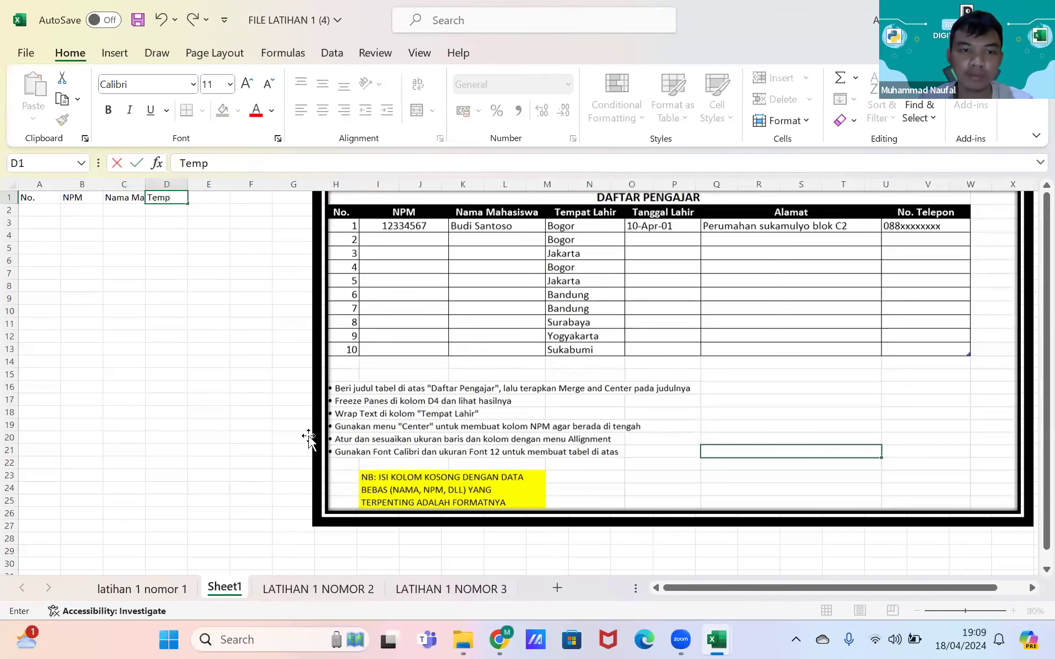
{"action": "type", "text": "at Lahir"}
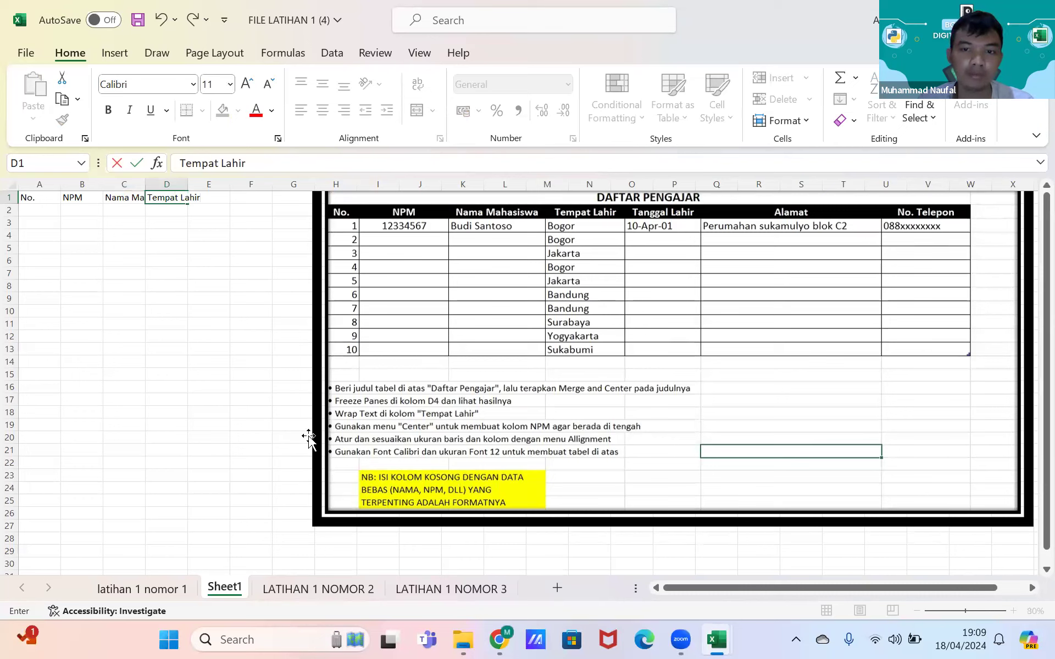
{"action": "key", "text": "Tab"}
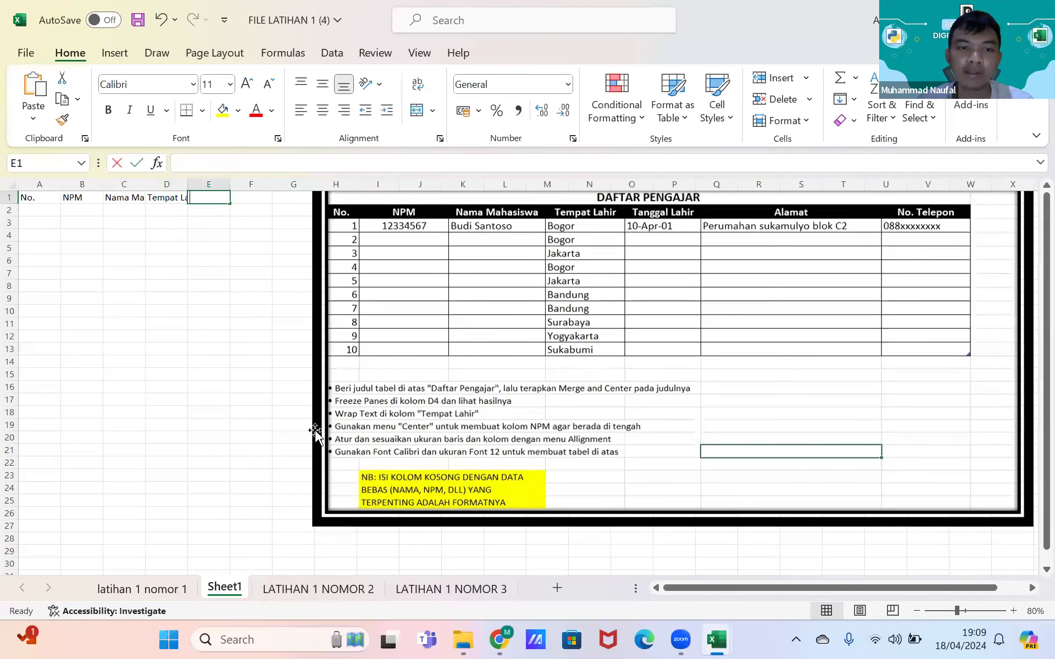
{"action": "type", "text": "Tanggal lahir"}
{"action": "key", "text": "Tab"}
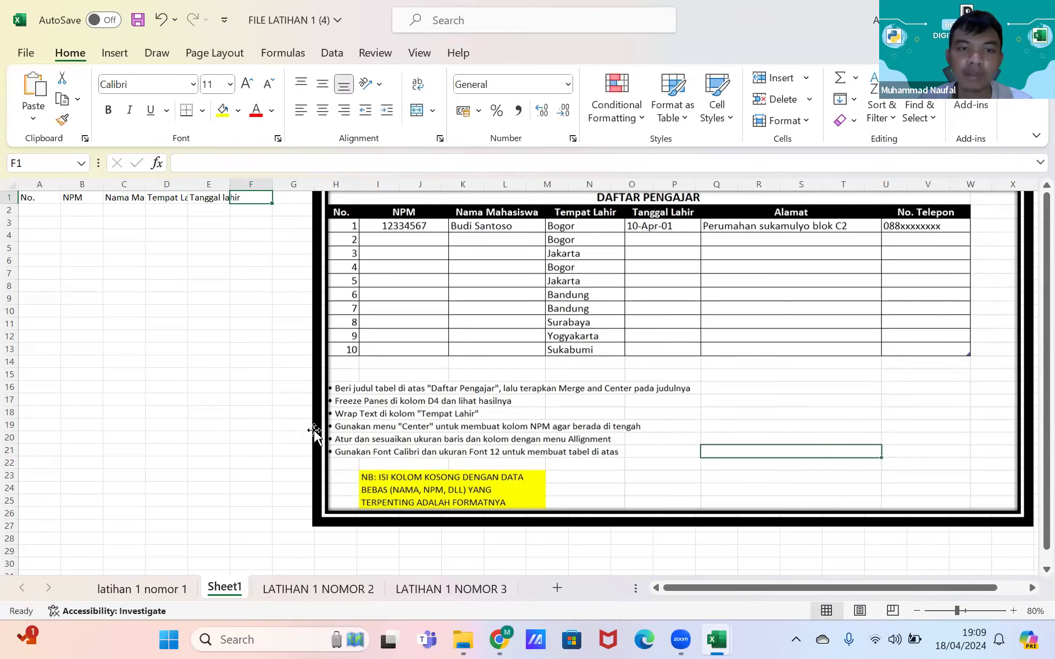
{"action": "type", "text": "Alamat"}
{"action": "key", "text": "Tab"}
{"action": "type", "text": "No"}
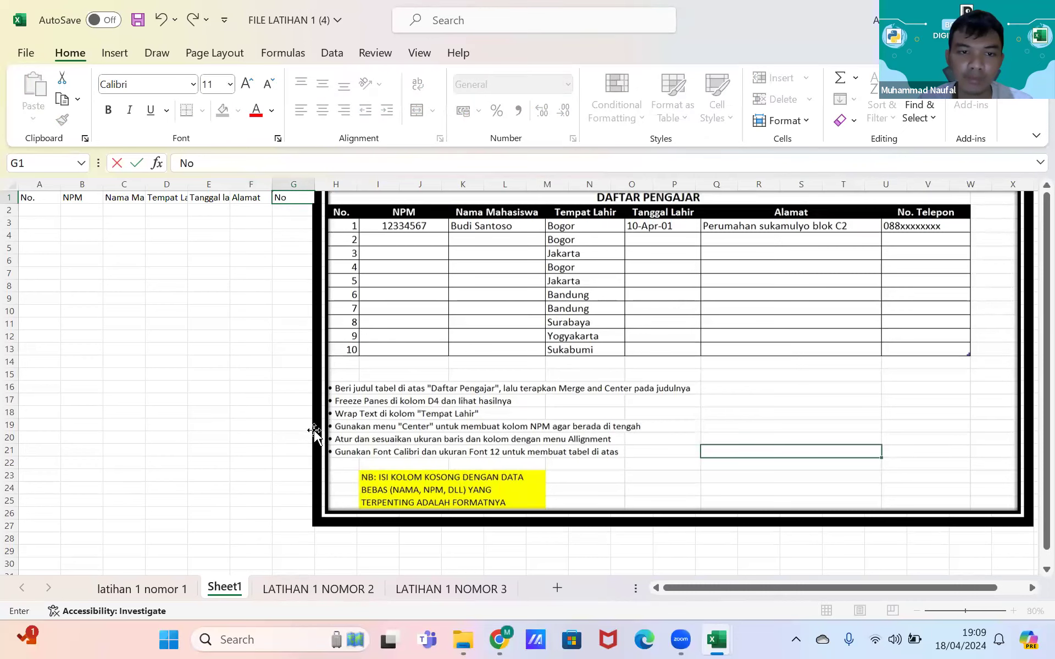
{"action": "type", "text": ".telepon"}
{"action": "key", "text": "Return"}
Step: Move the table picture further right and widen column G for No.telepon
{"action": "left_click_drag", "start_coordinate": [431, 291], "coordinate": [528, 259]}
{"action": "left_click", "coordinate": [326, 213]}
{"action": "left_click_drag", "start_coordinate": [315, 184], "coordinate": [345, 184]}
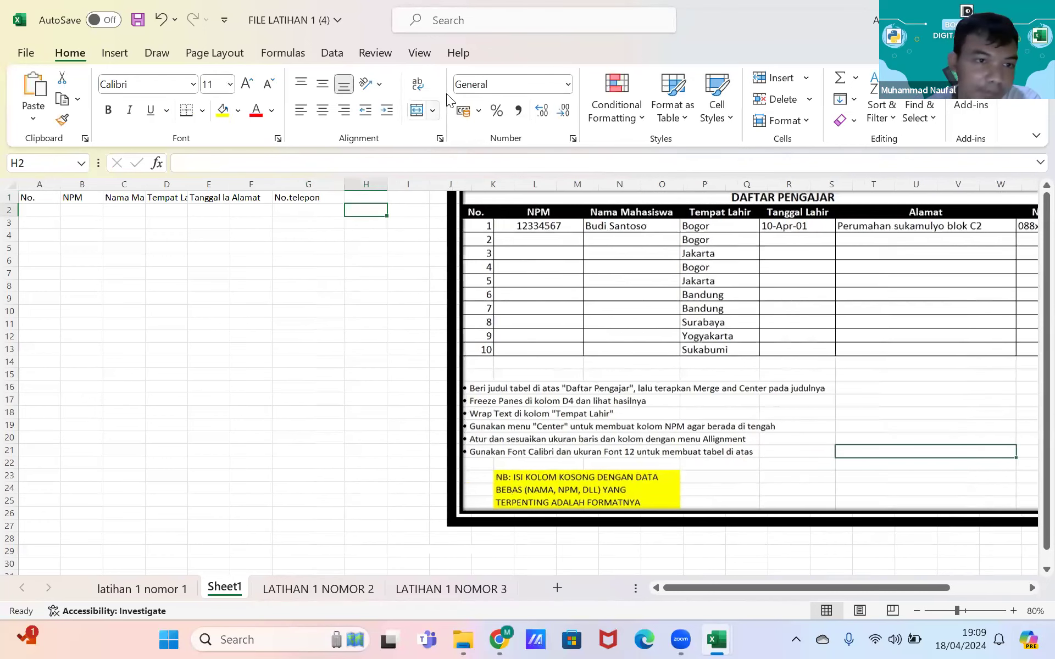
{"action": "left_click", "coordinate": [303, 197]}
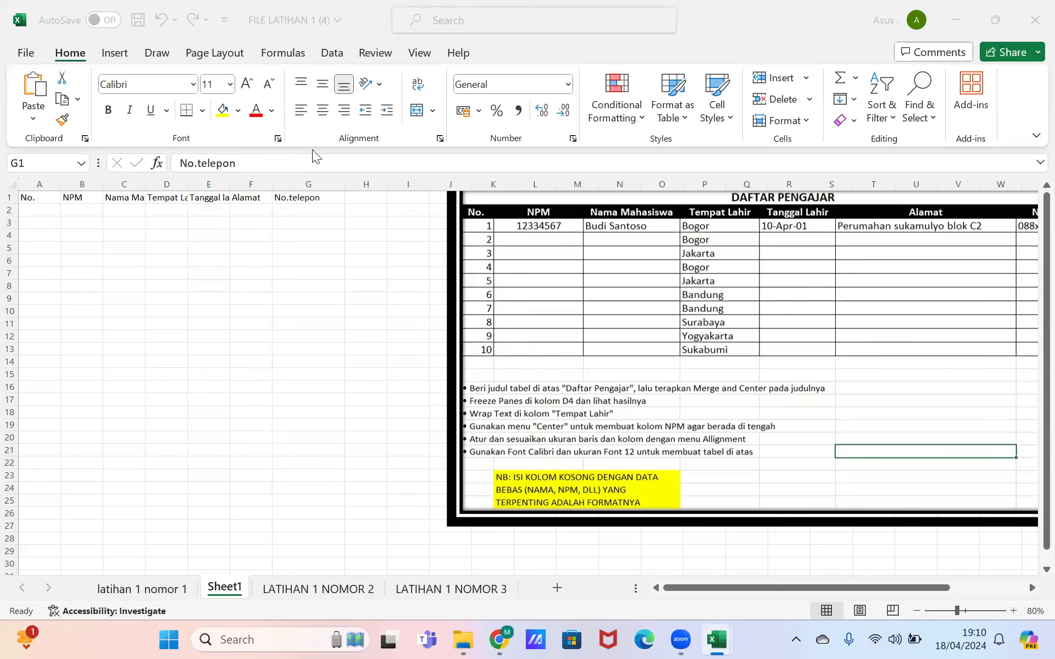
Step: Widen columns C and D so Nama Mahasiswa and Tempat Lahir show in full
{"action": "left_click", "coordinate": [228, 240]}
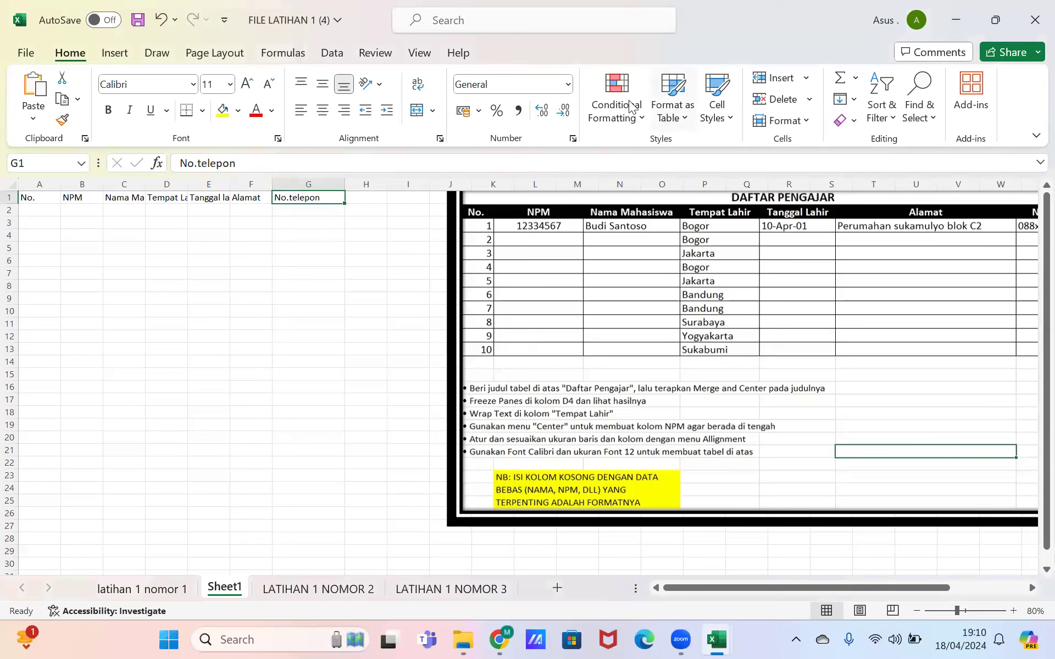
{"action": "left_click", "coordinate": [155, 231]}
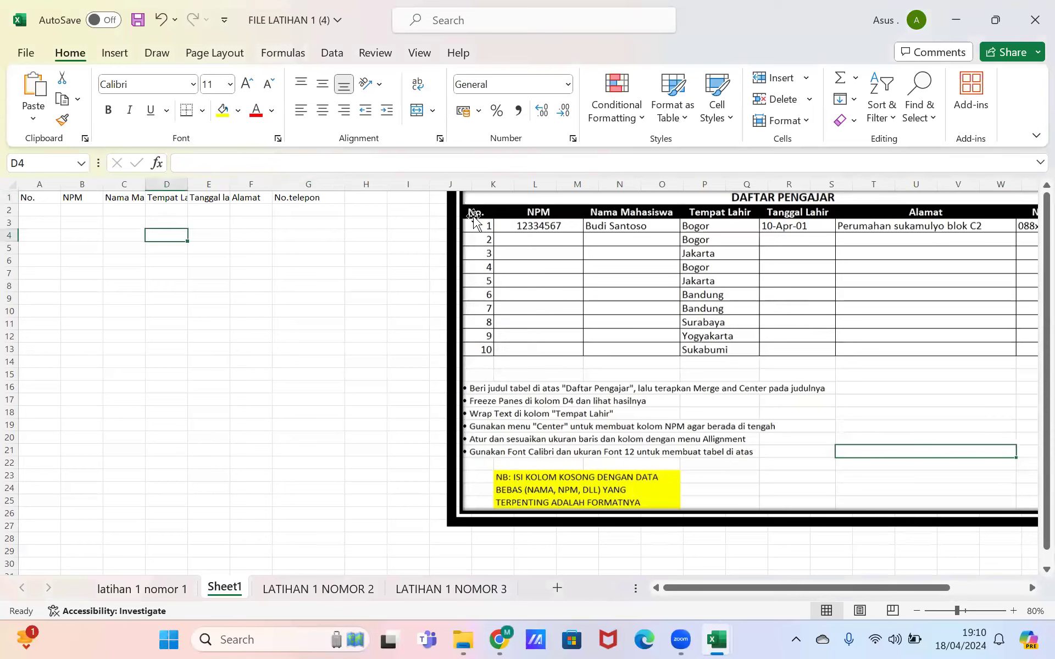
{"action": "left_click", "coordinate": [165, 358]}
{"action": "key", "text": "Left"}
{"action": "left_click_drag", "start_coordinate": [187, 185], "coordinate": [267, 184]}
{"action": "mouse_move", "coordinate": [146, 184]}
{"action": "left_mouse_down"}
{"action": "mouse_move", "coordinate": [160, 184]}
{"action": "mouse_move", "coordinate": [103, 184]}
{"action": "mouse_move", "coordinate": [132, 184]}
{"action": "left_mouse_up"}
{"action": "left_click_drag", "start_coordinate": [212, 186], "coordinate": [211, 187]}
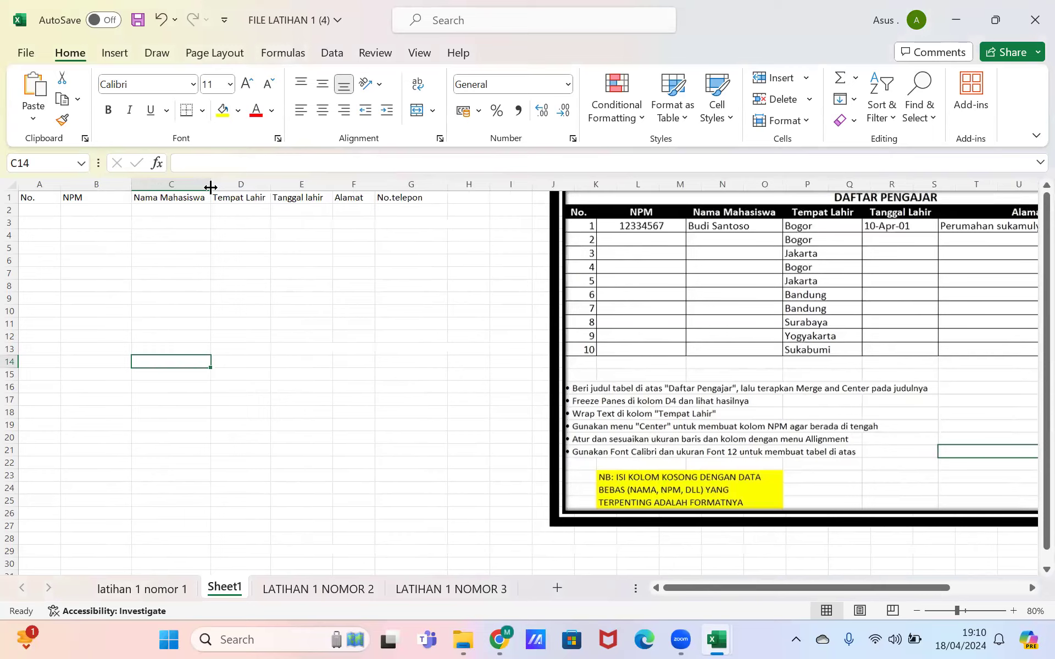
{"action": "left_click", "coordinate": [39, 209]}
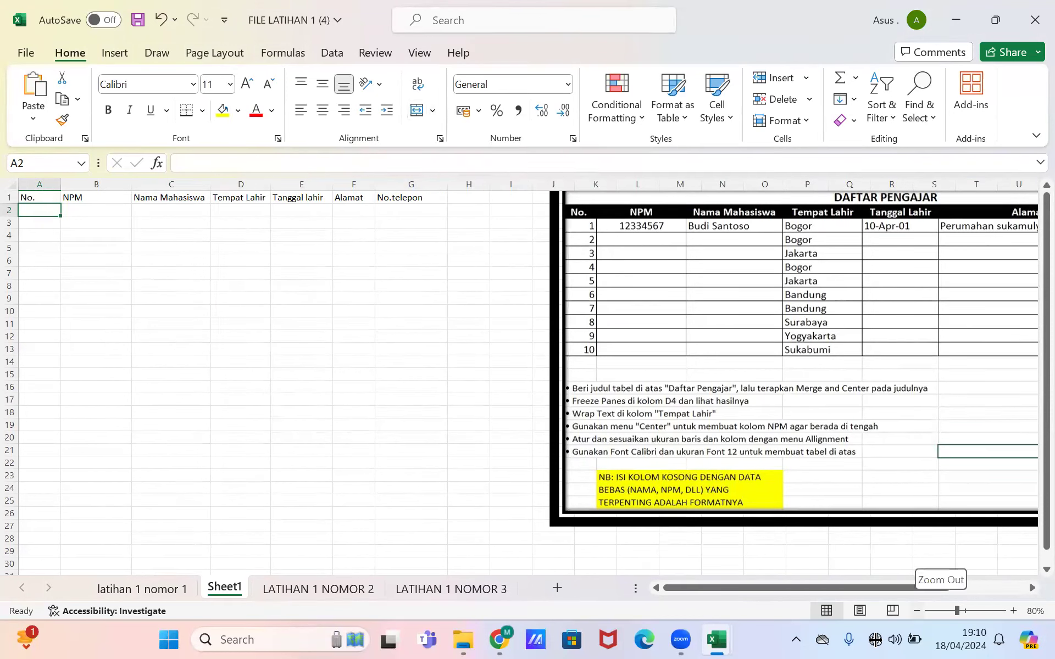
Step: Type 1, 2 and 3 into cells A2, A3 and A4
{"action": "left_click", "coordinate": [875, 639]}
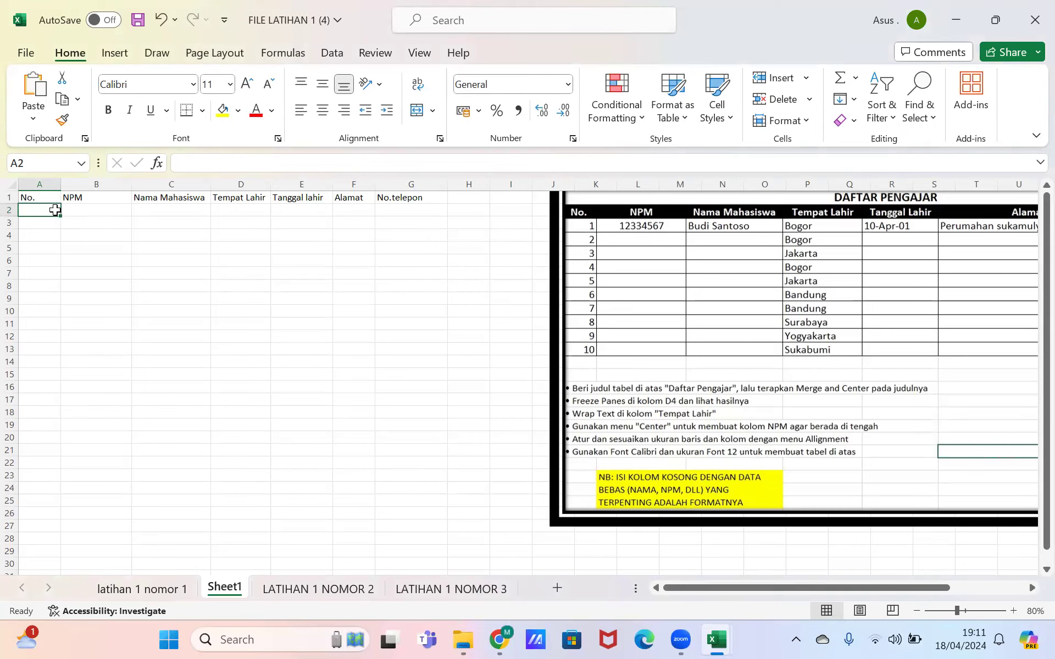
{"action": "type", "text": "1"}
{"action": "key", "text": "Return"}
{"action": "type", "text": "2"}
{"action": "key", "text": "Return"}
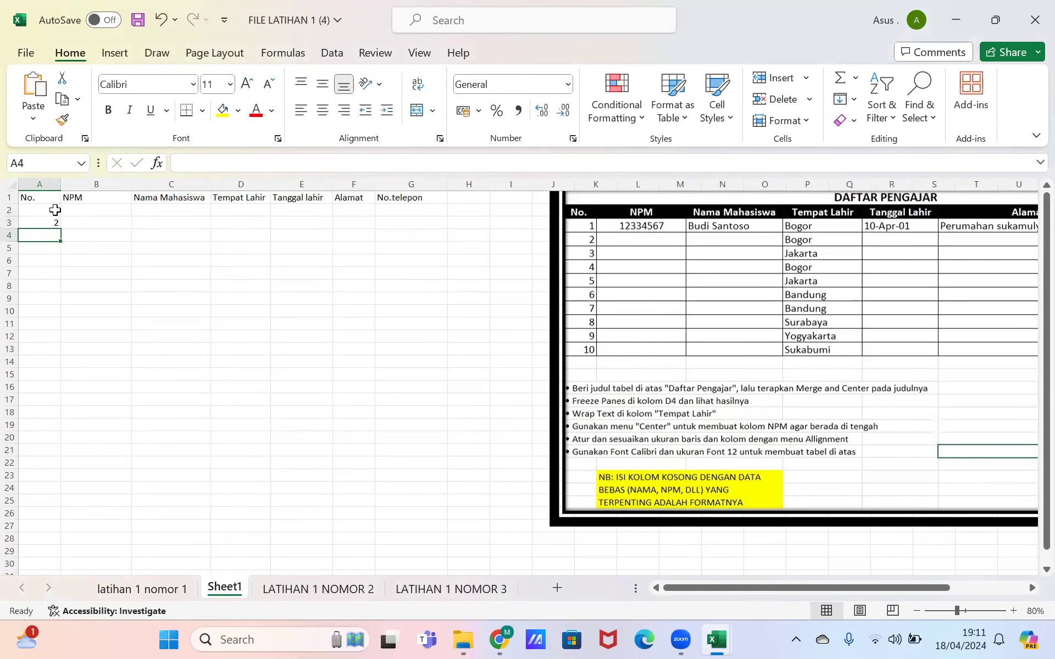
{"action": "type", "text": "3"}
{"action": "key", "text": "Return"}
Step: Select A2:A4 and zoom the sheet to 100%
{"action": "left_click", "coordinate": [50, 210]}
{"action": "left_click", "coordinate": [49, 238], "text": "shift"}
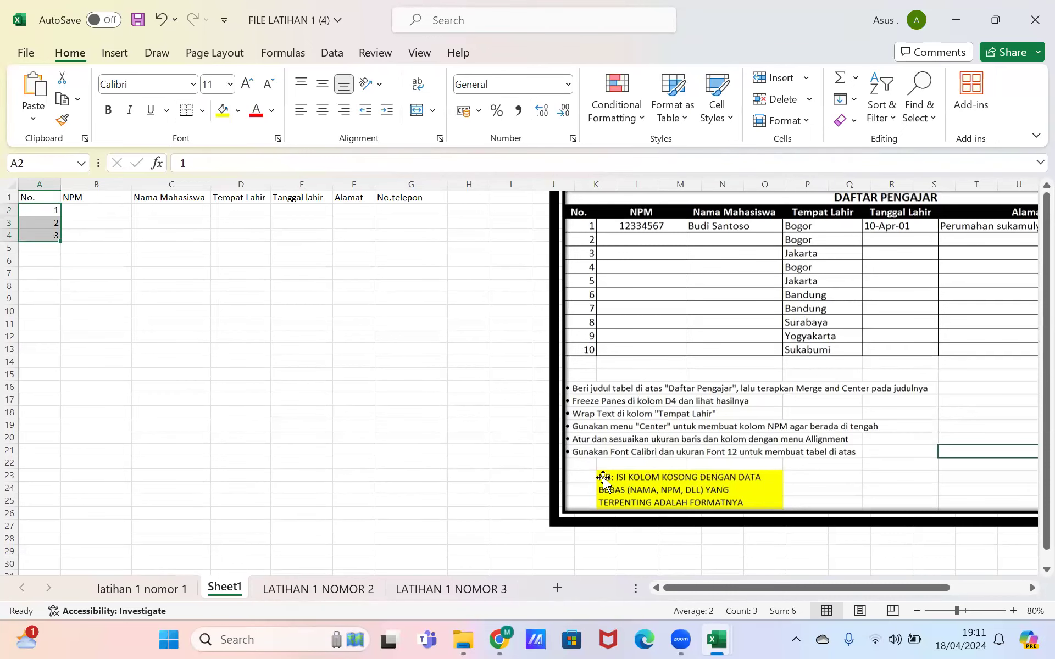
{"action": "left_click", "coordinate": [1015, 611]}
{"action": "left_click", "coordinate": [1016, 611]}
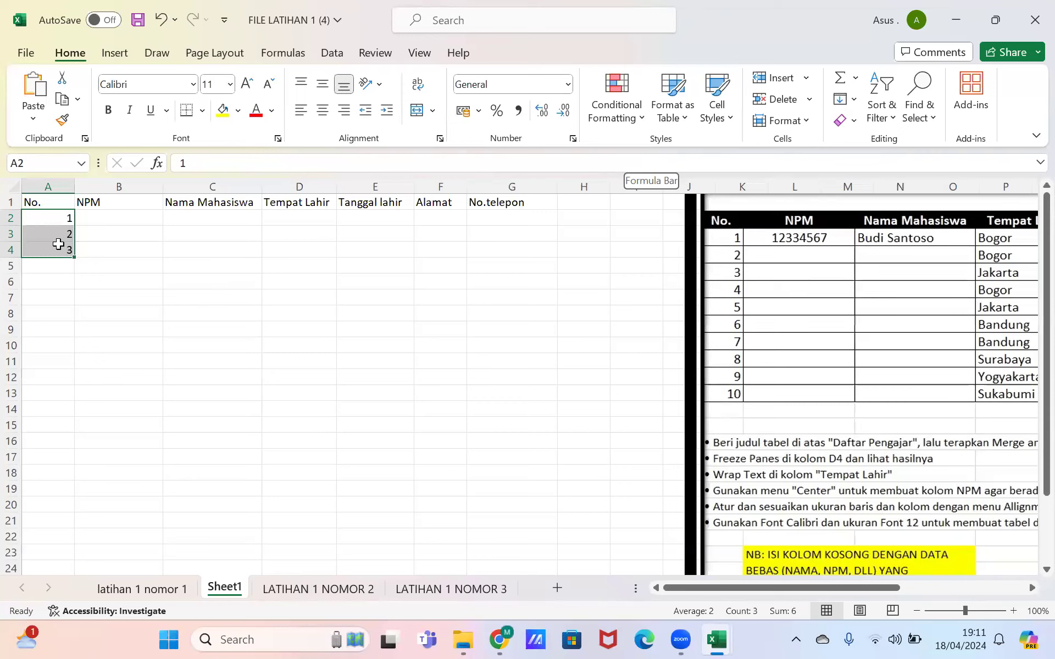
Step: Extend the 1–3 numbering down column A, then undo that fill
{"action": "left_click_drag", "start_coordinate": [74, 257], "coordinate": [77, 367]}
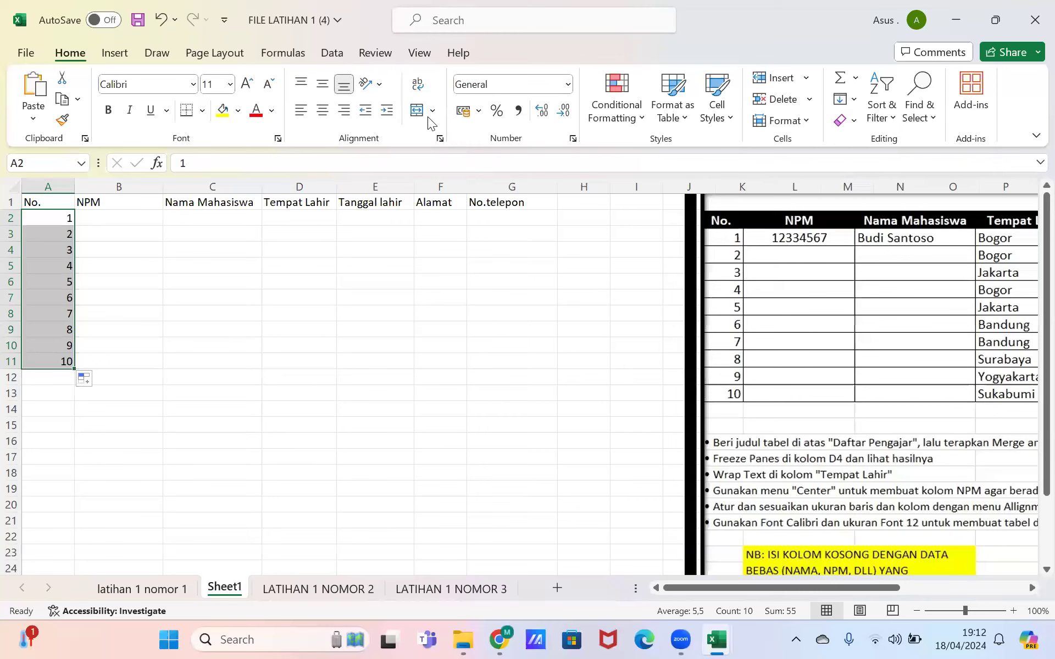
{"action": "left_click", "coordinate": [161, 18]}
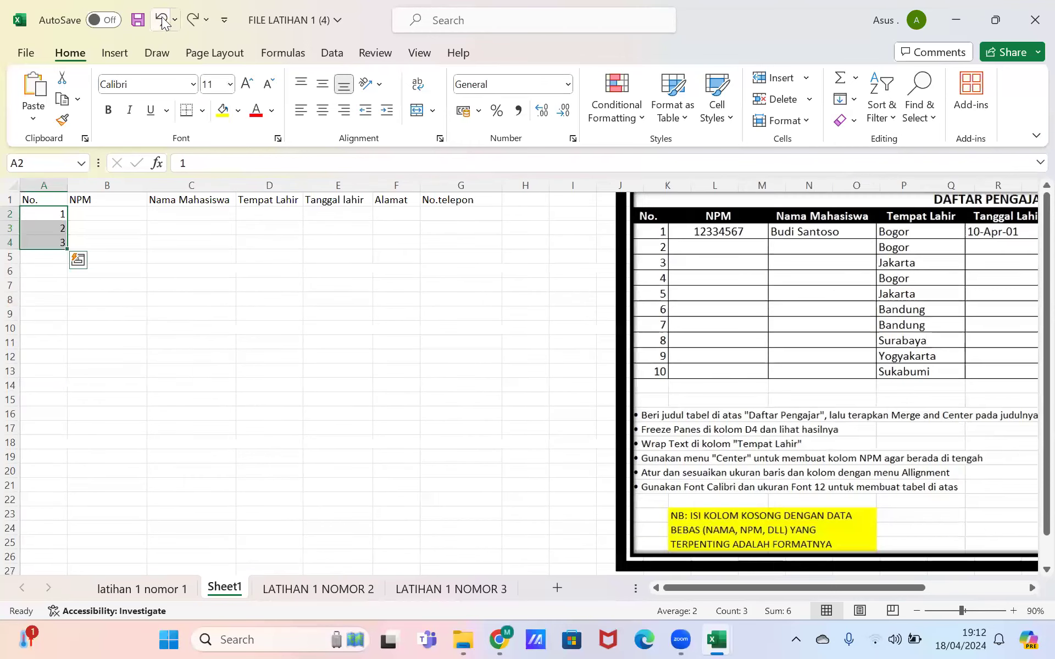
{"action": "left_click", "coordinate": [162, 20]}
{"action": "right_click", "coordinate": [163, 21]}
{"action": "left_click", "coordinate": [163, 21]}
{"action": "left_click", "coordinate": [163, 21]}
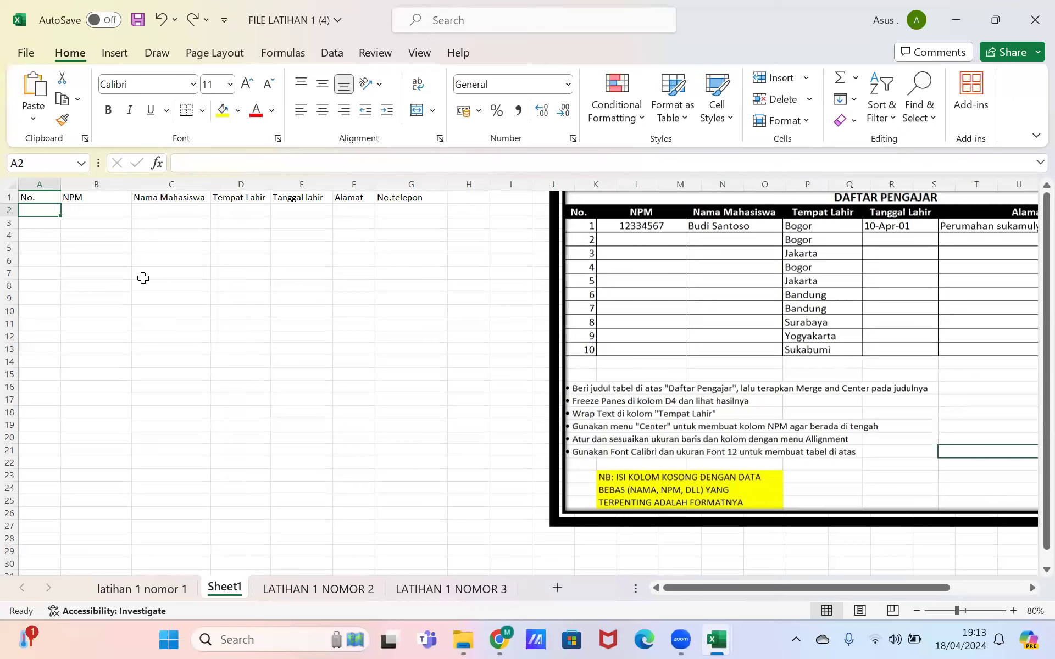
{"action": "type", "text": "1"}
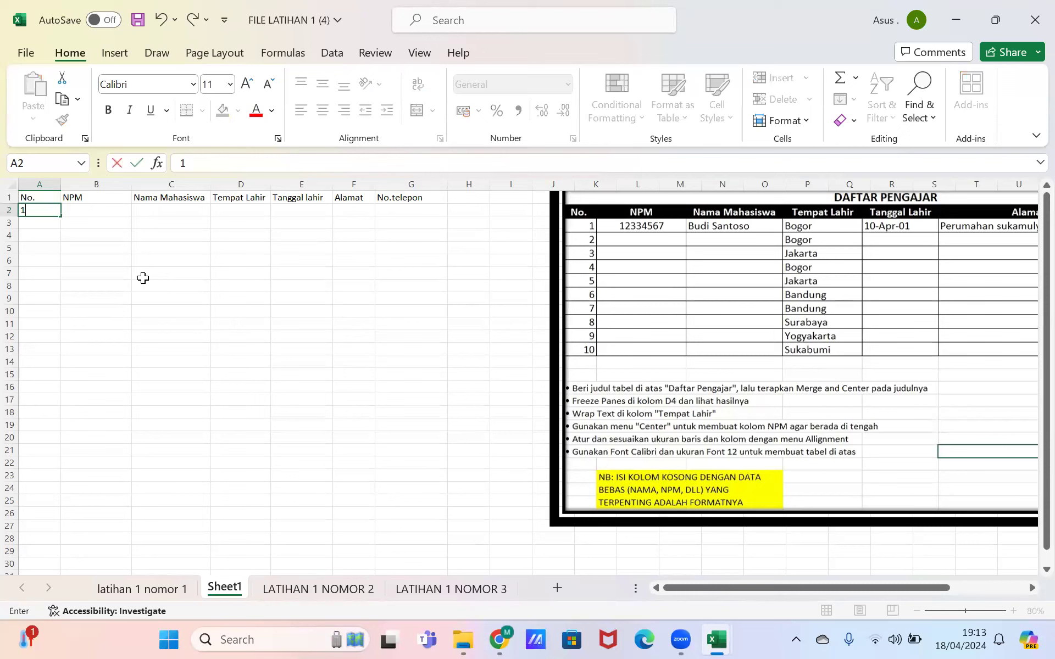
{"action": "key", "text": "Return"}
{"action": "type", "text": "2"}
{"action": "key", "text": "Return"}
{"action": "type", "text": "3"}
{"action": "key", "text": "Return"}
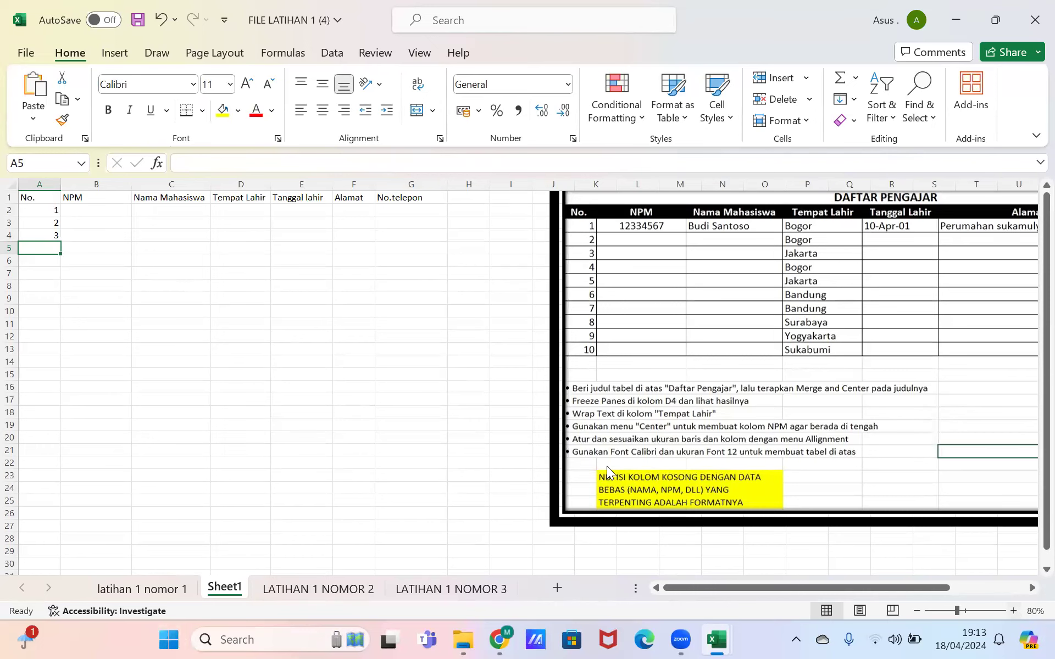
{"action": "scroll", "coordinate": [606, 466], "scroll_direction": "up", "scroll_amount": 2}
{"action": "left_click", "coordinate": [43, 217]}
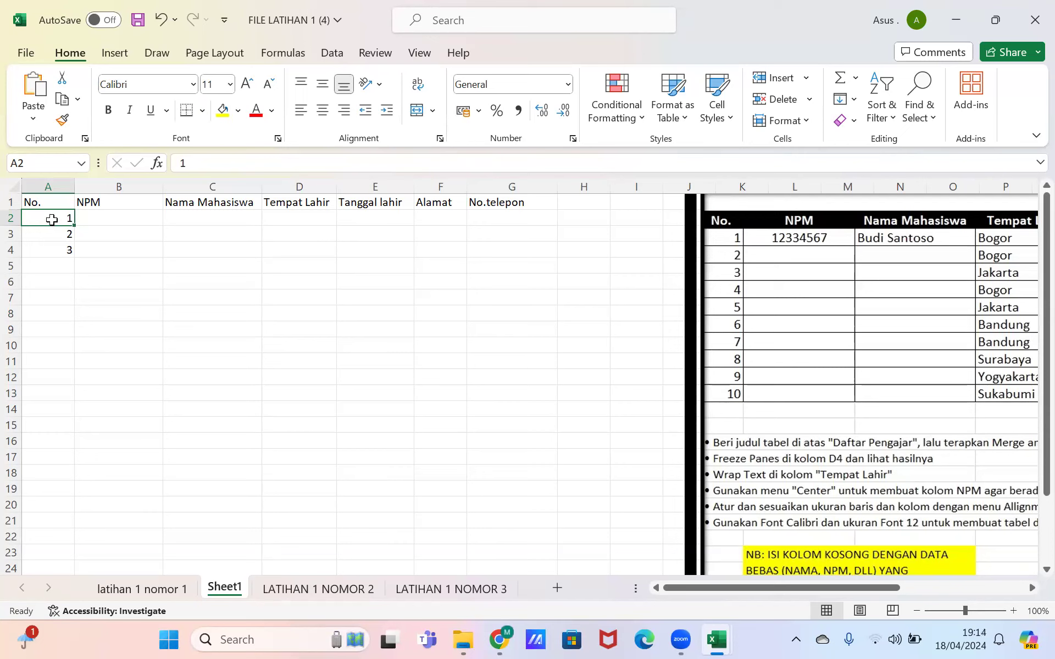
Step: Fill A2:A4 down to row 11 so column A numbers 1 to 10
{"action": "left_click_drag", "start_coordinate": [51, 220], "coordinate": [61, 362]}
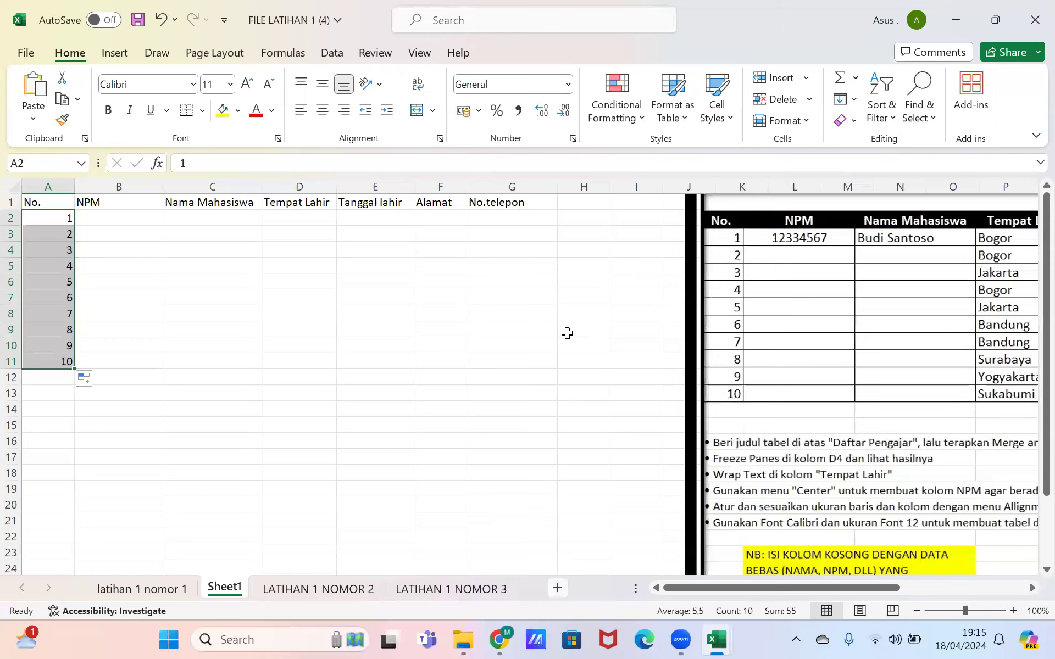
Step: On Sheet2, enter the note 'input titik startnya' in D1
{"action": "key", "text": "Return"}
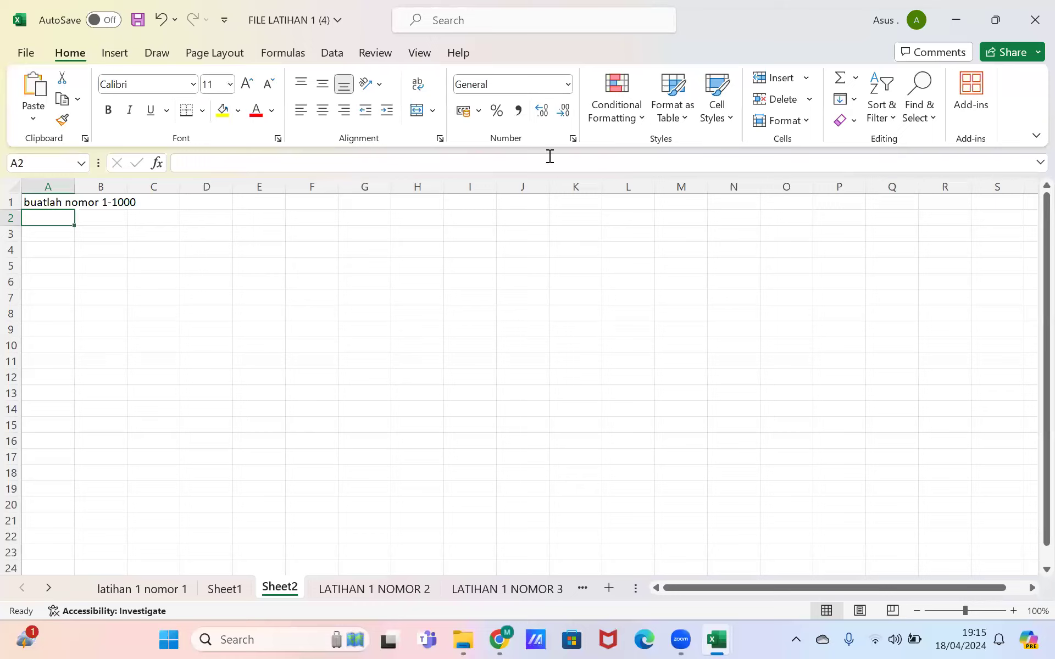
{"action": "left_click", "coordinate": [445, 206]}
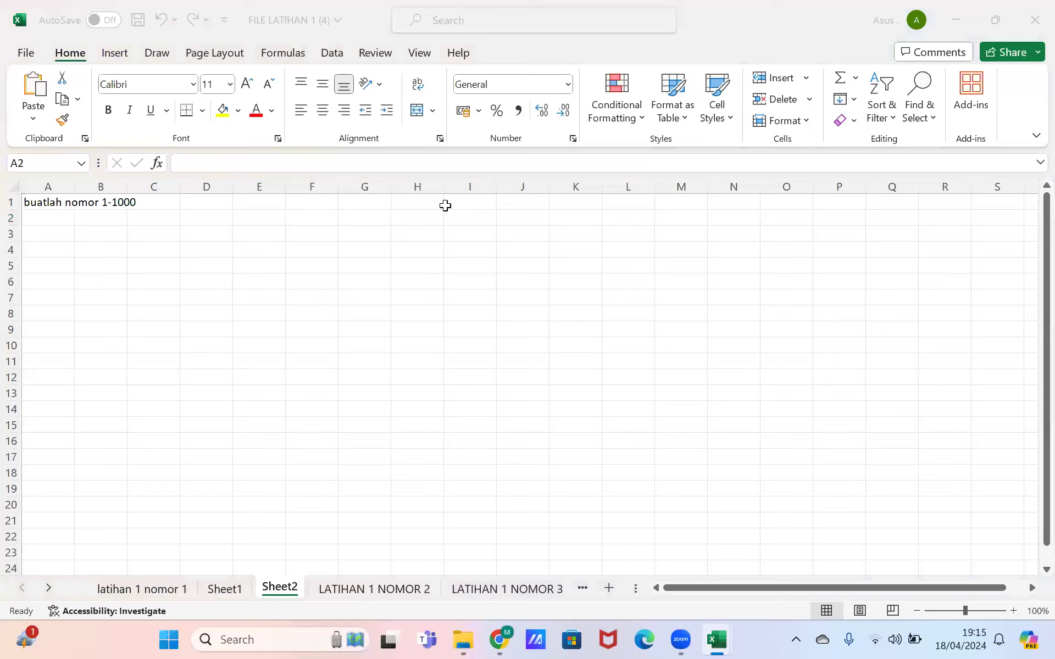
{"action": "left_click", "coordinate": [185, 206]}
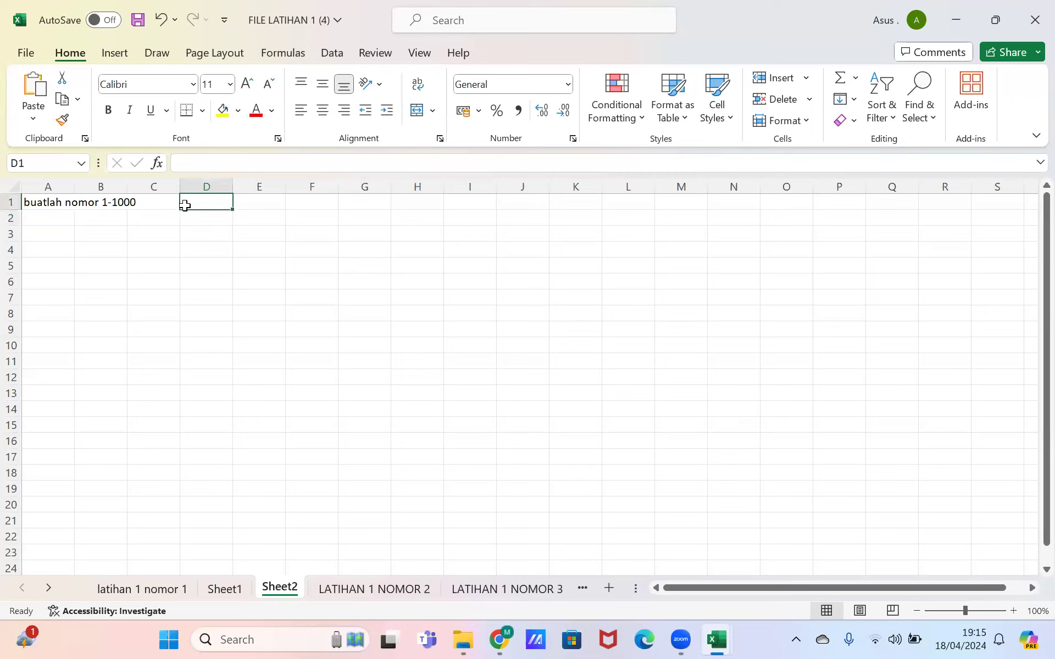
{"action": "type", "text": "input titik startn"}
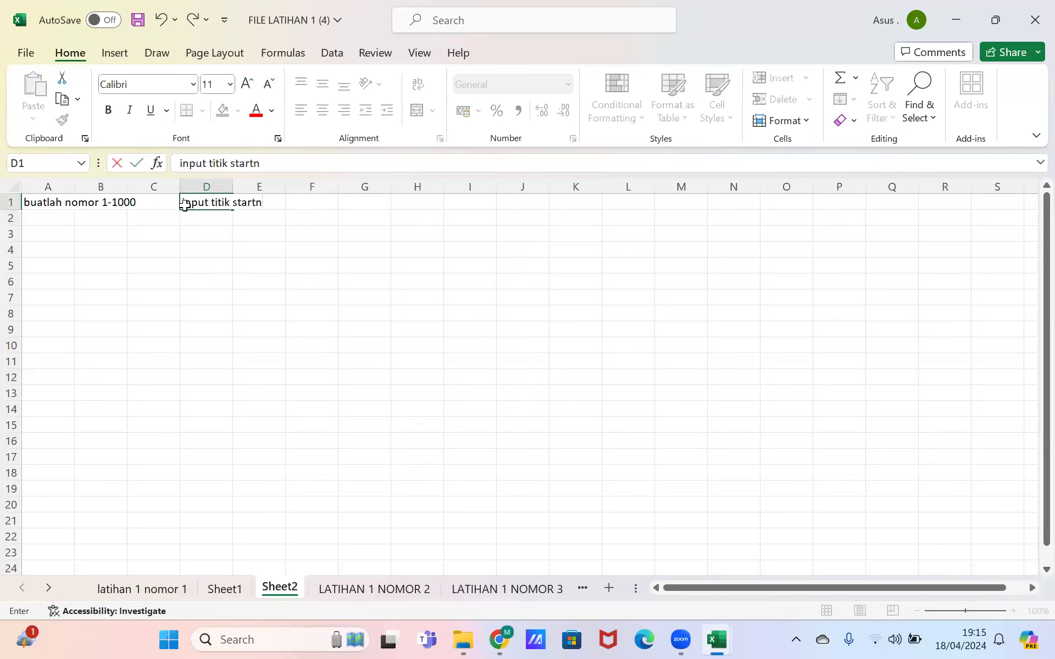
{"action": "type", "text": "ya"}
{"action": "key", "text": "Return"}
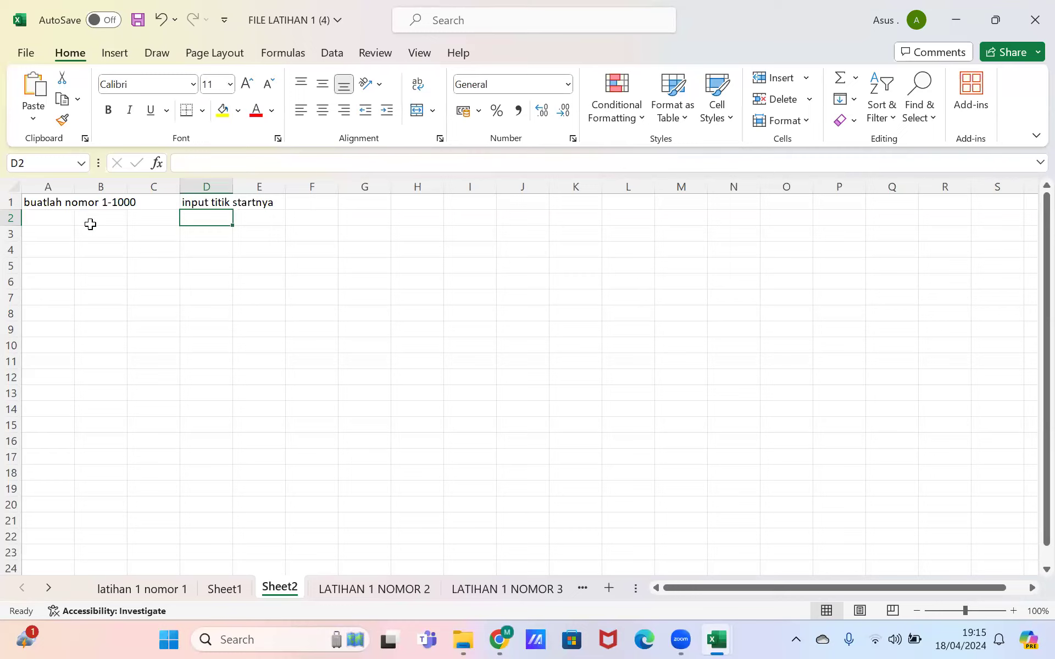
Step: Go to A2, then start typing 2 in A3 and cancel the entry
{"action": "left_click", "coordinate": [71, 220]}
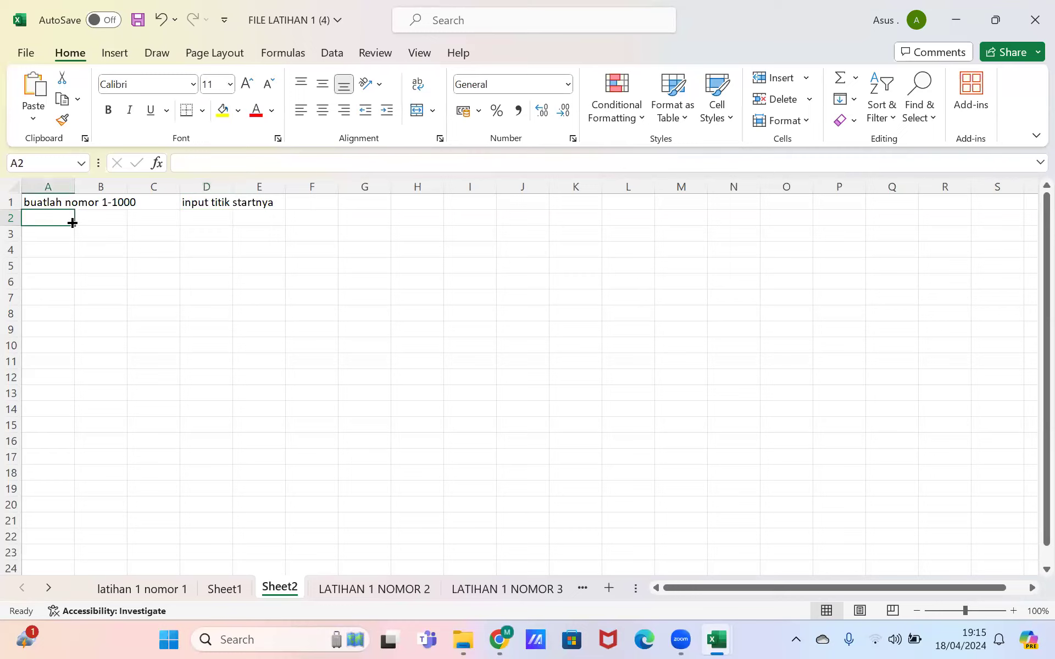
{"action": "key", "text": "Return"}
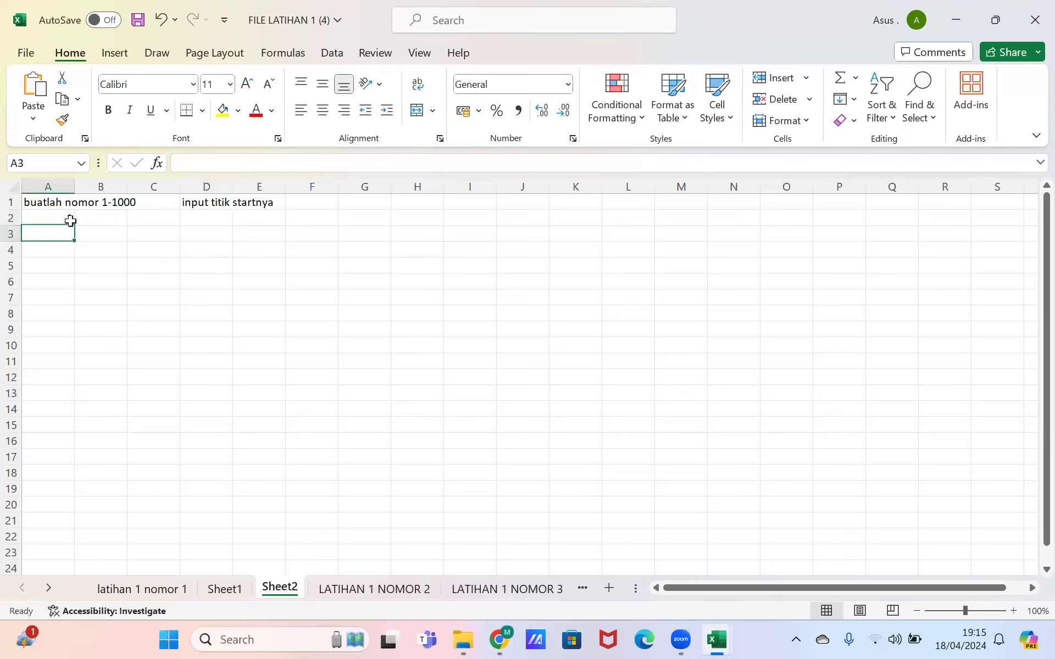
{"action": "type", "text": "2"}
{"action": "key", "text": "Escape"}
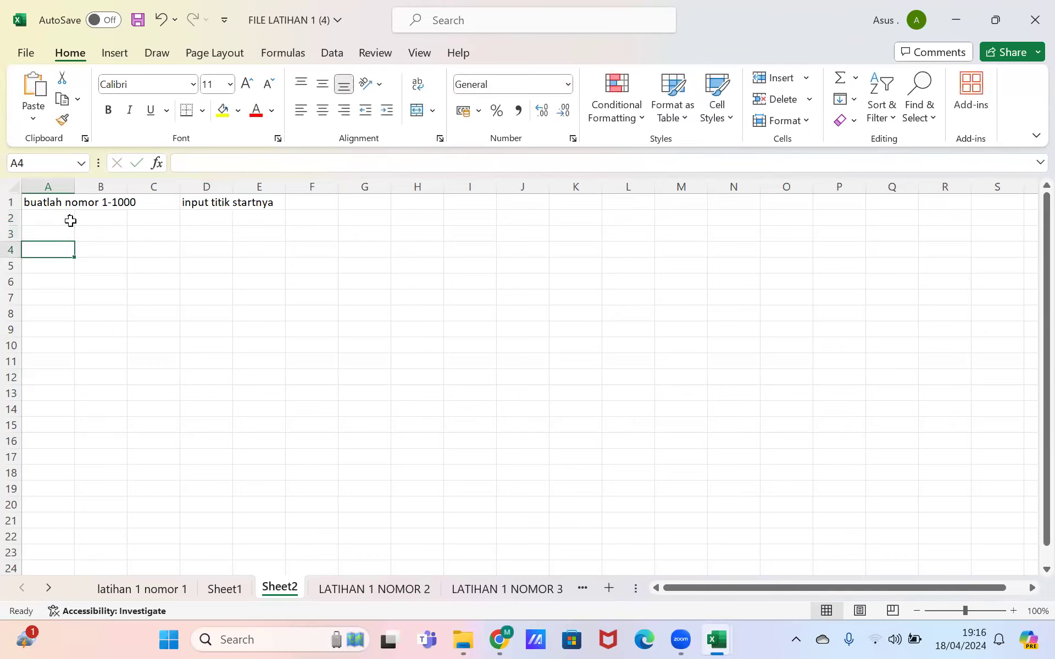
Step: Add notes 'klik fill' in F1 and 'klik series' in G1, then return to A2
{"action": "key", "text": "Up"}
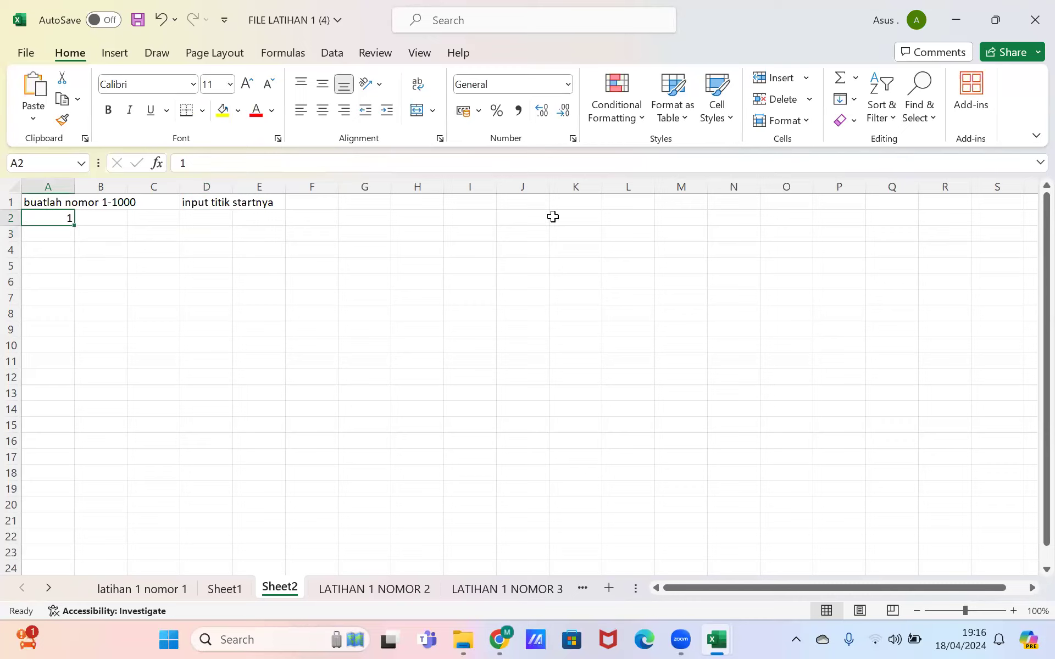
{"action": "left_click", "coordinate": [309, 207]}
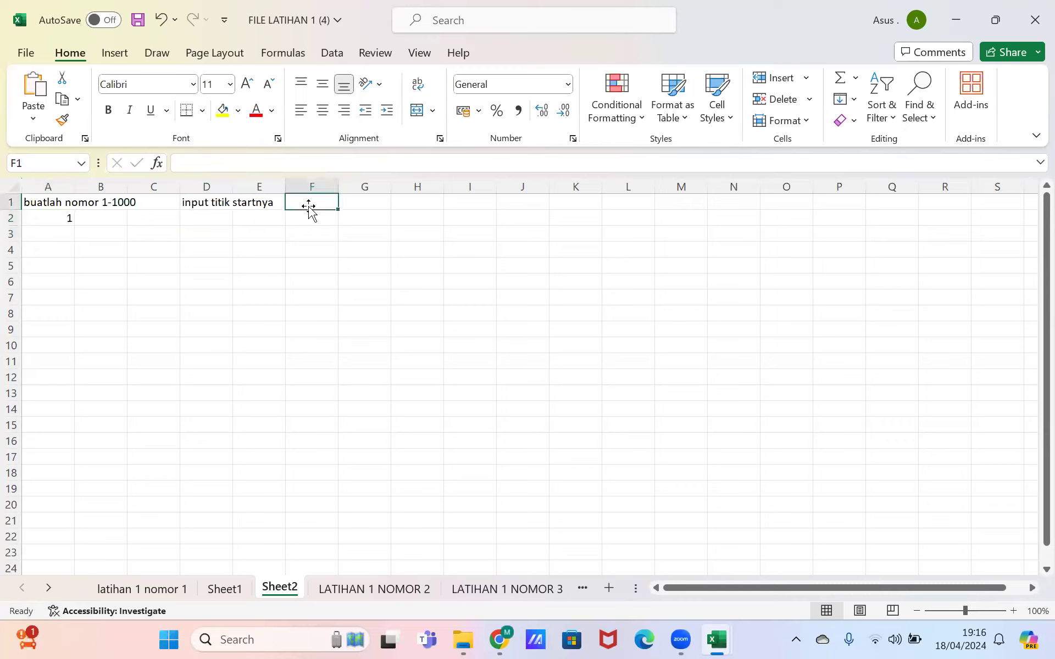
{"action": "double_click", "coordinate": [309, 207]}
{"action": "type", "text": "klik fill"}
{"action": "key", "text": "Tab"}
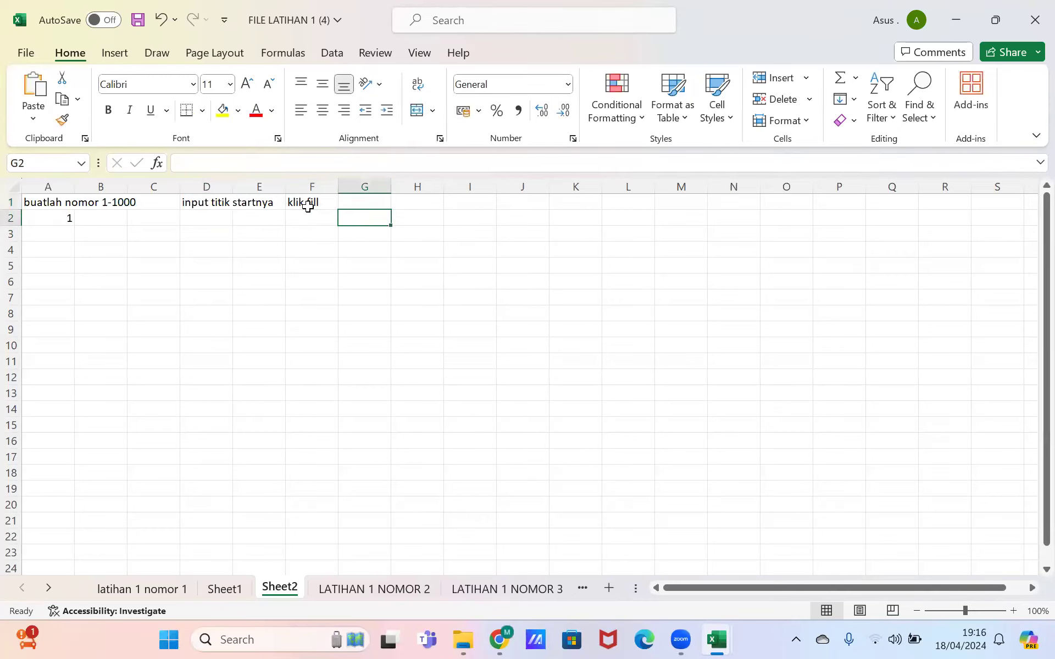
{"action": "type", "text": "klik series"}
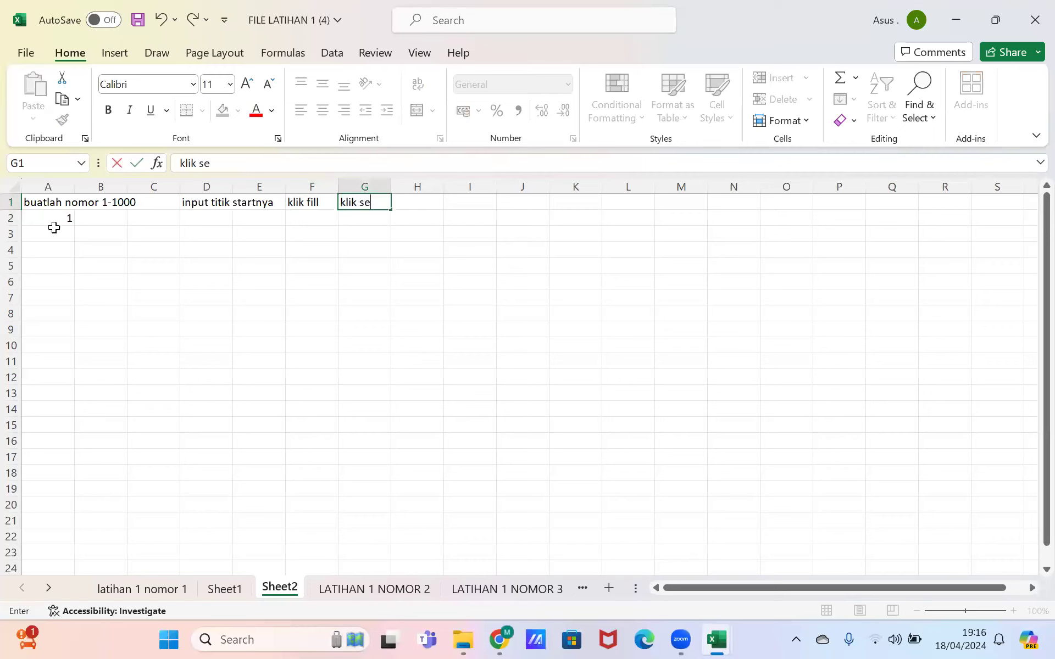
{"action": "key", "text": "Return"}
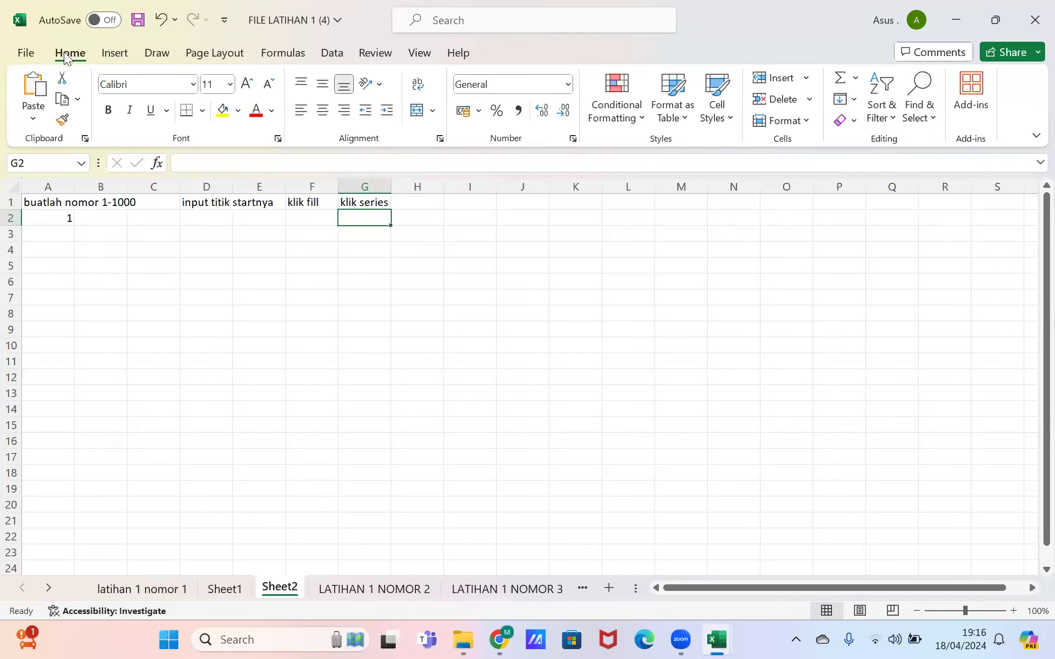
{"action": "key", "text": "Home"}
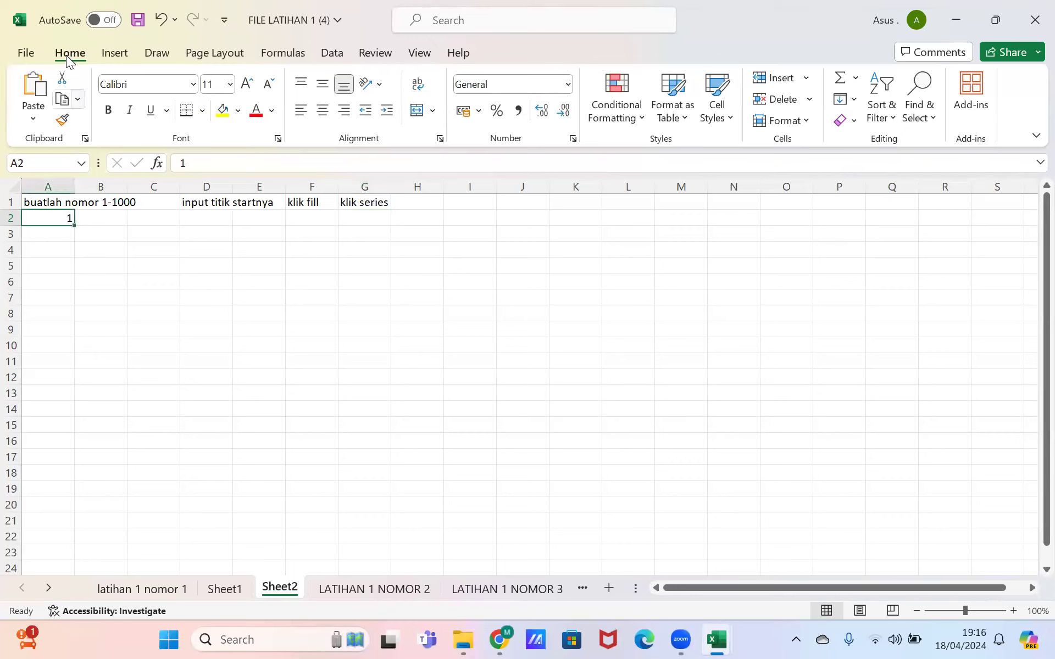
Step: Open Fill > Series and enter 1000 as the stop value for a linear series with step 1
{"action": "left_click", "coordinate": [844, 101]}
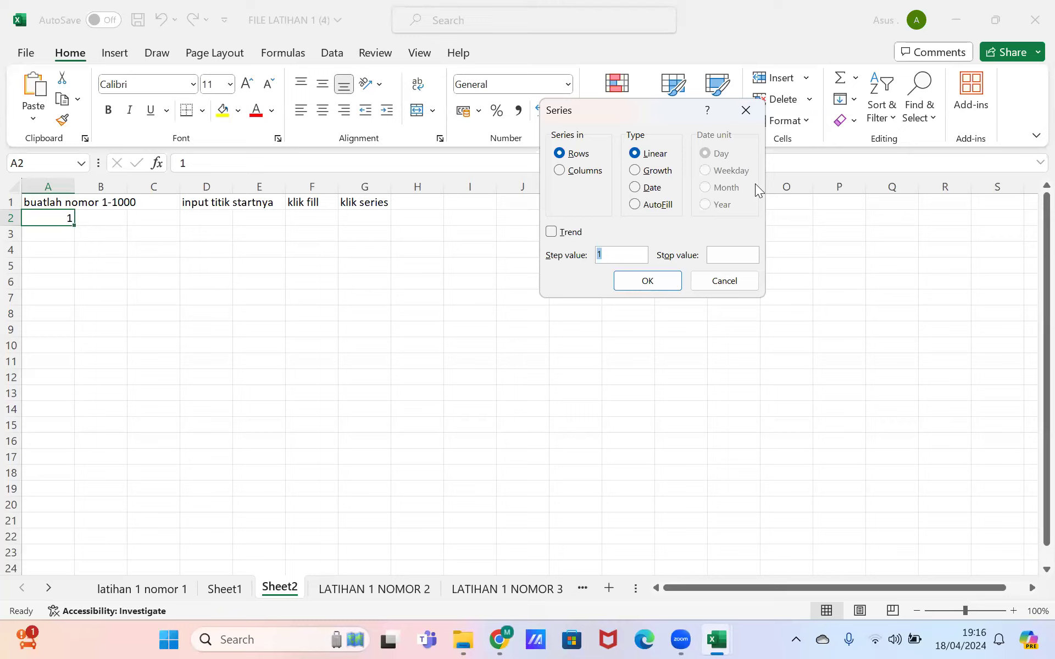
{"action": "left_click", "coordinate": [727, 255]}
{"action": "type", "text": "1000"}
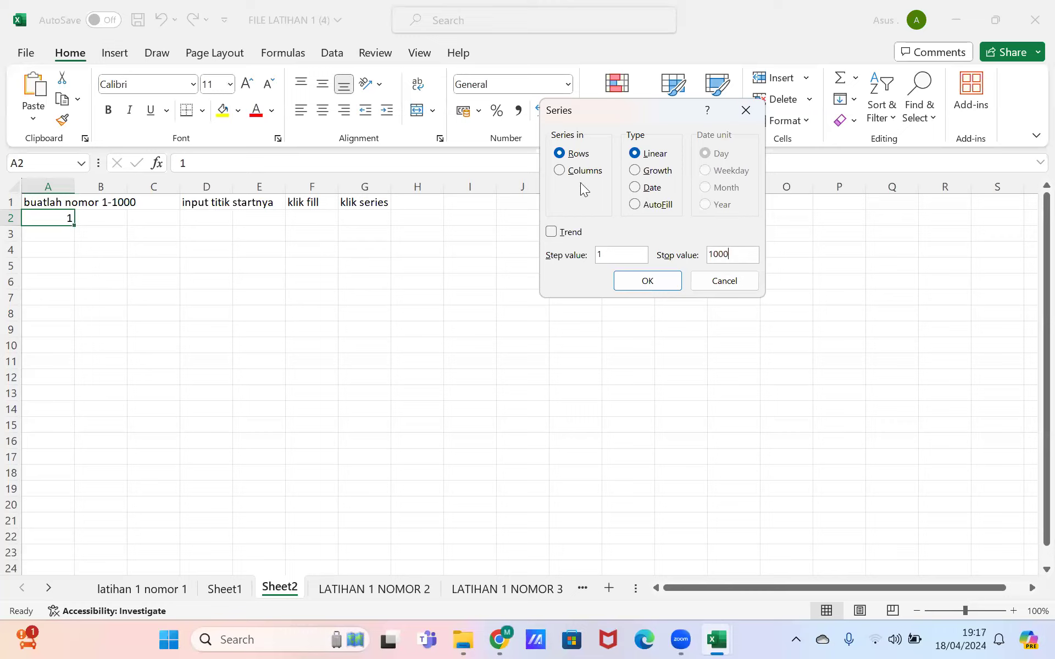
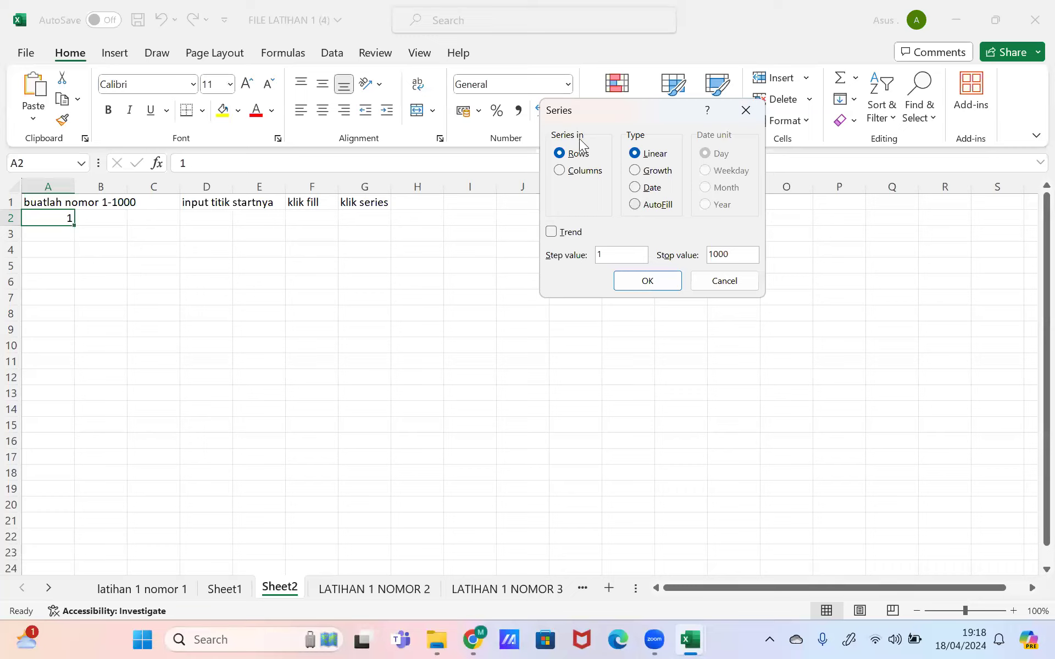
Step: Take a full-screen snip of Excel showing the Series settings
{"action": "key", "text": "super+shift+s"}
{"action": "left_click", "coordinate": [541, 26]}
{"action": "left_click", "coordinate": [561, 90]}
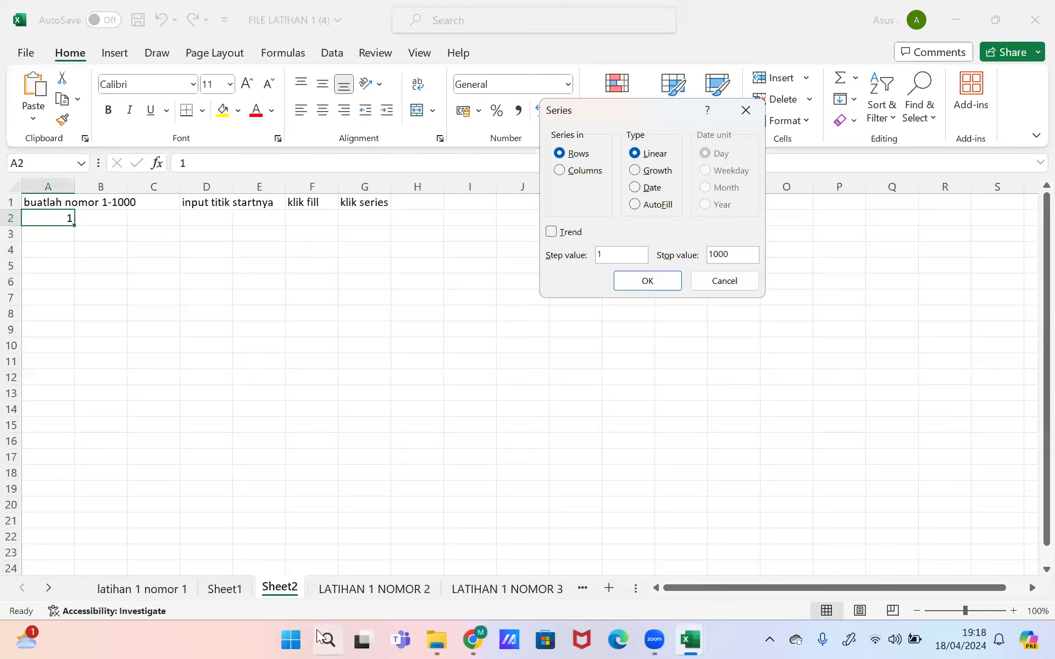
Step: Launch Paint from Windows Search and paste the screenshot onto the canvas
{"action": "left_click", "coordinate": [324, 637]}
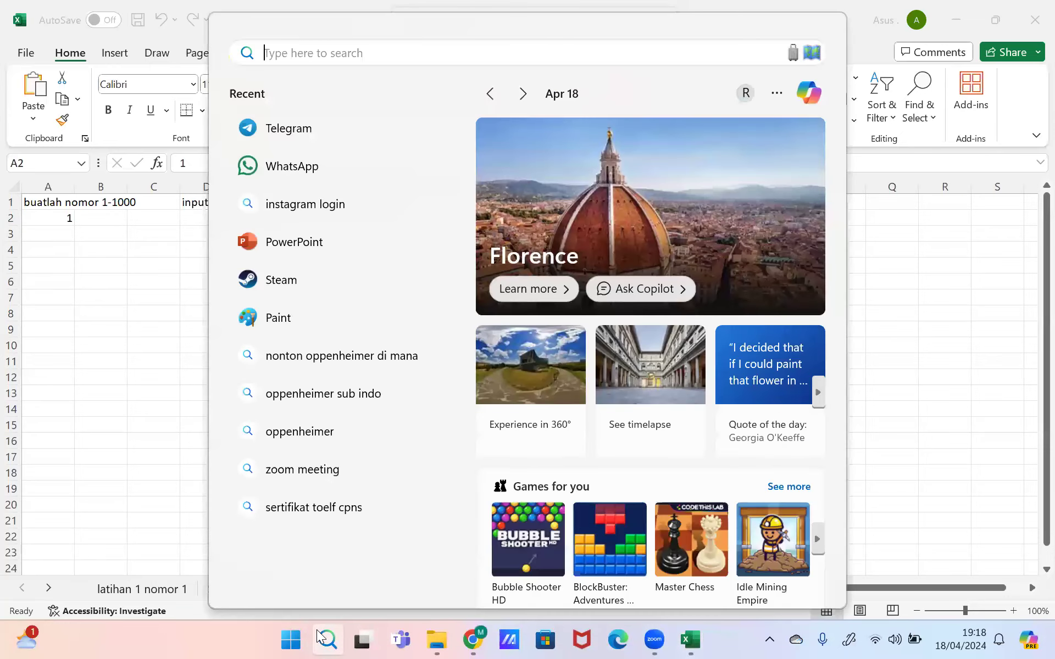
{"action": "type", "text": "paint"}
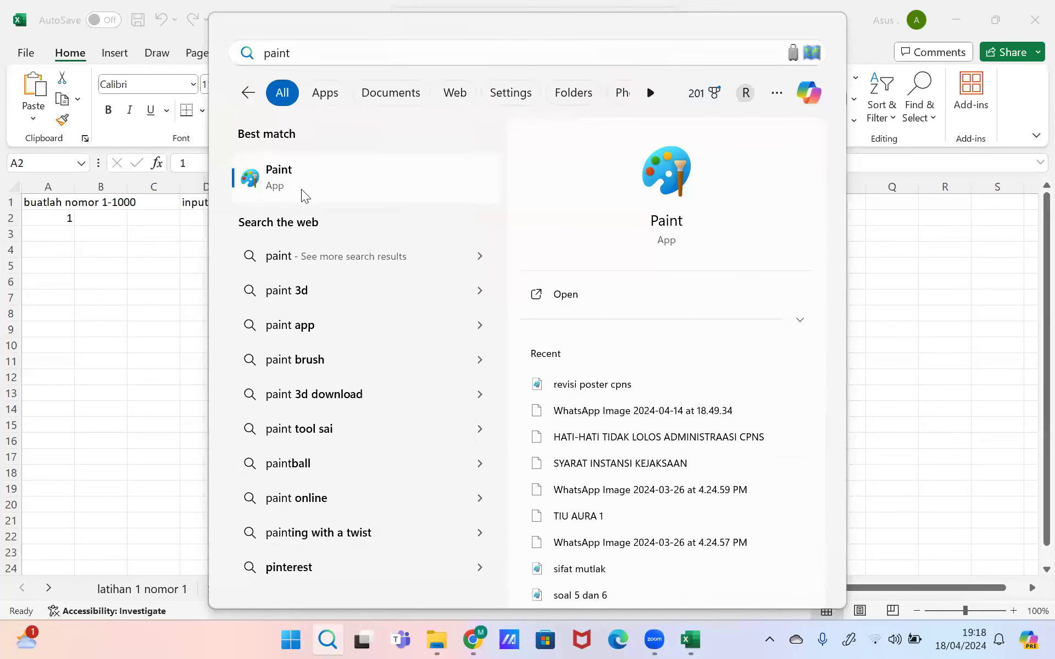
{"action": "left_click", "coordinate": [290, 194]}
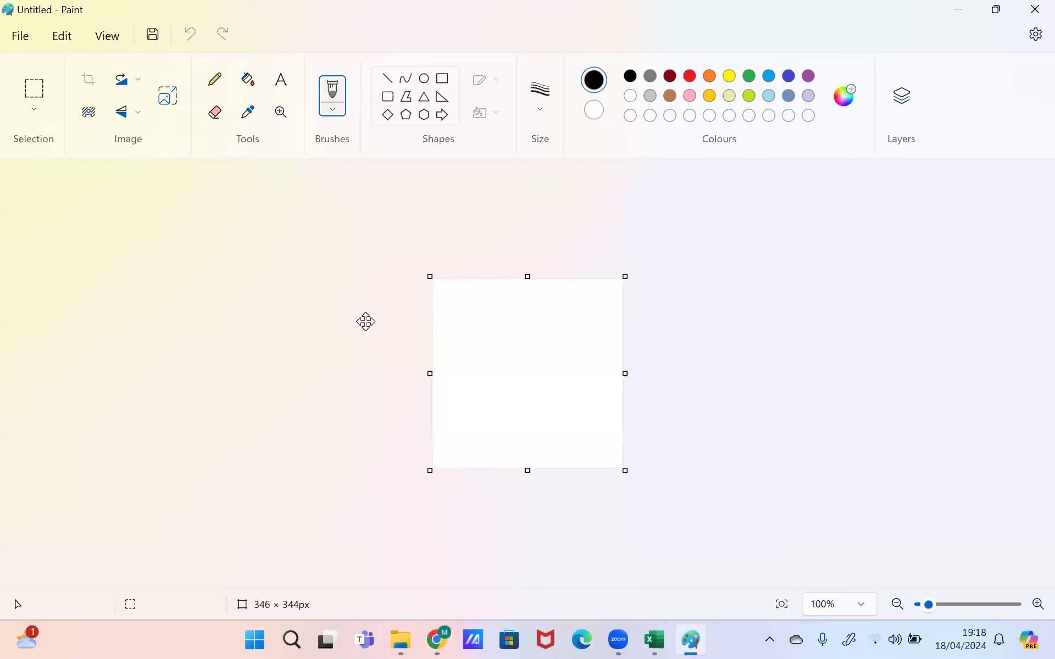
{"action": "key", "text": "ctrl+v"}
Step: Move the pasted image up, then brush a black circle and arrow around the Rows option
{"action": "left_click_drag", "start_coordinate": [365, 309], "coordinate": [371, 151]}
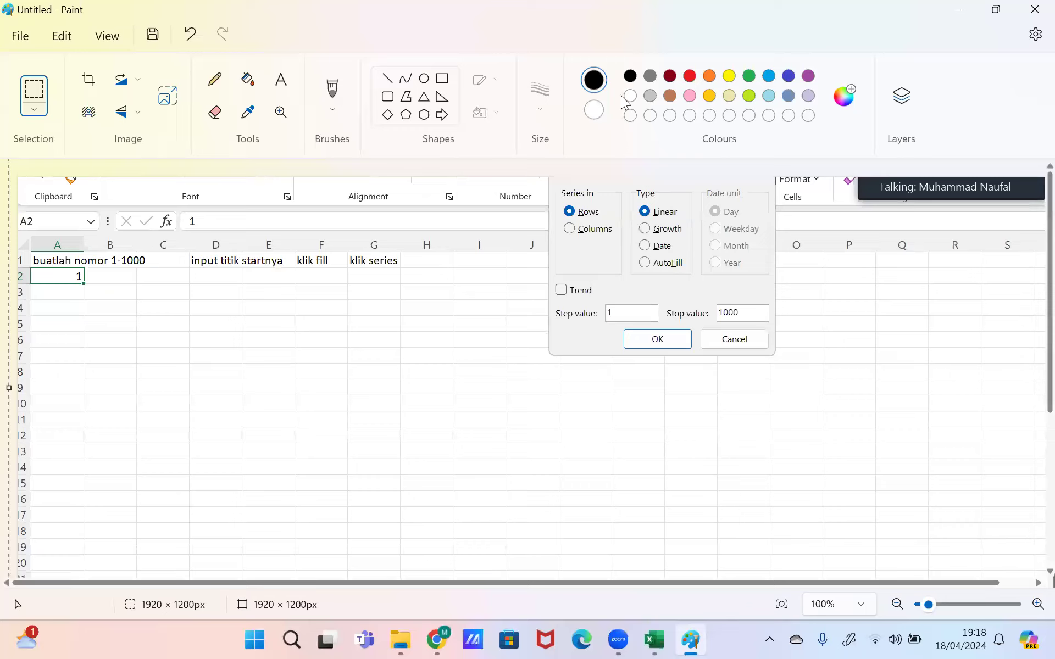
{"action": "left_click", "coordinate": [336, 96]}
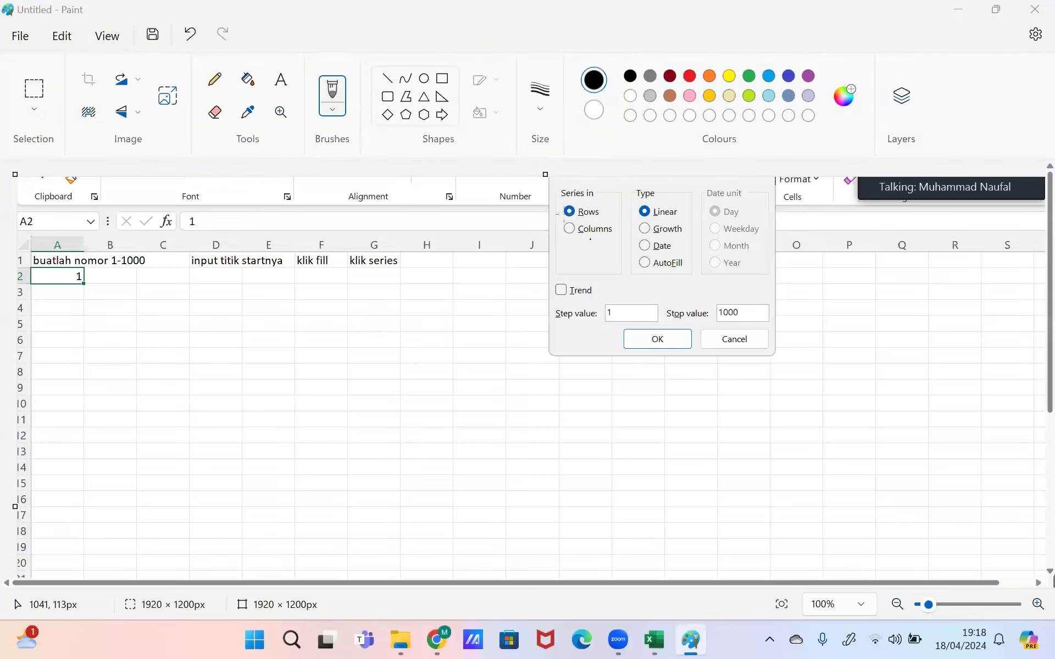
{"action": "mouse_move", "coordinate": [556, 216]}
{"action": "left_mouse_down"}
{"action": "mouse_move", "coordinate": [605, 198]}
{"action": "mouse_move", "coordinate": [554, 197]}
{"action": "mouse_move", "coordinate": [556, 212]}
{"action": "mouse_move", "coordinate": [535, 206]}
{"action": "mouse_move", "coordinate": [541, 197]}
{"action": "left_mouse_up"}
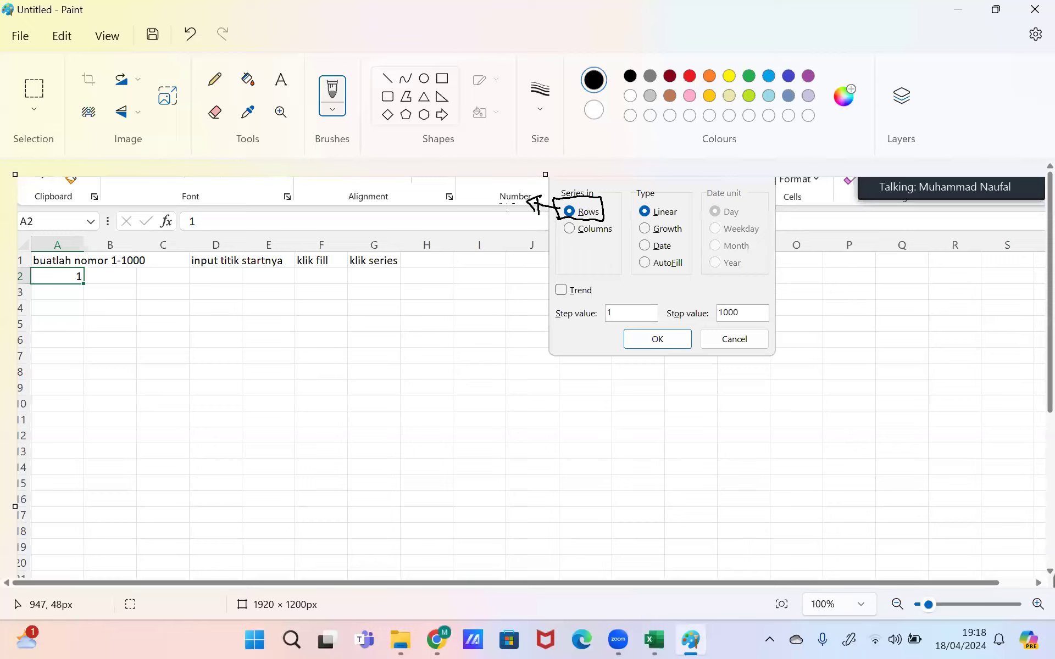
{"action": "mouse_move", "coordinate": [467, 192]}
{"action": "left_mouse_down"}
{"action": "mouse_move", "coordinate": [462, 209]}
{"action": "mouse_move", "coordinate": [480, 202]}
{"action": "mouse_move", "coordinate": [491, 217]}
{"action": "left_mouse_up"}
Step: Circle the Columns option in black, add an arrow, and handwrite its label
{"action": "mouse_move", "coordinate": [565, 234]}
{"action": "left_mouse_down"}
{"action": "mouse_move", "coordinate": [554, 221]}
{"action": "mouse_move", "coordinate": [519, 246]}
{"action": "left_mouse_up"}
{"action": "left_click_drag", "start_coordinate": [505, 231], "coordinate": [520, 248]}
{"action": "left_click_drag", "start_coordinate": [455, 222], "coordinate": [462, 236]}
{"action": "left_click_drag", "start_coordinate": [469, 228], "coordinate": [496, 238]}
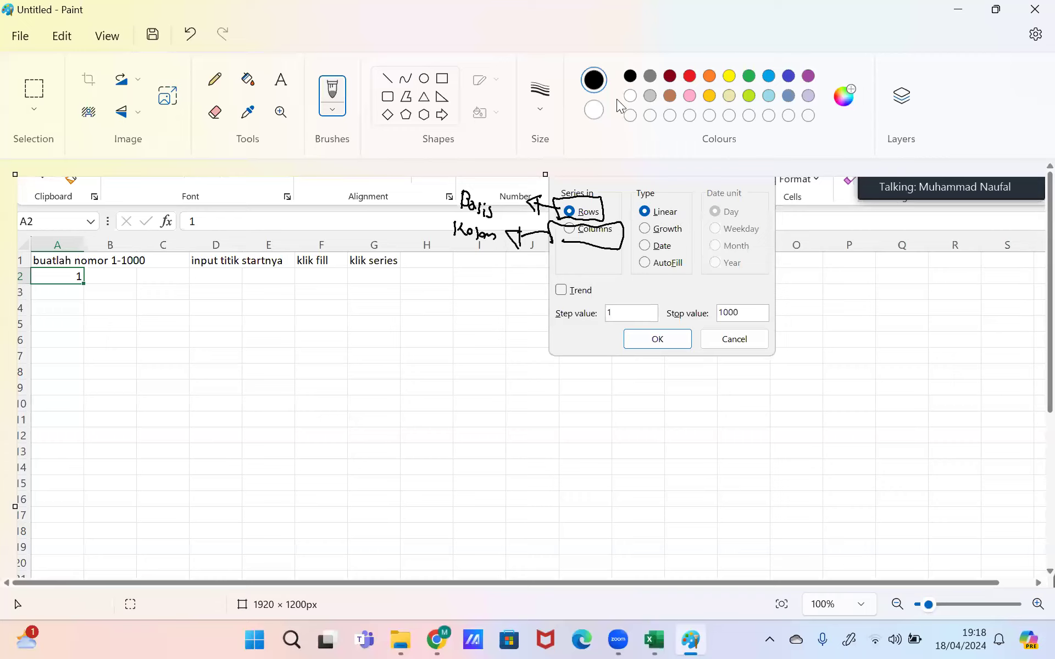
Step: Circle the rows label in red, then the columns label and Columns option in blue
{"action": "left_click", "coordinate": [690, 75]}
{"action": "mouse_move", "coordinate": [492, 186]}
{"action": "left_mouse_down"}
{"action": "mouse_move", "coordinate": [472, 225]}
{"action": "mouse_move", "coordinate": [456, 182]}
{"action": "left_mouse_up"}
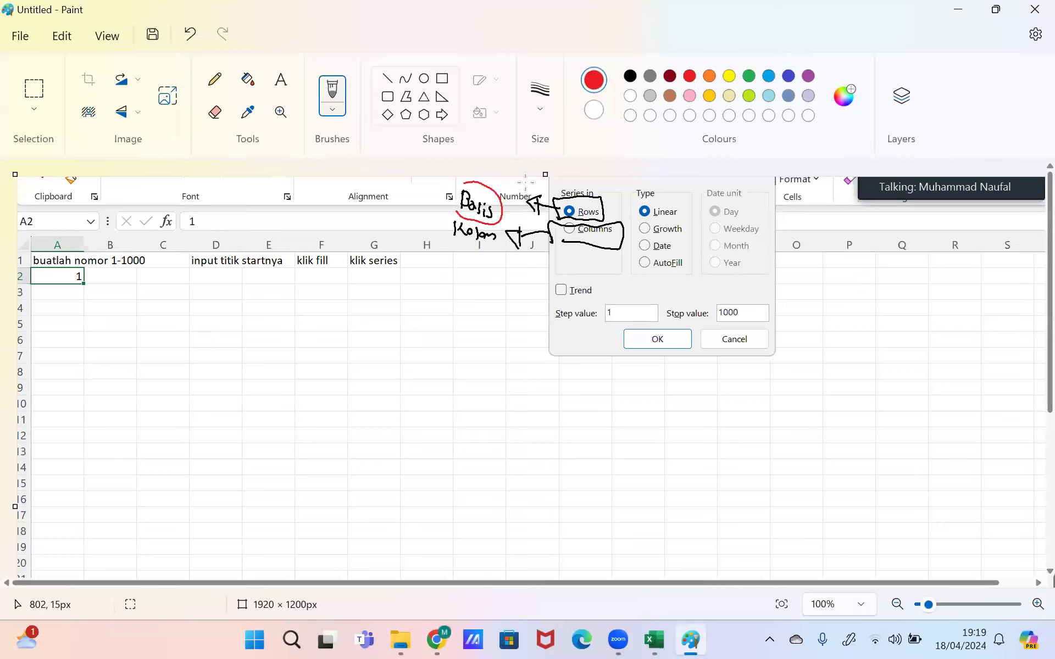
{"action": "left_click", "coordinate": [769, 76]}
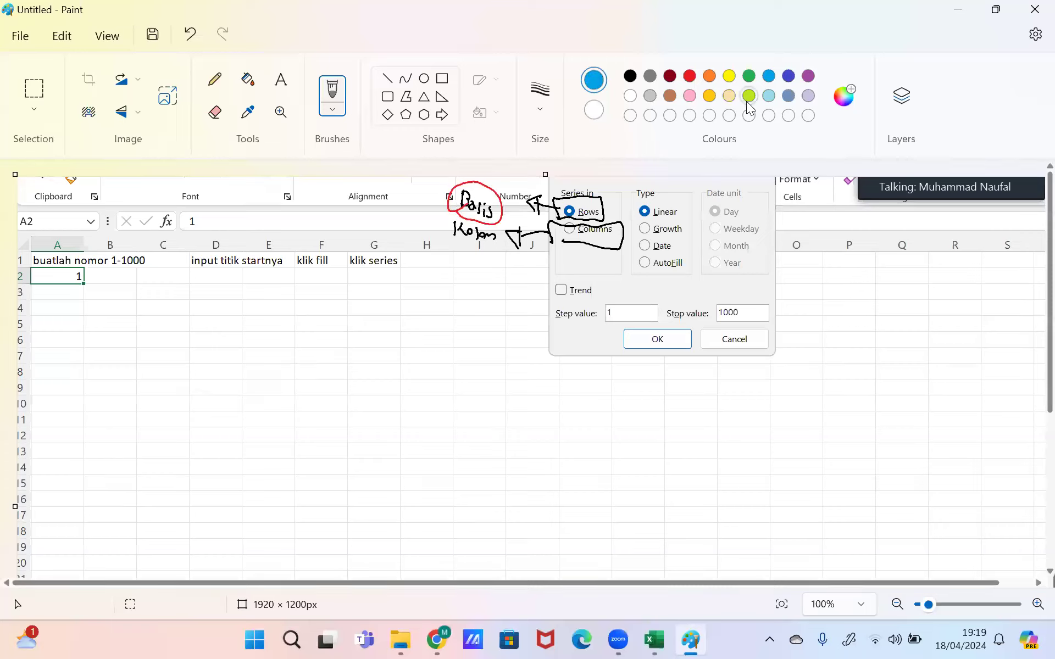
{"action": "left_click_drag", "start_coordinate": [460, 245], "coordinate": [461, 260]}
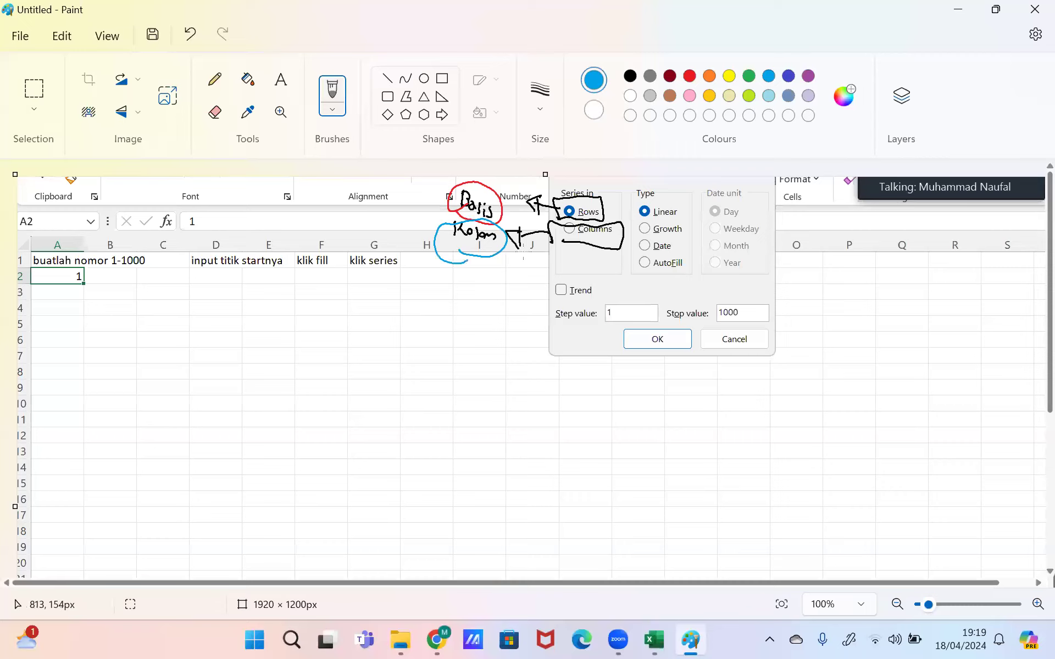
{"action": "left_click_drag", "start_coordinate": [566, 227], "coordinate": [570, 234]}
Step: Sketch blue numbers down column A from A3 to about row 19
{"action": "mouse_move", "coordinate": [62, 290]}
{"action": "left_mouse_down"}
{"action": "mouse_move", "coordinate": [71, 298]}
{"action": "mouse_move", "coordinate": [61, 325]}
{"action": "left_mouse_up"}
{"action": "left_click_drag", "start_coordinate": [69, 331], "coordinate": [65, 350]}
{"action": "left_click", "coordinate": [67, 391]}
{"action": "left_click_drag", "start_coordinate": [65, 372], "coordinate": [73, 471]}
{"action": "left_click", "coordinate": [74, 498]}
{"action": "mouse_move", "coordinate": [48, 533]}
{"action": "left_mouse_down"}
{"action": "mouse_move", "coordinate": [53, 558]}
{"action": "mouse_move", "coordinate": [56, 547]}
{"action": "left_mouse_up"}
{"action": "left_click_drag", "start_coordinate": [63, 544], "coordinate": [70, 541]}
Step: Mark the Rows option in red and sketch red numbers along row 2 to G2
{"action": "left_click", "coordinate": [689, 77]}
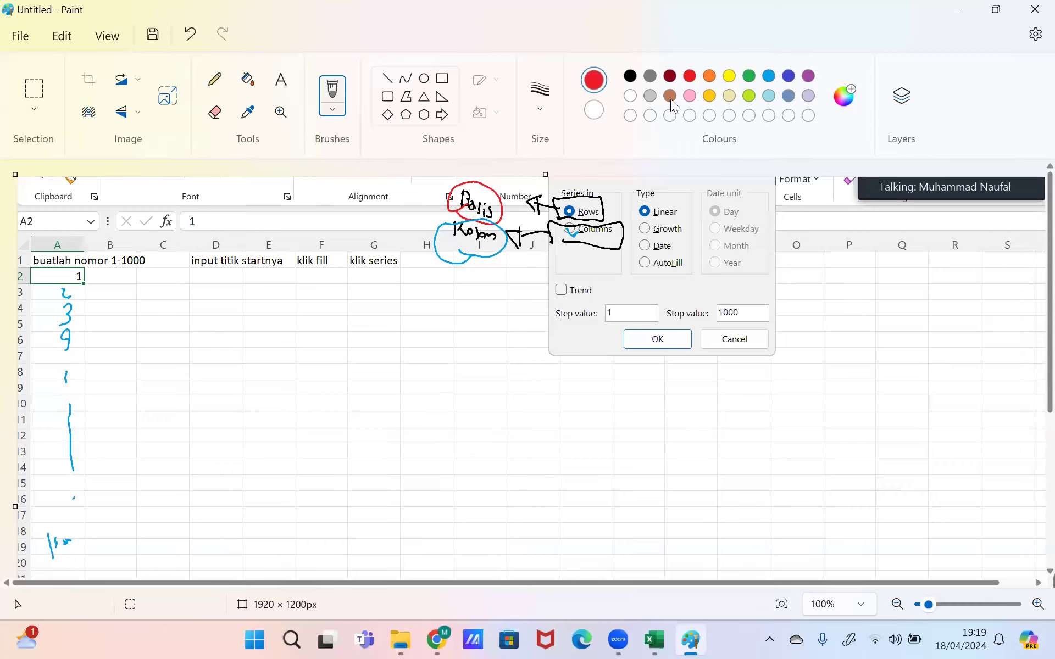
{"action": "left_click_drag", "start_coordinate": [577, 217], "coordinate": [574, 210]}
{"action": "left_click", "coordinate": [125, 310]}
{"action": "mouse_move", "coordinate": [121, 270]}
{"action": "left_mouse_down"}
{"action": "mouse_move", "coordinate": [135, 281]}
{"action": "mouse_move", "coordinate": [338, 282]}
{"action": "left_mouse_up"}
{"action": "mouse_move", "coordinate": [356, 269]}
{"action": "left_mouse_down"}
{"action": "mouse_move", "coordinate": [357, 281]}
{"action": "mouse_move", "coordinate": [378, 283]}
{"action": "left_mouse_up"}
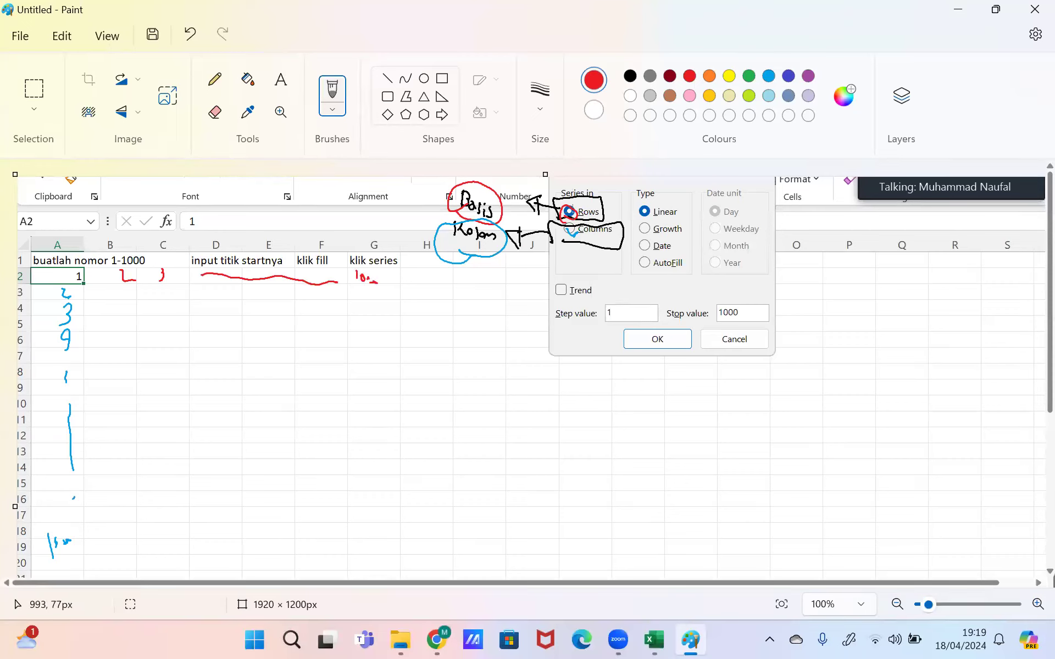
Step: Box the Date option with a note and circle Linear in black
{"action": "left_click", "coordinate": [630, 76]}
{"action": "mouse_move", "coordinate": [638, 254]}
{"action": "left_mouse_down"}
{"action": "mouse_move", "coordinate": [679, 254]}
{"action": "mouse_move", "coordinate": [633, 237]}
{"action": "mouse_move", "coordinate": [636, 258]}
{"action": "mouse_move", "coordinate": [696, 250]}
{"action": "mouse_move", "coordinate": [742, 264]}
{"action": "left_mouse_up"}
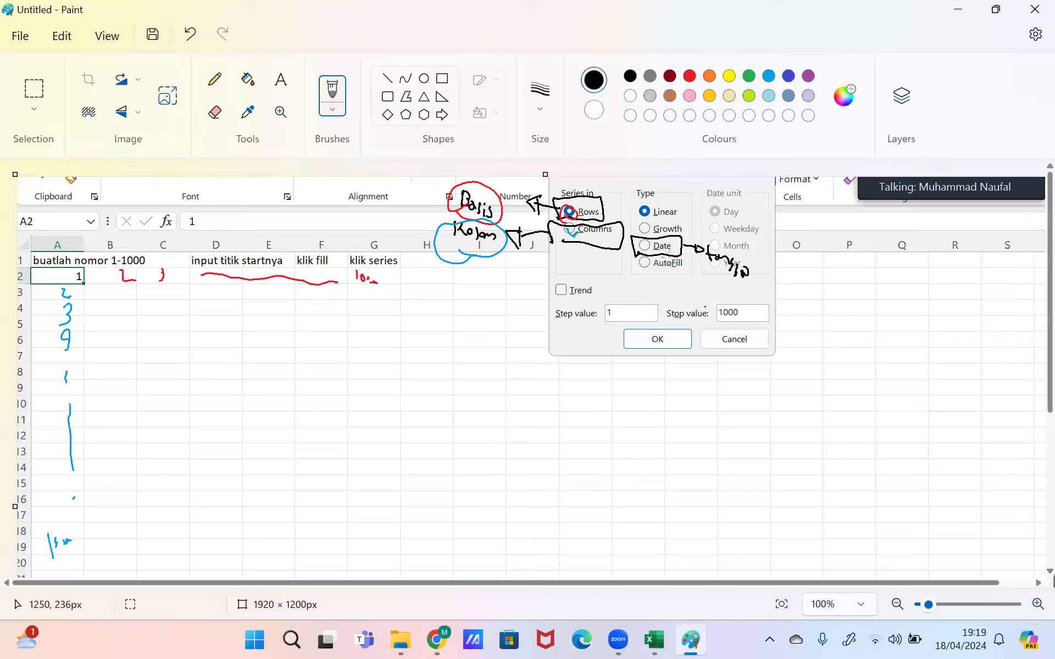
{"action": "mouse_move", "coordinate": [638, 217]}
{"action": "left_mouse_down"}
{"action": "mouse_move", "coordinate": [658, 201]}
{"action": "mouse_move", "coordinate": [806, 247]}
{"action": "mouse_move", "coordinate": [798, 241]}
{"action": "left_mouse_up"}
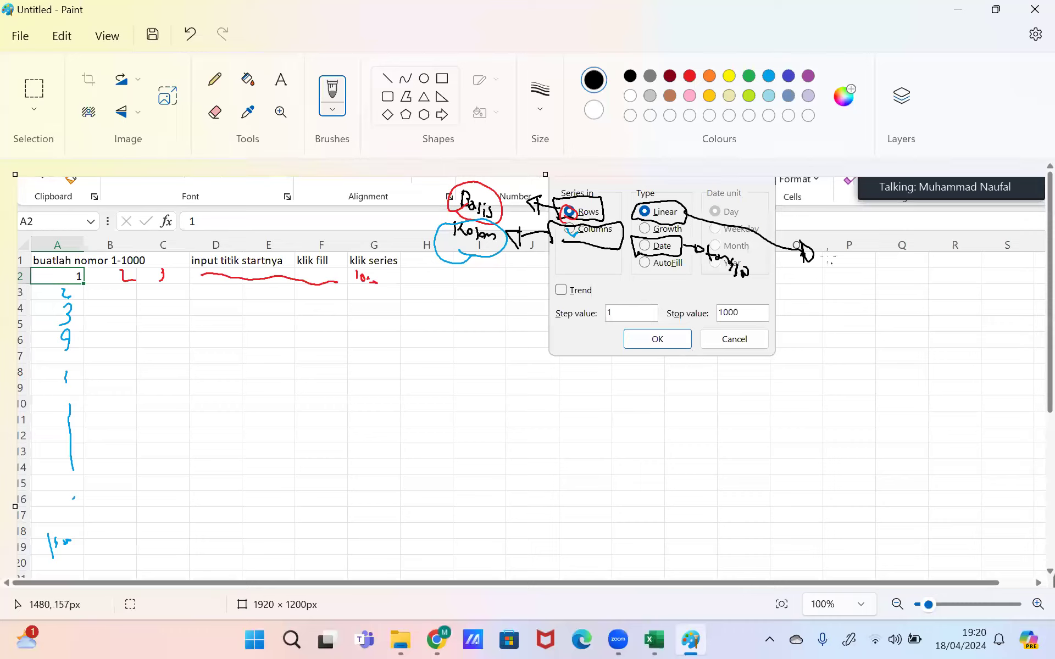
Step: Handwrite a two-line note beside the Series dialog near column P
{"action": "mouse_move", "coordinate": [836, 278]}
{"action": "left_mouse_down"}
{"action": "mouse_move", "coordinate": [860, 254]}
{"action": "mouse_move", "coordinate": [943, 290]}
{"action": "left_mouse_up"}
{"action": "left_click_drag", "start_coordinate": [872, 307], "coordinate": [880, 321]}
{"action": "left_click_drag", "start_coordinate": [870, 313], "coordinate": [911, 319]}
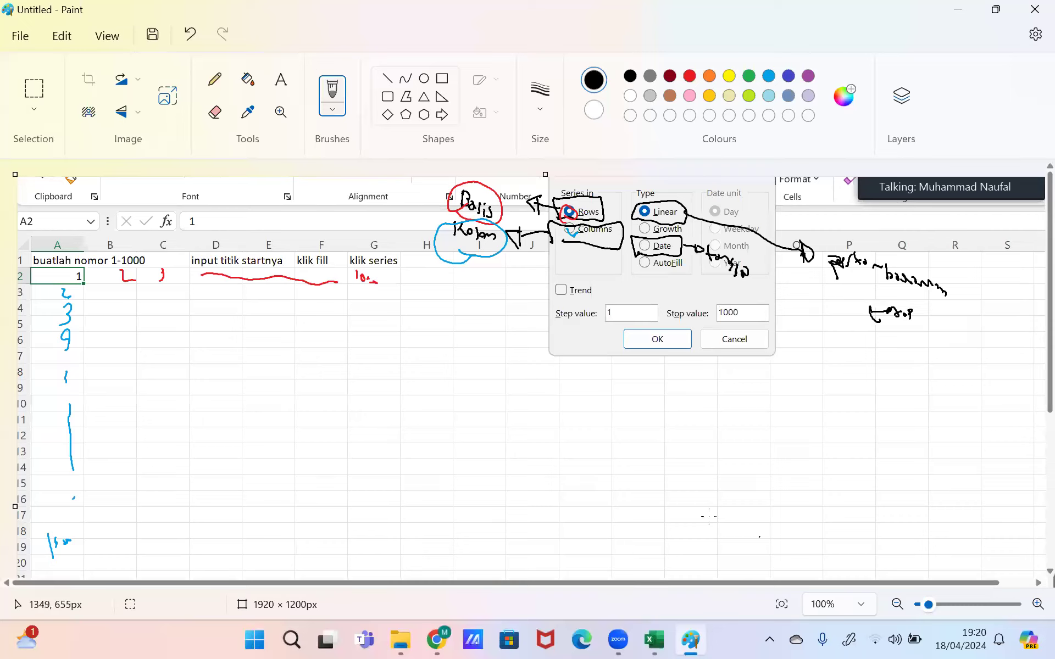
Step: Handwrite the example sequence 3, 5, 7, 9, 11
{"action": "mouse_move", "coordinate": [634, 379]}
{"action": "left_mouse_down"}
{"action": "mouse_move", "coordinate": [646, 378]}
{"action": "mouse_move", "coordinate": [644, 398]}
{"action": "mouse_move", "coordinate": [661, 401]}
{"action": "left_mouse_up"}
{"action": "mouse_move", "coordinate": [705, 378]}
{"action": "left_mouse_down"}
{"action": "mouse_move", "coordinate": [695, 381]}
{"action": "mouse_move", "coordinate": [697, 401]}
{"action": "left_mouse_up"}
{"action": "mouse_move", "coordinate": [728, 381]}
{"action": "left_mouse_down"}
{"action": "mouse_move", "coordinate": [723, 400]}
{"action": "mouse_move", "coordinate": [745, 399]}
{"action": "left_mouse_up"}
{"action": "left_click", "coordinate": [745, 388]}
{"action": "left_click_drag", "start_coordinate": [776, 383], "coordinate": [761, 393]}
{"action": "left_click", "coordinate": [655, 461]}
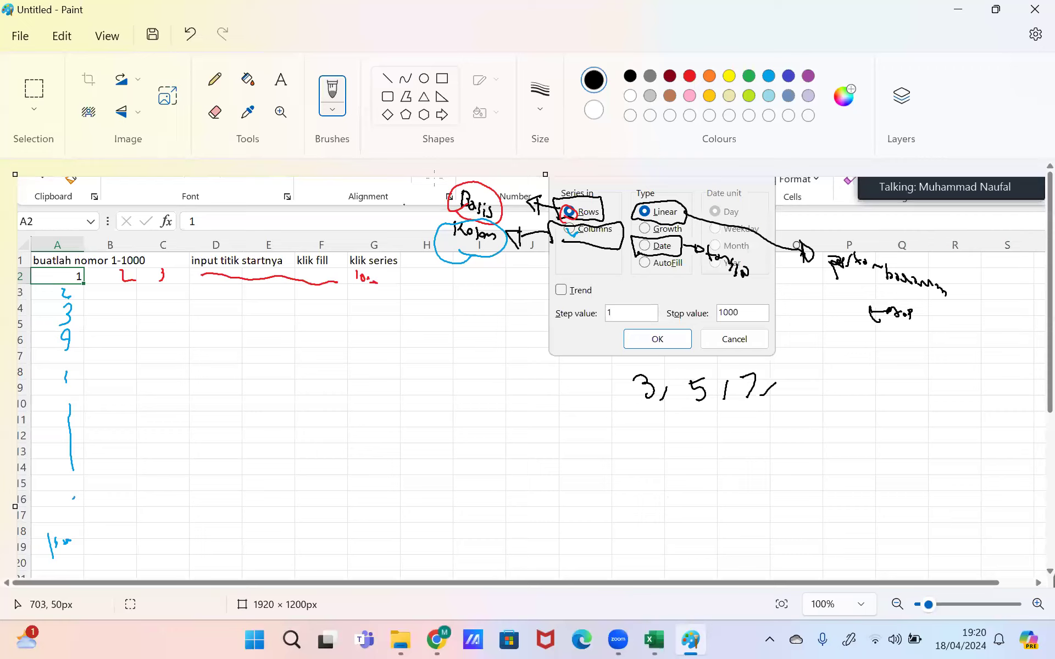
{"action": "key", "text": "alt+Tab"}
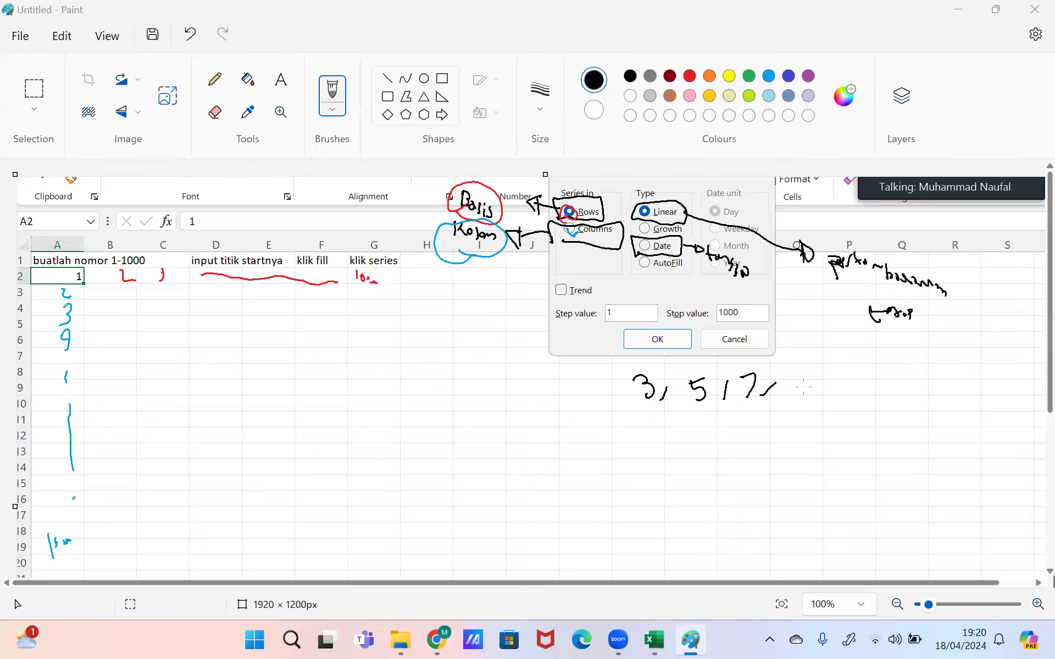
{"action": "left_click_drag", "start_coordinate": [793, 368], "coordinate": [789, 388]}
{"action": "left_click_drag", "start_coordinate": [807, 388], "coordinate": [802, 400]}
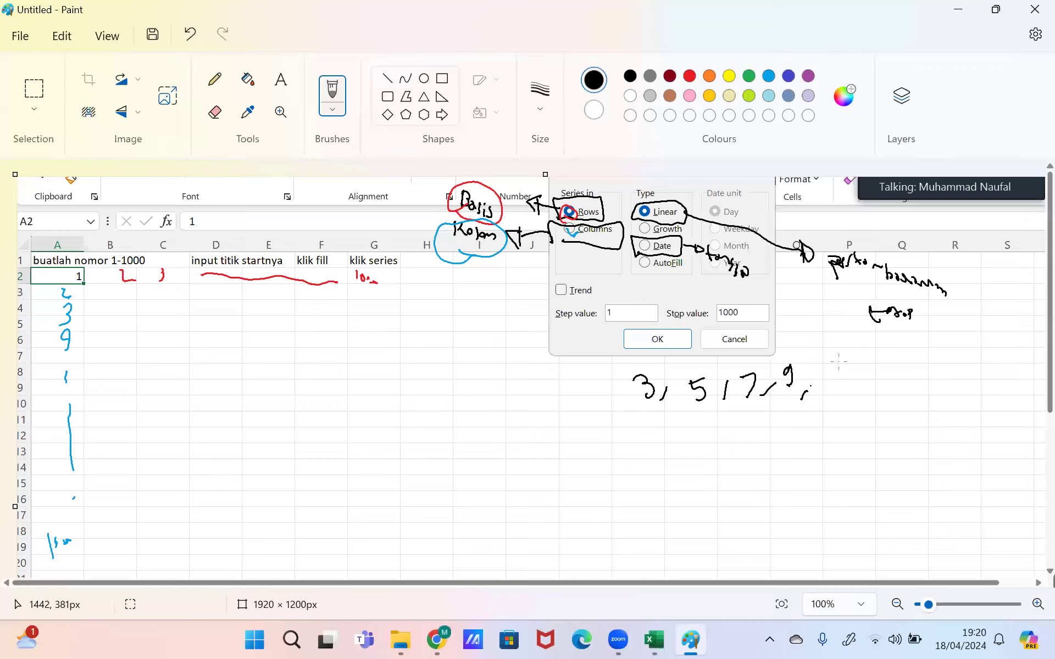
{"action": "left_click_drag", "start_coordinate": [820, 369], "coordinate": [830, 394]}
Step: Draw +2 step arcs between the terms and circle Linear again
{"action": "mouse_move", "coordinate": [636, 411]}
{"action": "left_mouse_down"}
{"action": "mouse_move", "coordinate": [666, 434]}
{"action": "mouse_move", "coordinate": [694, 412]}
{"action": "mouse_move", "coordinate": [677, 470]}
{"action": "left_mouse_up"}
{"action": "left_click_drag", "start_coordinate": [669, 457], "coordinate": [688, 456]}
{"action": "mouse_move", "coordinate": [697, 453]}
{"action": "left_mouse_down"}
{"action": "mouse_move", "coordinate": [704, 462]}
{"action": "mouse_move", "coordinate": [749, 410]}
{"action": "left_mouse_up"}
{"action": "left_click_drag", "start_coordinate": [739, 449], "coordinate": [741, 469]}
{"action": "left_click_drag", "start_coordinate": [739, 457], "coordinate": [767, 460]}
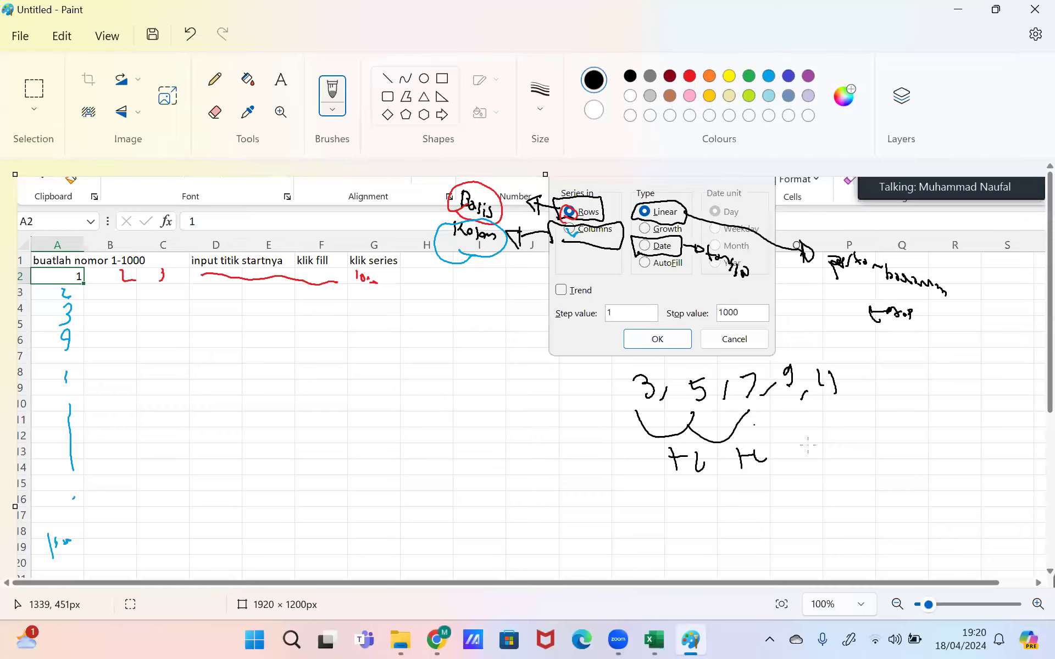
{"action": "left_click_drag", "start_coordinate": [737, 411], "coordinate": [798, 406]}
{"action": "mouse_move", "coordinate": [800, 442]}
{"action": "left_mouse_down"}
{"action": "mouse_move", "coordinate": [800, 456]}
{"action": "mouse_move", "coordinate": [805, 447]}
{"action": "left_mouse_up"}
{"action": "left_click_drag", "start_coordinate": [807, 445], "coordinate": [820, 456]}
{"action": "left_click_drag", "start_coordinate": [811, 412], "coordinate": [858, 434]}
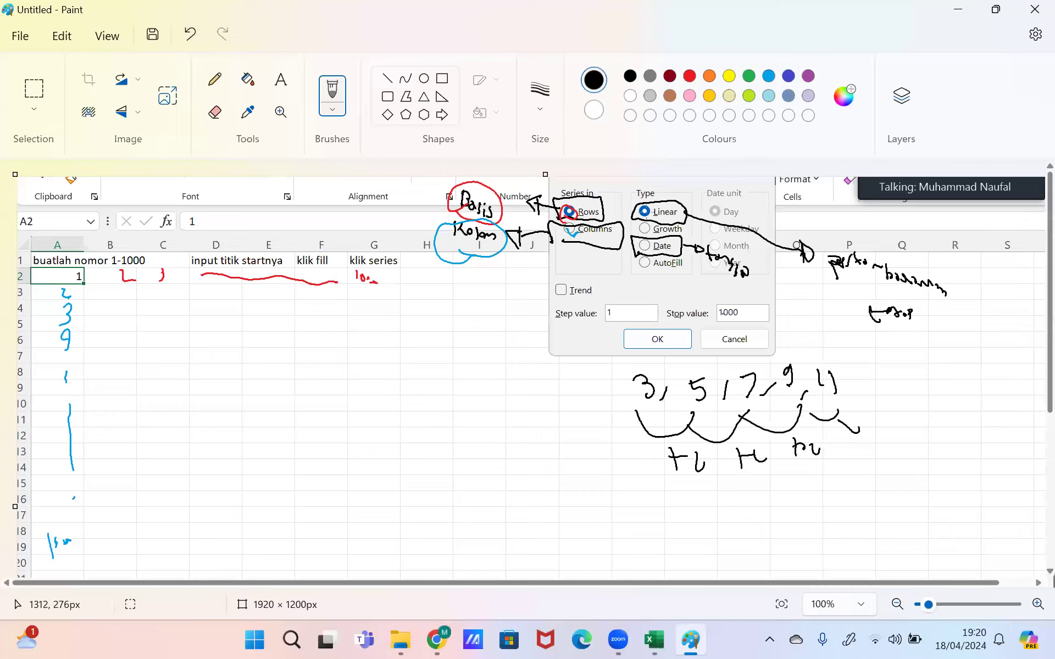
{"action": "left_click_drag", "start_coordinate": [644, 221], "coordinate": [640, 222]}
Step: Back in Excel, run the series across row 2, then undo it
{"action": "left_click", "coordinate": [665, 640]}
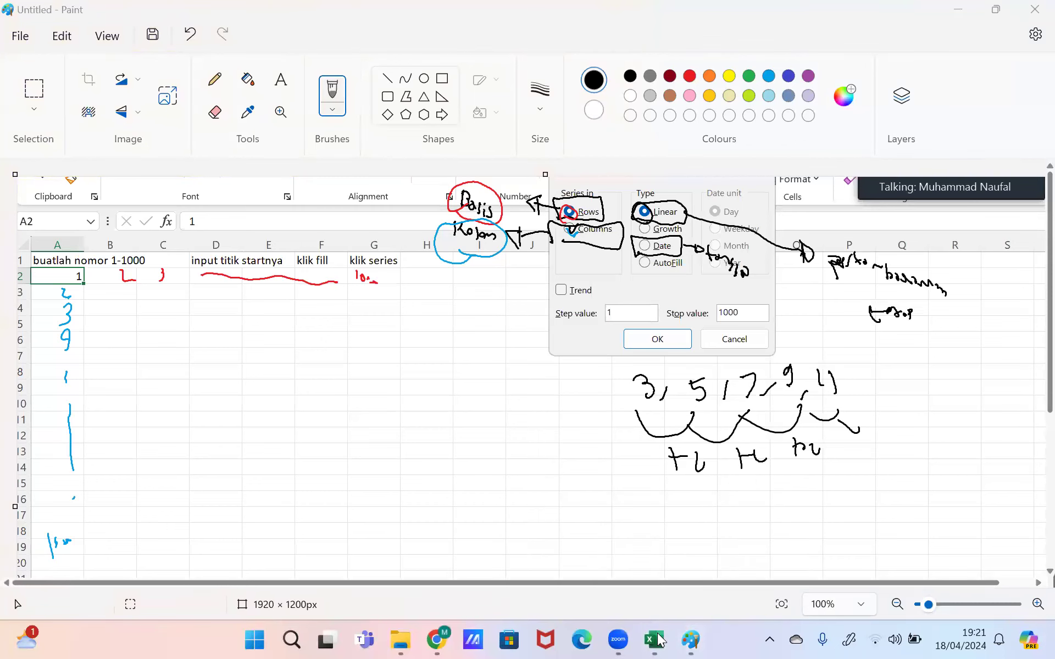
{"action": "left_click", "coordinate": [658, 634]}
{"action": "left_click", "coordinate": [561, 550]}
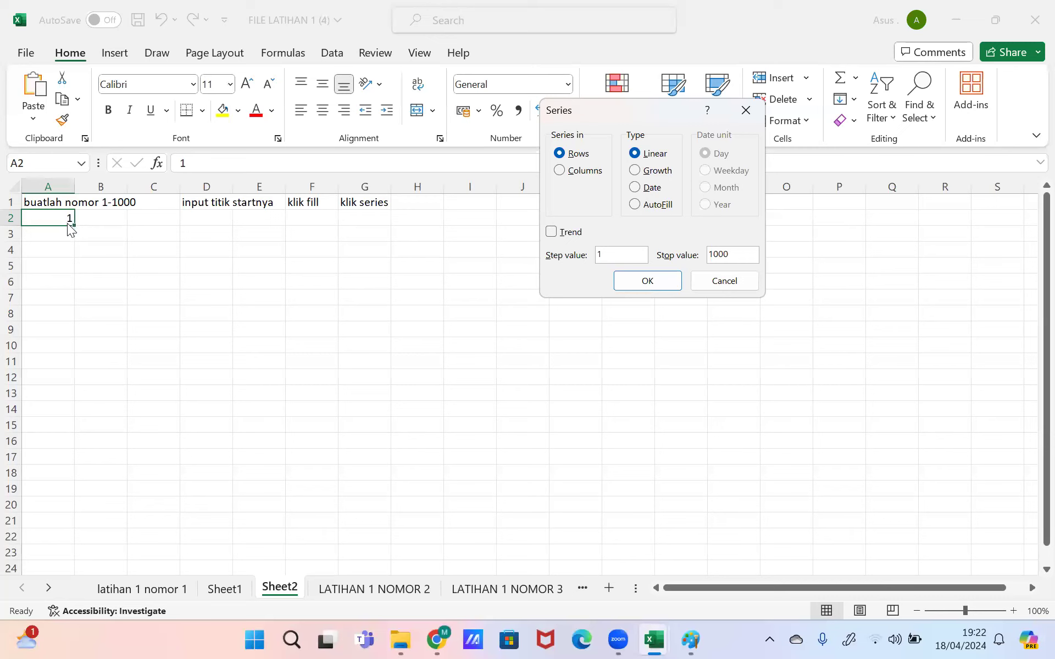
{"action": "left_click", "coordinate": [675, 282]}
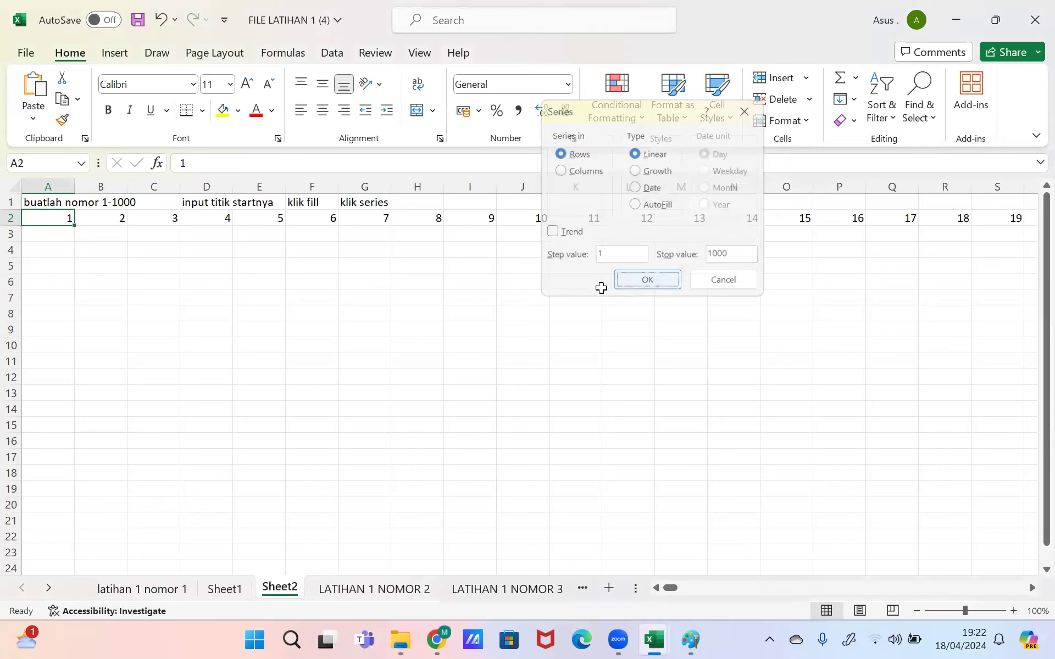
{"action": "left_click", "coordinate": [161, 20]}
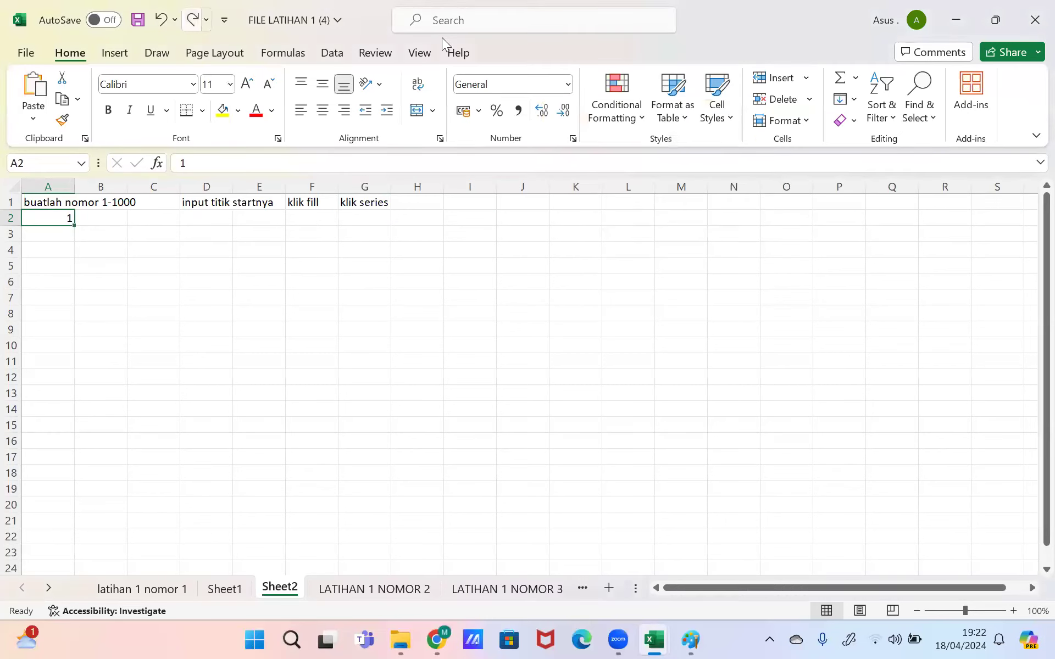
Step: Fill column A with a linear Columns series, step 1, stop 1000, then go to Sheet1
{"action": "left_click", "coordinate": [839, 100]}
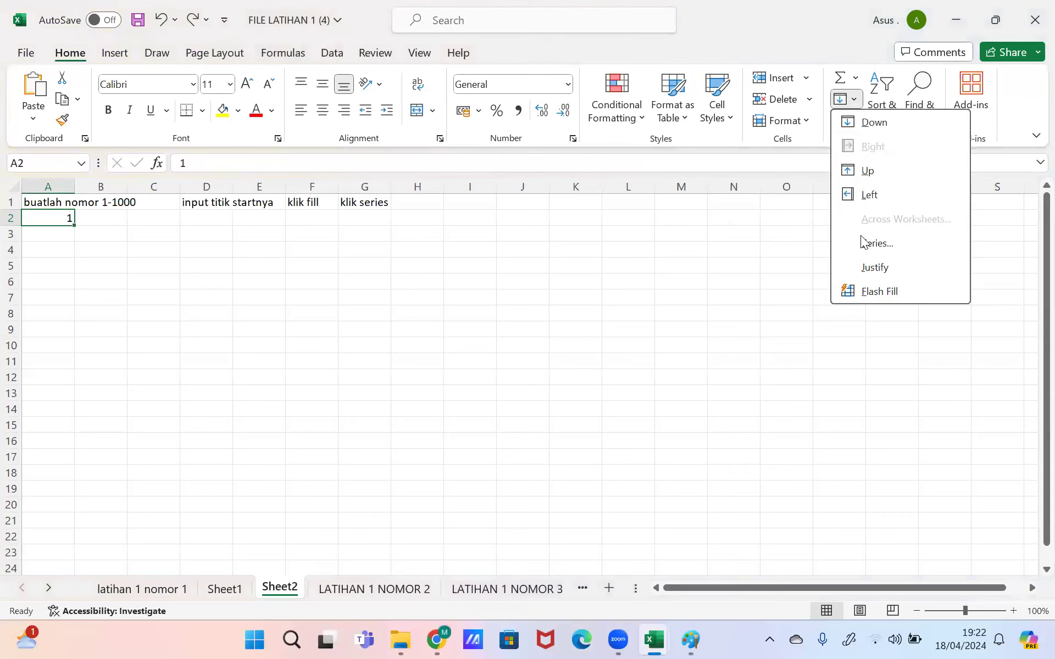
{"action": "key", "text": "Return"}
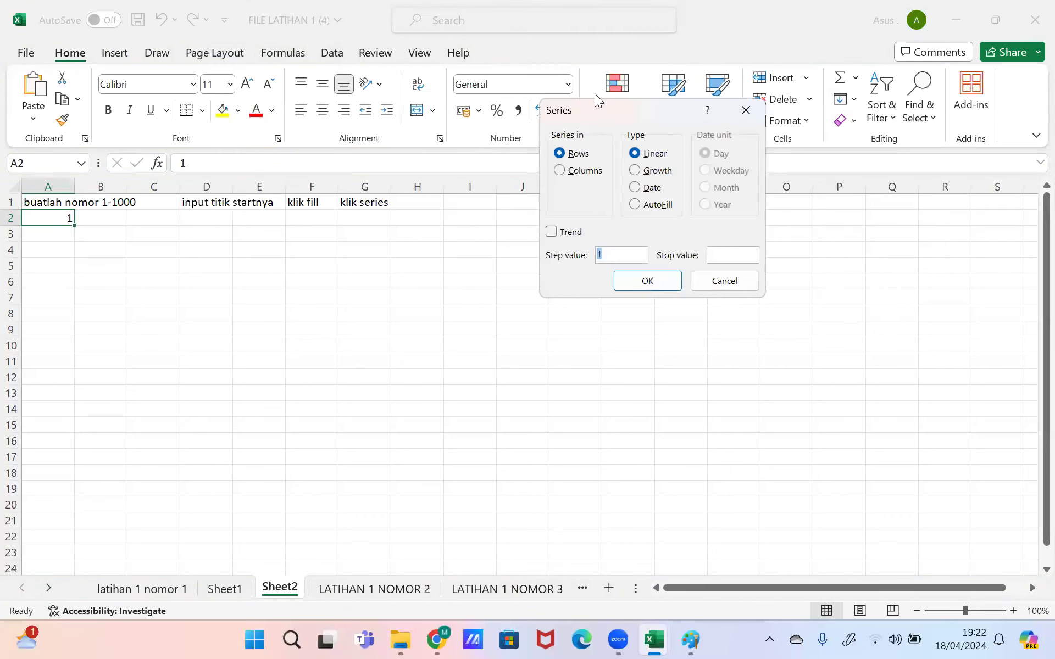
{"action": "left_click", "coordinate": [583, 171]}
{"action": "left_click", "coordinate": [733, 254]}
{"action": "type", "text": "2"}
{"action": "key", "text": "BackSpace"}
{"action": "type", "text": "1000"}
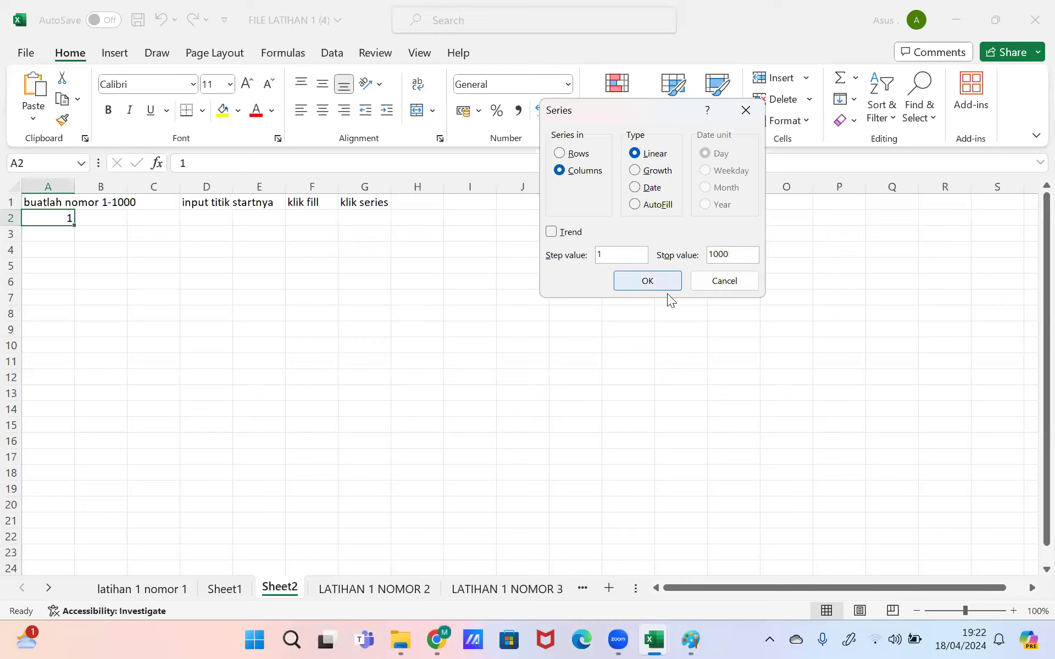
{"action": "left_click", "coordinate": [658, 286]}
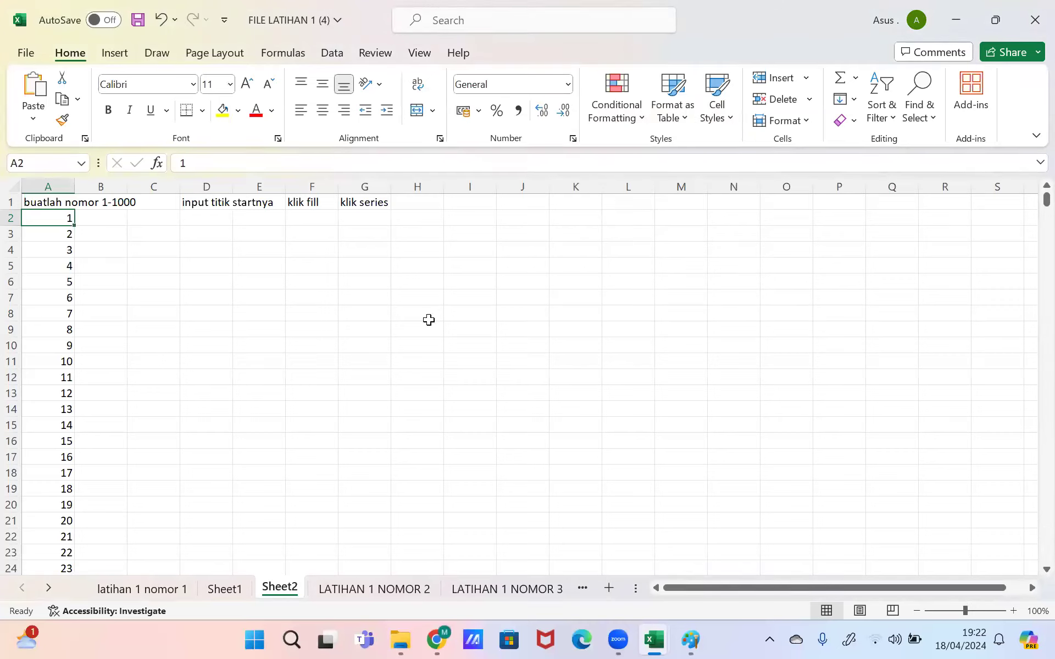
{"action": "left_click", "coordinate": [224, 591]}
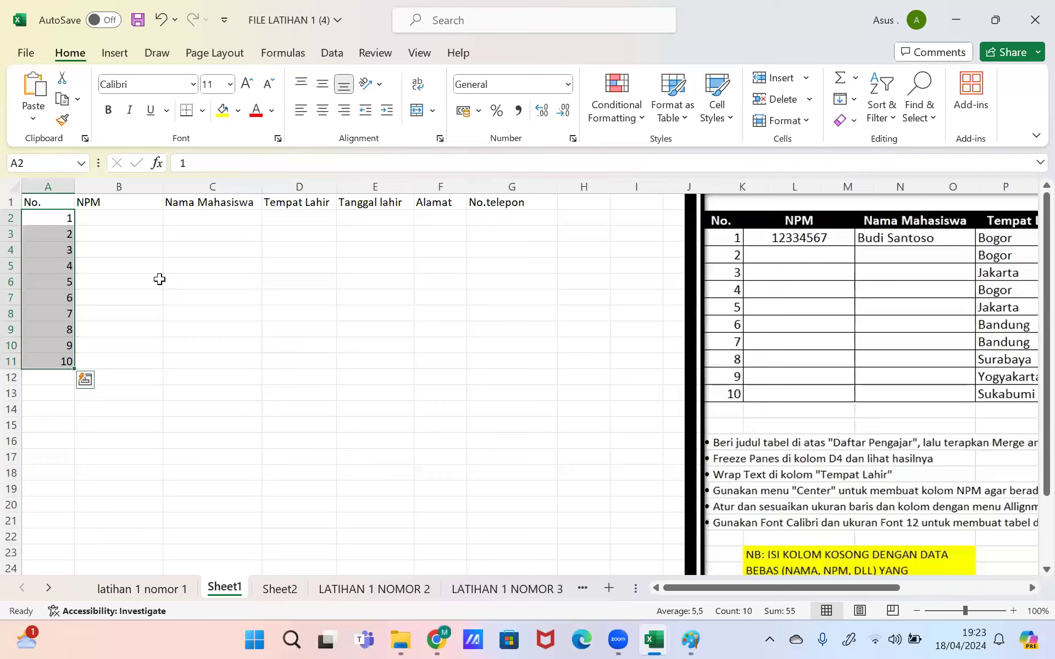
{"action": "left_click", "coordinate": [322, 183]}
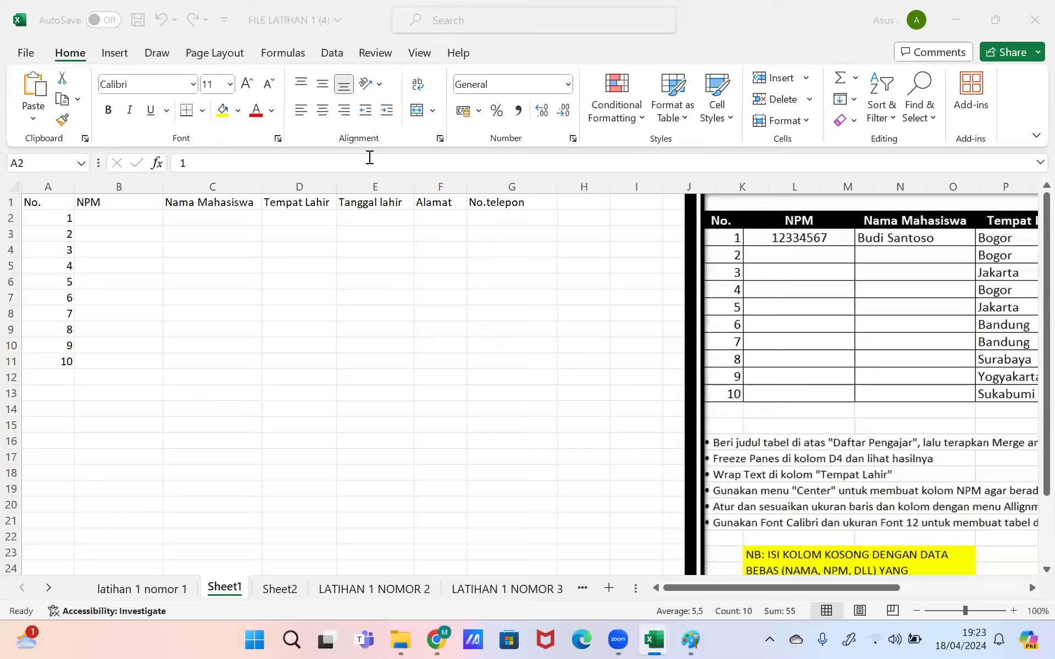
{"action": "key", "text": "XF86AudioRaiseVolume"}
Step: Enter the student NPM in B2 and copy it down to B11
{"action": "left_click", "coordinate": [143, 221]}
{"action": "left_click", "coordinate": [127, 219]}
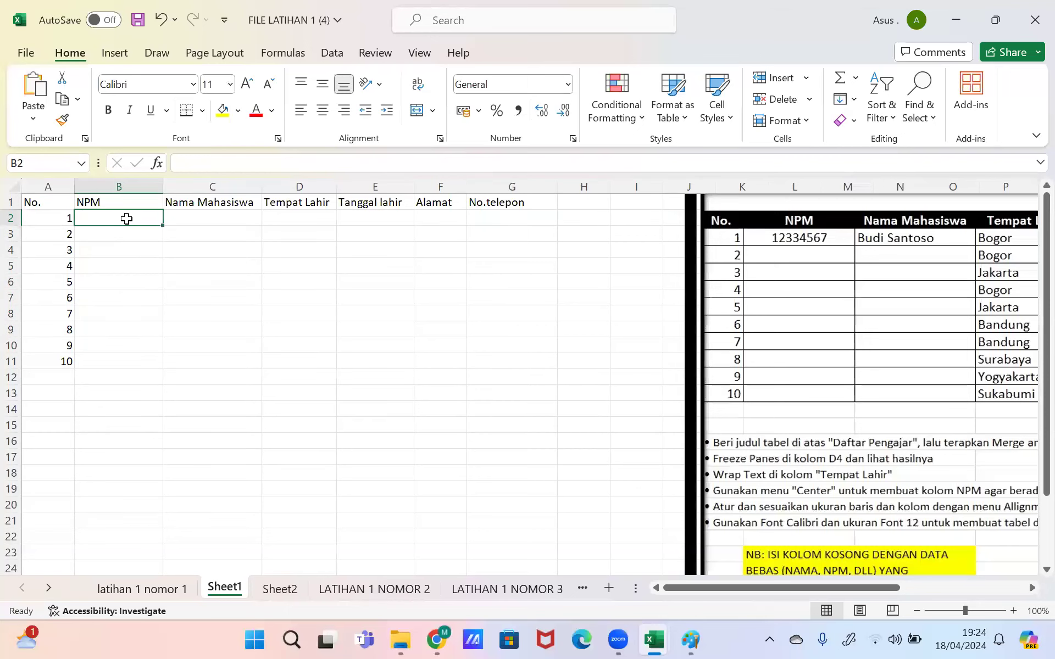
{"action": "type", "text": "345312321"}
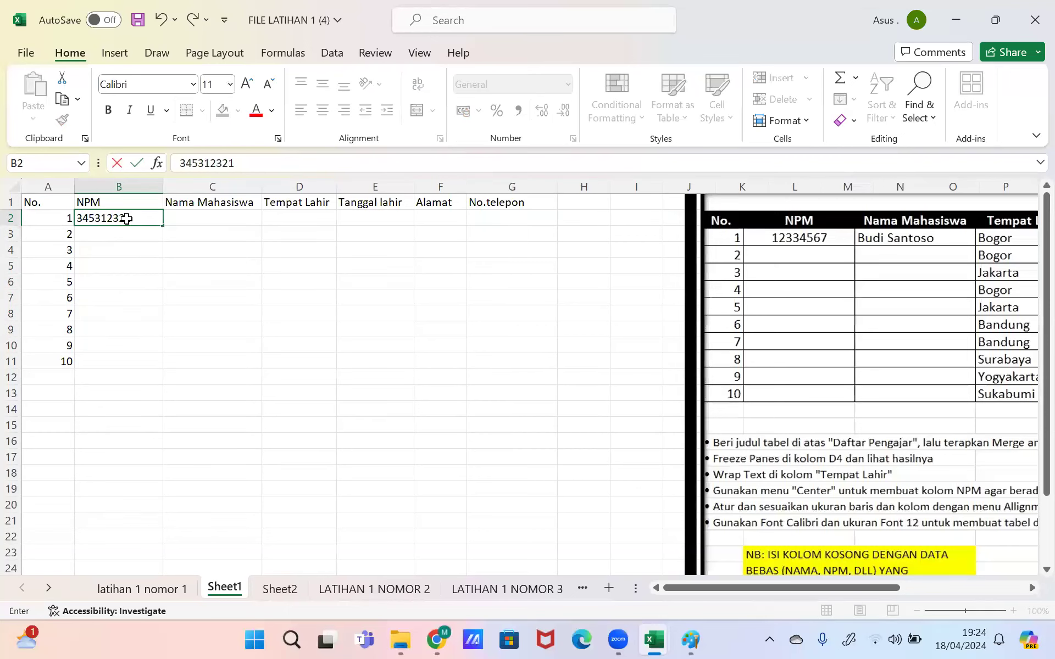
{"action": "key", "text": "Return"}
{"action": "left_click", "coordinate": [150, 222]}
{"action": "left_click_drag", "start_coordinate": [147, 347], "coordinate": [146, 362]}
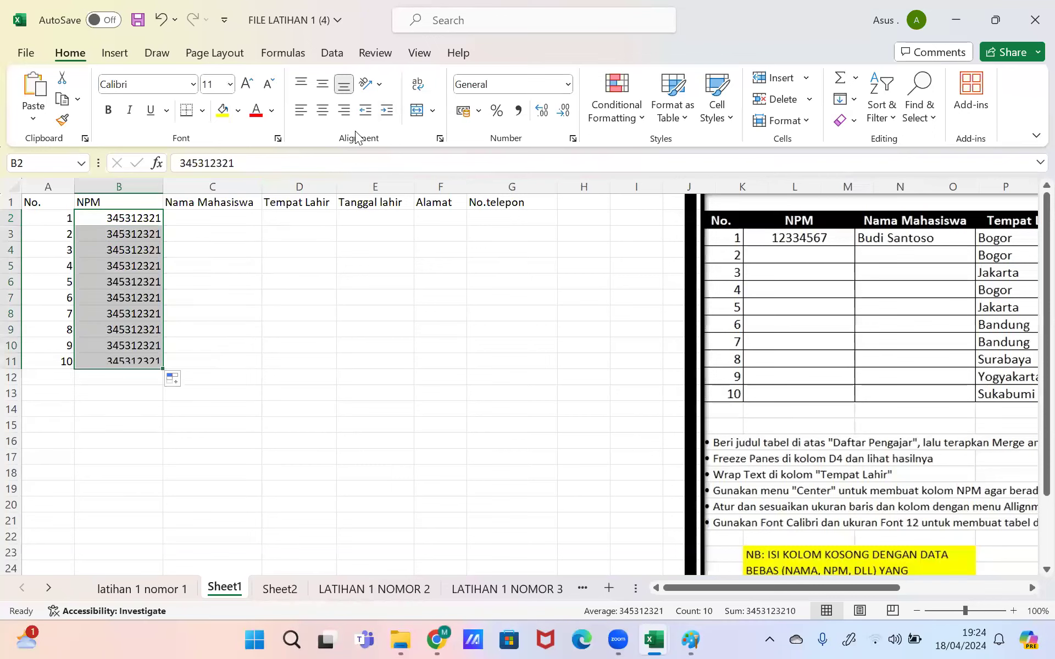
{"action": "left_click_drag", "start_coordinate": [354, 132], "coordinate": [682, 188]}
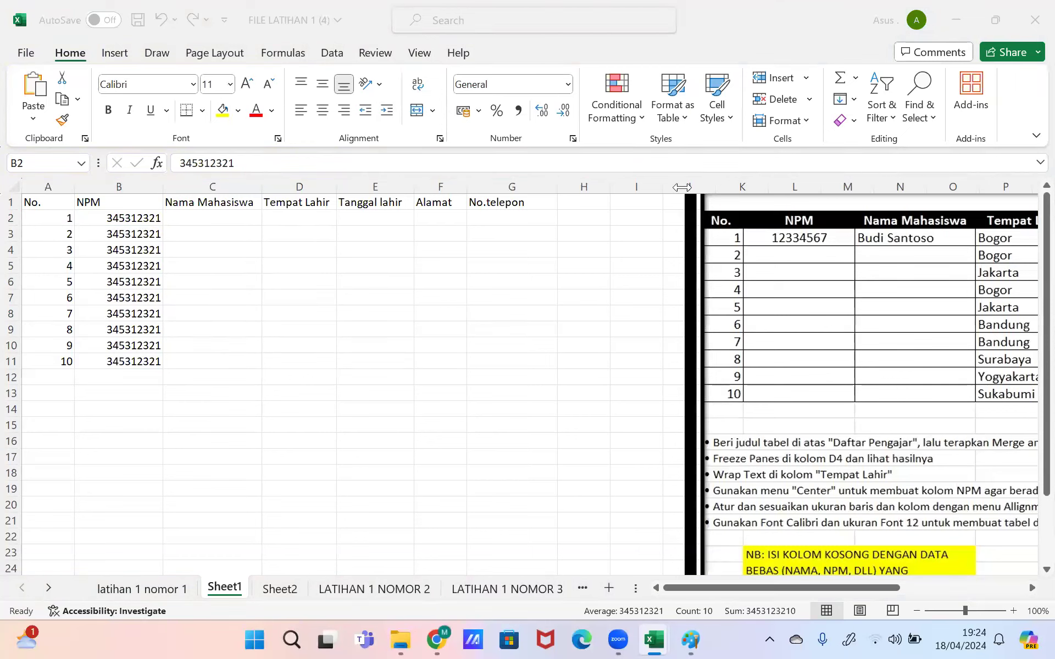
Step: Type the names si a through si g down column C starting at C2
{"action": "left_click", "coordinate": [237, 211]}
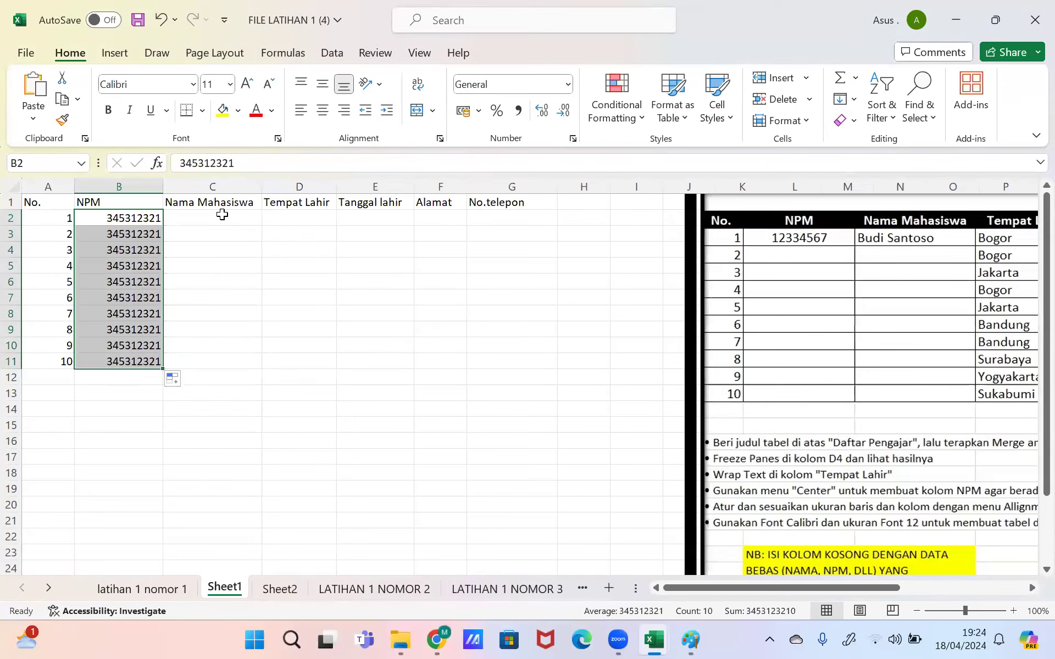
{"action": "left_click", "coordinate": [222, 215]}
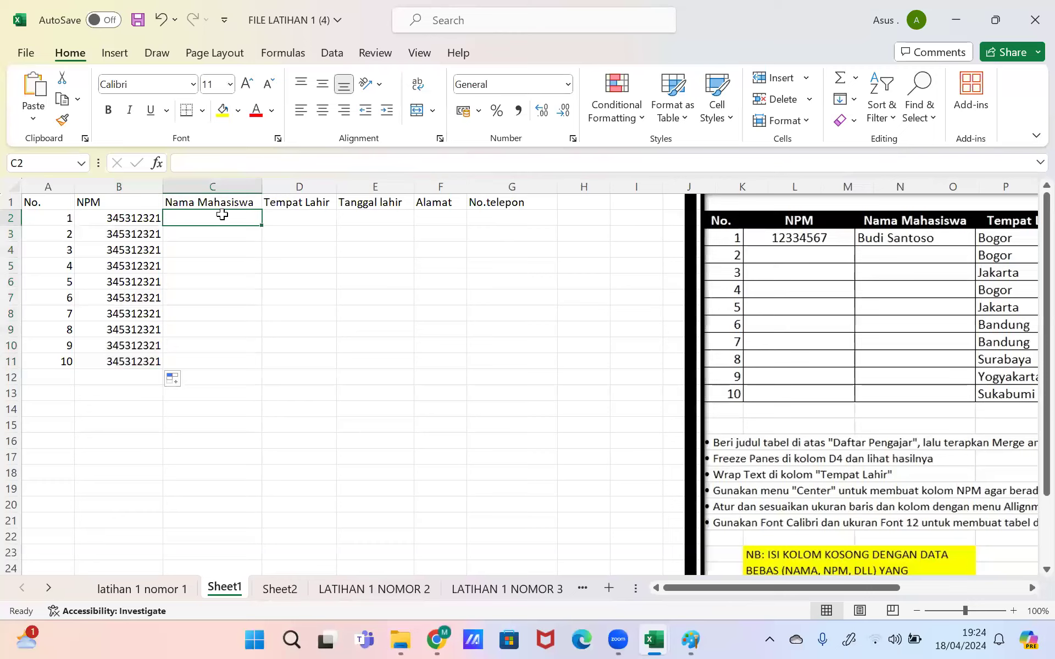
{"action": "type", "text": "si a"}
{"action": "key", "text": "Return"}
{"action": "type", "text": "si b"}
{"action": "key", "text": "Return"}
{"action": "type", "text": "si c"}
{"action": "key", "text": "Return"}
{"action": "type", "text": "si d"}
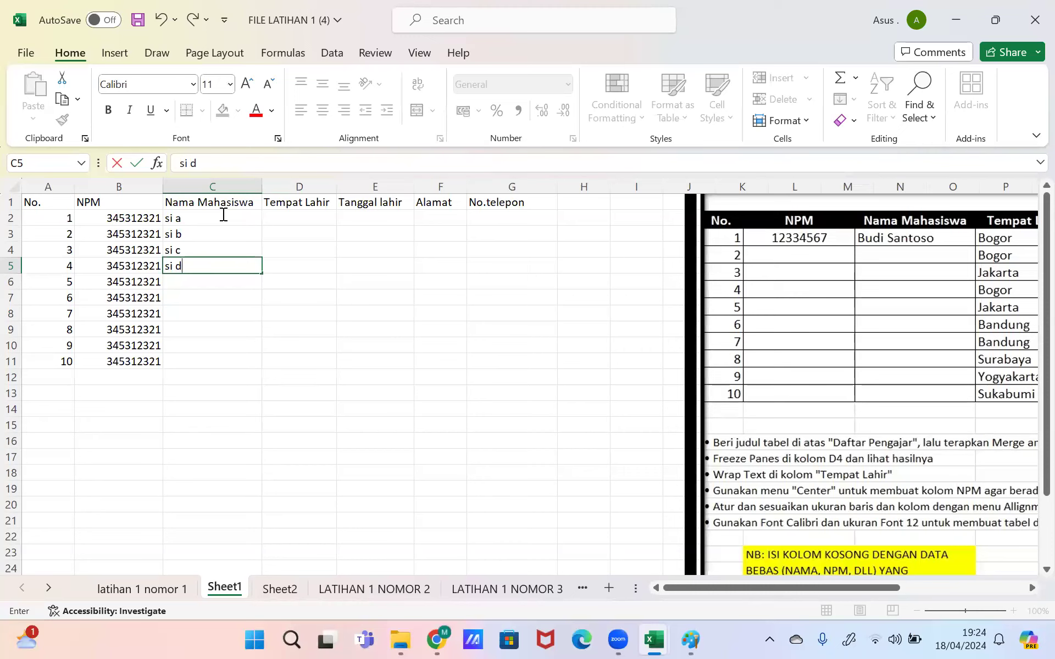
{"action": "key", "text": "Return"}
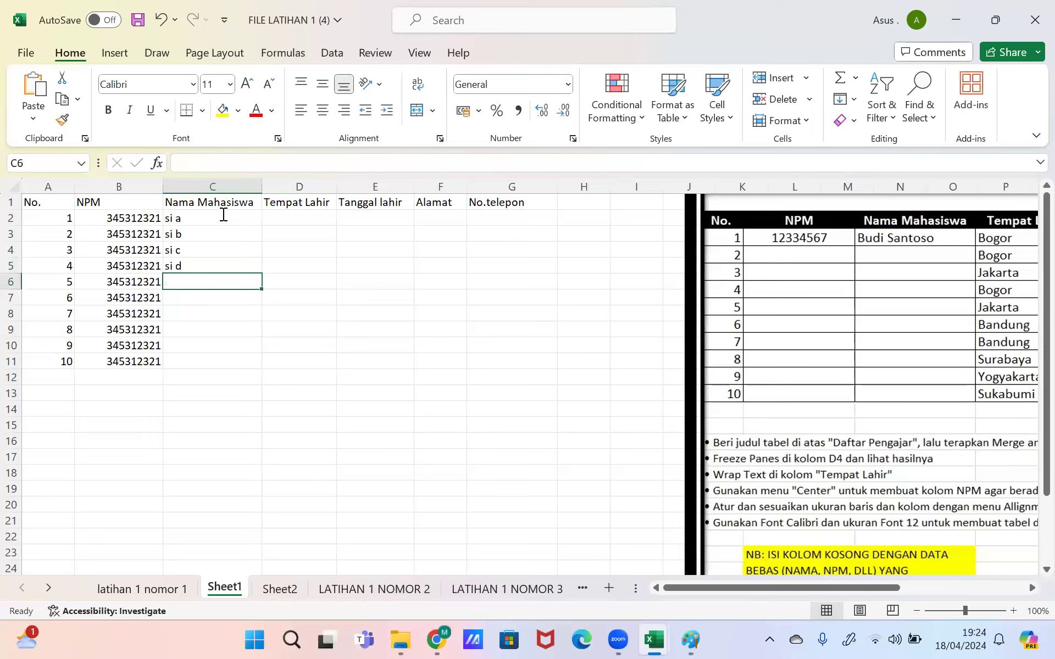
{"action": "type", "text": "si e"}
{"action": "key", "text": "Return"}
{"action": "type", "text": "si f"}
{"action": "key", "text": "Return"}
{"action": "type", "text": "si g"}
{"action": "key", "text": "Return"}
Step: Fill si g down to row 11 and select D2
{"action": "key", "text": "Up"}
{"action": "double_click", "coordinate": [261, 338]}
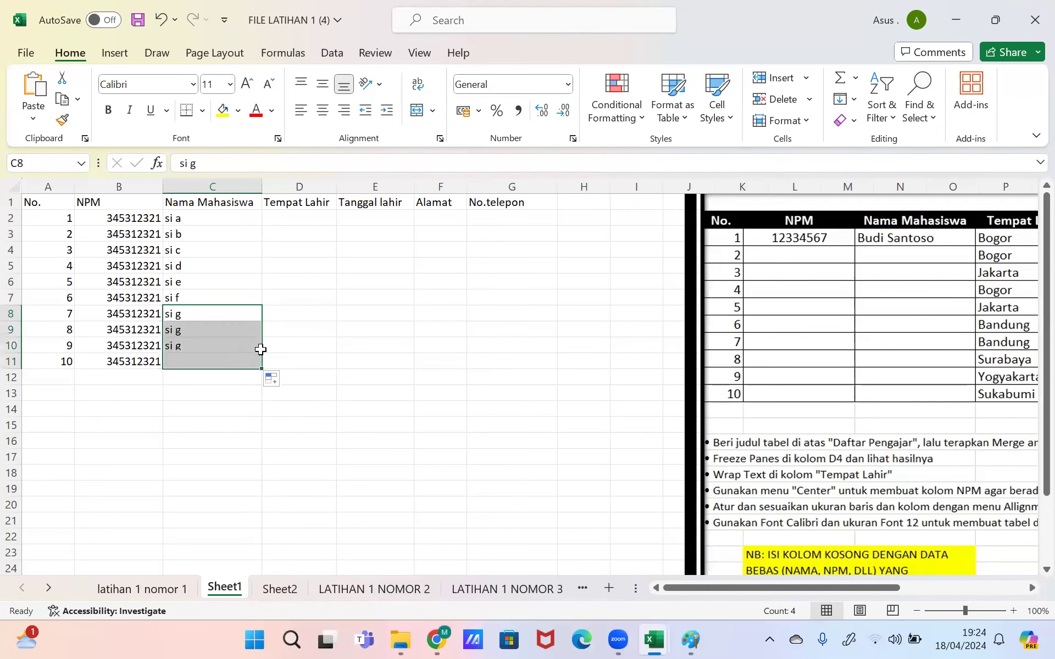
{"action": "left_click", "coordinate": [329, 329]}
{"action": "left_click", "coordinate": [303, 217]}
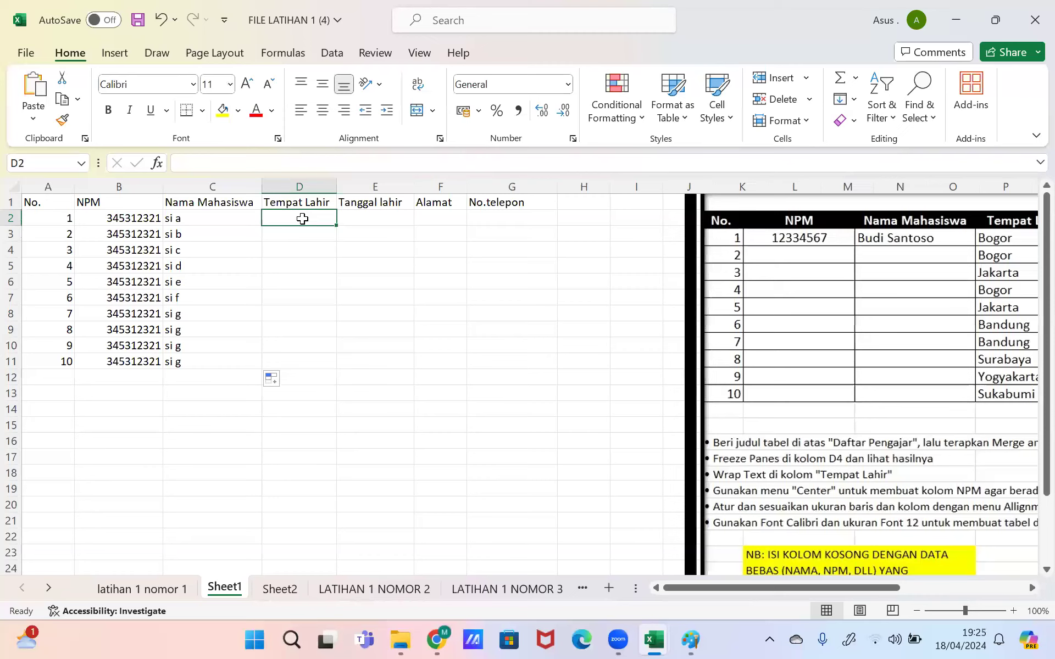
Step: Enter 'Bandar lampung' in D2 and copy it down to D11
{"action": "type", "text": "bo"}
{"action": "key", "text": "BackSpace"}
{"action": "key", "text": "BackSpace"}
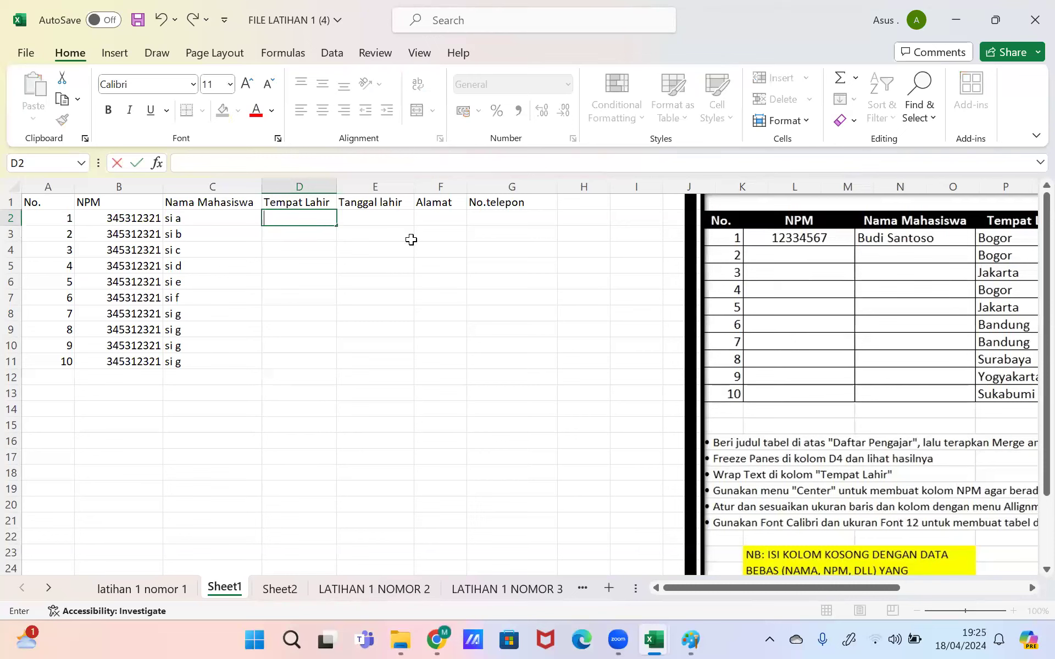
{"action": "type", "text": "Bandar lam"}
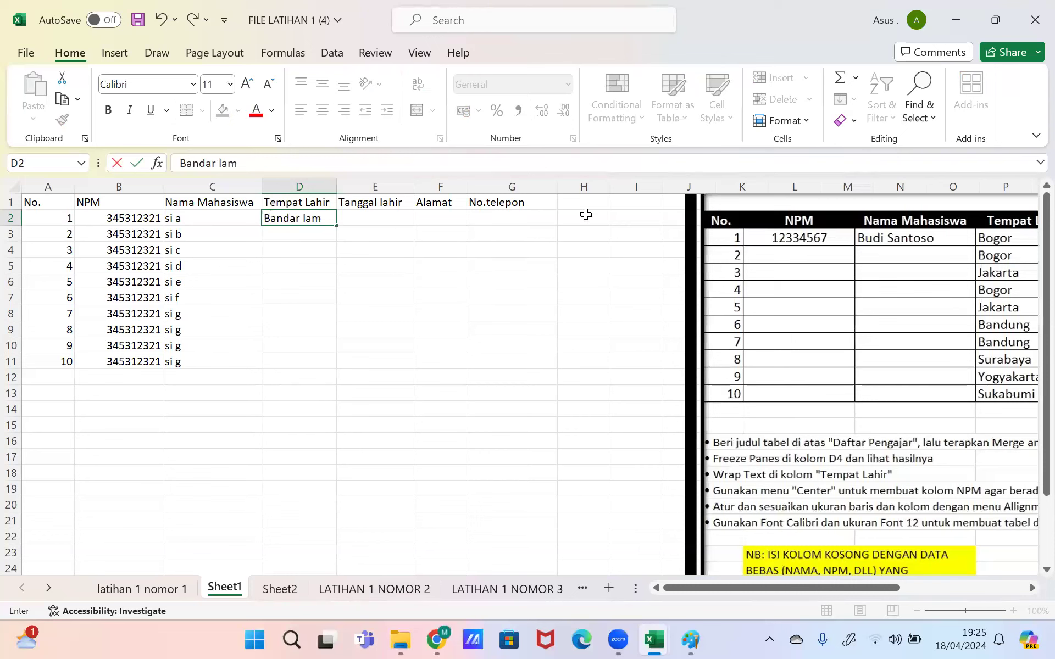
{"action": "type", "text": "pung"}
{"action": "key", "text": "Return"}
{"action": "left_click", "coordinate": [300, 218]}
{"action": "left_click_drag", "start_coordinate": [336, 225], "coordinate": [336, 363]}
Step: Enter '5 mei 1996' in E2 and fill the dates down to 14 mei 1996
{"action": "left_click", "coordinate": [375, 219]}
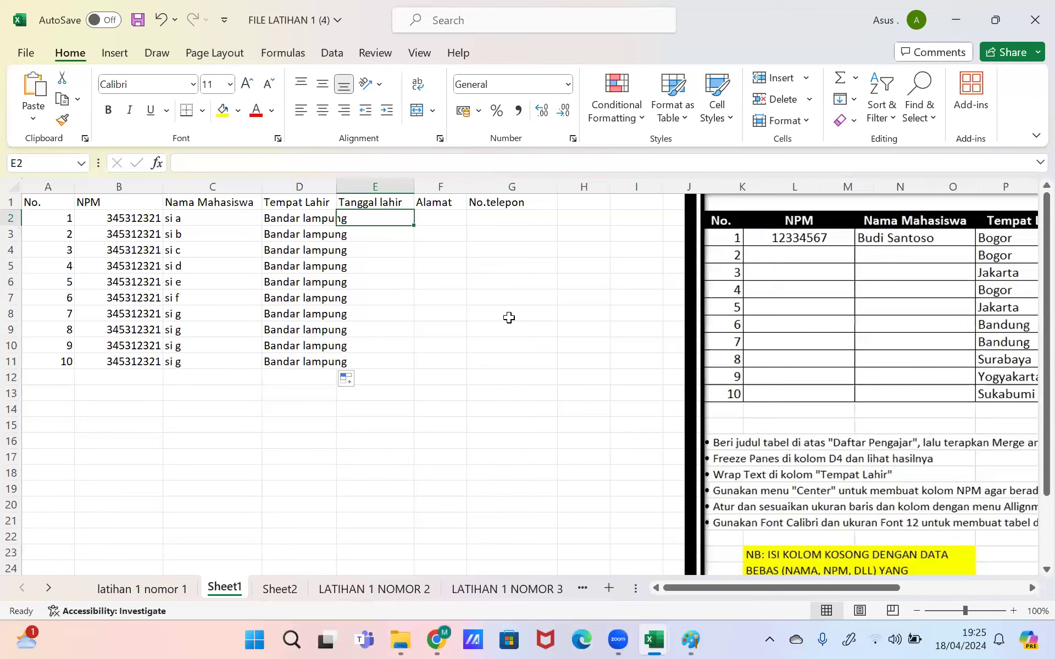
{"action": "type", "text": "5 mei 18"}
{"action": "key", "text": "BackSpace"}
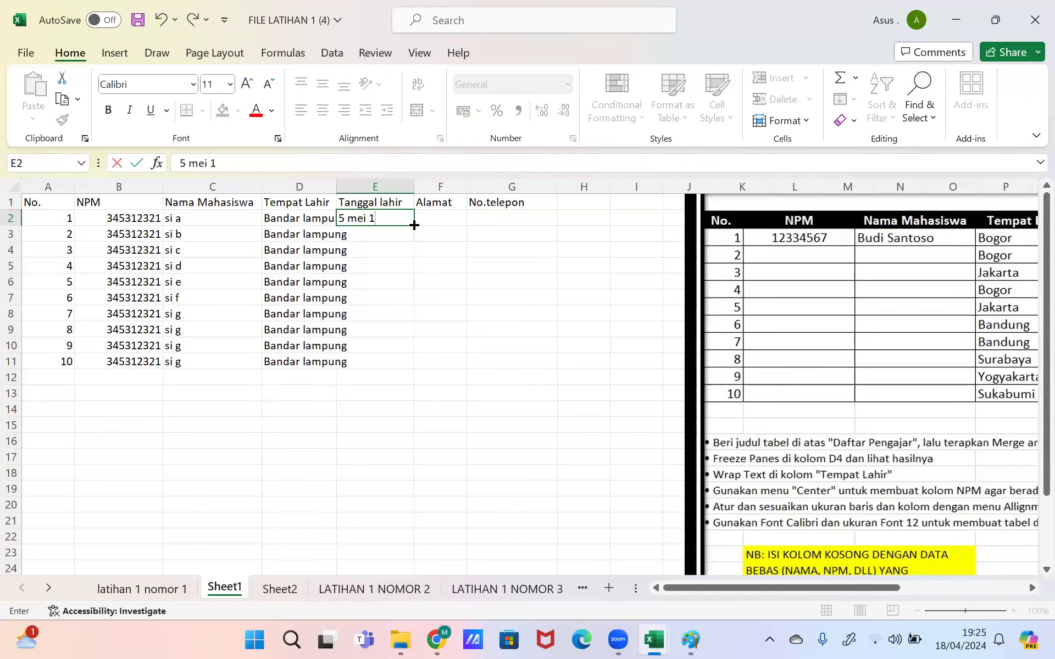
{"action": "type", "text": "996"}
{"action": "left_click_drag", "start_coordinate": [414, 225], "coordinate": [413, 238]}
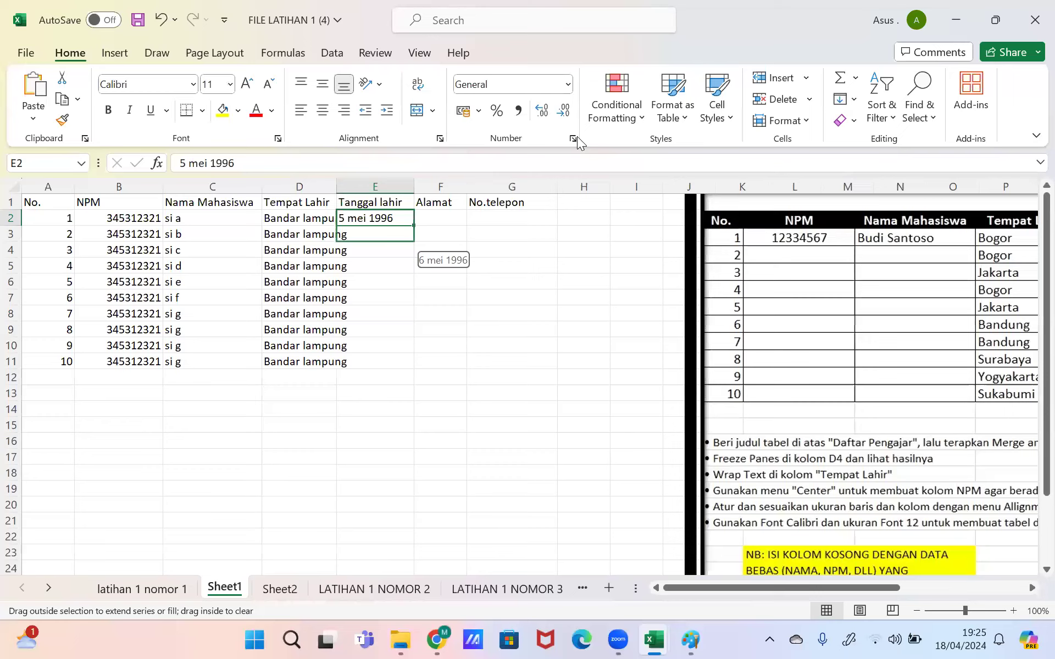
{"action": "left_click_drag", "start_coordinate": [466, 230], "coordinate": [438, 366]}
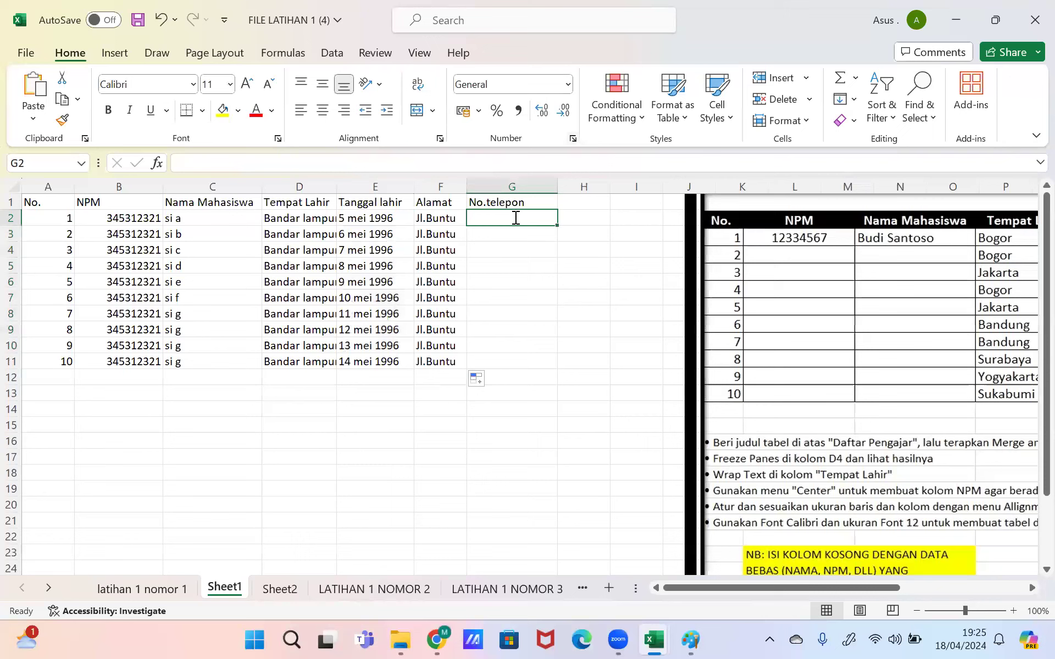
{"action": "type", "text": "087"}
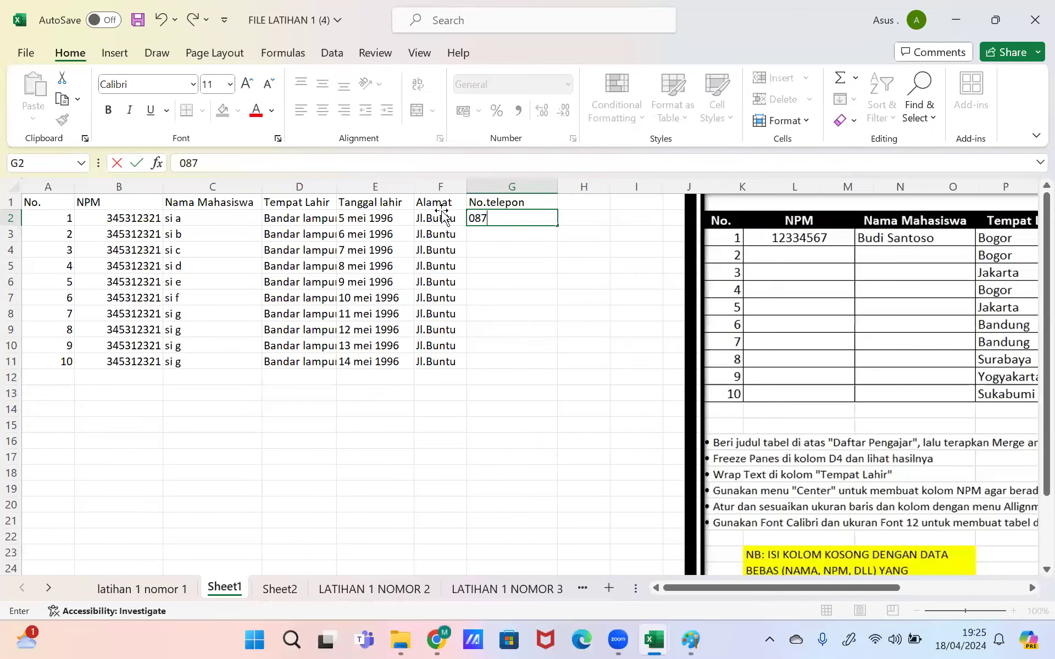
{"action": "key", "text": "Escape"}
{"action": "left_click", "coordinate": [442, 213]}
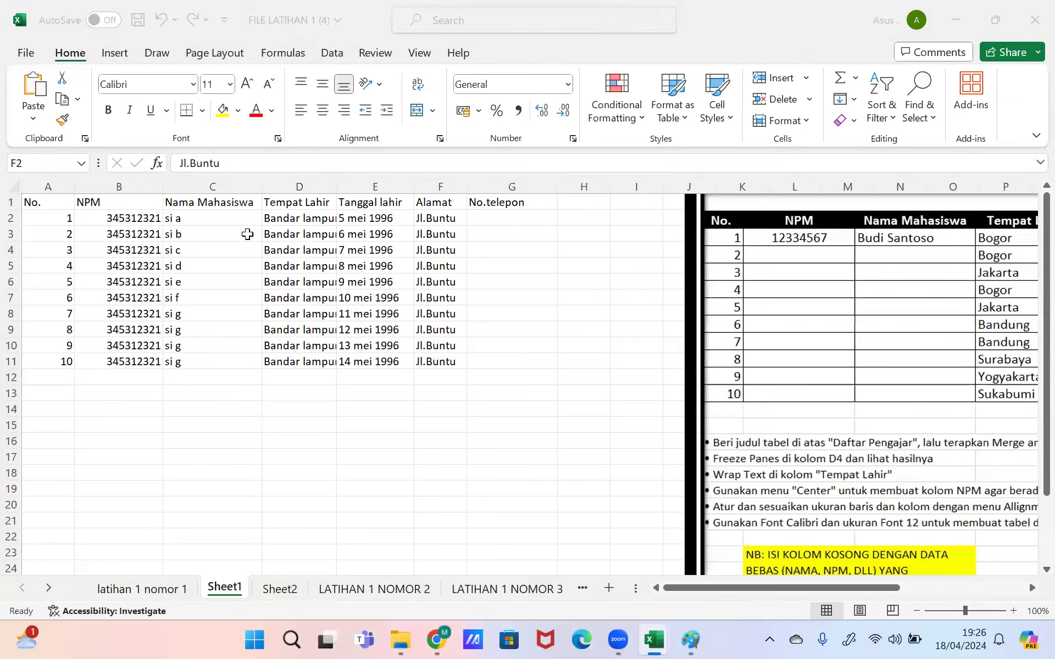
{"action": "left_click_drag", "start_coordinate": [119, 218], "coordinate": [444, 358]}
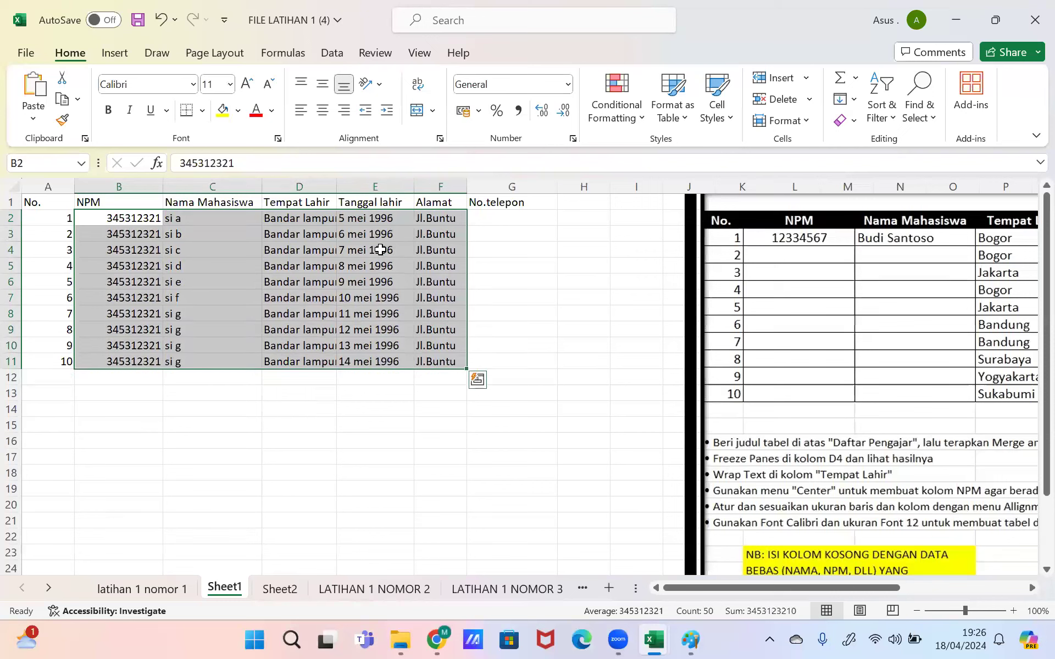
{"action": "left_click_drag", "start_coordinate": [367, 219], "coordinate": [372, 363]}
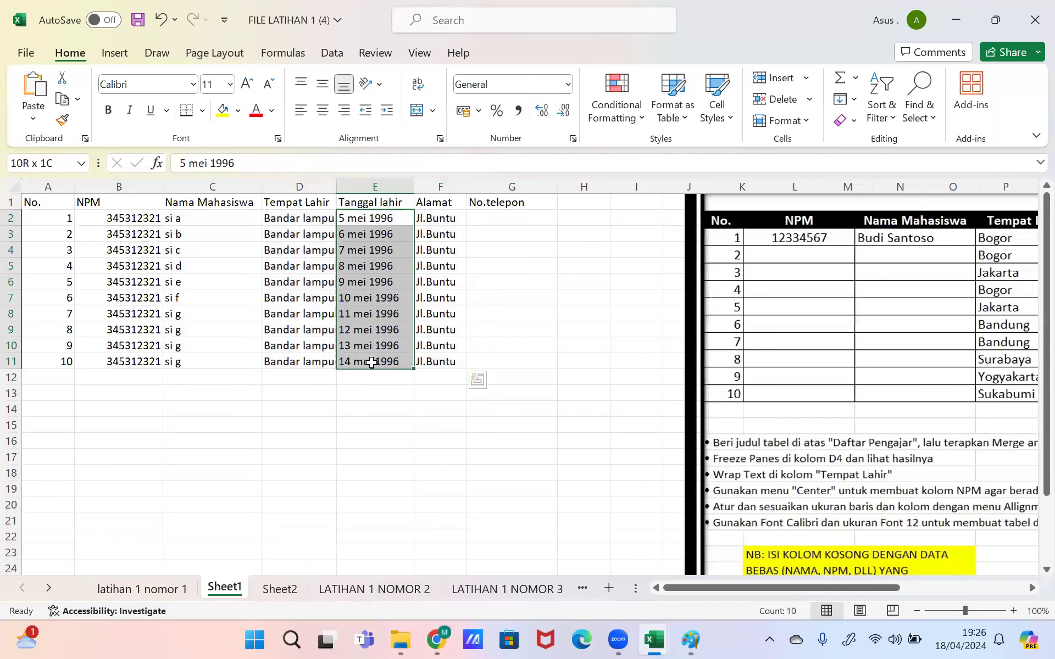
{"action": "scroll", "coordinate": [755, 580], "scroll_direction": "down", "scroll_amount": 1}
{"action": "scroll", "coordinate": [755, 580], "scroll_direction": "right", "scroll_amount": 1}
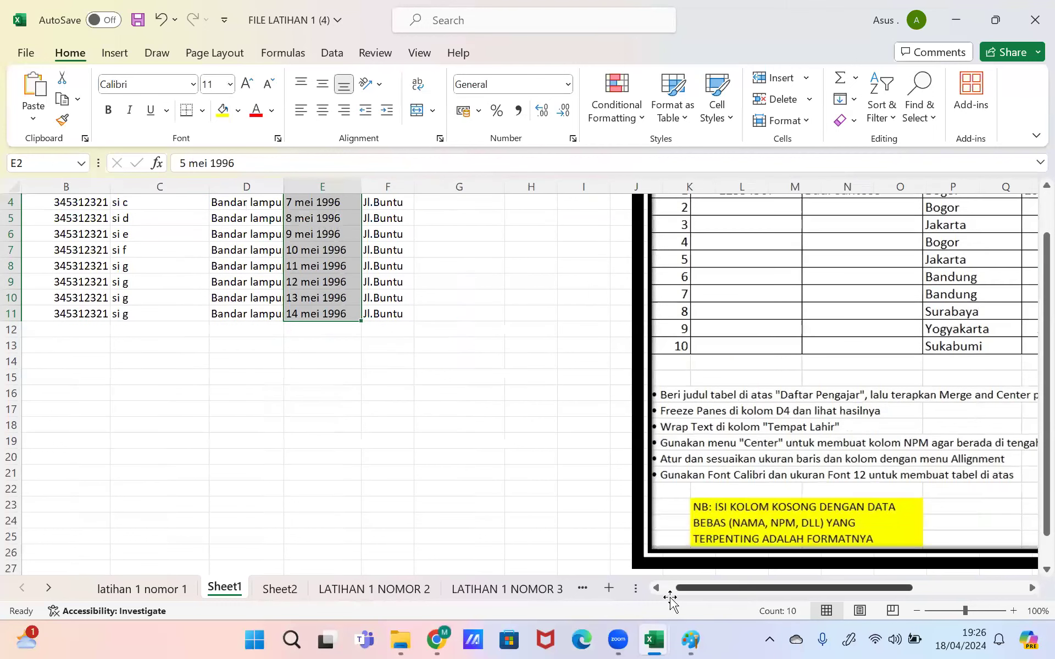
{"action": "scroll", "coordinate": [1031, 248], "scroll_direction": "left", "scroll_amount": 1}
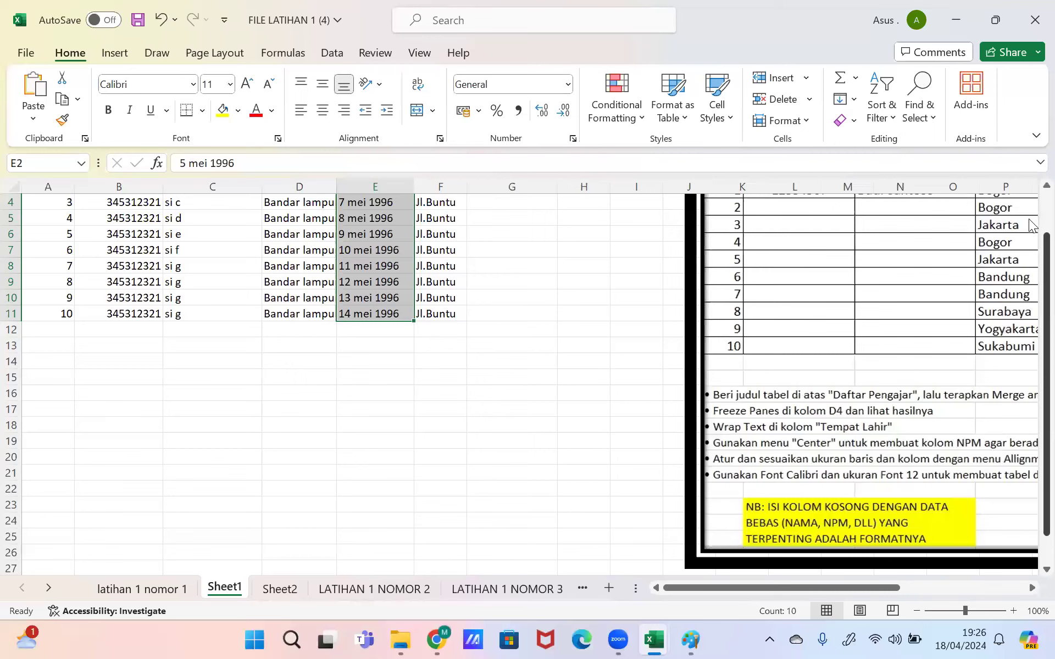
{"action": "scroll", "coordinate": [1030, 225], "scroll_direction": "up", "scroll_amount": 1}
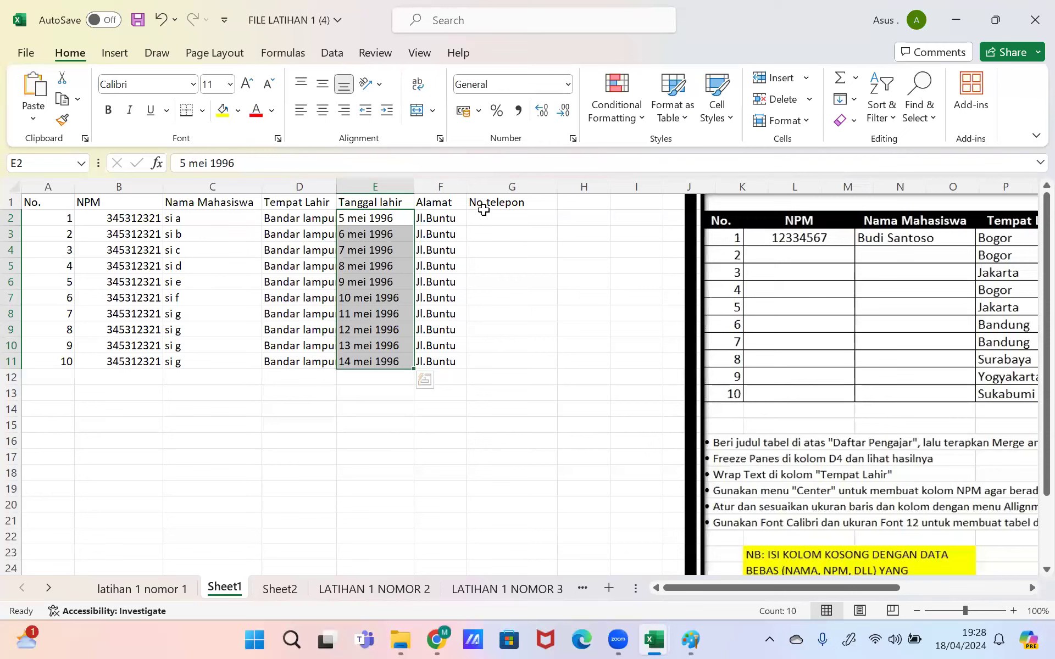
{"action": "left_click", "coordinate": [457, 50]}
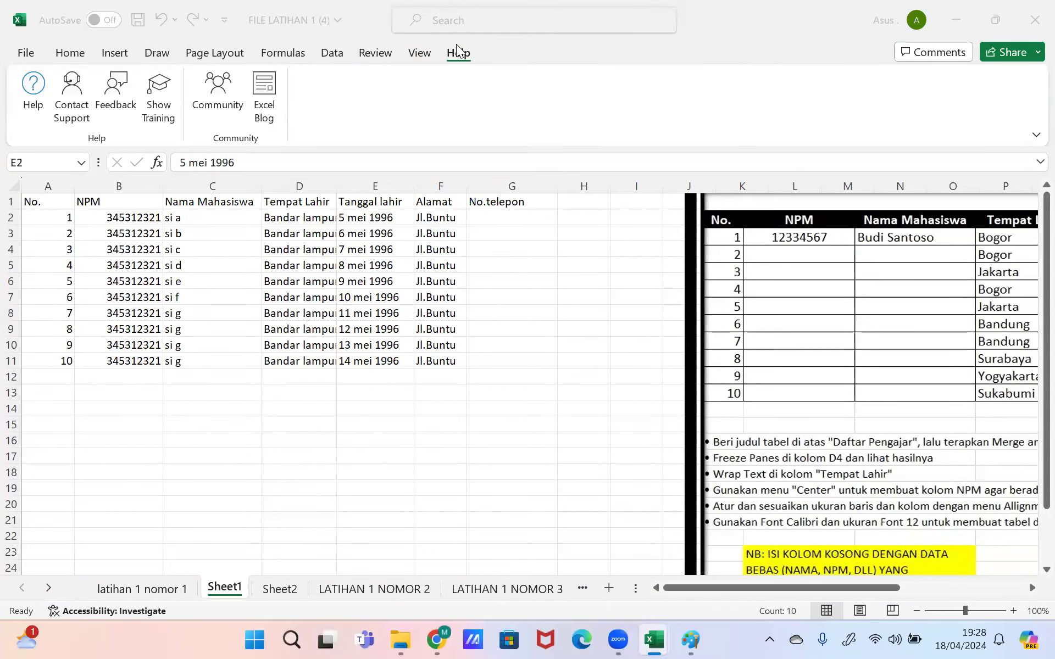
{"action": "left_click", "coordinate": [70, 54]}
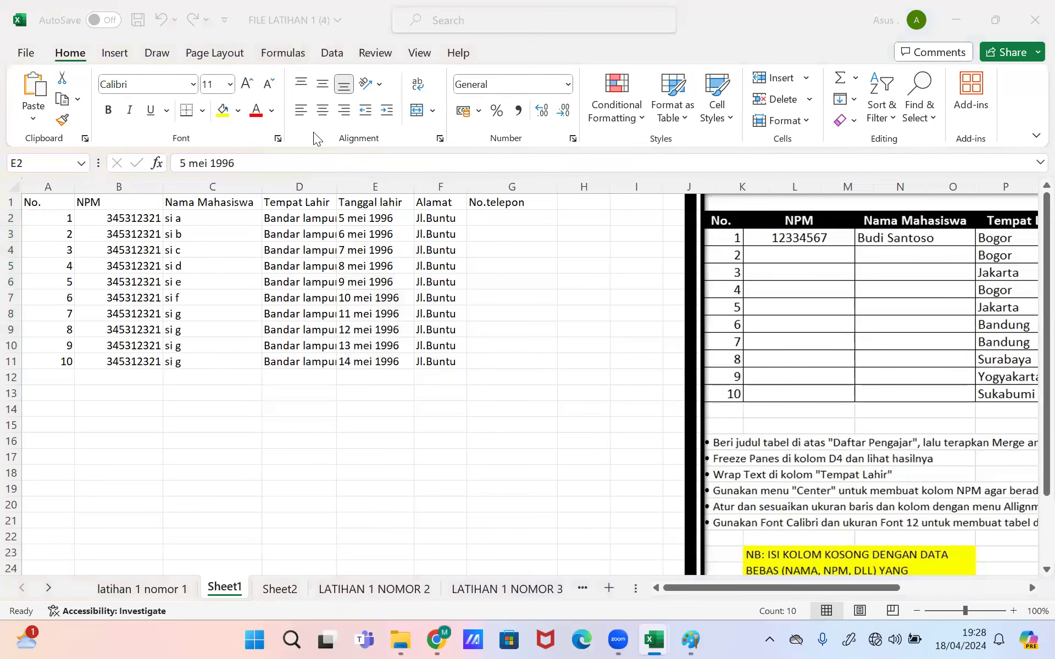
Step: Enter the first phone number in G2 with an apostrophe prefix to keep its leading zero
{"action": "left_click", "coordinate": [510, 230]}
{"action": "left_click", "coordinate": [508, 218]}
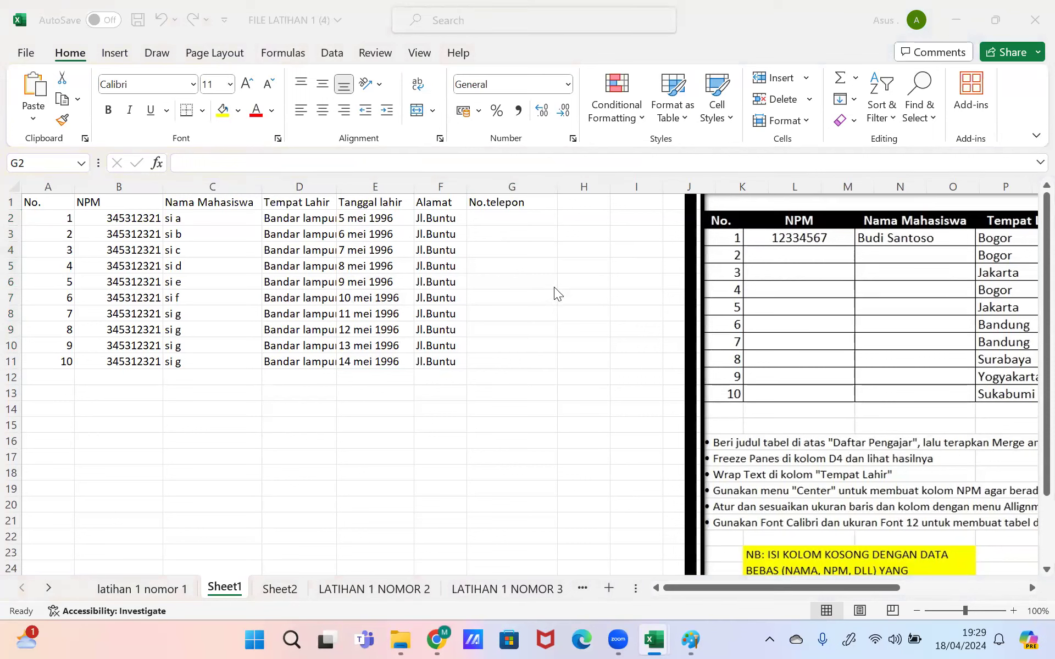
{"action": "left_click", "coordinate": [519, 220]}
{"action": "left_click", "coordinate": [505, 165]}
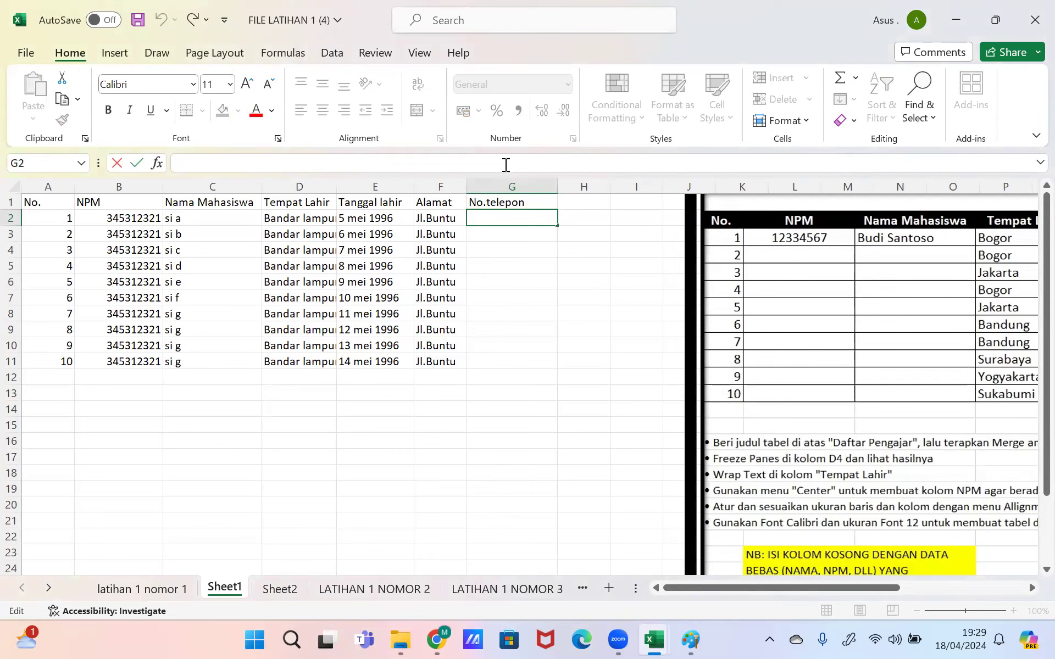
{"action": "type", "text": "0878"}
{"action": "key", "text": "Return"}
{"action": "key", "text": "Up"}
{"action": "key", "text": "BackSpace"}
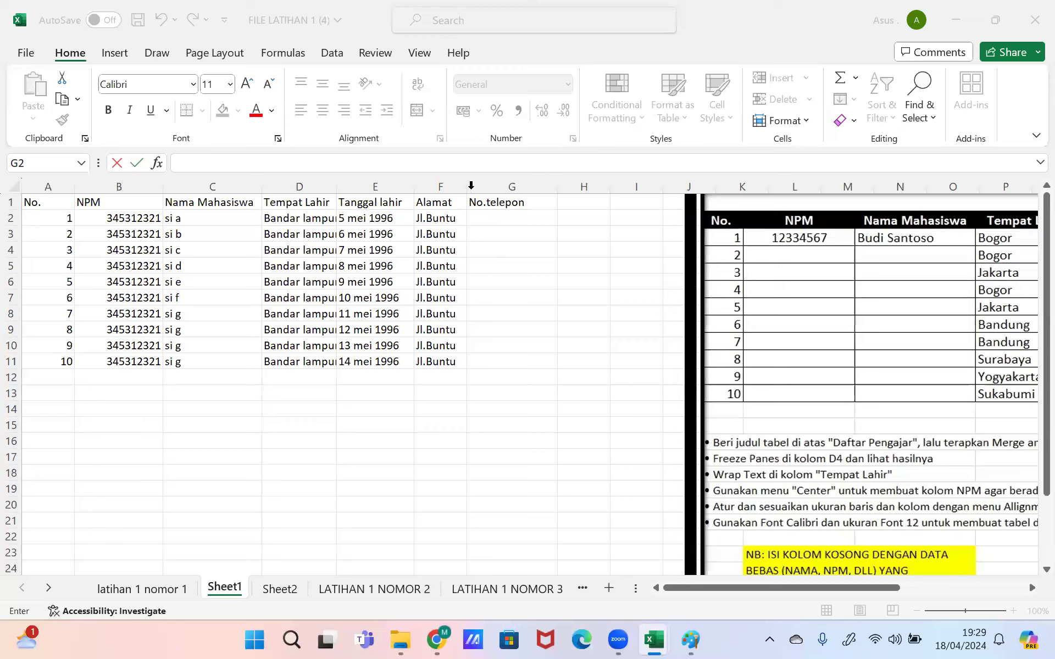
{"action": "left_click", "coordinate": [507, 164]}
{"action": "left_click", "coordinate": [530, 252]}
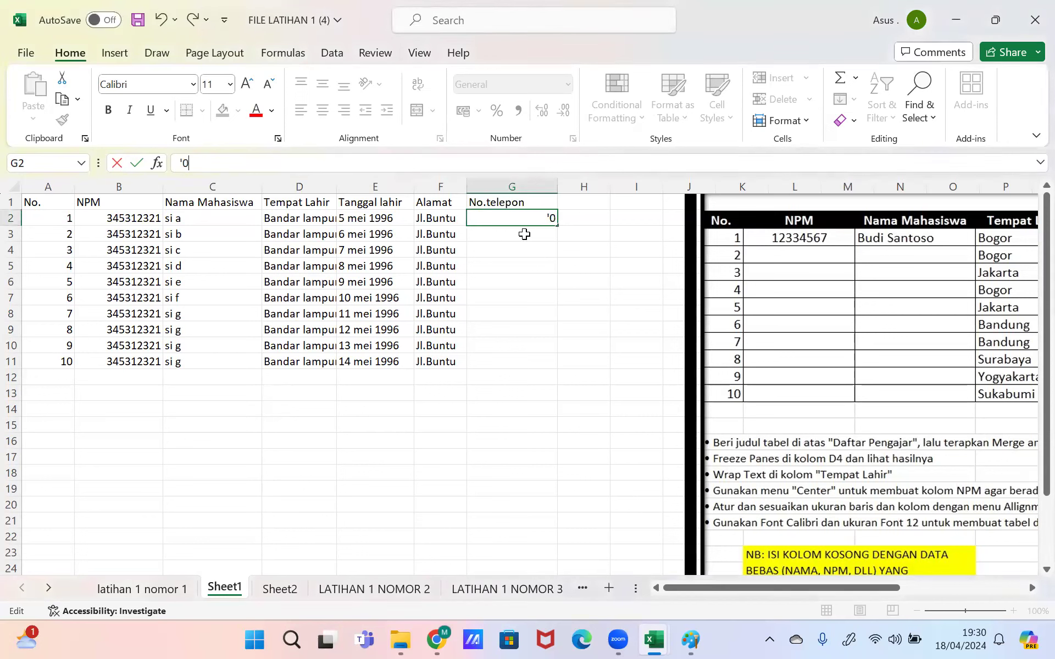
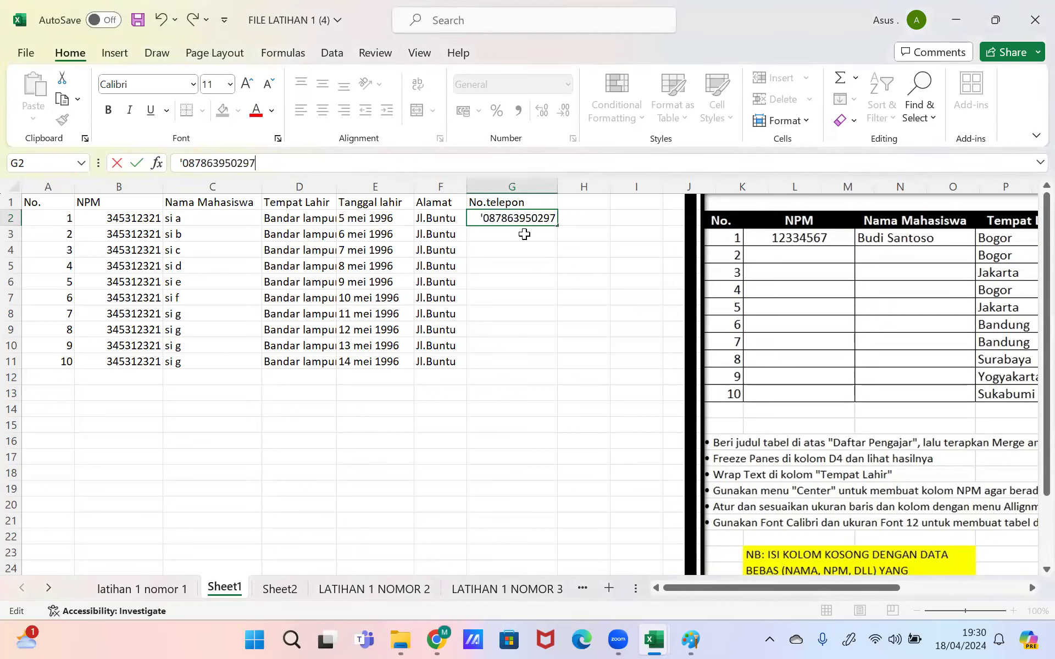
{"action": "key", "text": "Return"}
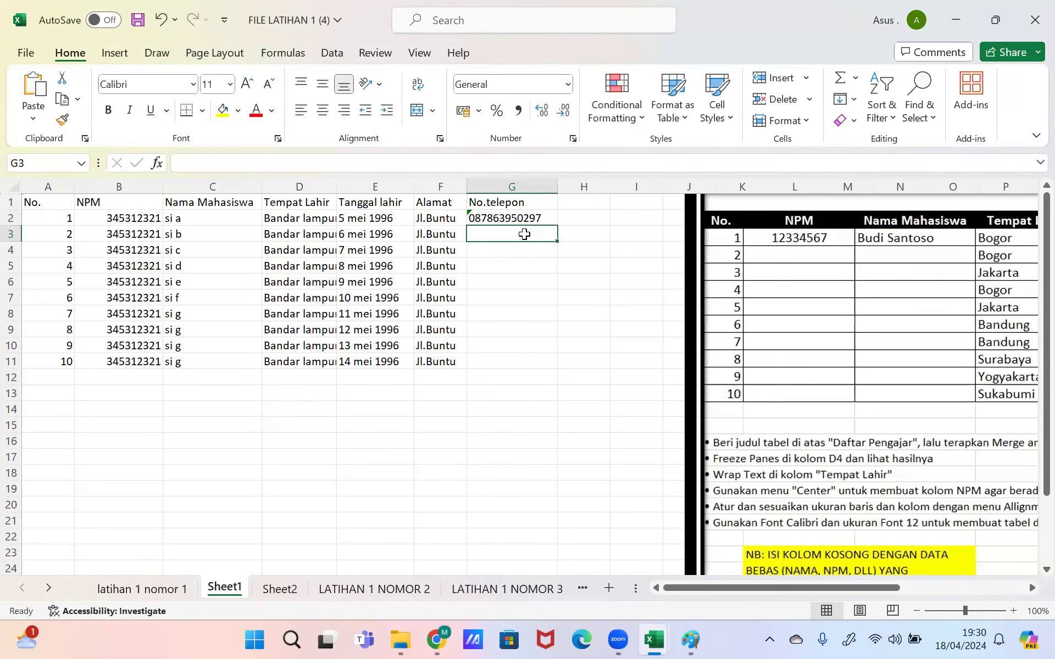
{"action": "key", "text": "Up"}
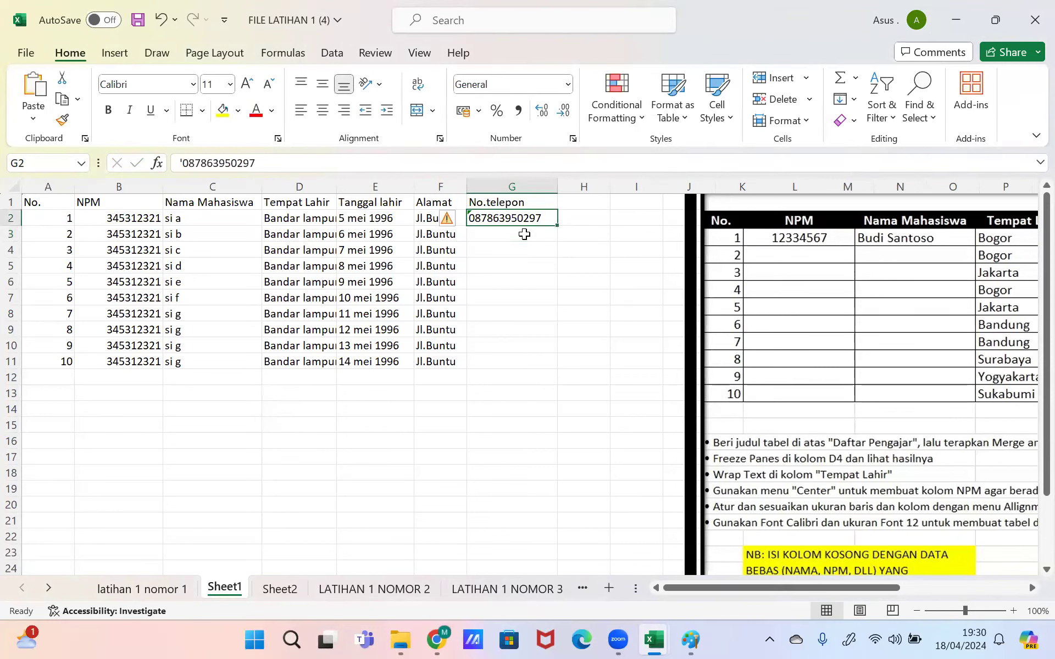
Step: Enter the second phone number in G3 as text with its leading zero, correcting its digits
{"action": "left_click", "coordinate": [525, 234]}
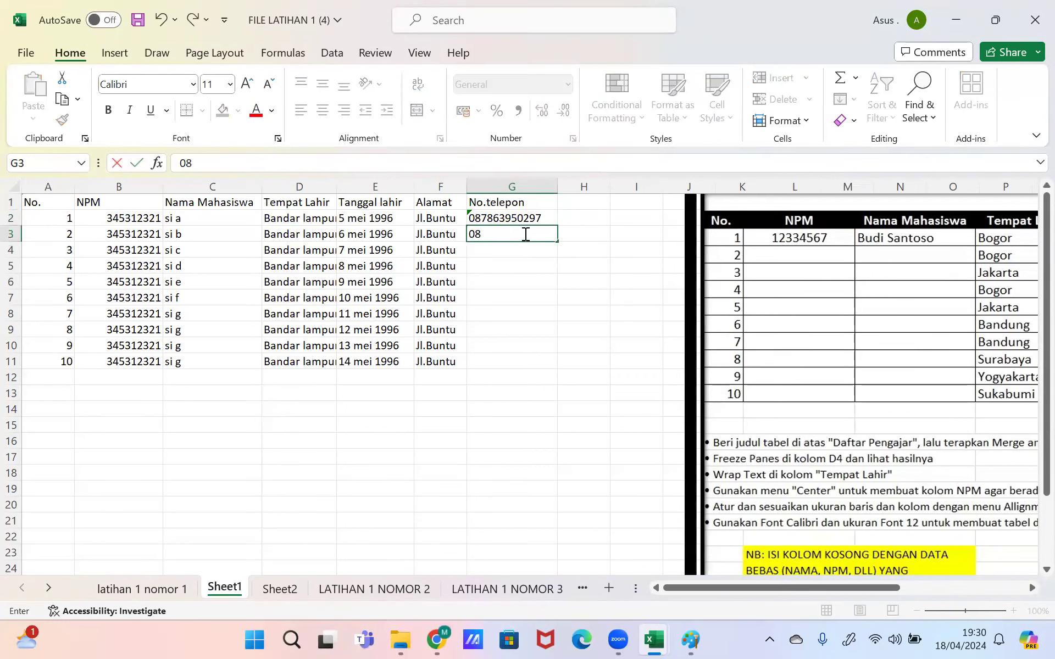
{"action": "key", "text": "Return"}
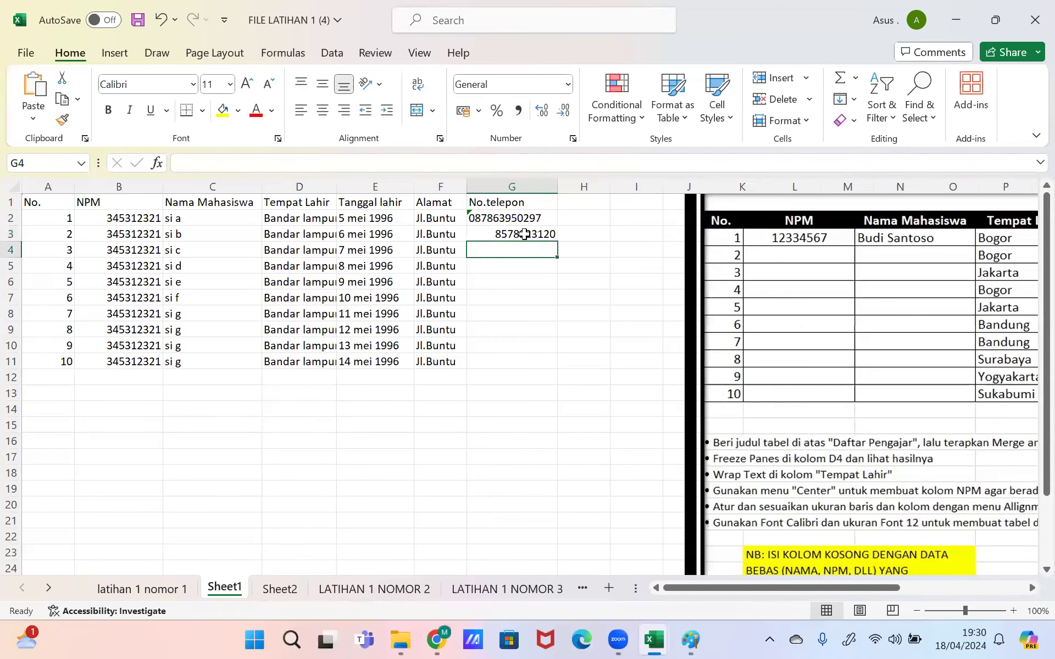
{"action": "left_click", "coordinate": [524, 235]}
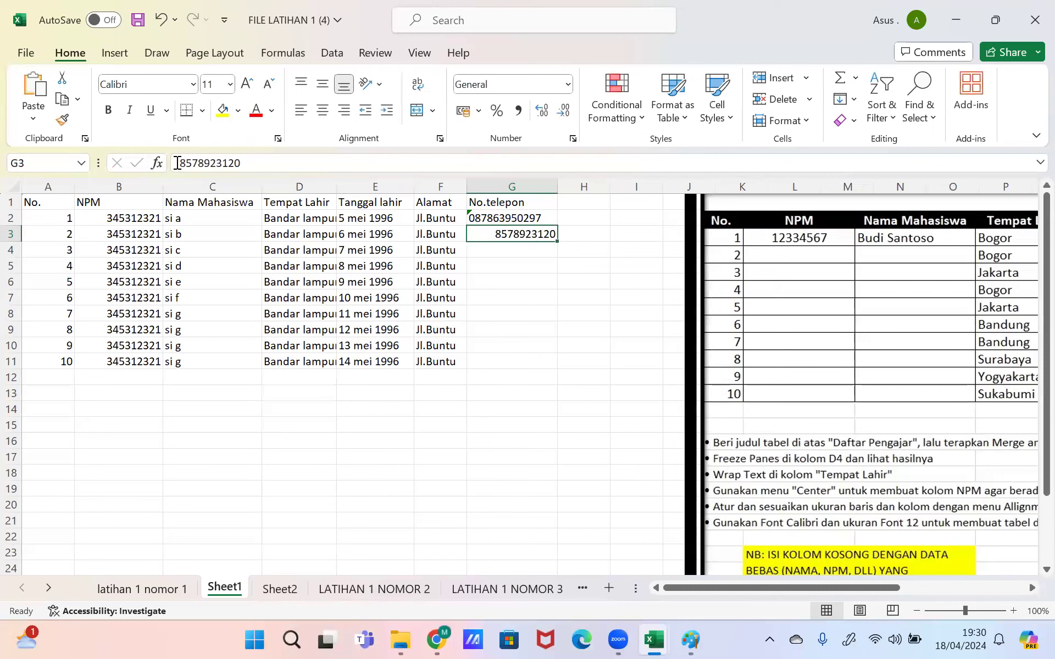
{"action": "left_click", "coordinate": [178, 162]}
{"action": "type", "text": "'0"}
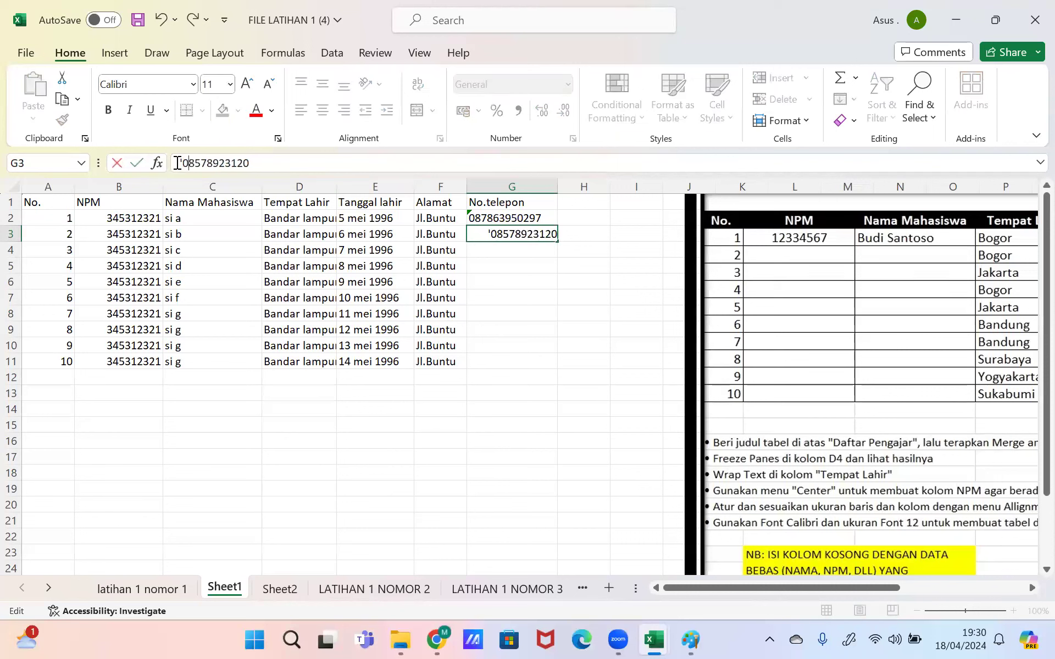
{"action": "key", "text": "Return"}
{"action": "key", "text": "Up"}
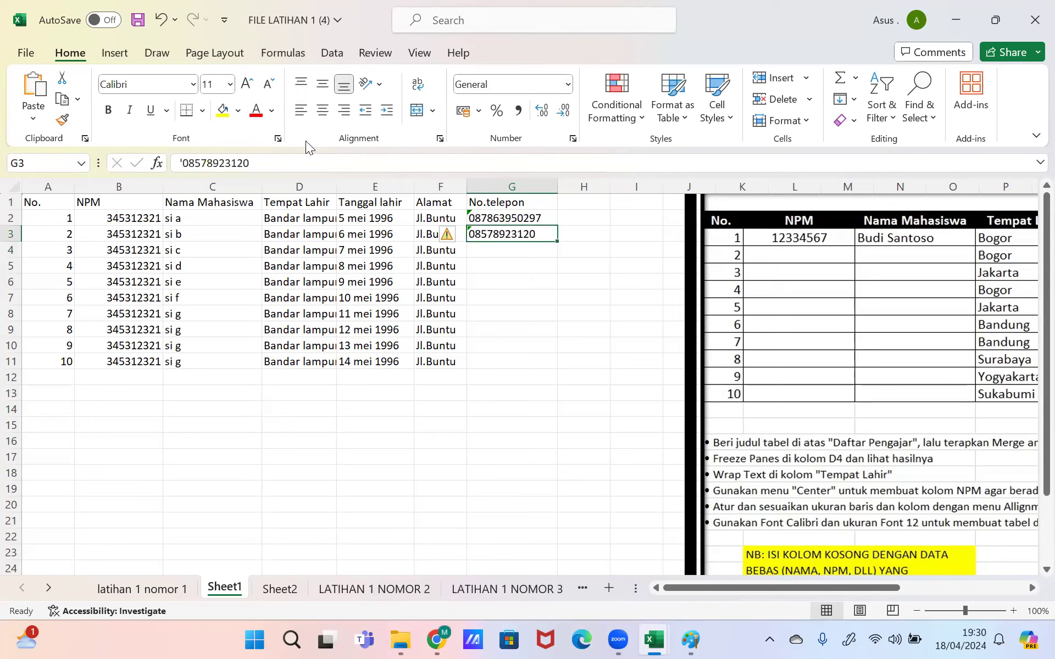
{"action": "key", "text": "F2"}
{"action": "type", "text": "21"}
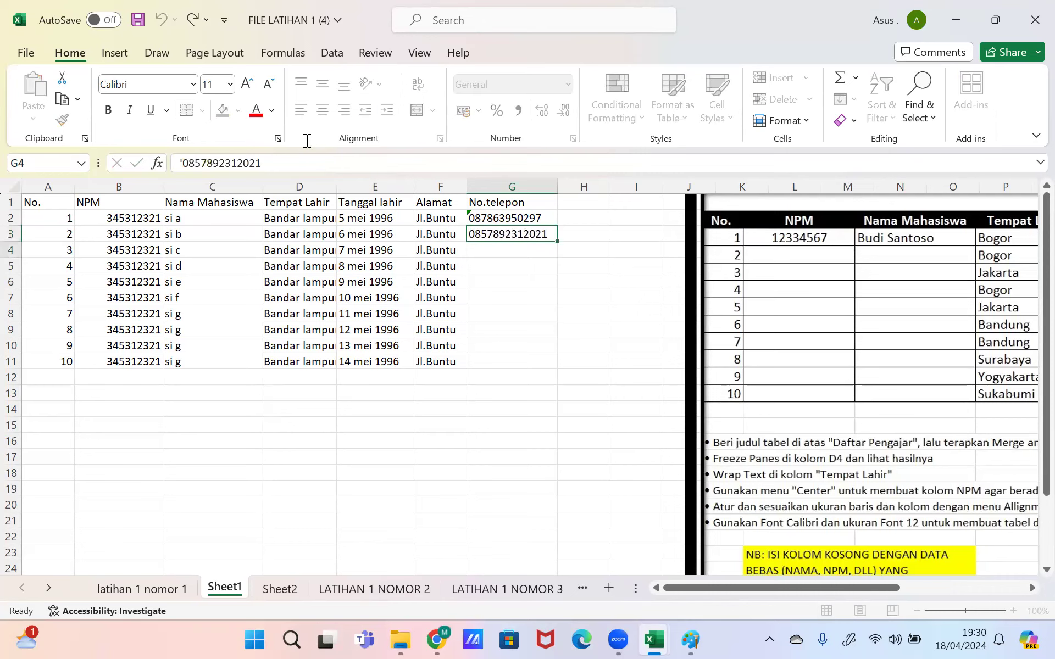
{"action": "key", "text": "Return"}
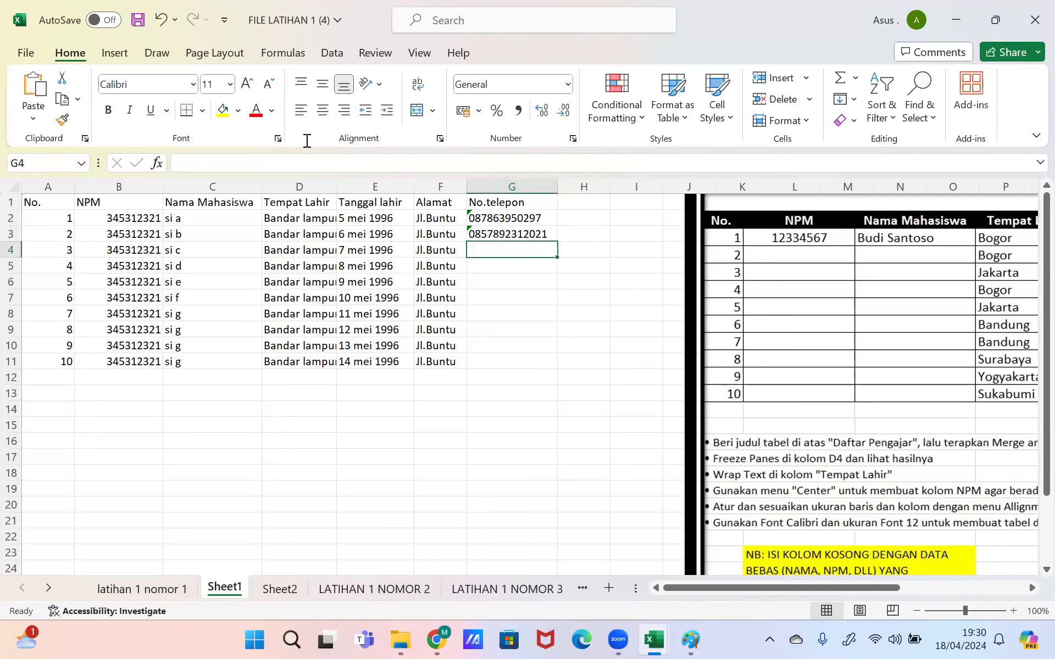
Step: Trim the extra trailing digit from the second phone number in G3
{"action": "key", "text": "Up"}
{"action": "key", "text": "F2"}
{"action": "key", "text": "BackSpace"}
{"action": "key", "text": "Return"}
Step: Clear G3 and enter '0878123 in G2 as a text phone number
{"action": "key", "text": "Up"}
{"action": "key", "text": "BackSpace"}
{"action": "key", "text": "Up"}
{"action": "key", "text": "BackSpace"}
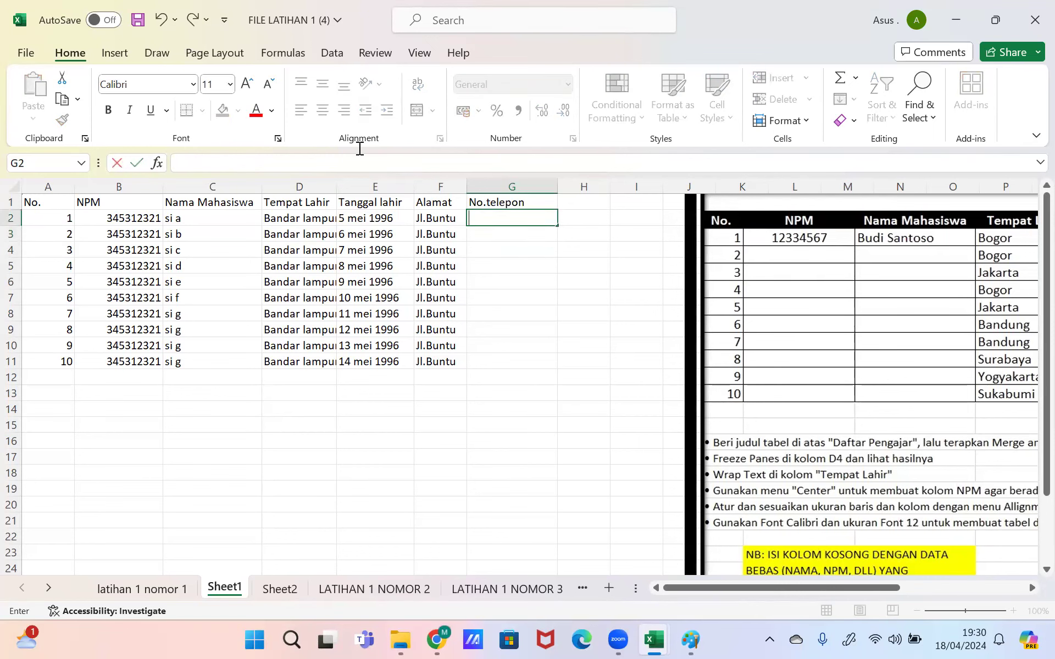
{"action": "type", "text": "'0878123"}
{"action": "key", "text": "Return"}
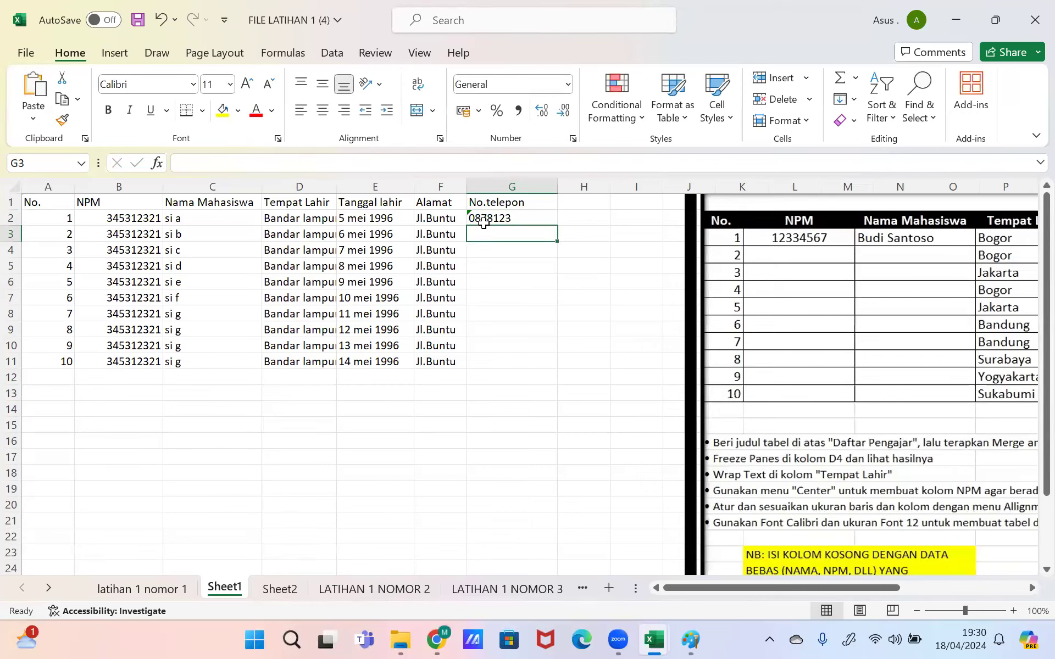
{"action": "left_click", "coordinate": [483, 222]}
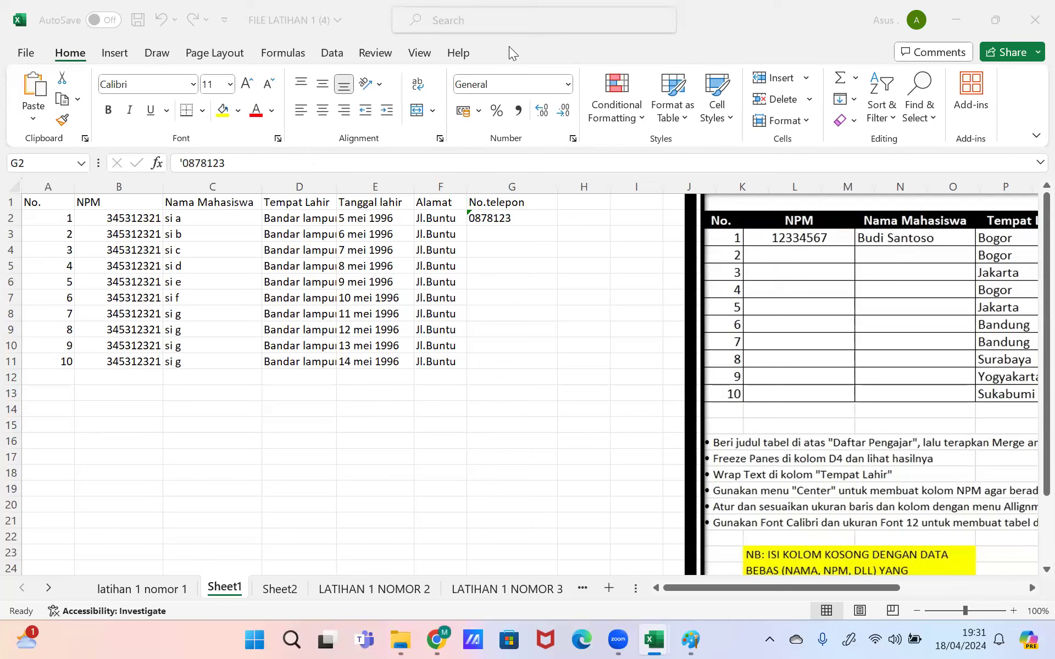
Step: Delete the test number from G2, leaving G2:G11 empty, and select column G
{"action": "left_click", "coordinate": [504, 217]}
{"action": "key", "text": "BackSpace"}
{"action": "key", "text": "Return"}
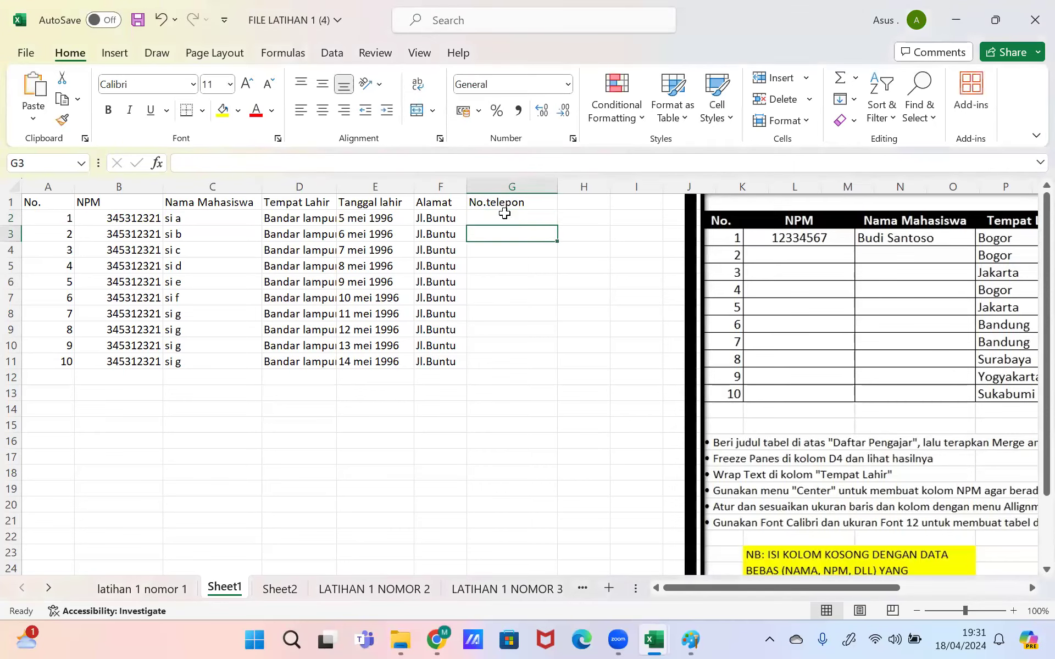
{"action": "left_click", "coordinate": [496, 216]}
{"action": "left_click_drag", "start_coordinate": [495, 214], "coordinate": [495, 364]}
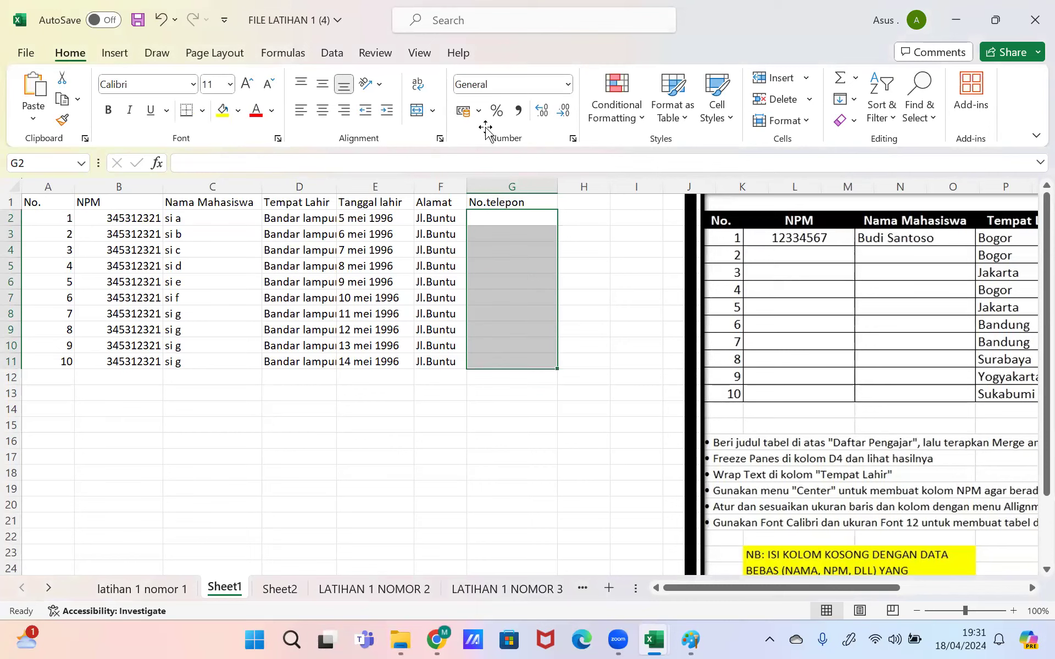
{"action": "left_click", "coordinate": [567, 84]}
{"action": "left_click", "coordinate": [568, 84]}
{"action": "left_click", "coordinate": [521, 296]}
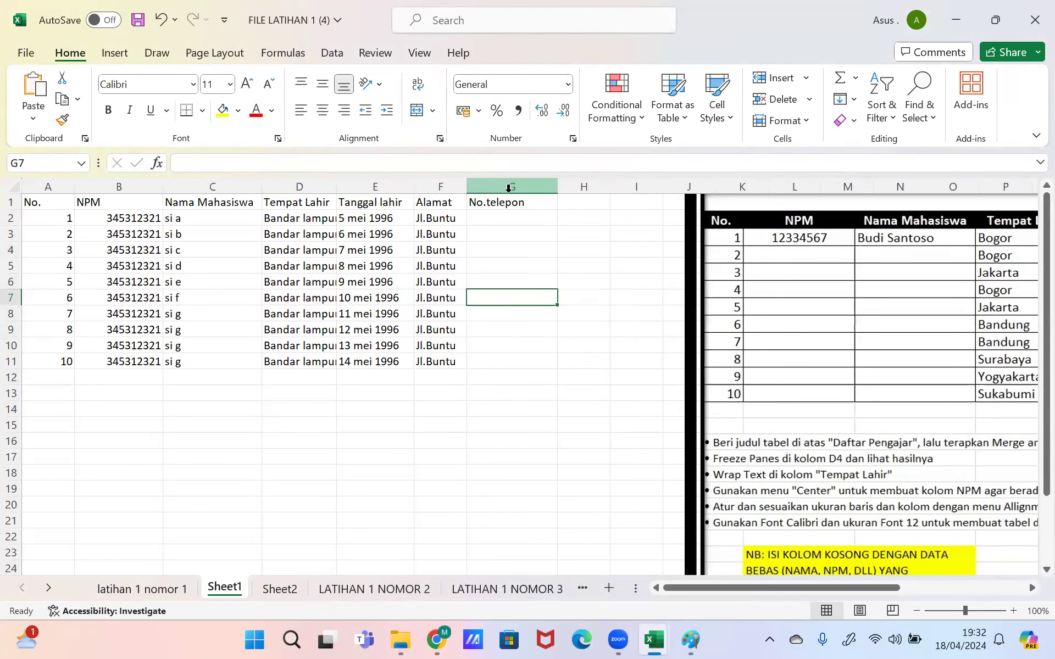
{"action": "left_click", "coordinate": [509, 188]}
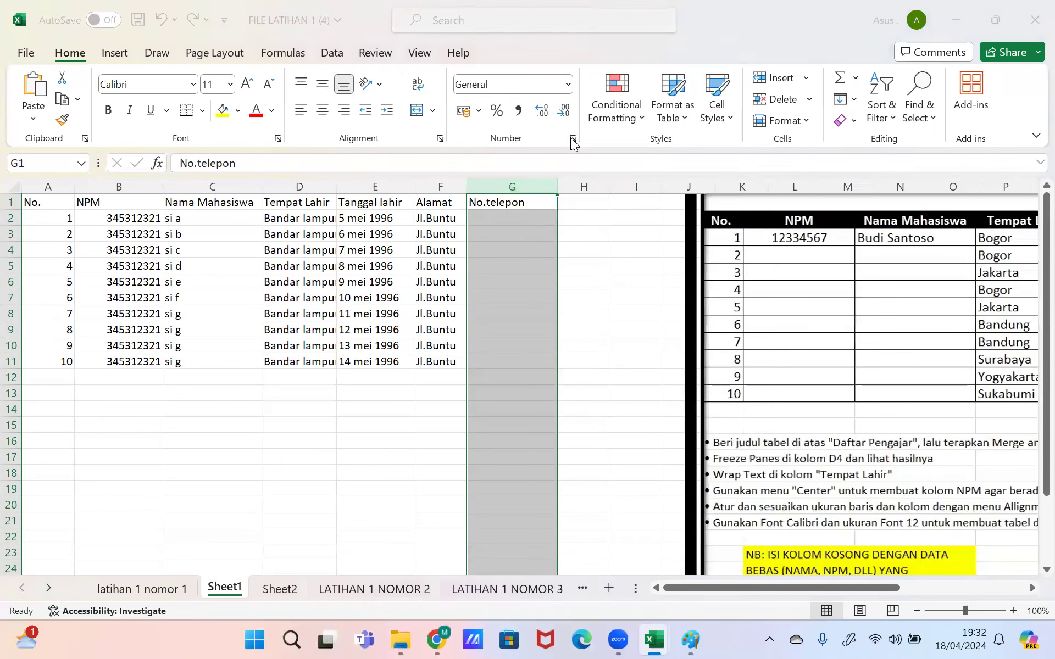
Step: Apply the Text number category to column G through Format Cells
{"action": "left_click", "coordinate": [571, 140]}
{"action": "left_click", "coordinate": [464, 183]}
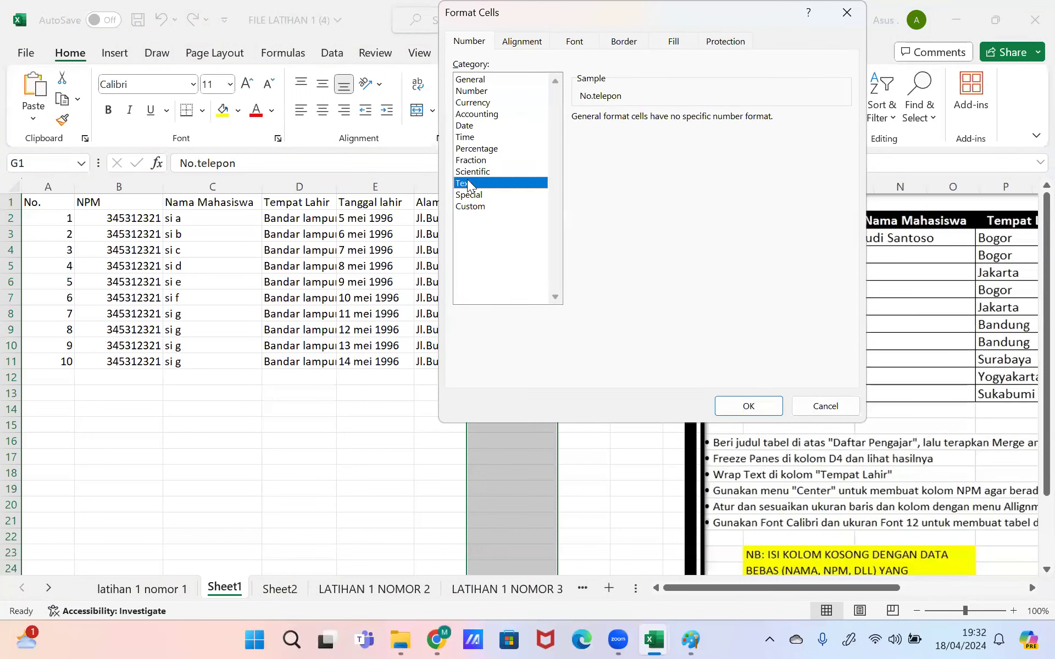
{"action": "left_click", "coordinate": [761, 407]}
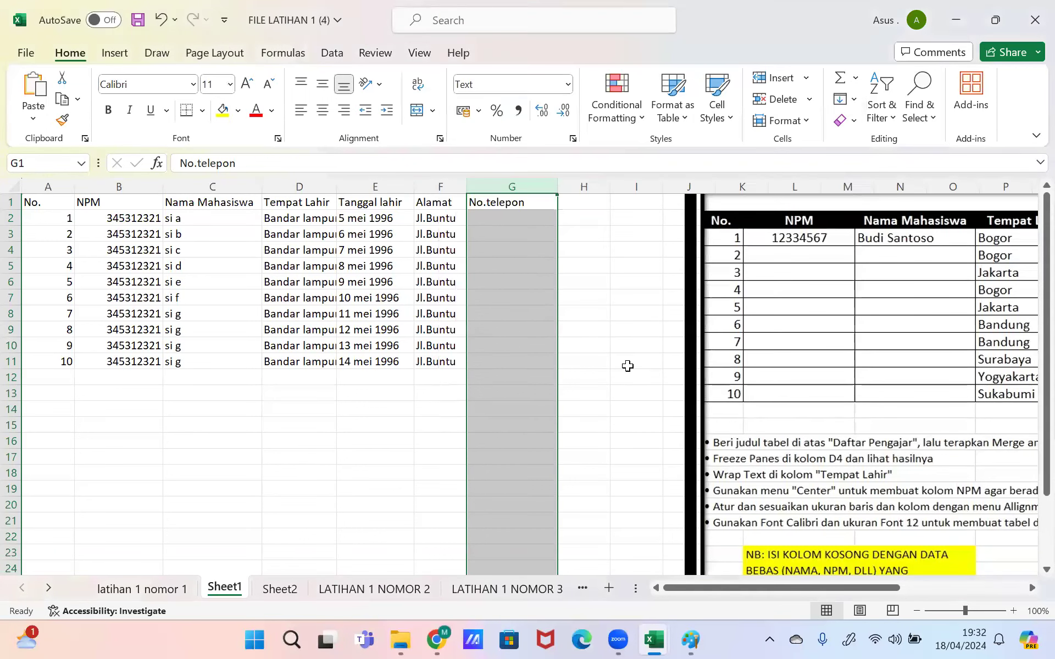
{"action": "left_click", "coordinate": [544, 291]}
{"action": "left_click", "coordinate": [517, 220]}
{"action": "left_click", "coordinate": [511, 205]}
{"action": "left_click", "coordinate": [510, 213]}
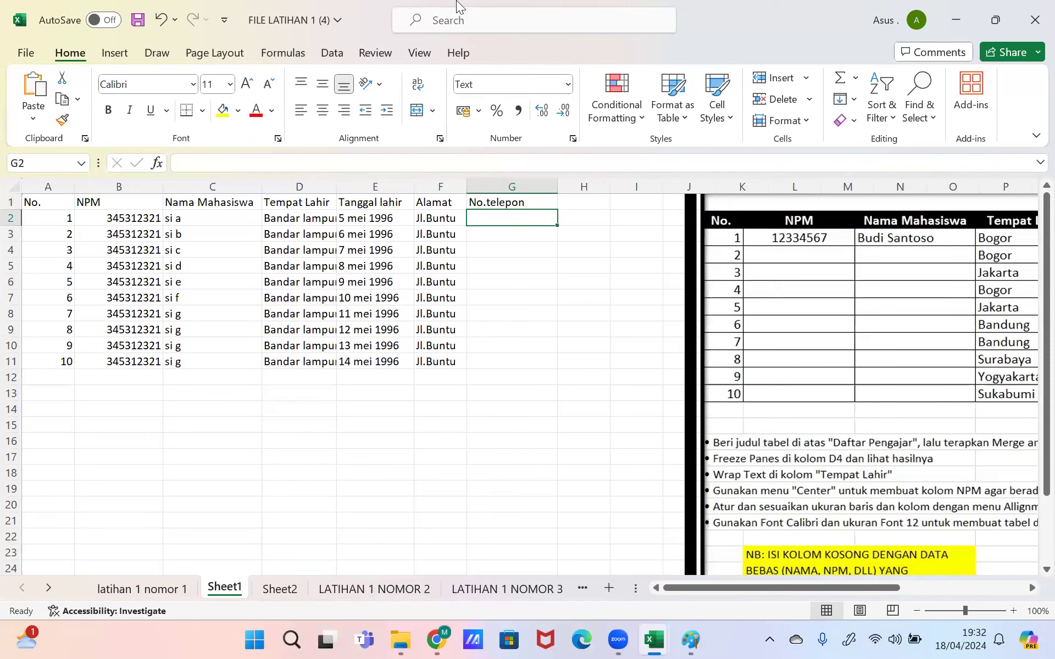
Step: Reselect column G and confirm in Format Cells that Text is still applied
{"action": "left_click", "coordinate": [510, 187]}
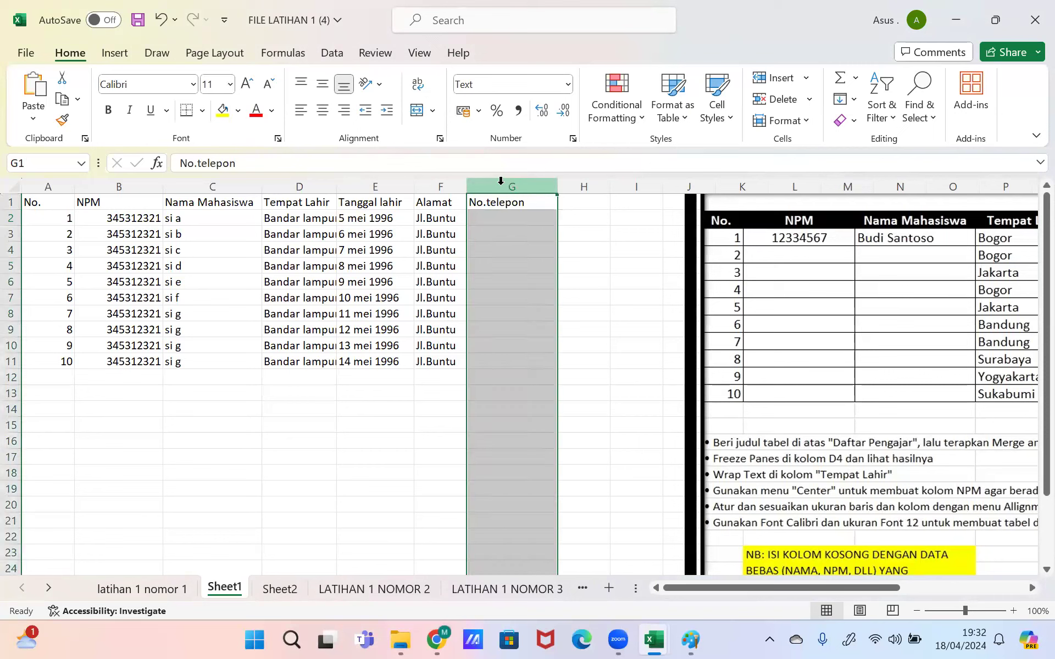
{"action": "left_click", "coordinate": [574, 139]}
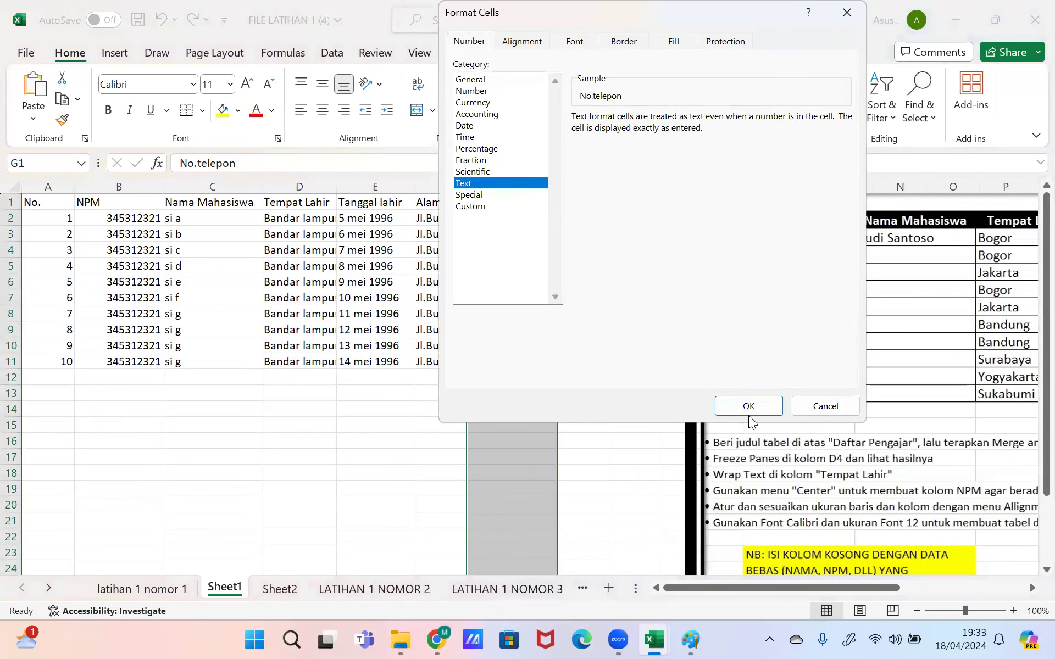
{"action": "left_click", "coordinate": [756, 406]}
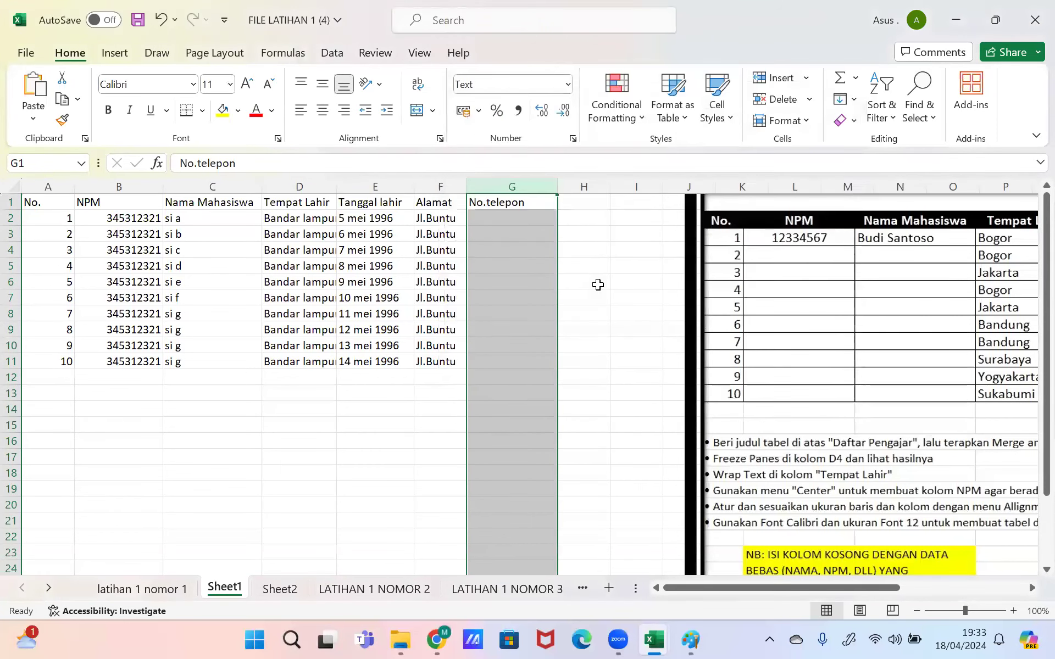
{"action": "left_click", "coordinate": [573, 141]}
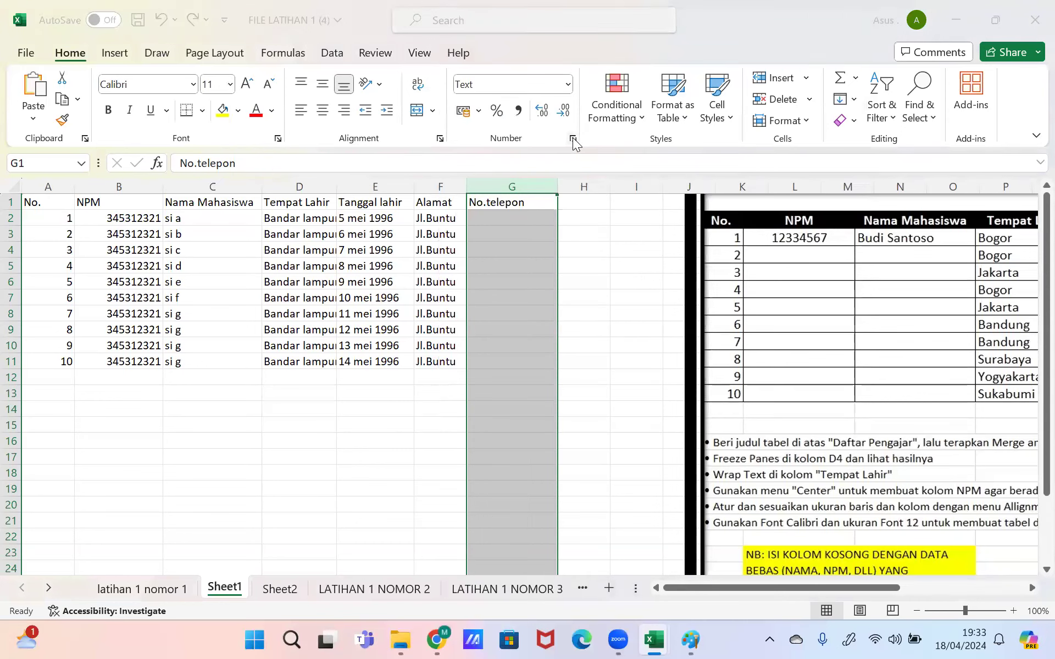
{"action": "left_click", "coordinate": [746, 406]}
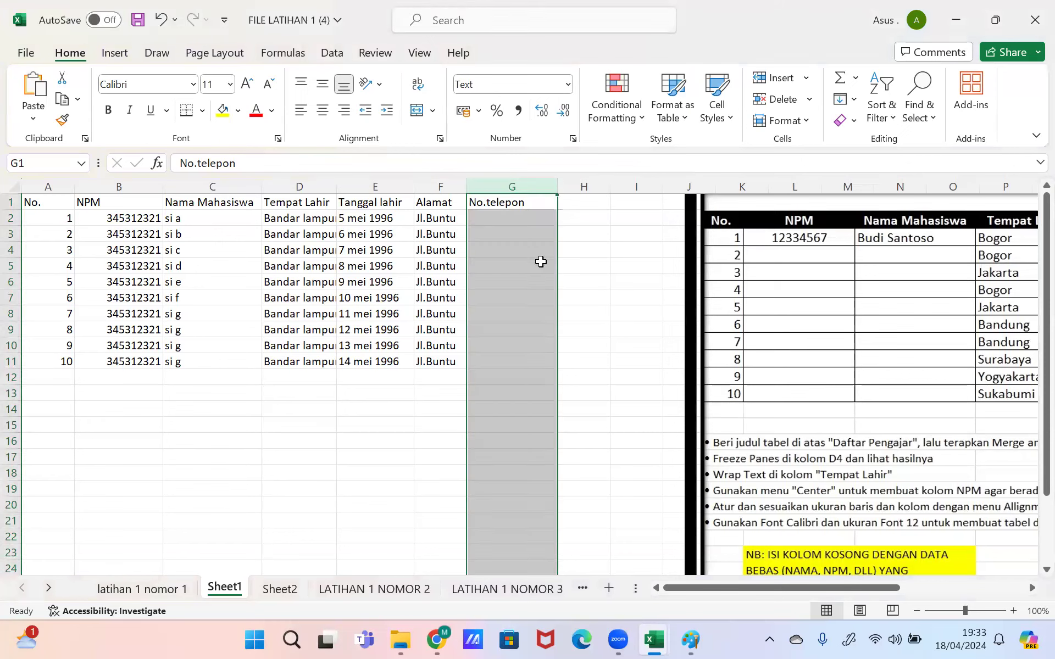
{"action": "left_click", "coordinate": [527, 223]}
Step: Enter '0878 in G2 and fill the series down to 0887 in G11
{"action": "double_click", "coordinate": [528, 223]}
{"action": "type", "text": "'0878"}
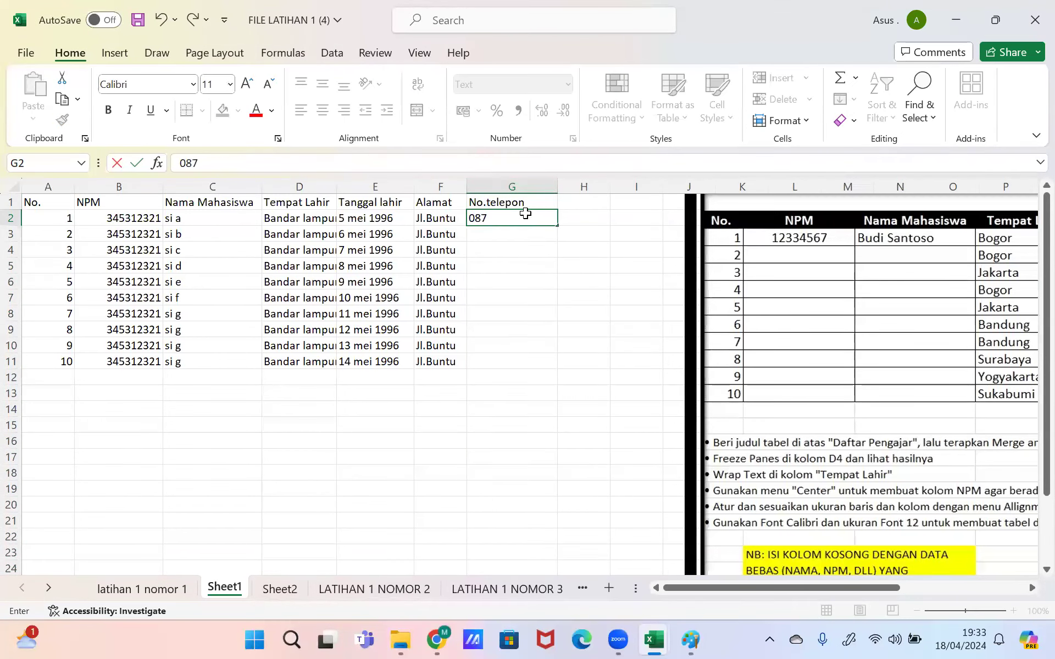
{"action": "key", "text": "ctrl+Return"}
{"action": "left_click_drag", "start_coordinate": [556, 225], "coordinate": [510, 362]}
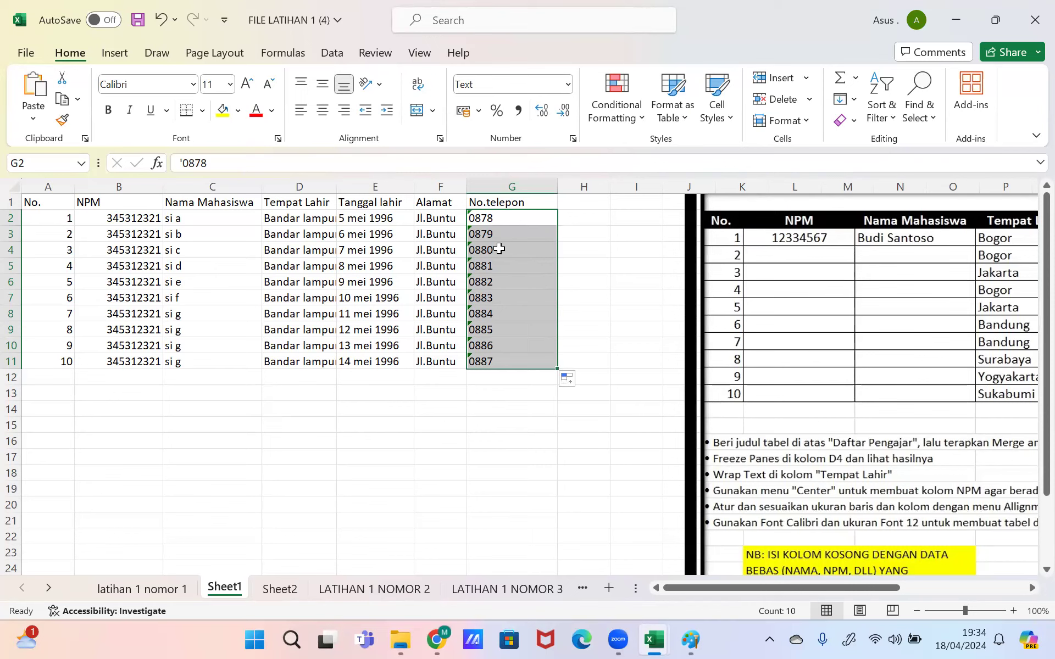
{"action": "left_click_drag", "start_coordinate": [403, 219], "coordinate": [373, 361]}
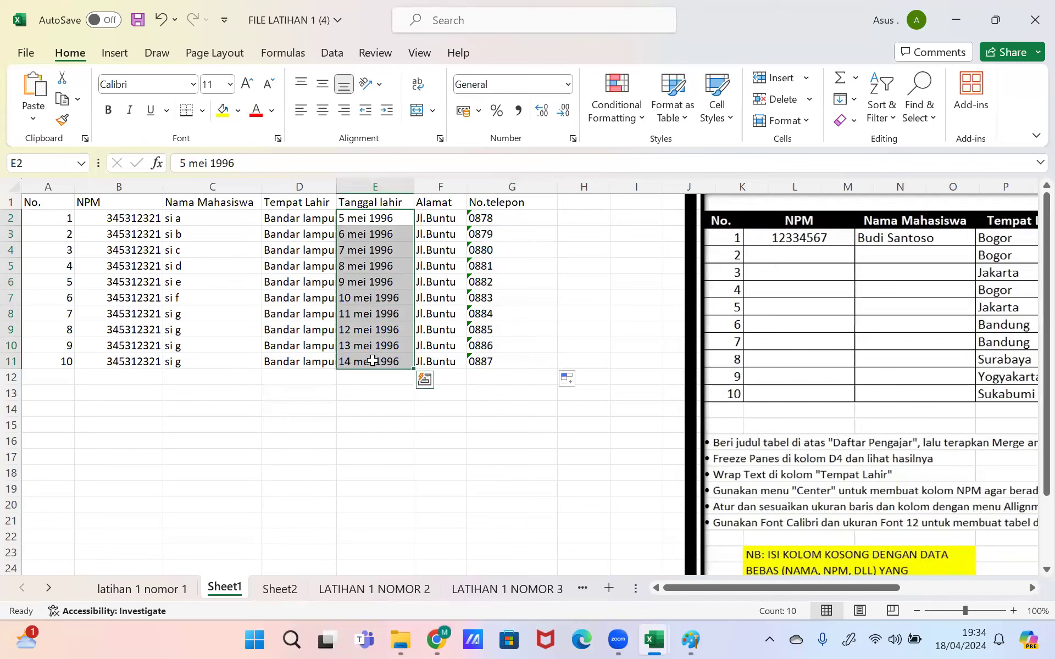
Step: Select the Tanggal lahir column E and choose the Date category in Format Cells
{"action": "left_click", "coordinate": [377, 220]}
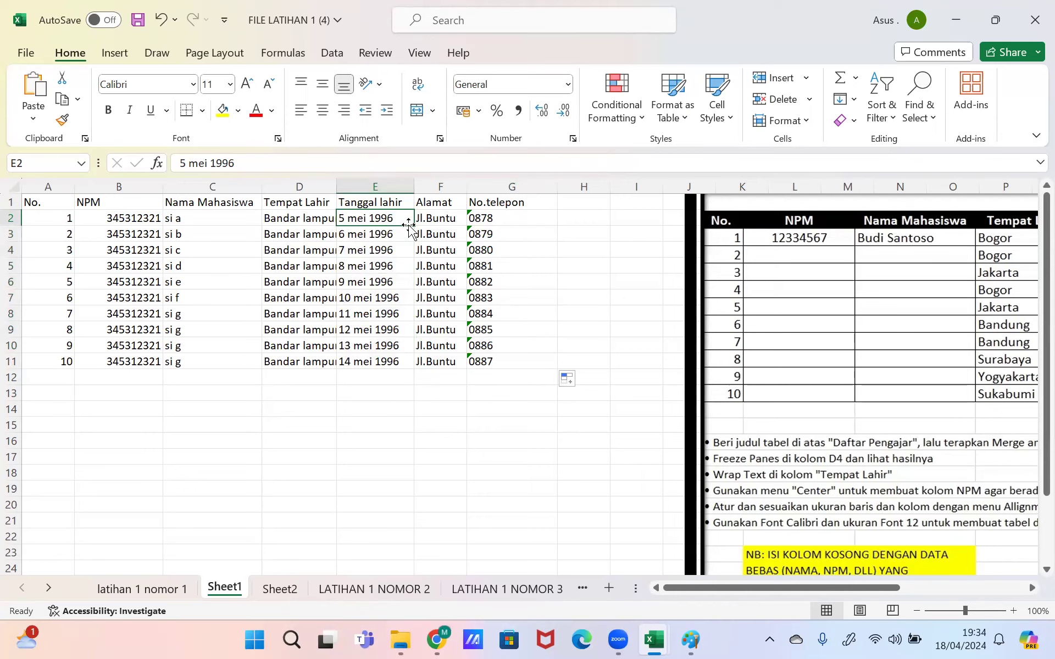
{"action": "left_click_drag", "start_coordinate": [413, 226], "coordinate": [399, 362]}
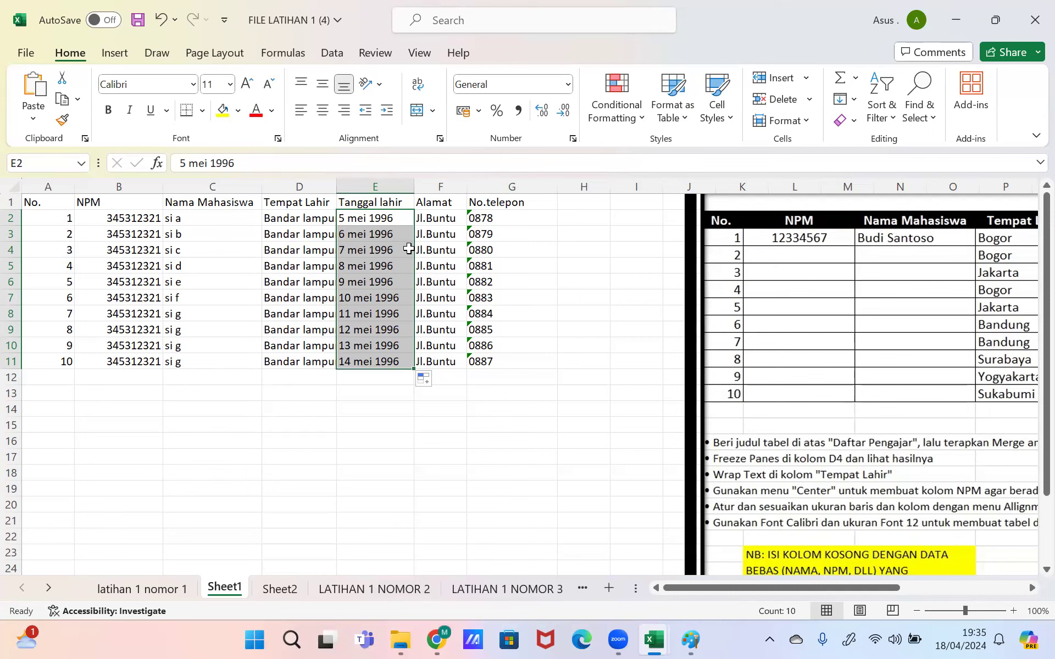
{"action": "left_click", "coordinate": [377, 181]}
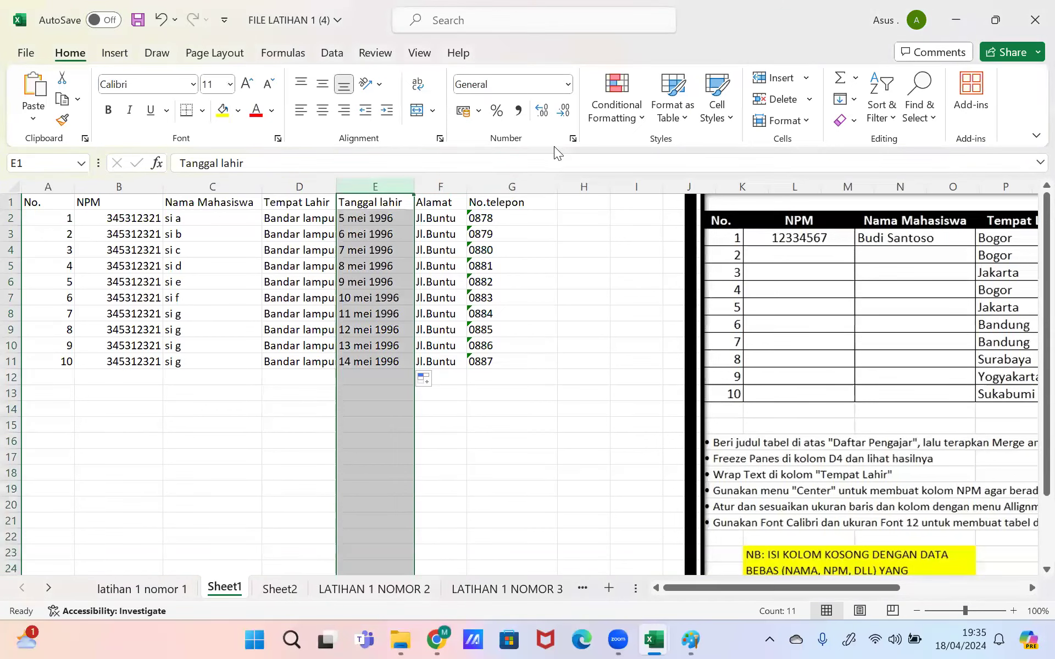
{"action": "left_click", "coordinate": [573, 139]}
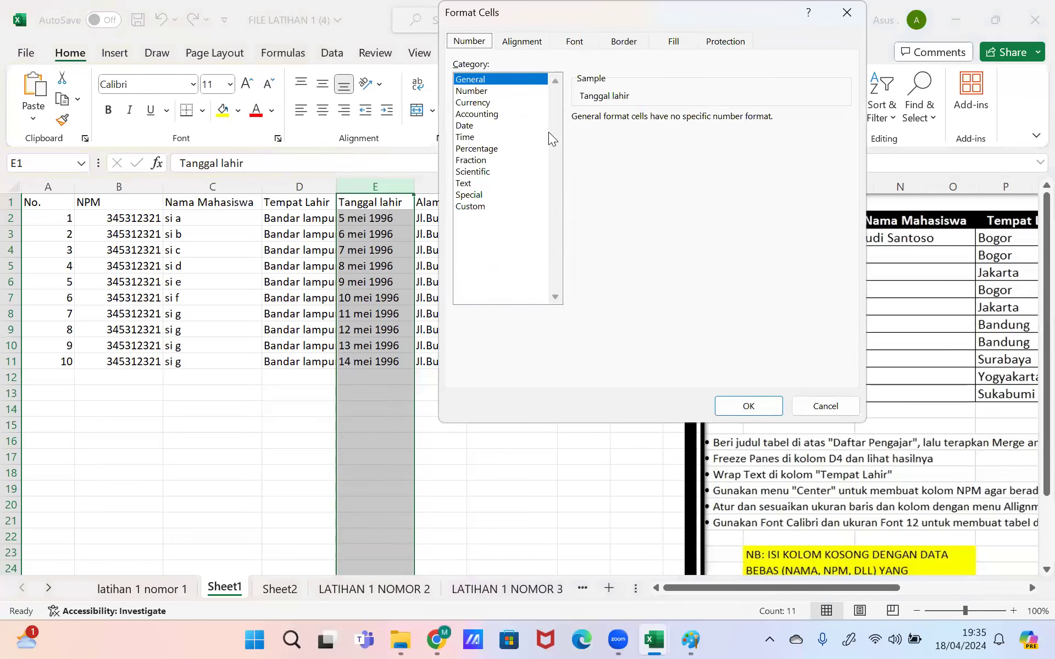
{"action": "left_click", "coordinate": [466, 128]}
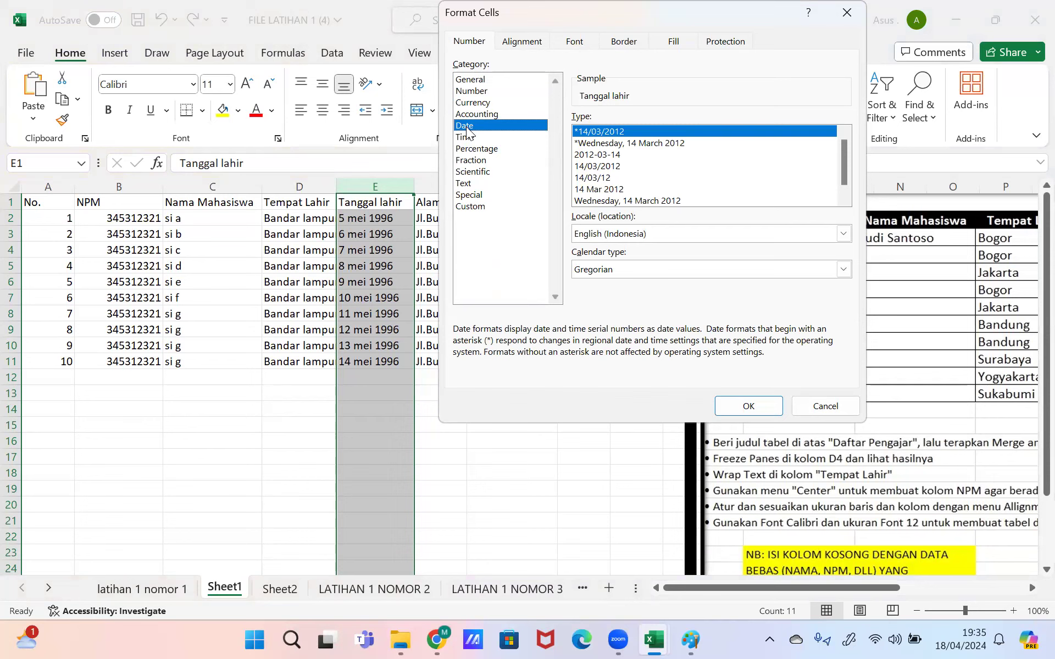
Step: Set the date locale to Indonesian and apply the day month-name year style
{"action": "left_click", "coordinate": [843, 234]}
{"action": "left_click_drag", "start_coordinate": [842, 278], "coordinate": [839, 275]}
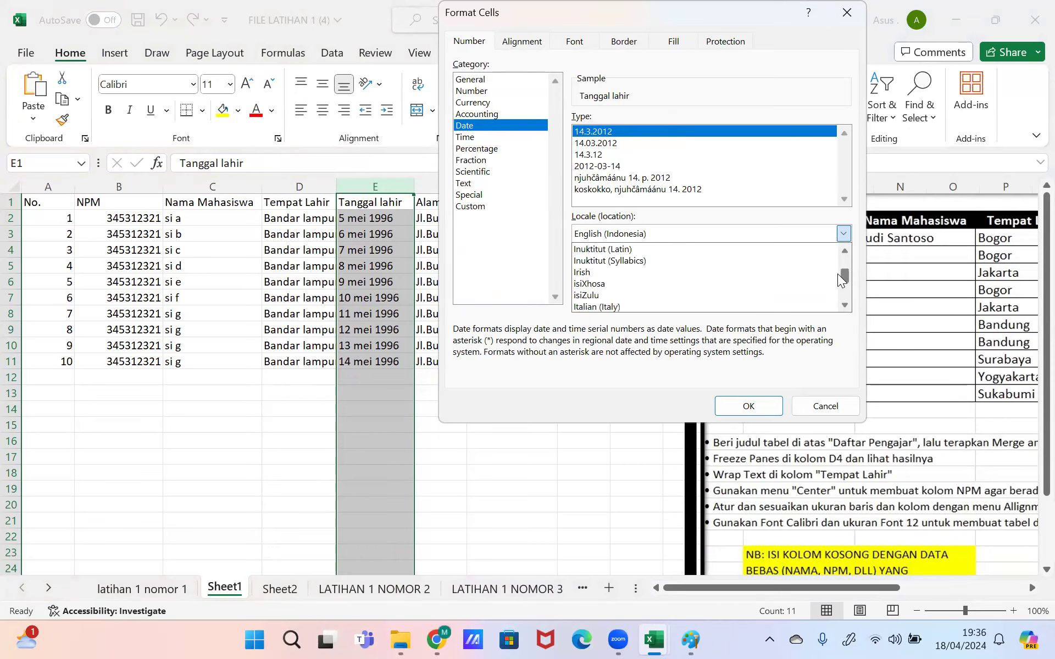
{"action": "key", "text": "i"}
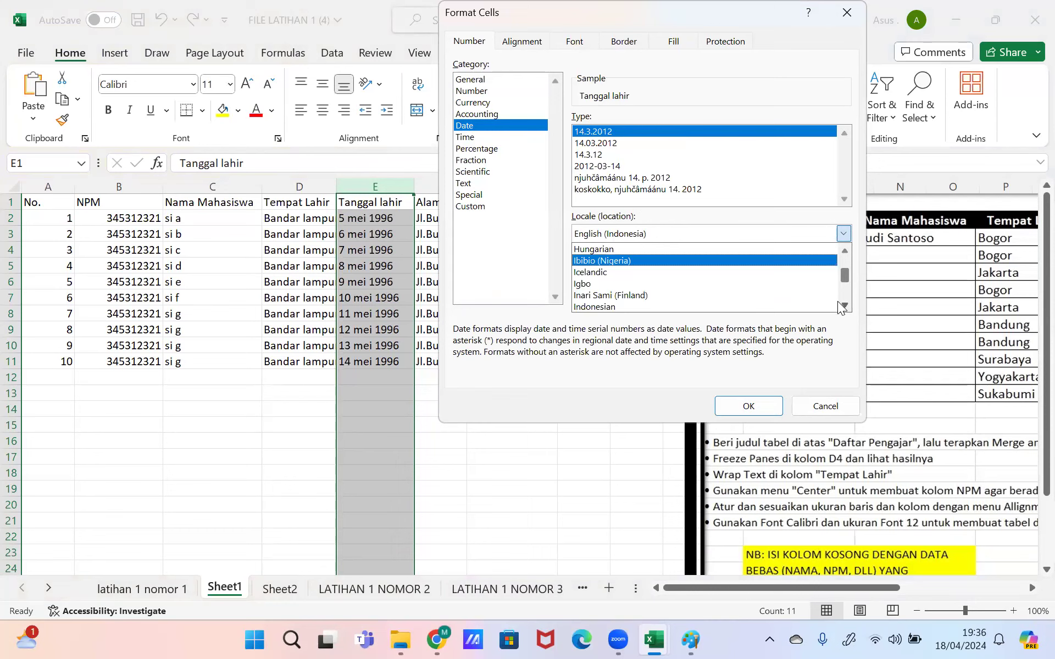
{"action": "left_click", "coordinate": [837, 305]}
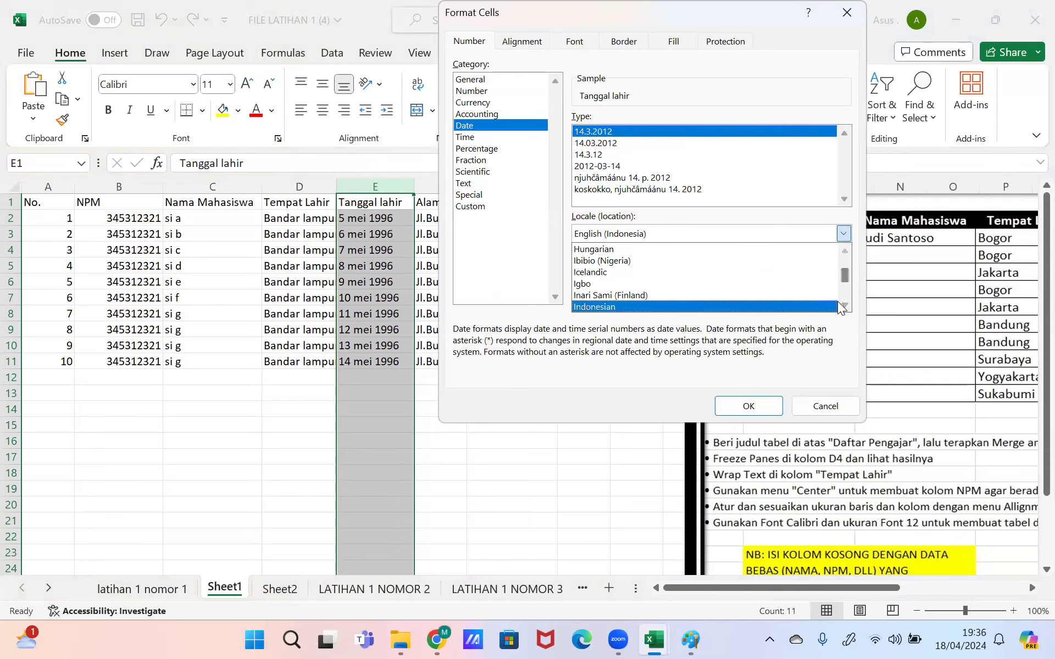
{"action": "left_click", "coordinate": [660, 306]}
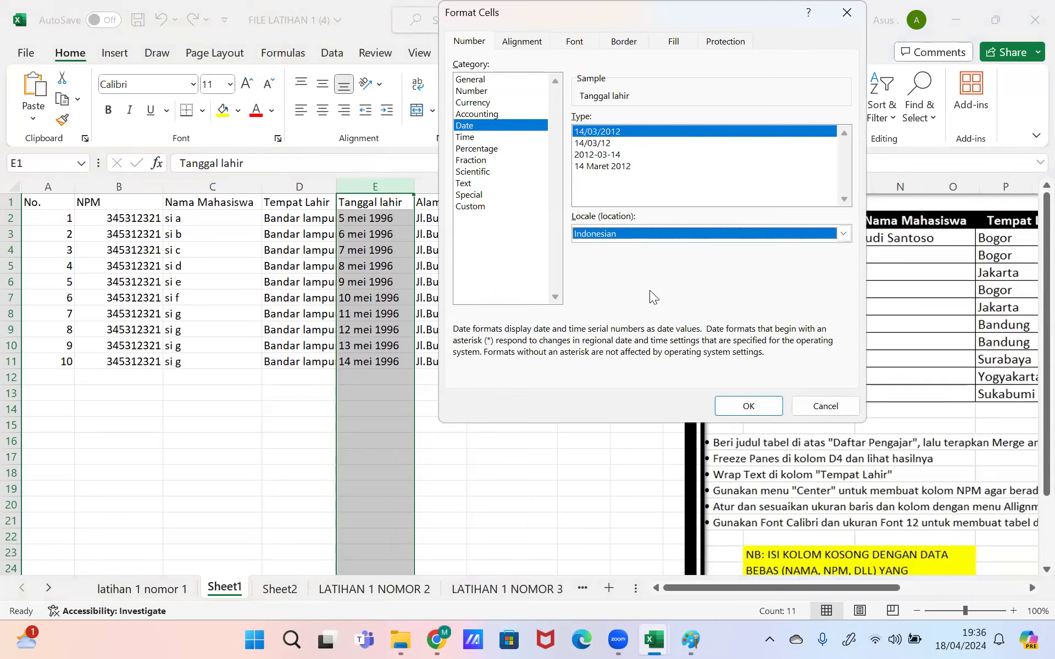
{"action": "left_click", "coordinate": [497, 172]}
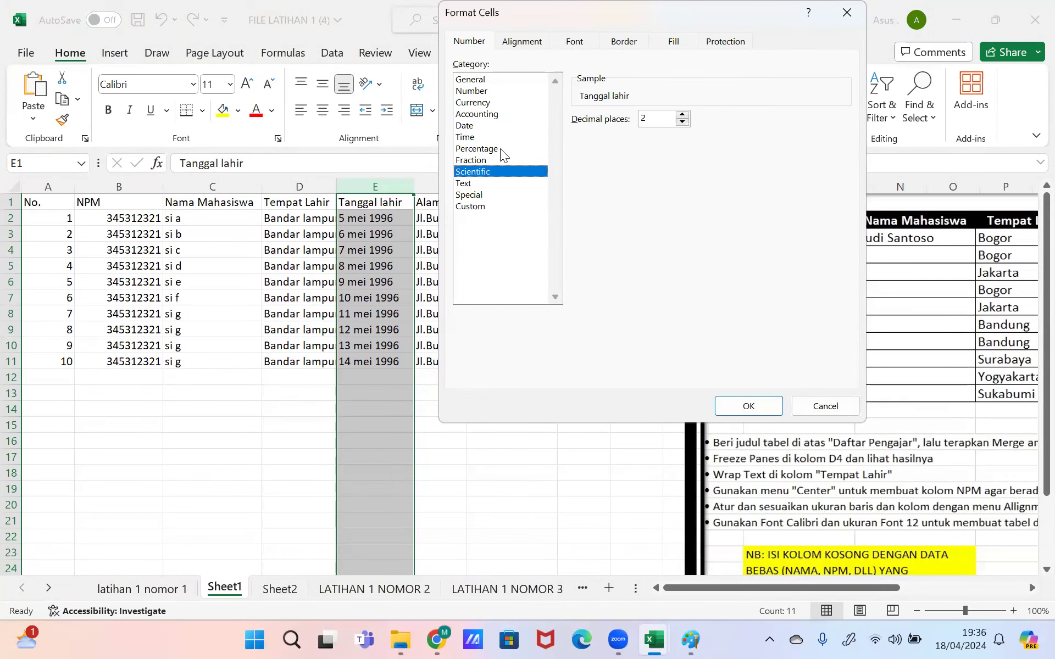
{"action": "left_click", "coordinate": [477, 125]}
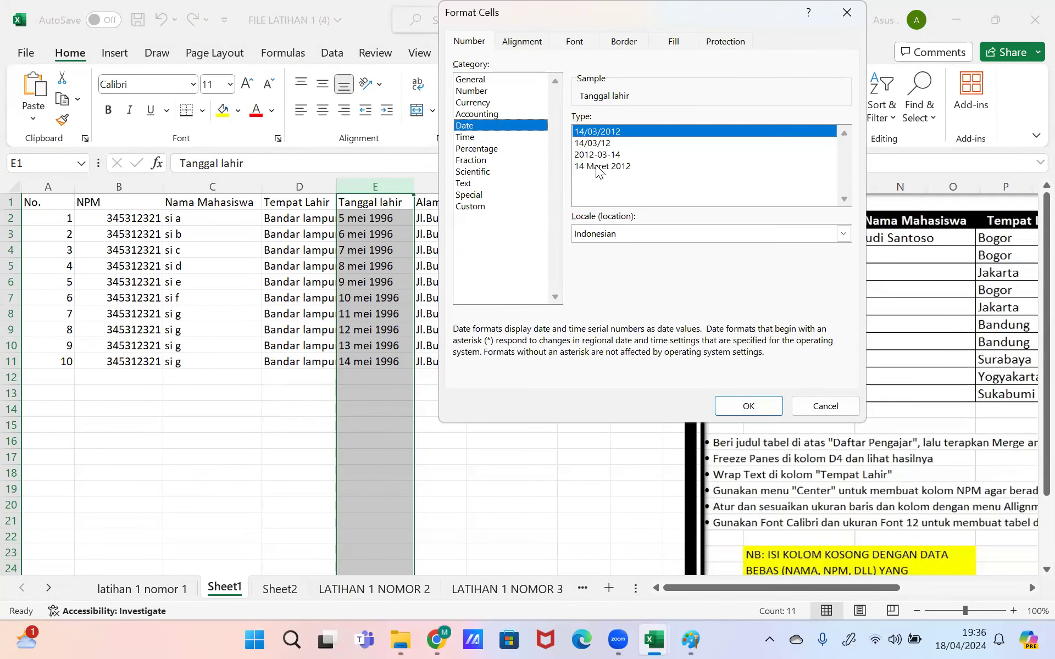
{"action": "left_click", "coordinate": [598, 167]}
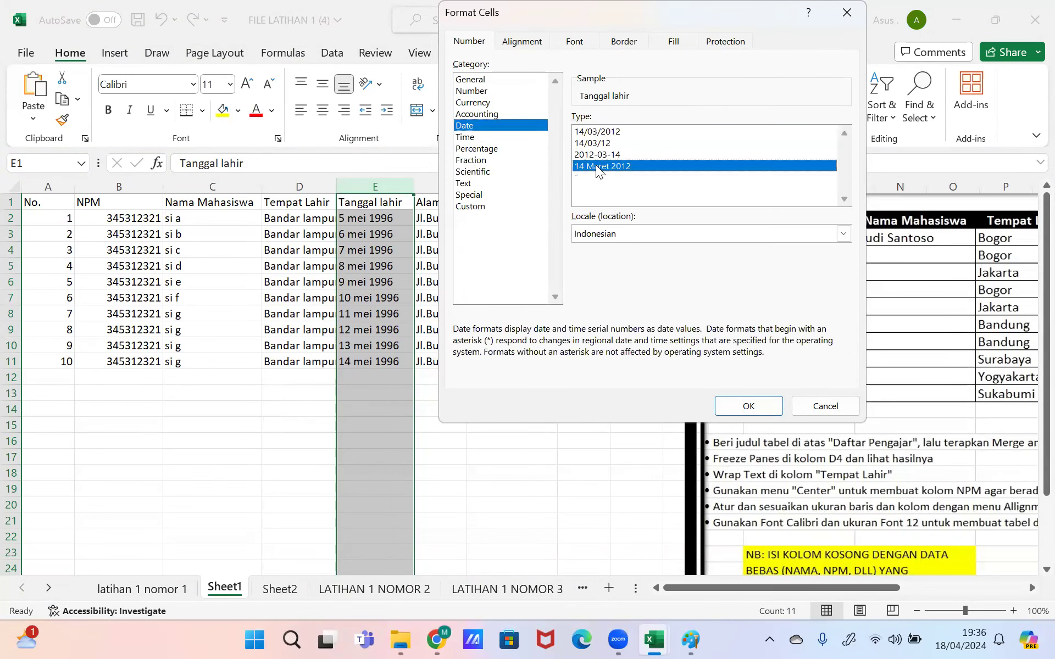
{"action": "left_click", "coordinate": [737, 405]}
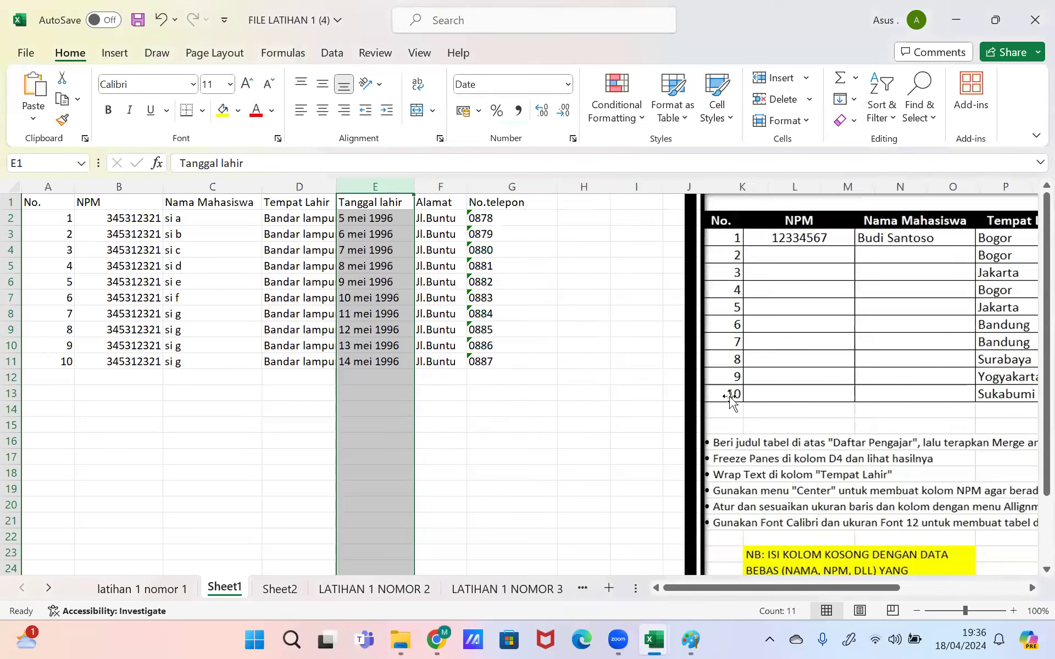
Step: Switch column E to the year-month-day date style, then recheck the format settings
{"action": "left_click", "coordinate": [571, 139]}
{"action": "left_click", "coordinate": [588, 155]}
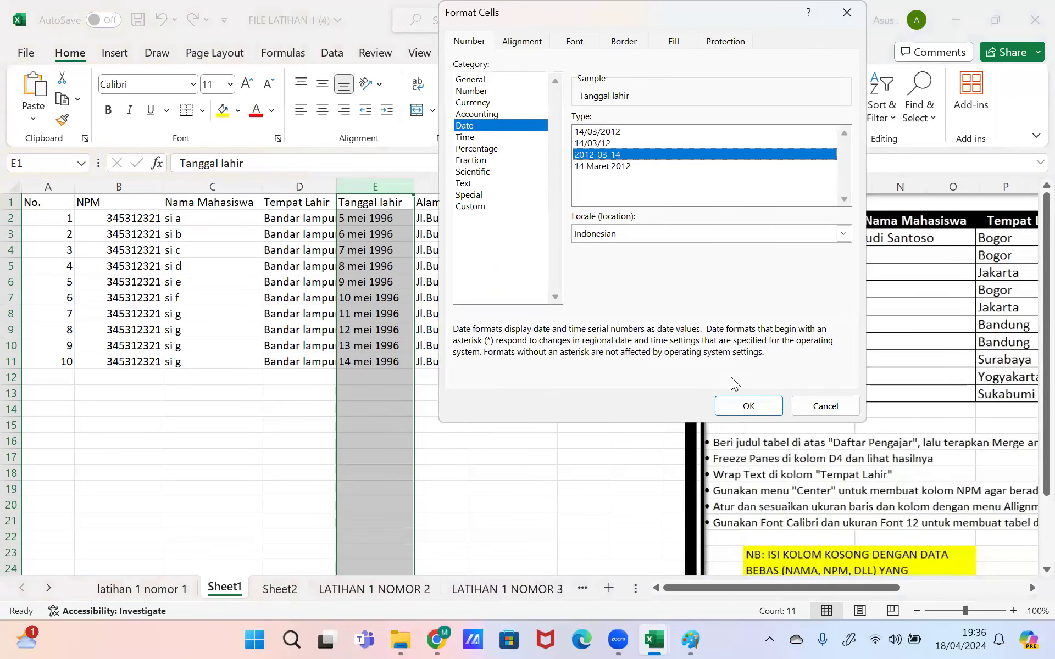
{"action": "left_click", "coordinate": [745, 406]}
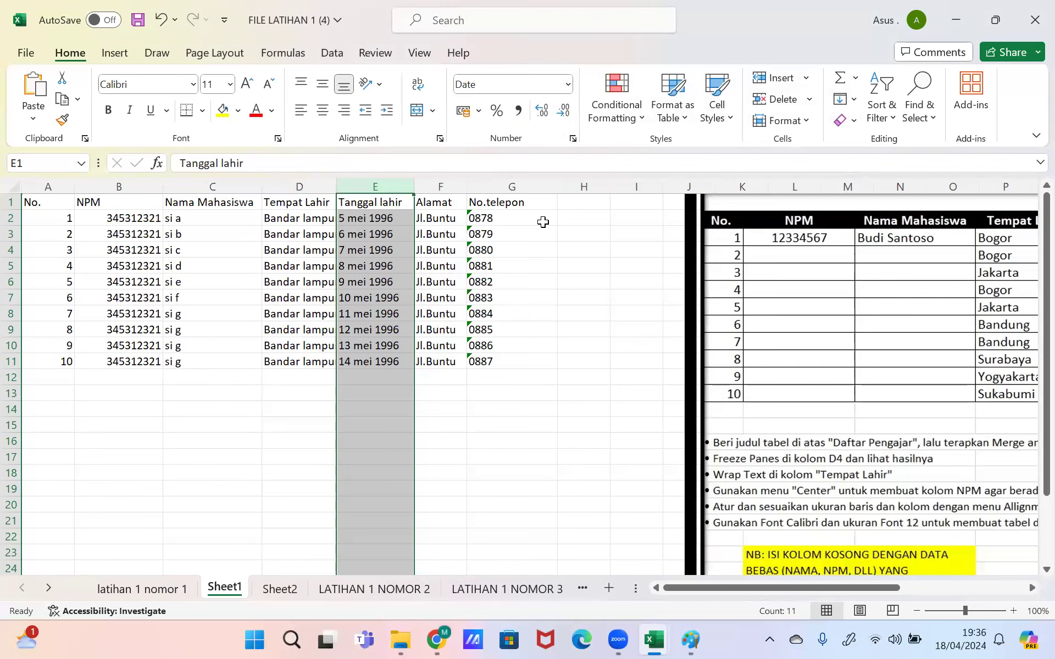
{"action": "left_click", "coordinate": [573, 140]}
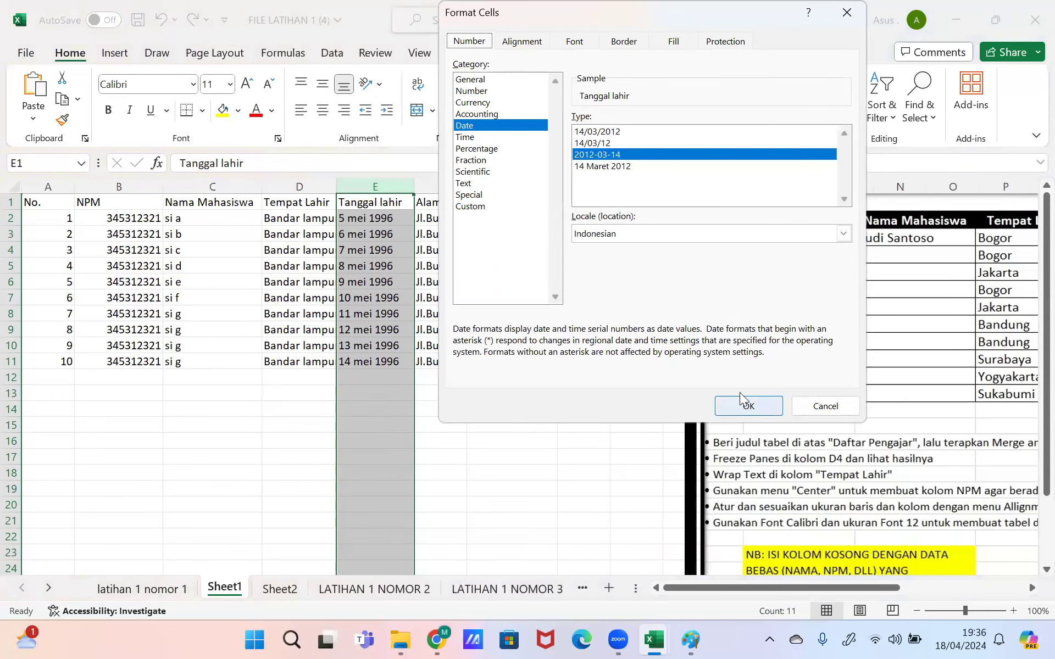
{"action": "key", "text": "Return"}
Step: Retype the birth date in E2 as '5 mei 1996'
{"action": "left_click", "coordinate": [353, 252]}
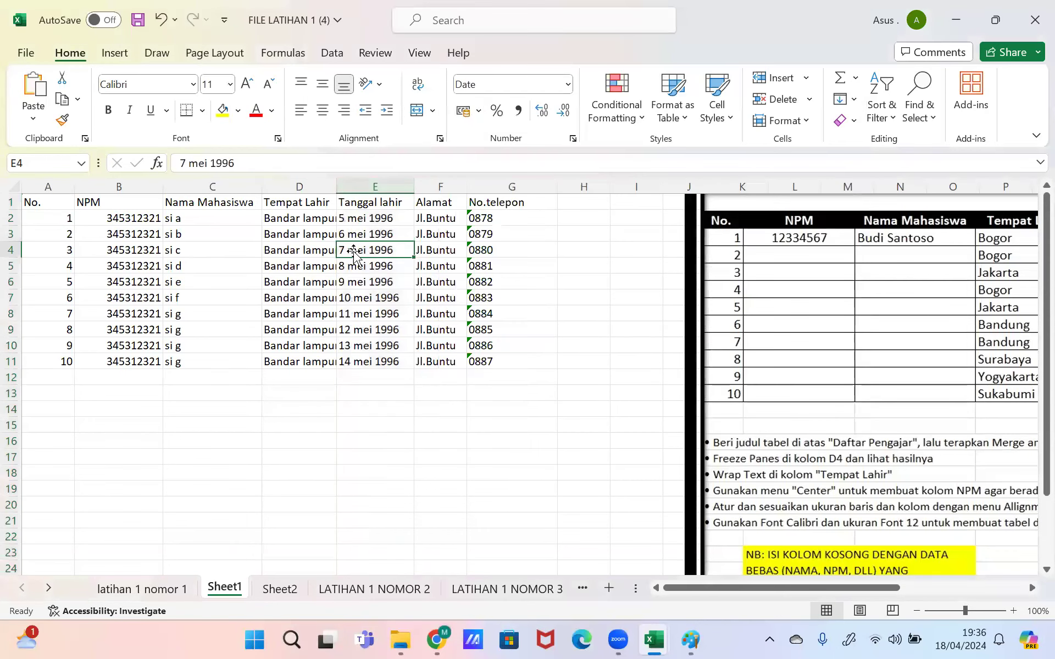
{"action": "left_click", "coordinate": [354, 218]}
{"action": "left_click_drag", "start_coordinate": [373, 363], "coordinate": [361, 220]}
{"action": "type", "text": "5"}
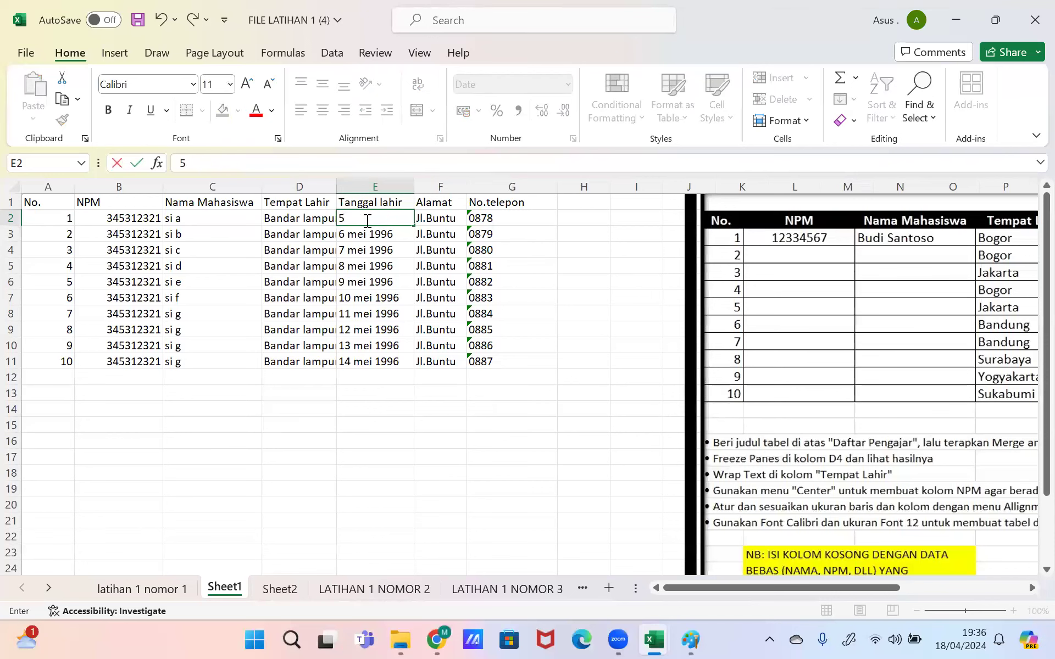
{"action": "type", "text": " mei 1996"}
{"action": "key", "text": "Return"}
Step: Give E2 the 14/03/2012 date type and re-enter it as 05/05/1996
{"action": "left_click", "coordinate": [366, 220]}
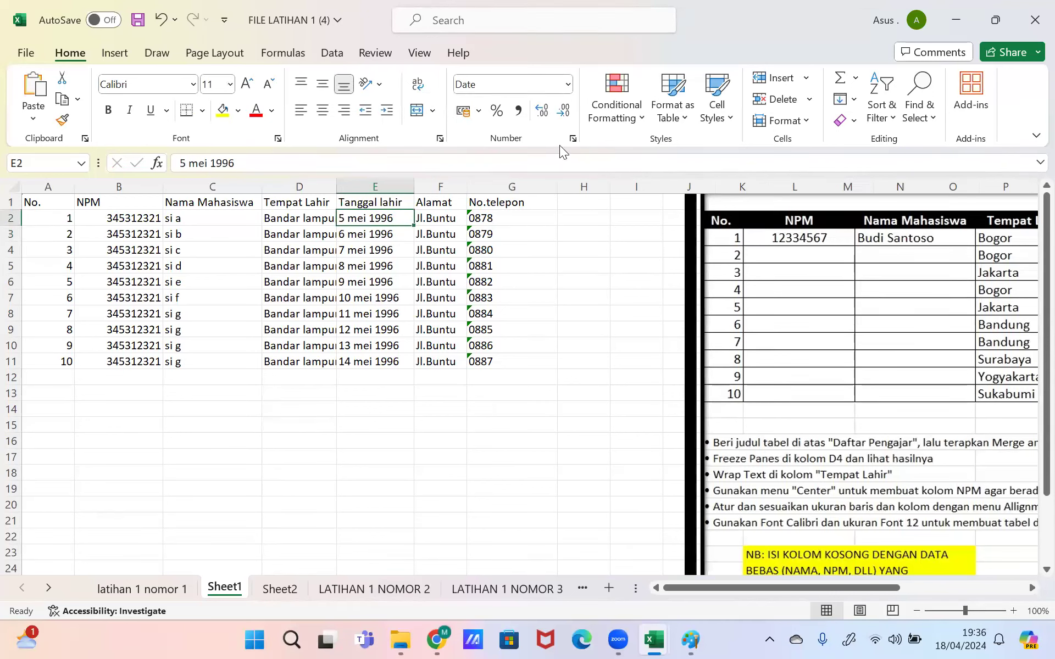
{"action": "left_click", "coordinate": [574, 136]}
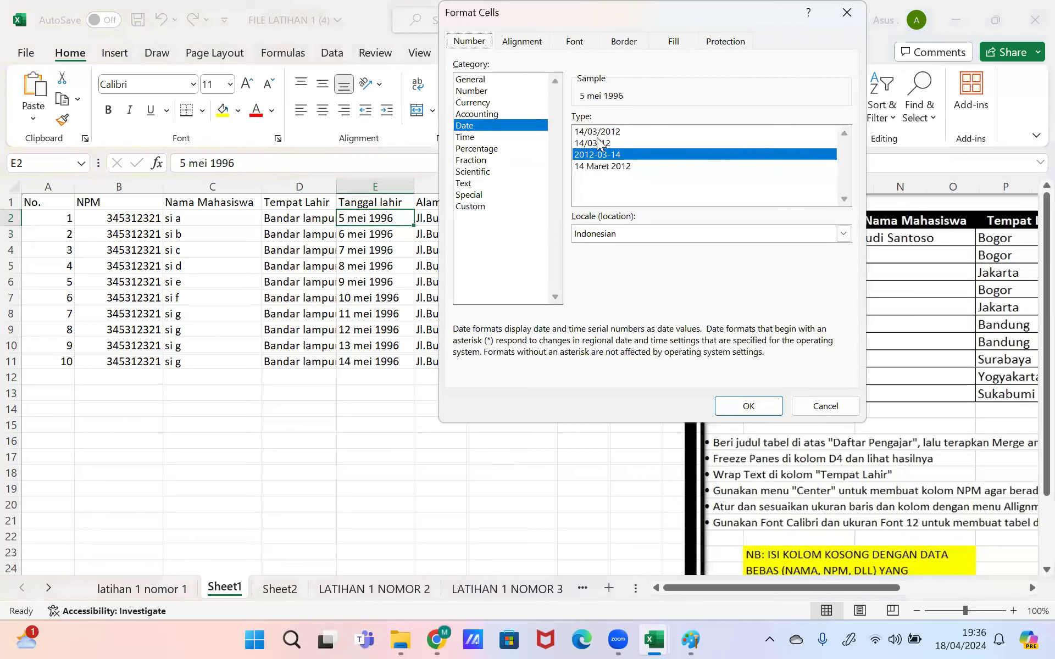
{"action": "left_click", "coordinate": [597, 132]}
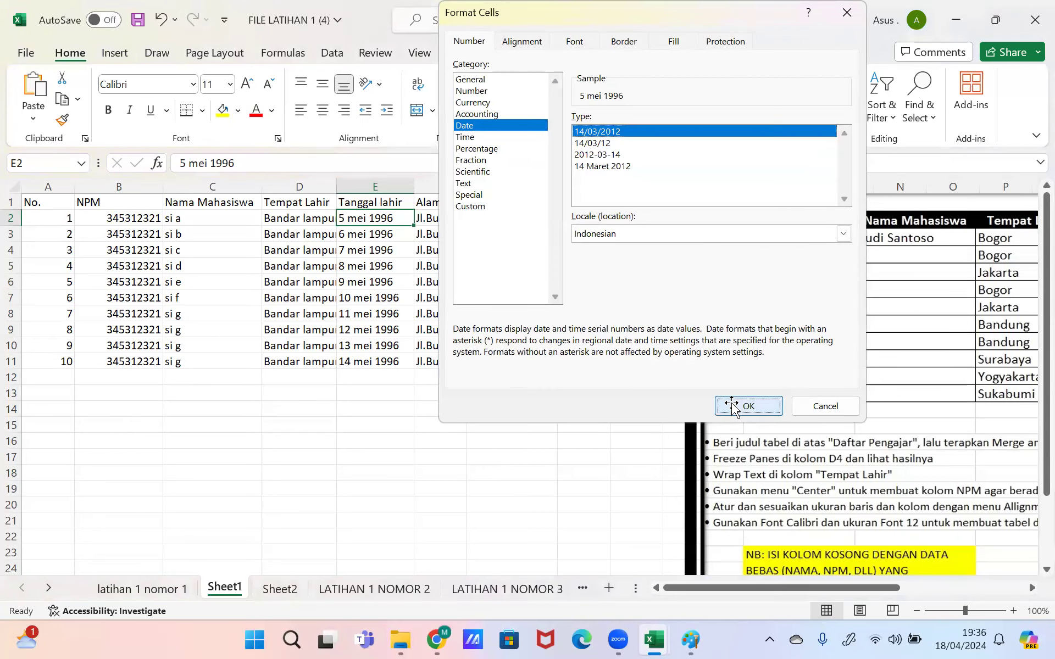
{"action": "left_click", "coordinate": [736, 403]}
{"action": "left_click_drag", "start_coordinate": [233, 164], "coordinate": [49, 161]}
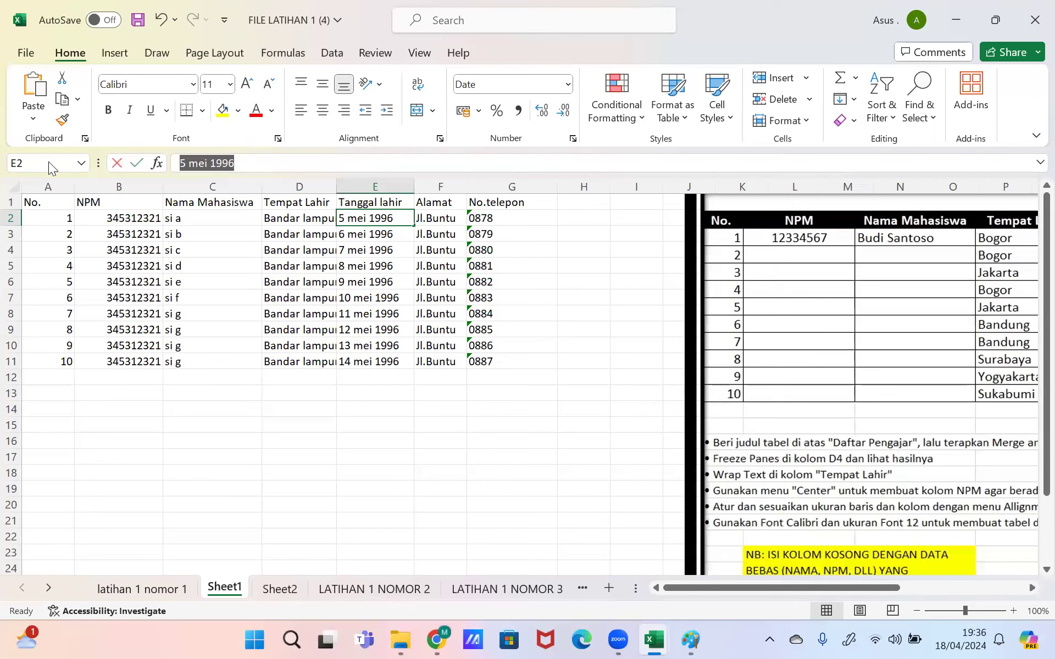
{"action": "type", "text": "05"}
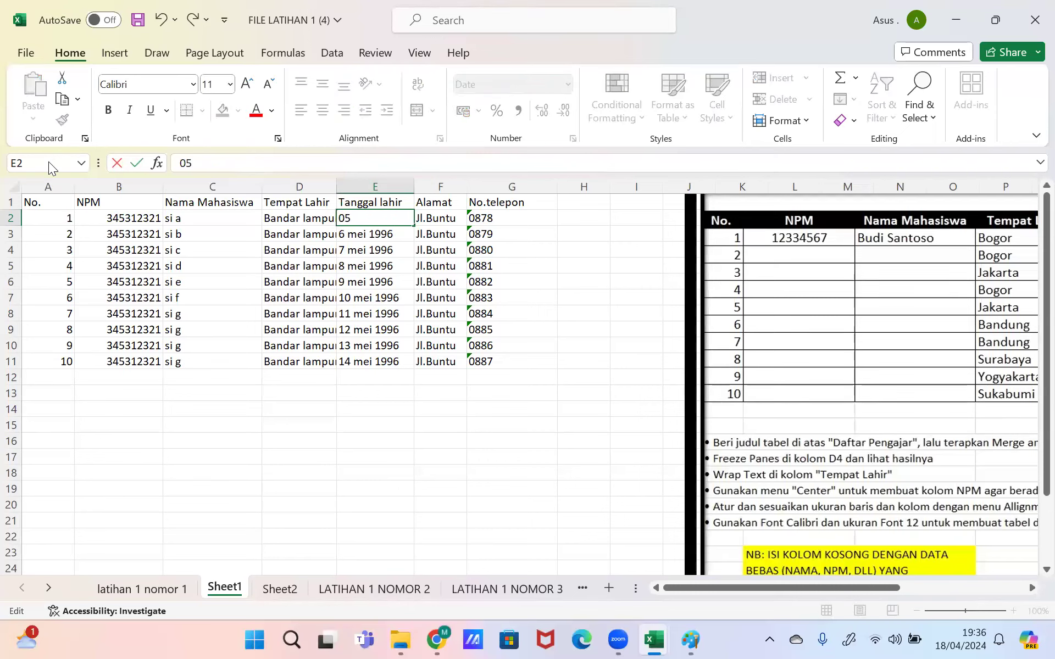
{"action": "type", "text": "/05/1996"}
{"action": "key", "text": "Return"}
{"action": "left_click", "coordinate": [387, 214]}
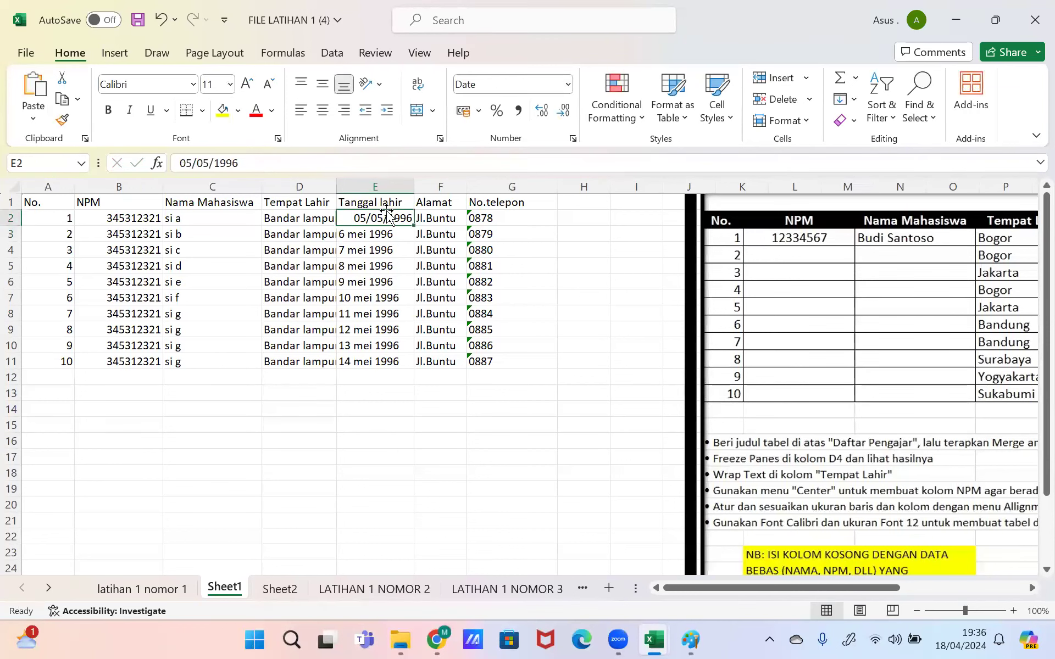
Step: Fill dates from E2 down to E11 and apply the '14 Maret 2012' long date format
{"action": "left_click_drag", "start_coordinate": [413, 225], "coordinate": [405, 368]}
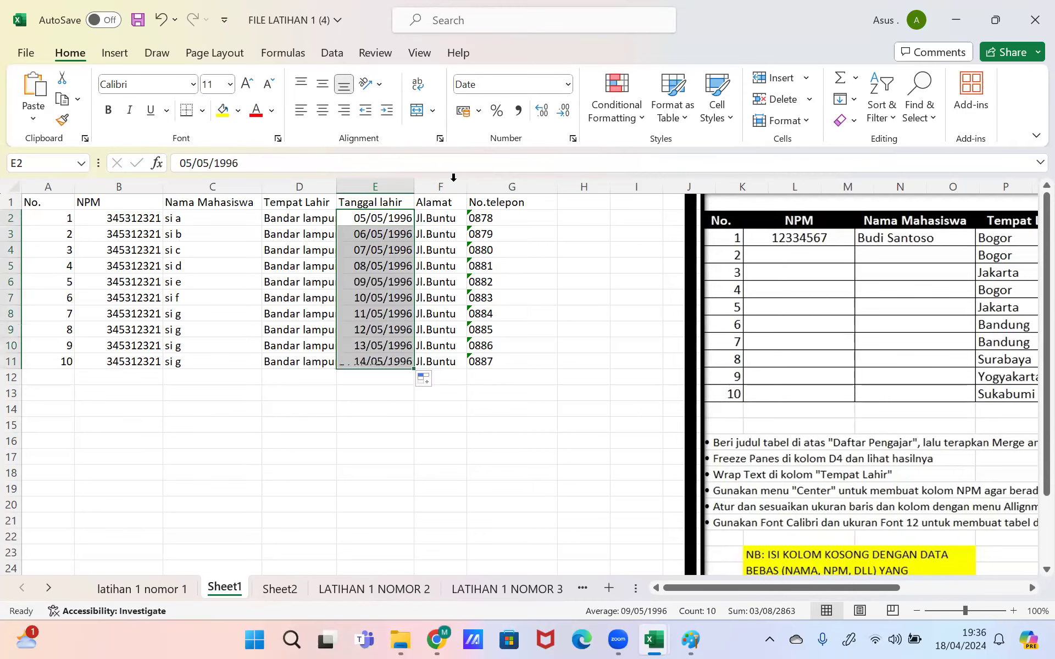
{"action": "left_click", "coordinate": [573, 138]}
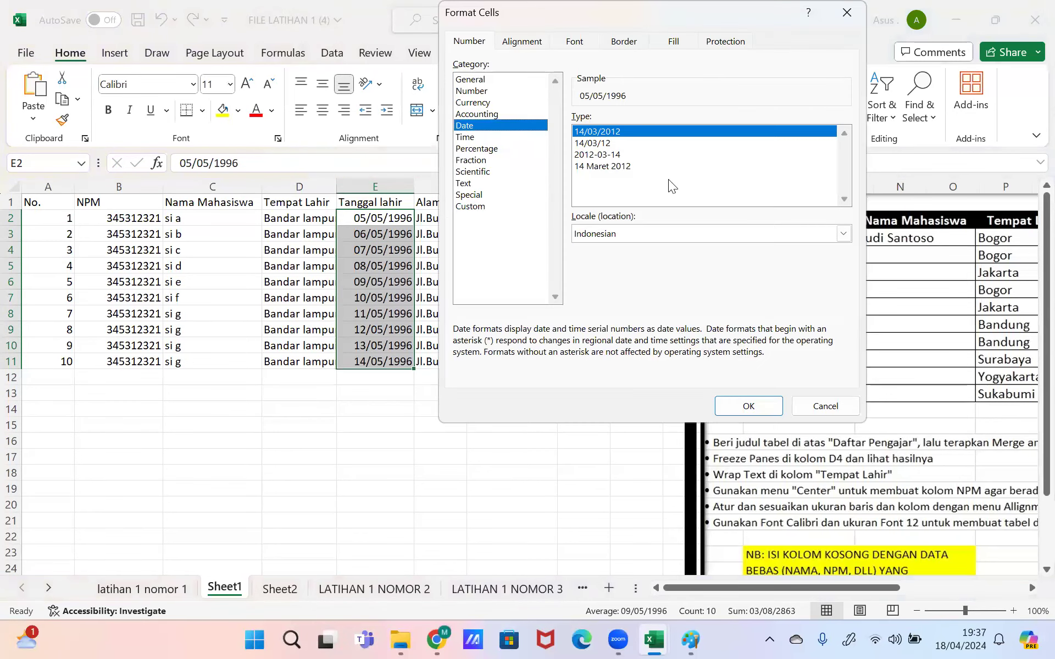
{"action": "left_click", "coordinate": [652, 165]}
{"action": "left_click", "coordinate": [746, 406]}
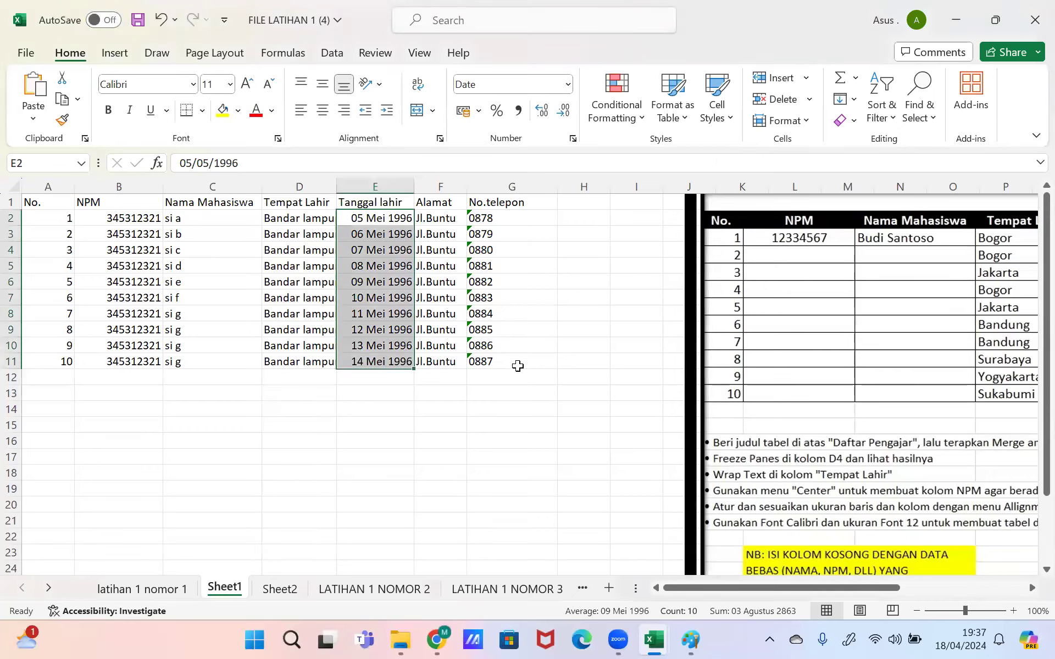
Step: Middle-align and center A1:G11 and give every cell All Borders
{"action": "left_click_drag", "start_coordinate": [515, 363], "coordinate": [50, 204]}
{"action": "left_click", "coordinate": [322, 85]}
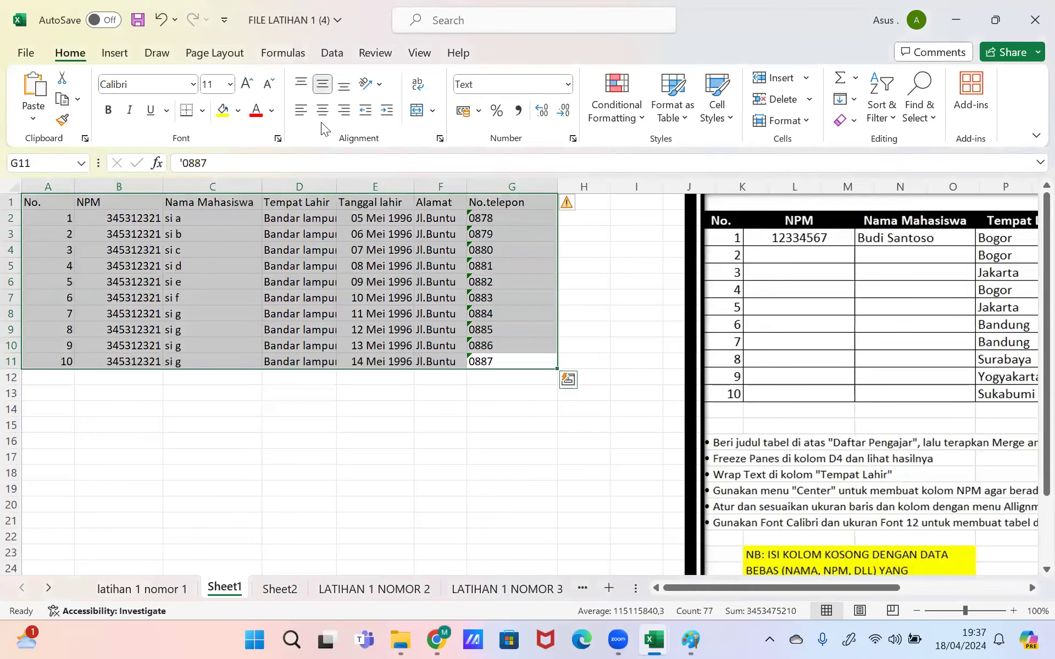
{"action": "left_click", "coordinate": [321, 116]}
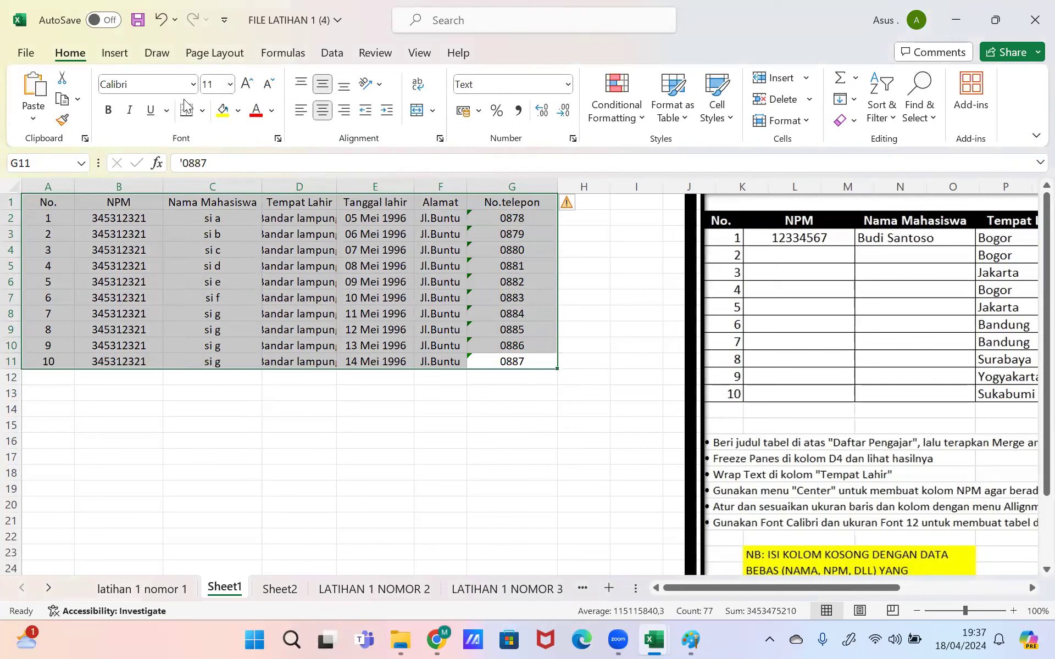
{"action": "left_click", "coordinate": [202, 110]}
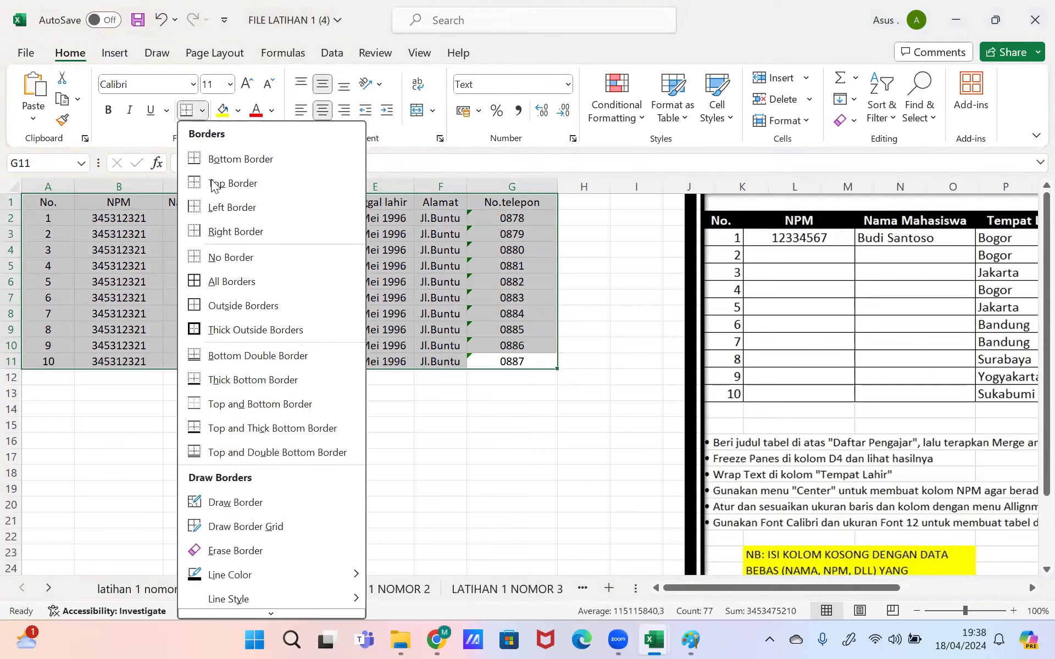
{"action": "left_click", "coordinate": [225, 282]}
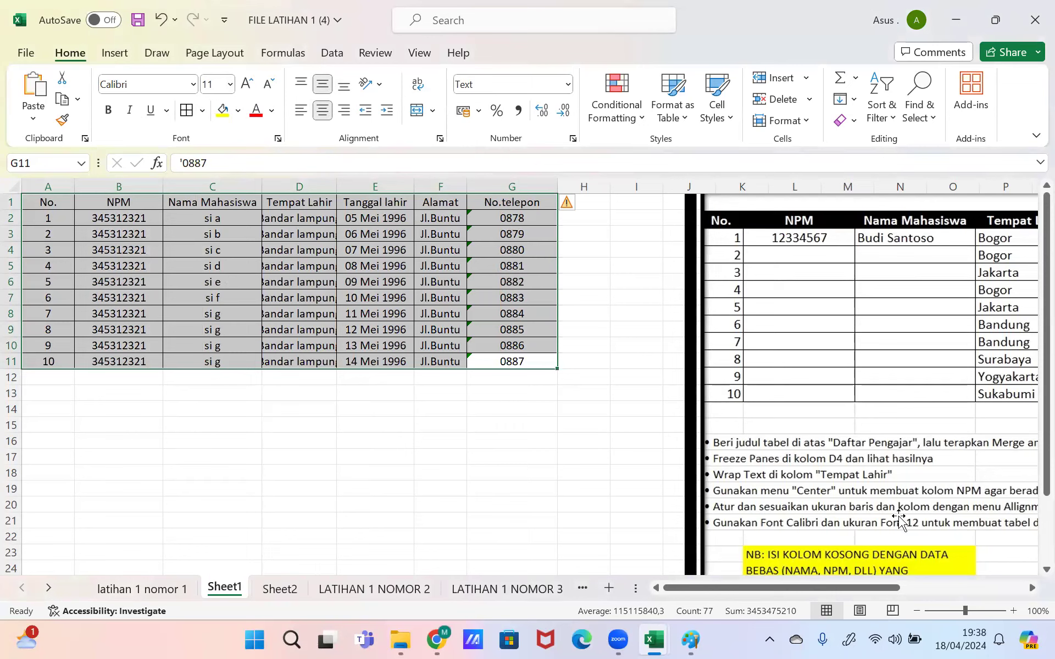
Step: Widen column D so 'Bandar lampung' shows in full
{"action": "right_click", "coordinate": [967, 640]}
{"action": "key", "text": "Escape"}
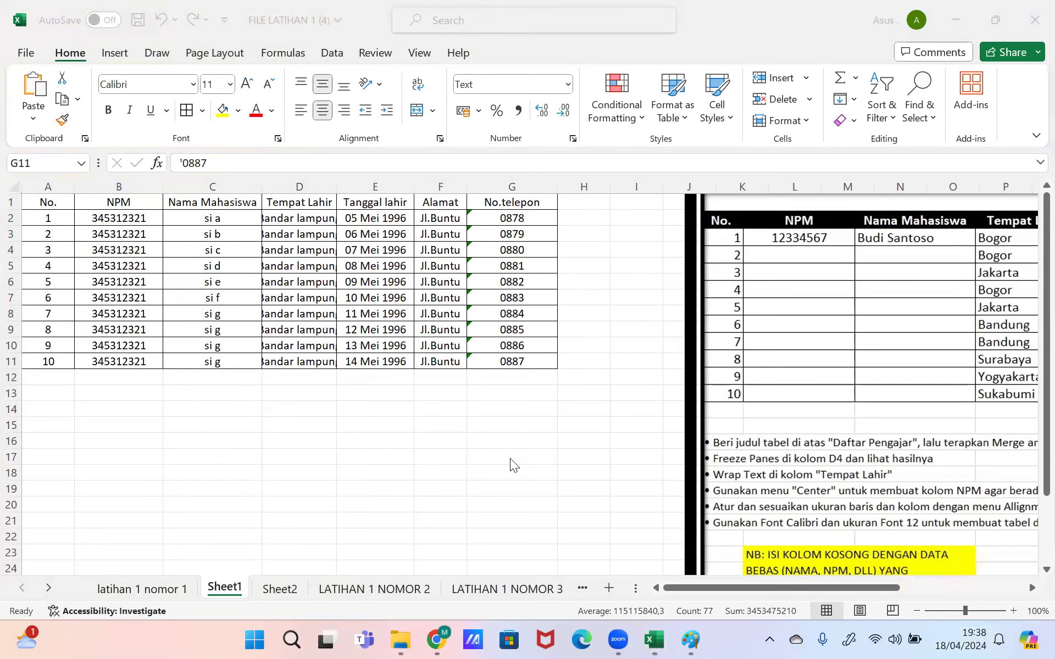
{"action": "left_click", "coordinate": [428, 295]}
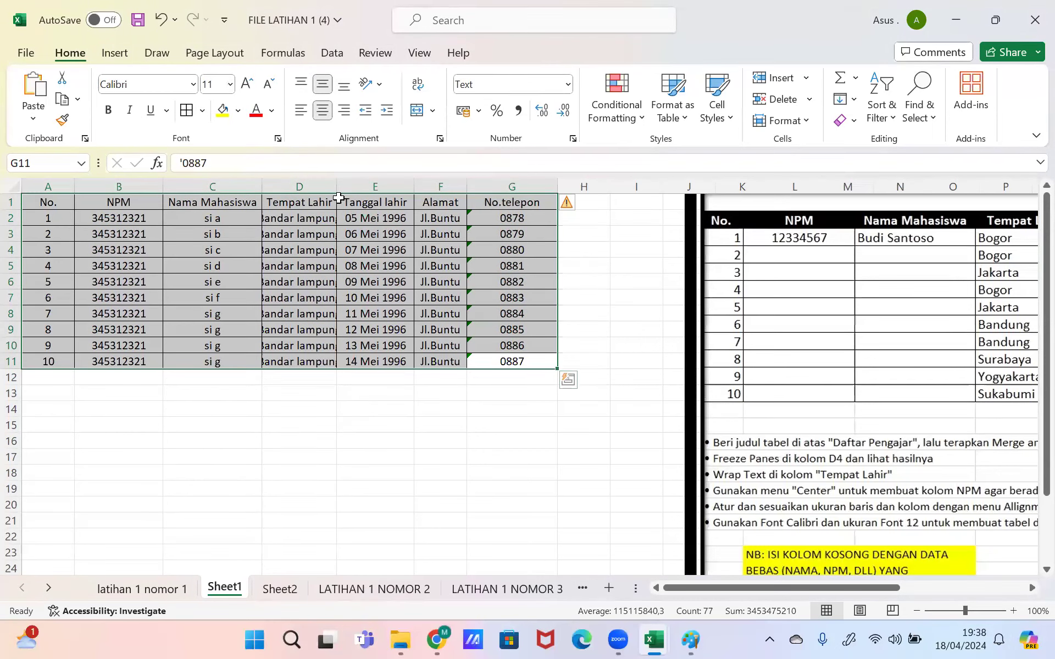
{"action": "left_click_drag", "start_coordinate": [336, 187], "coordinate": [344, 187]}
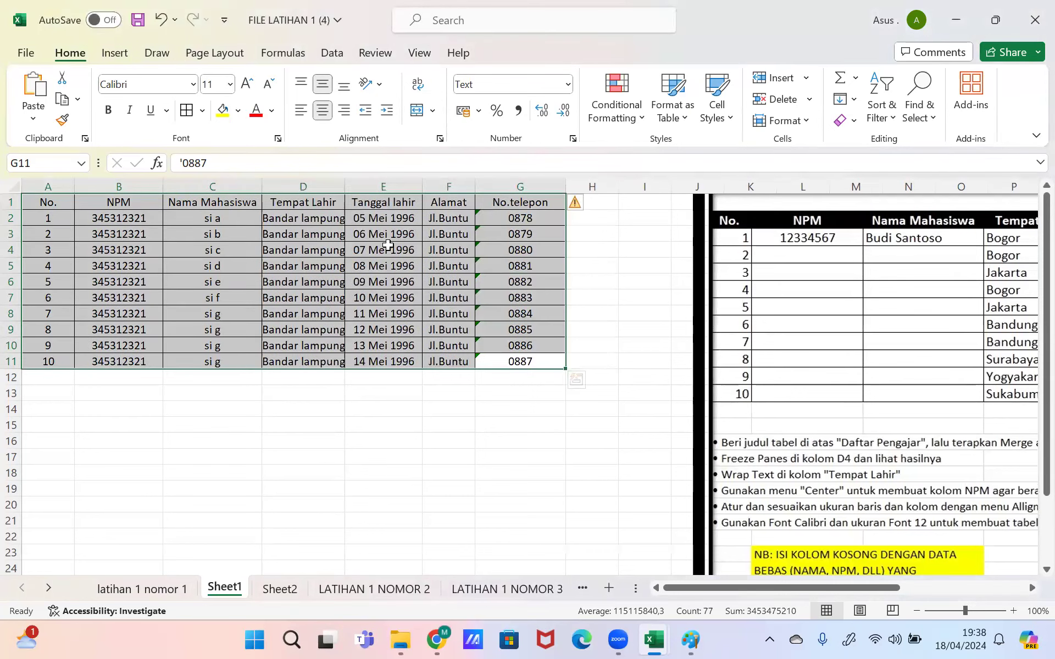
Step: Give the header cells A1:G1, No. through No.telepon, a yellow fill
{"action": "left_click_drag", "start_coordinate": [549, 201], "coordinate": [48, 202]}
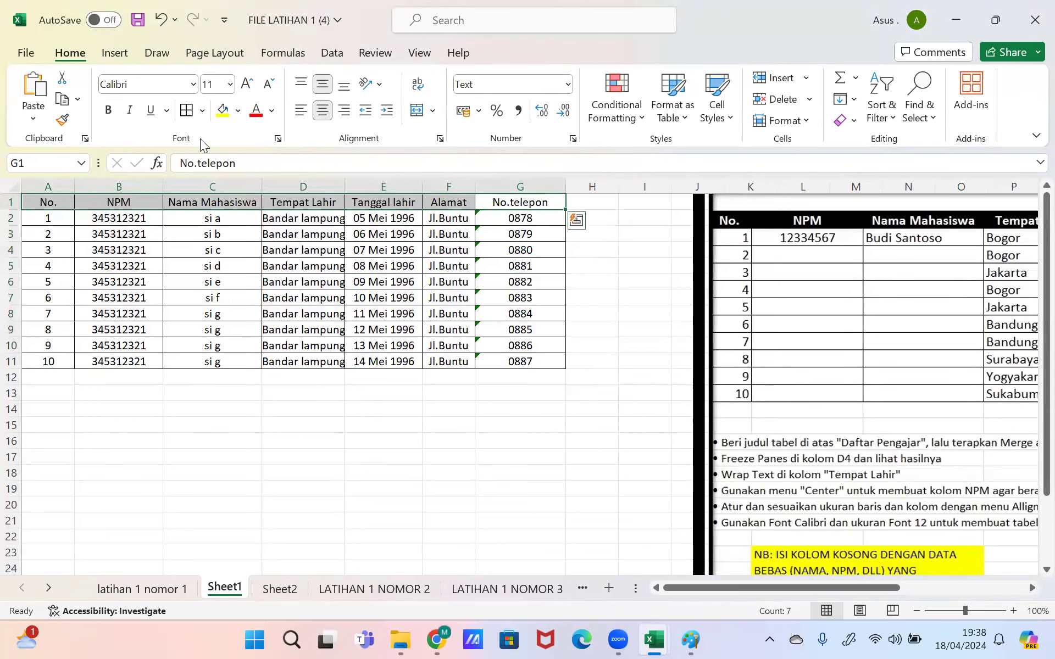
{"action": "left_click", "coordinate": [222, 111]}
{"action": "left_click_drag", "start_coordinate": [8, 210], "coordinate": [8, 208]}
{"action": "left_click", "coordinate": [10, 201]}
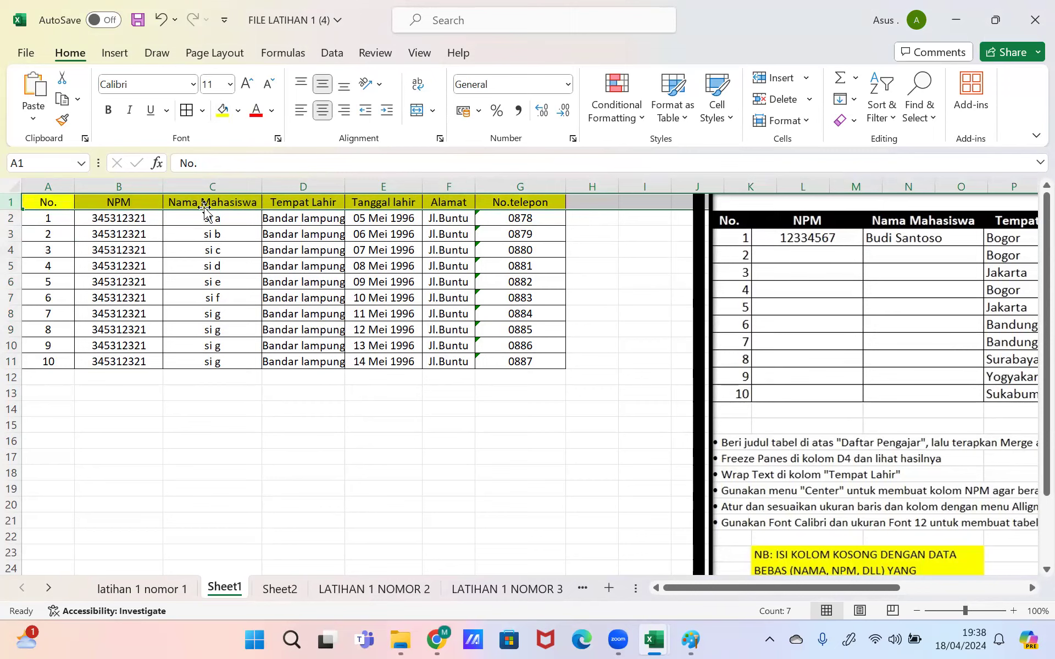
Step: Insert a blank row above the headers and merge and center A1:G1
{"action": "right_click", "coordinate": [10, 204]}
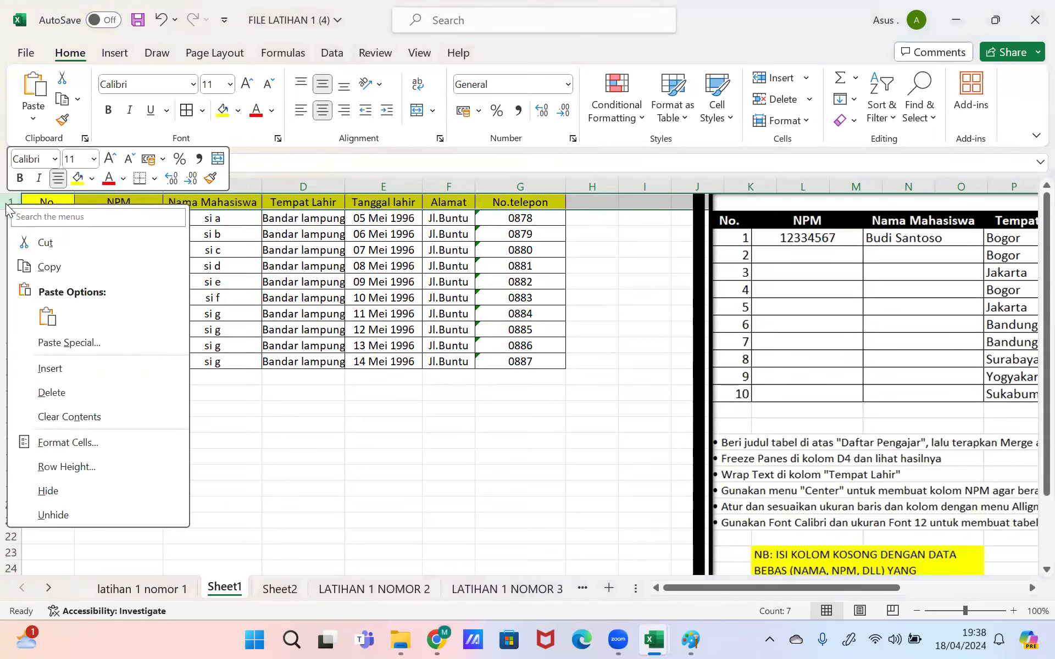
{"action": "left_click", "coordinate": [37, 368]}
{"action": "left_click_drag", "start_coordinate": [60, 201], "coordinate": [515, 187]}
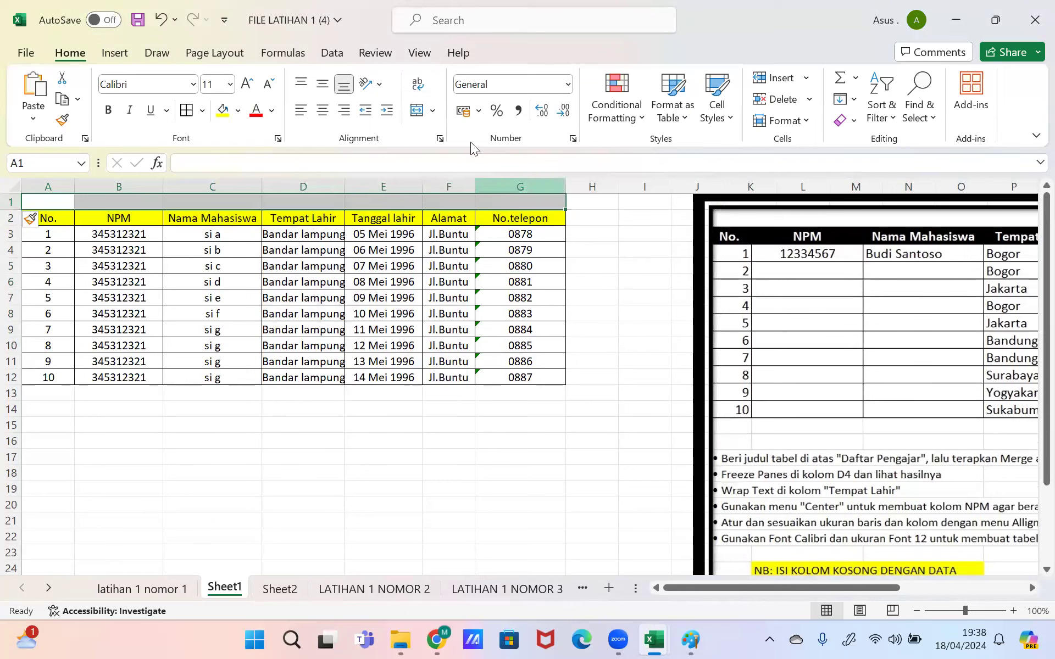
{"action": "left_click", "coordinate": [418, 112]}
Step: Enter the title 'DAFTAR PENGAJAR' in the merged cell
{"action": "left_click", "coordinate": [371, 163]}
{"action": "type", "text": "da"}
{"action": "key", "text": "BackSpace"}
{"action": "key", "text": "BackSpace"}
{"action": "type", "text": "DAFTAR"}
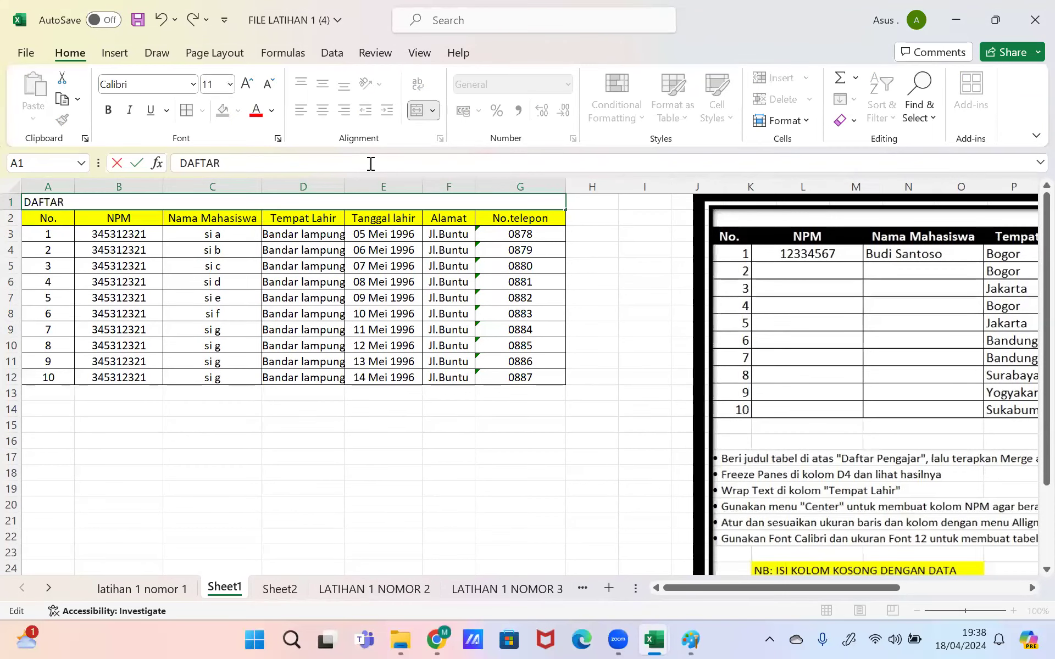
{"action": "type", "text": " PENGAJAR"}
{"action": "key", "text": "Return"}
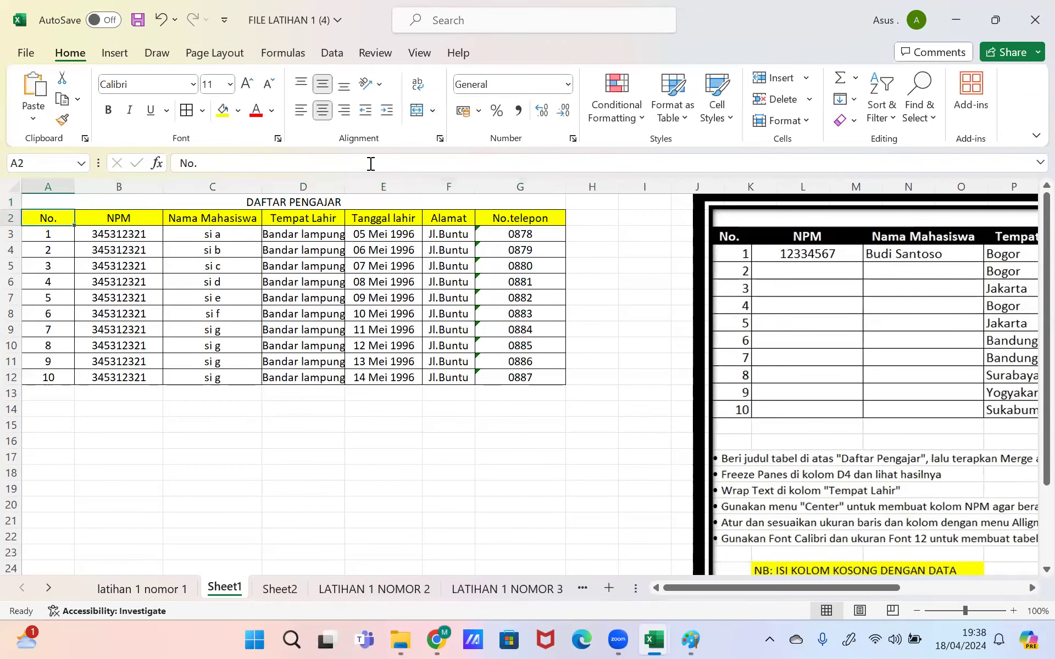
{"action": "key", "text": "Up"}
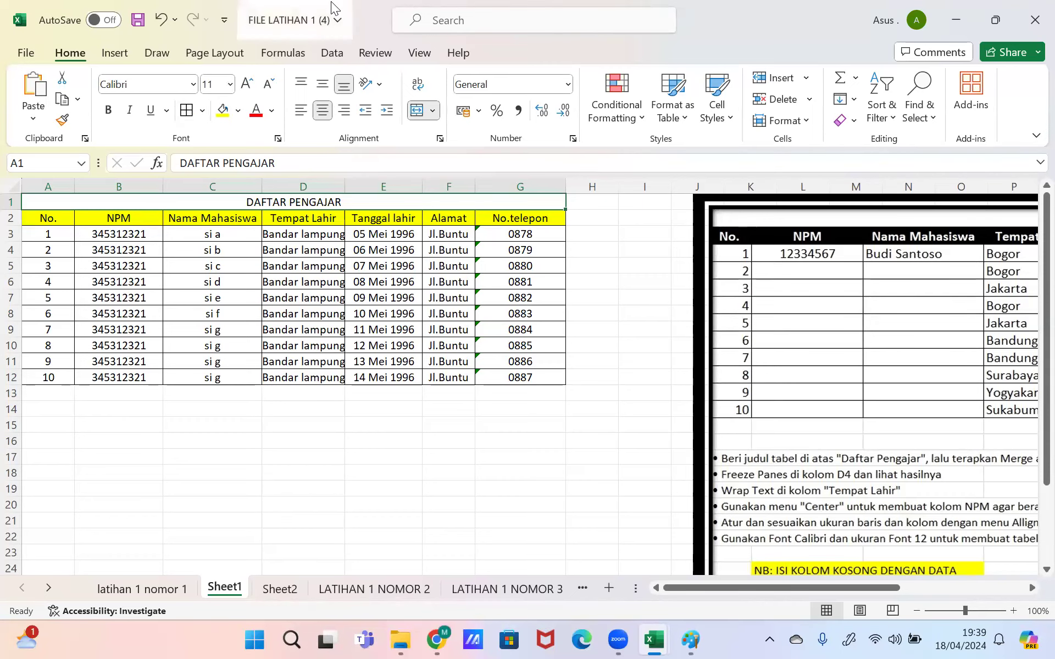
Step: Undo the merged DAFTAR PENGAJAR title and the row inserted above the yellow headers
{"action": "double_click", "coordinate": [329, 25]}
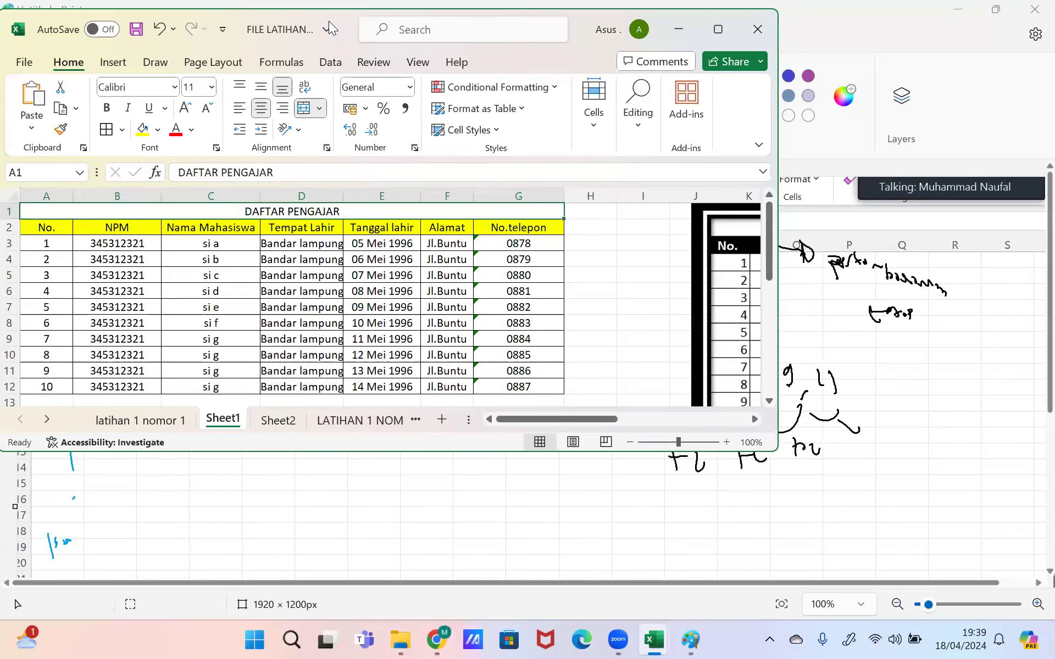
{"action": "left_click", "coordinate": [714, 30]}
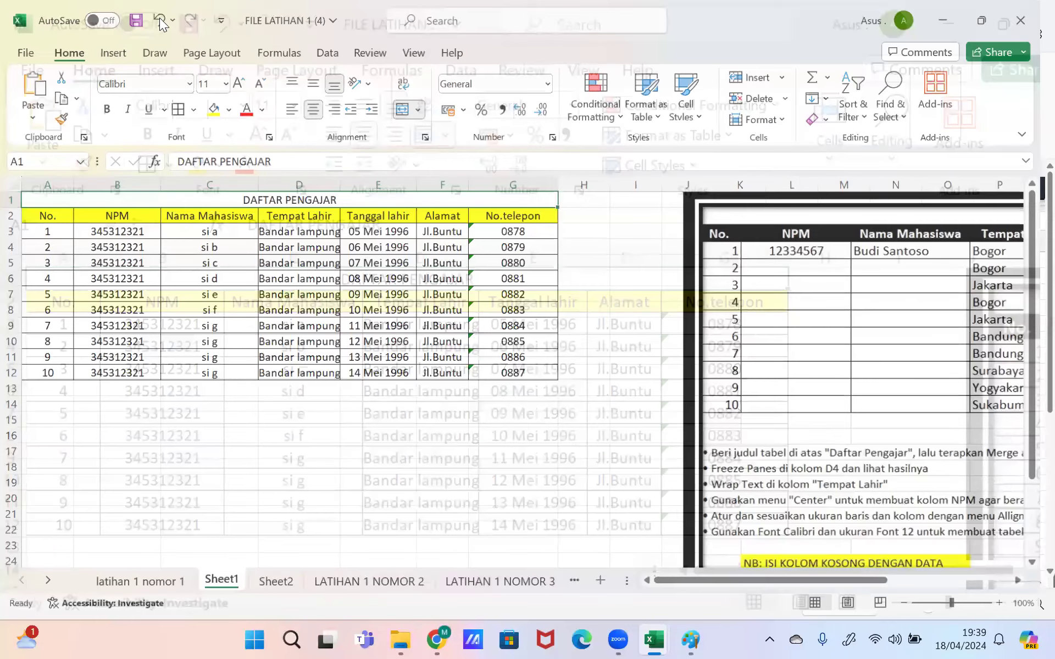
{"action": "left_click", "coordinate": [160, 18]}
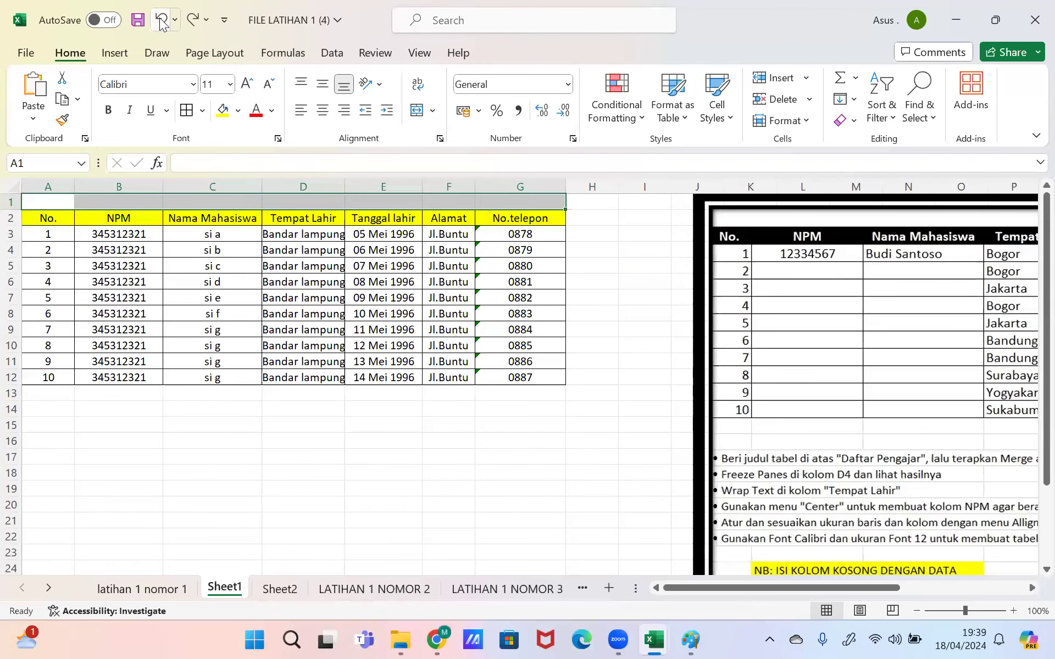
{"action": "left_click", "coordinate": [161, 22]}
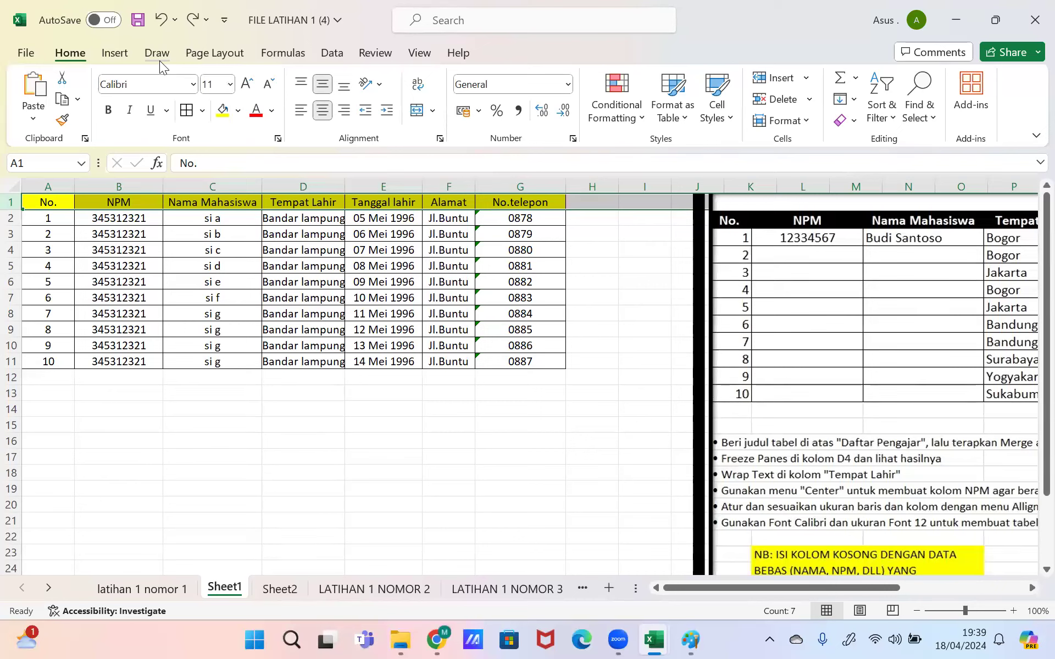
Step: Insert a blank row 1 above the table, then select the table in rows 2–12 for borders
{"action": "right_click", "coordinate": [11, 200]}
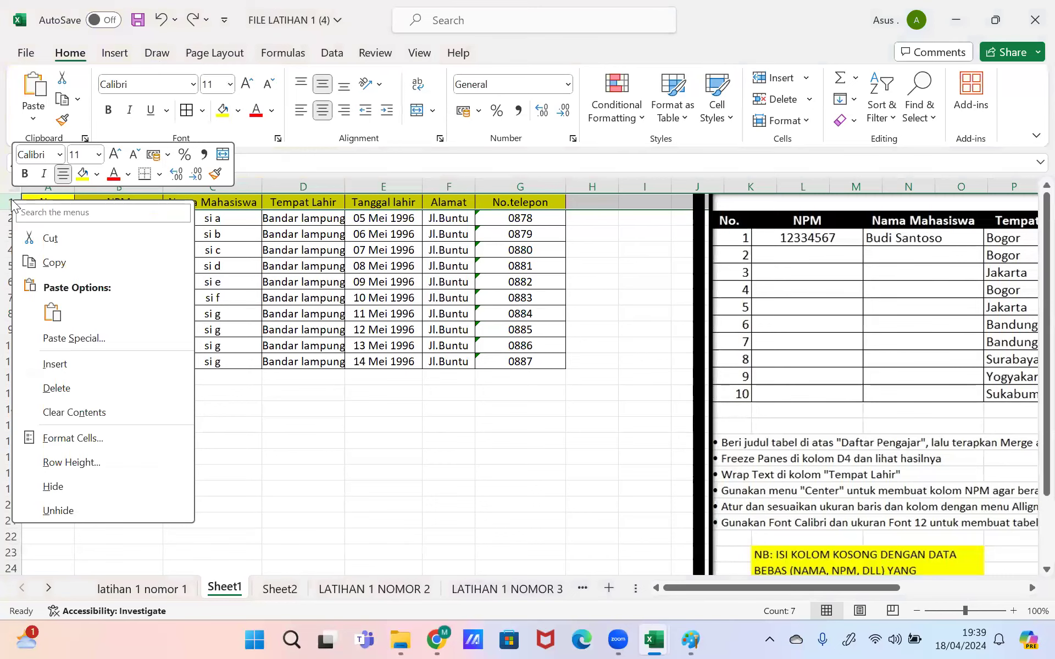
{"action": "left_click", "coordinate": [62, 365]}
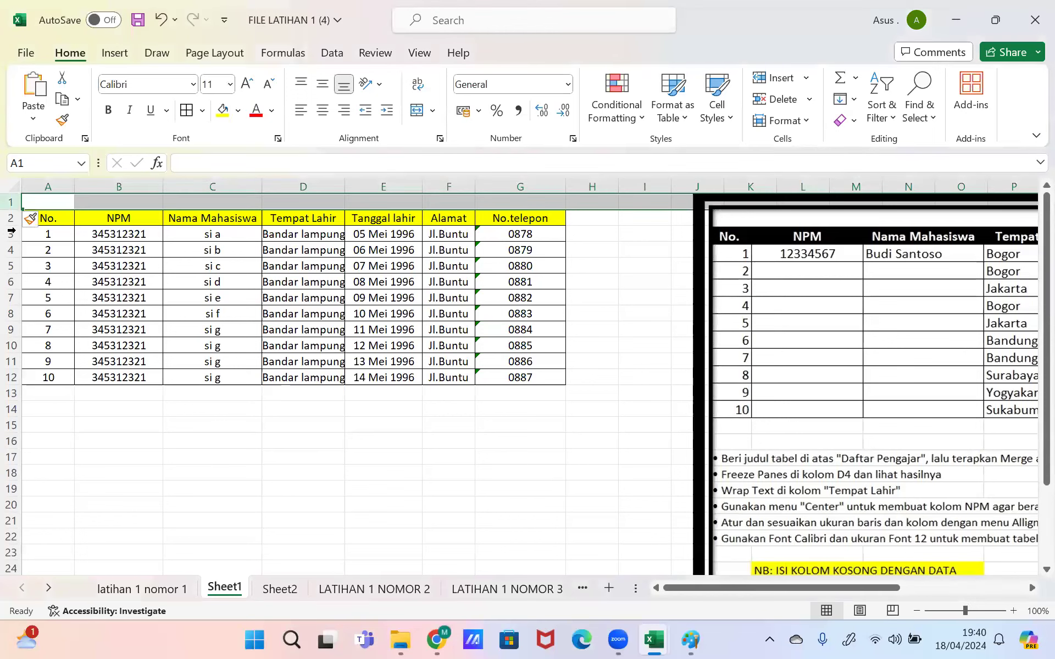
{"action": "left_click_drag", "start_coordinate": [54, 218], "coordinate": [500, 375]}
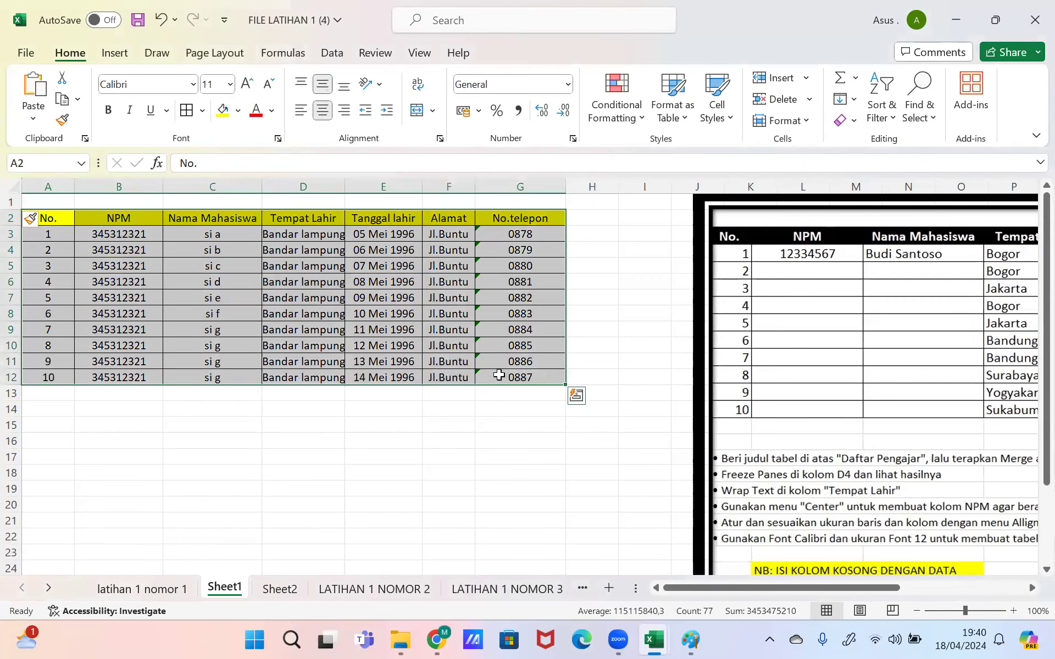
{"action": "left_click", "coordinate": [202, 110]}
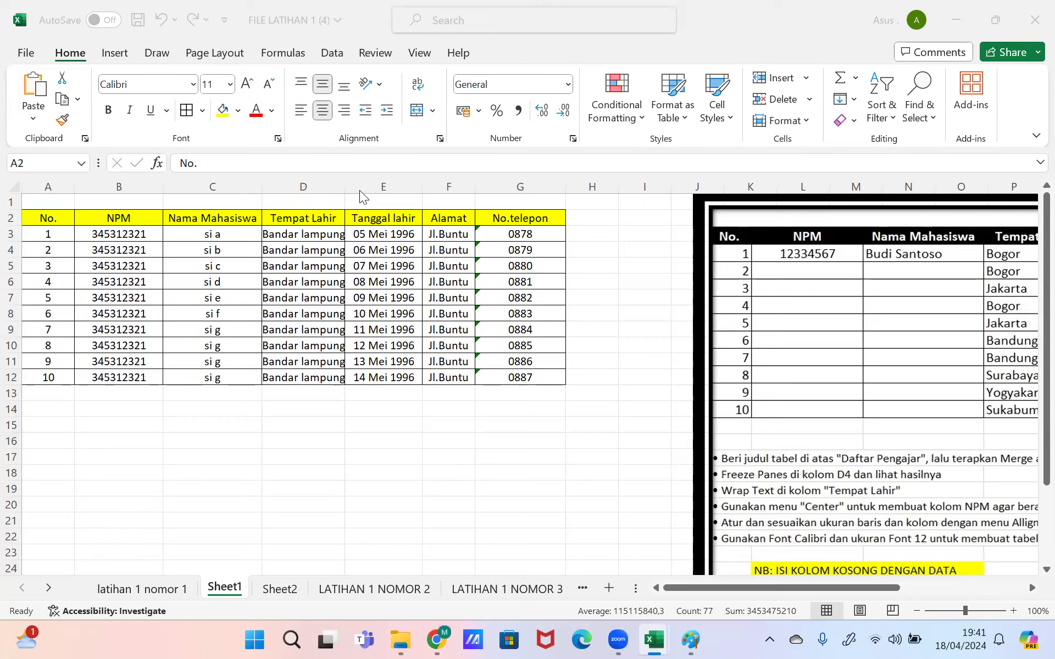
{"action": "left_click", "coordinate": [45, 200]}
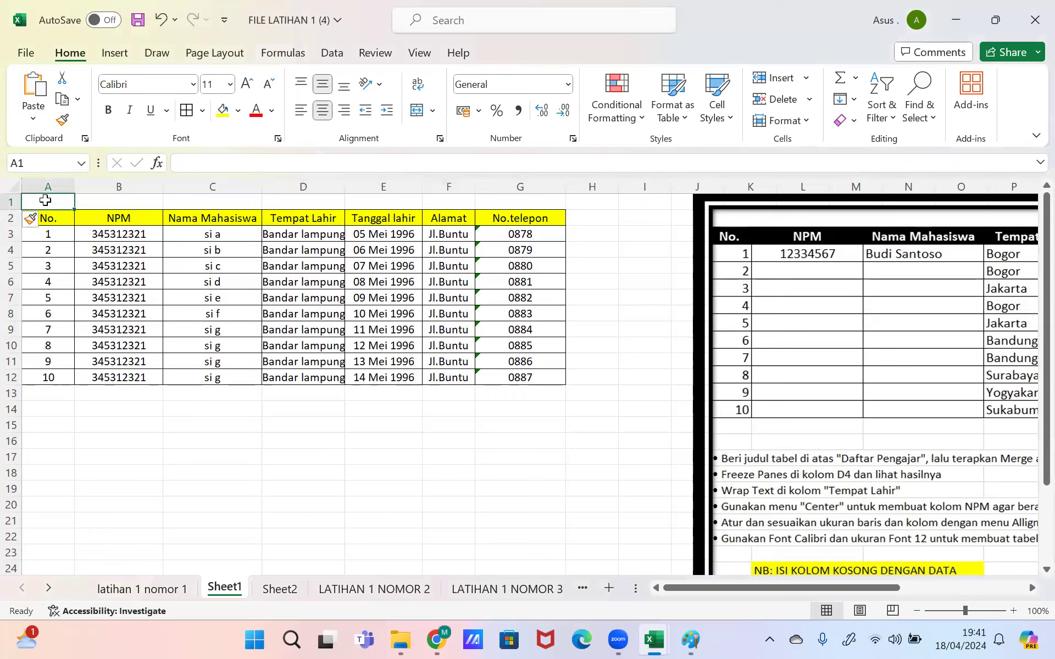
Step: Merge and centre A1:G1 and enter the title 'DAFTAR PENGAJAR'
{"action": "left_click_drag", "start_coordinate": [514, 208], "coordinate": [520, 207]}
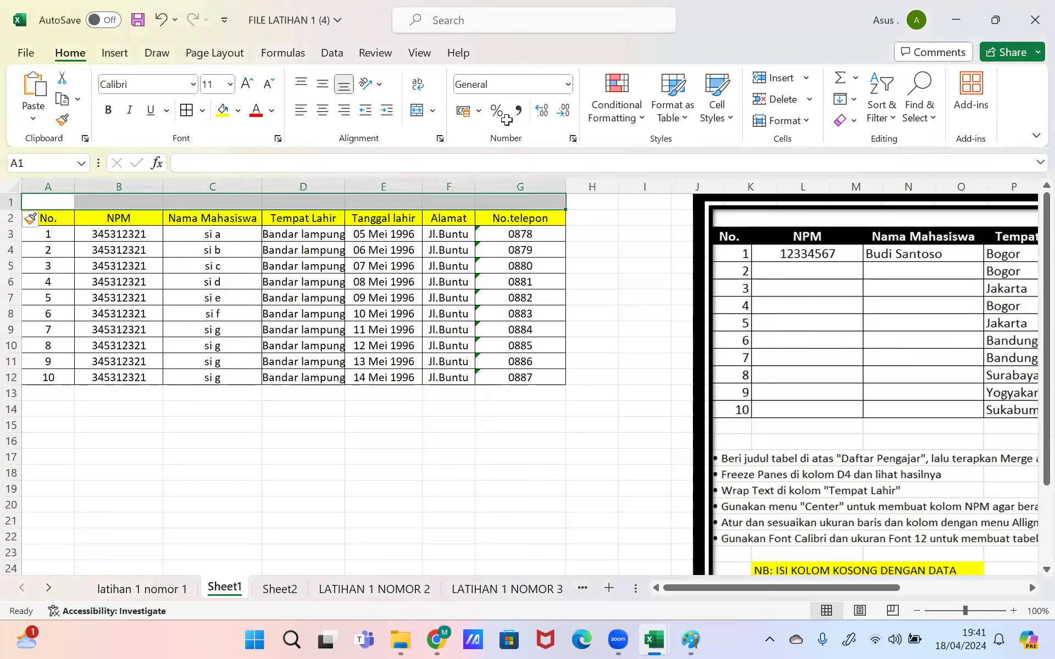
{"action": "left_click", "coordinate": [433, 110]}
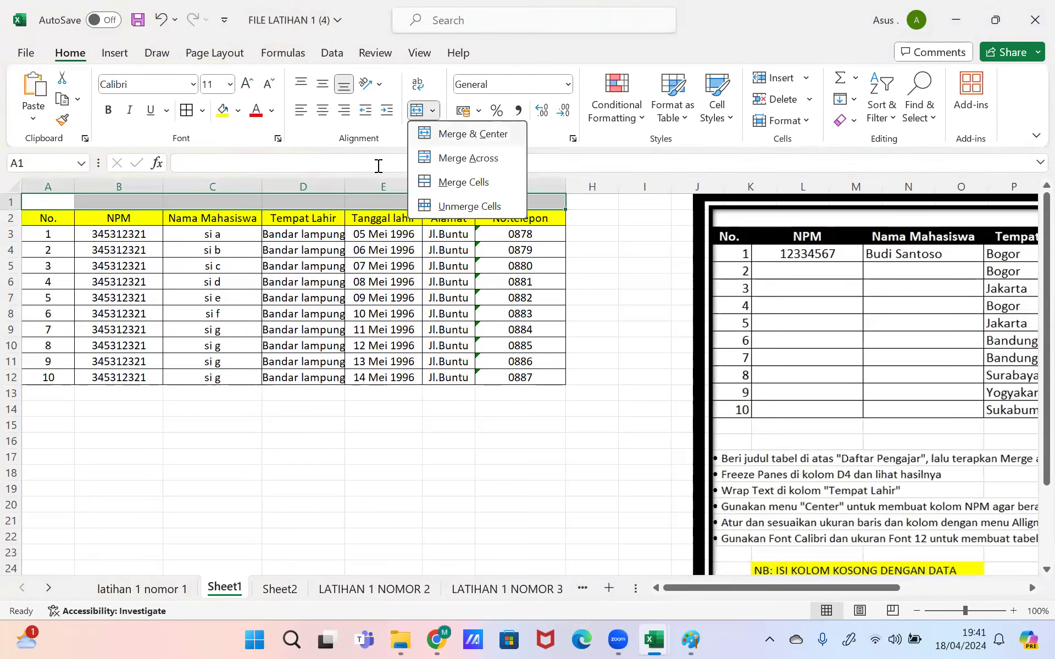
{"action": "left_click", "coordinate": [378, 166]}
{"action": "type", "text": "DAFTAR PENGAJAR"}
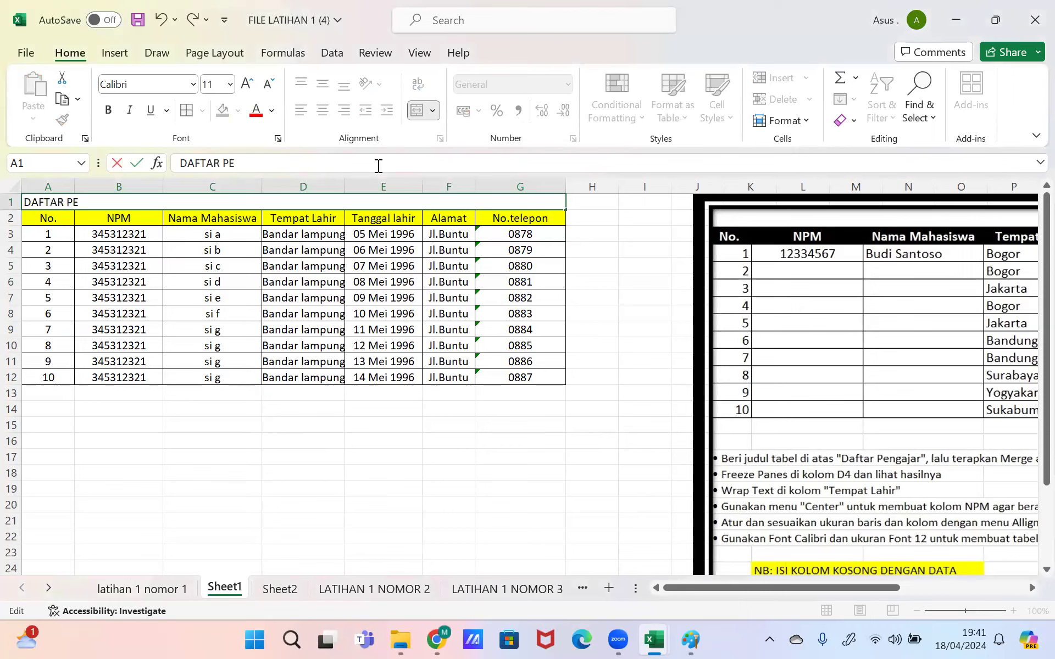
{"action": "key", "text": "Return"}
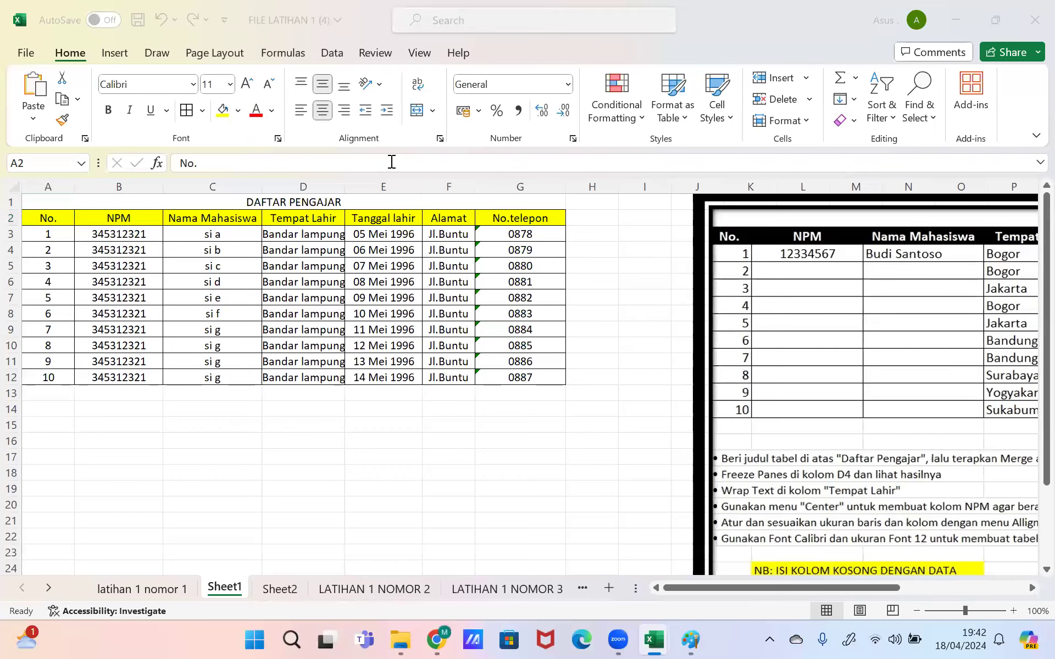
{"action": "left_click", "coordinate": [472, 302]}
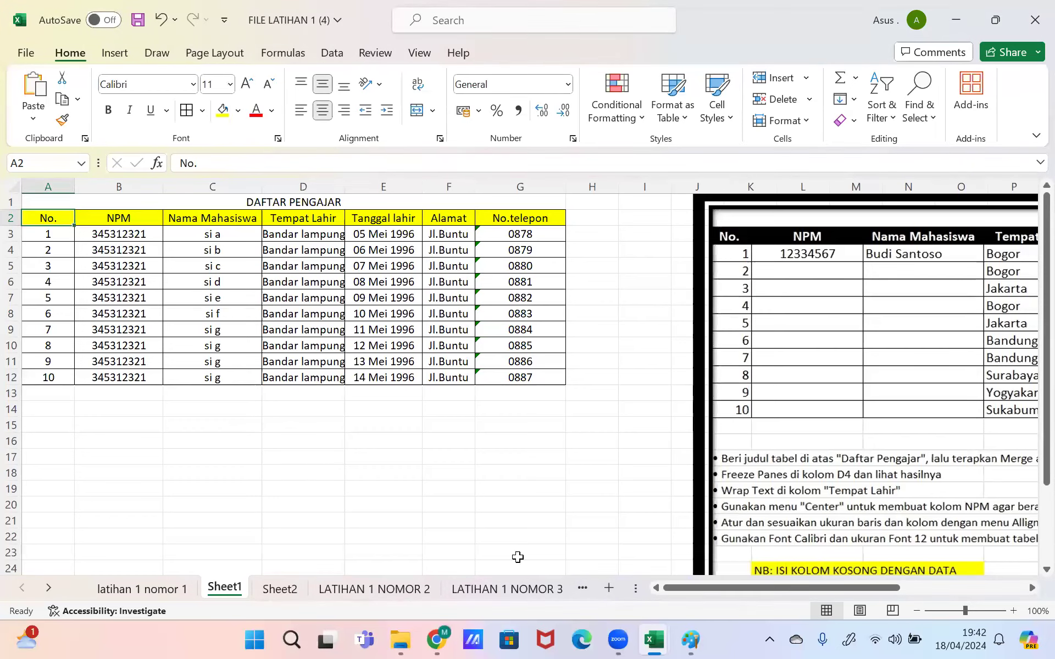
Step: Go to the LATIHAN 1 NOMOR 3 sheet and select cell C10 in the empty profit table
{"action": "left_click", "coordinate": [526, 590]}
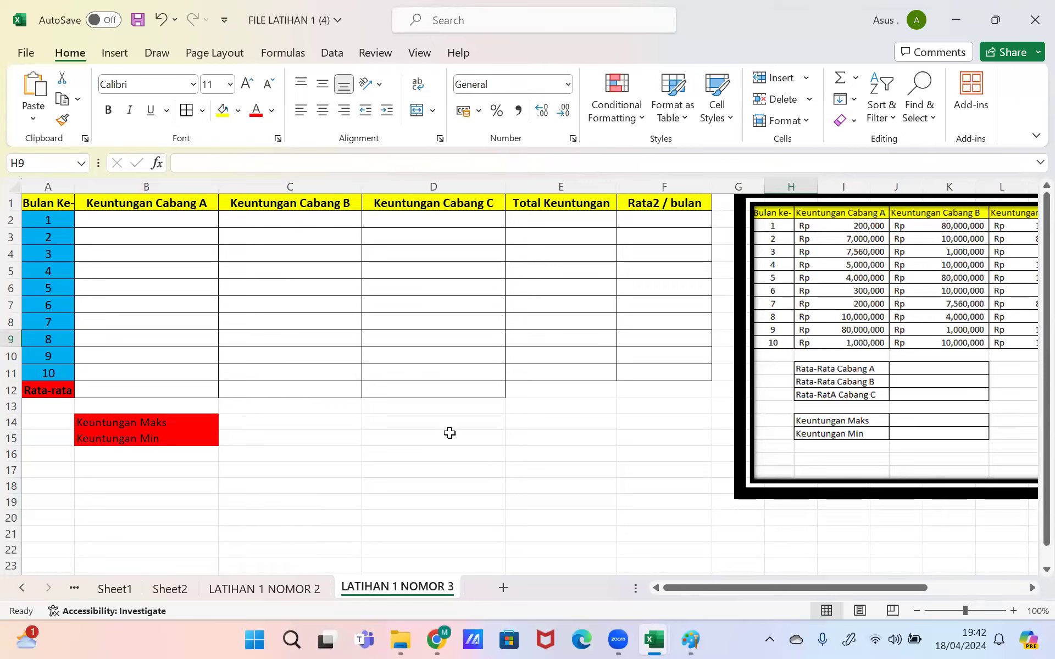
{"action": "left_click", "coordinate": [352, 355]}
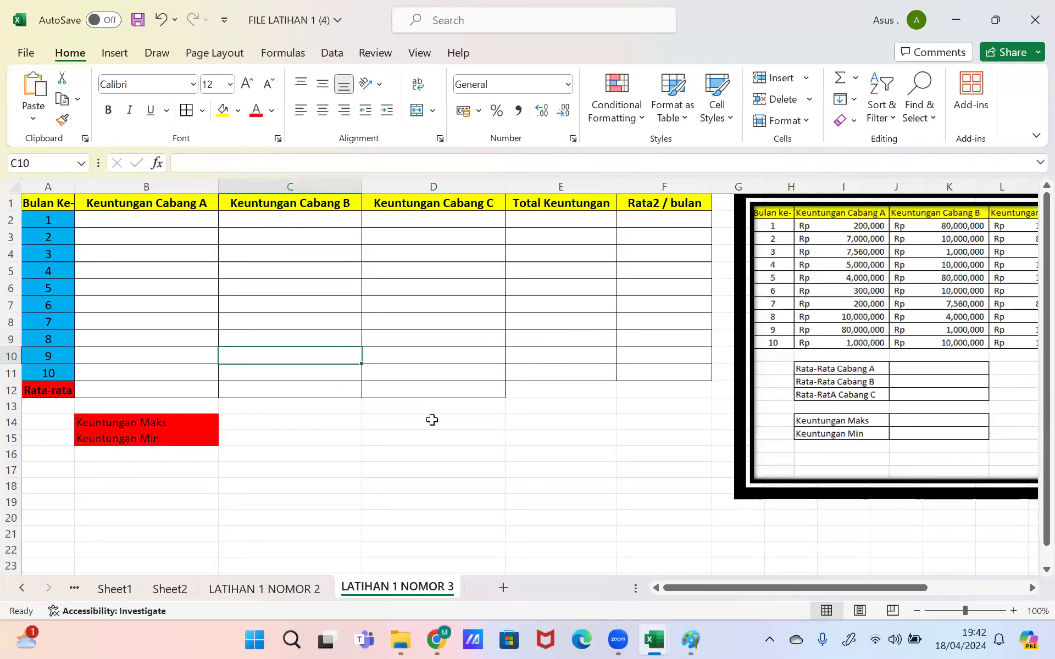
Step: Switch to the LATIHAN 1 (Pembahasan) workbook, zoom out, and view sheet 2's completed profit table
{"action": "mouse_move", "coordinate": [665, 641]}
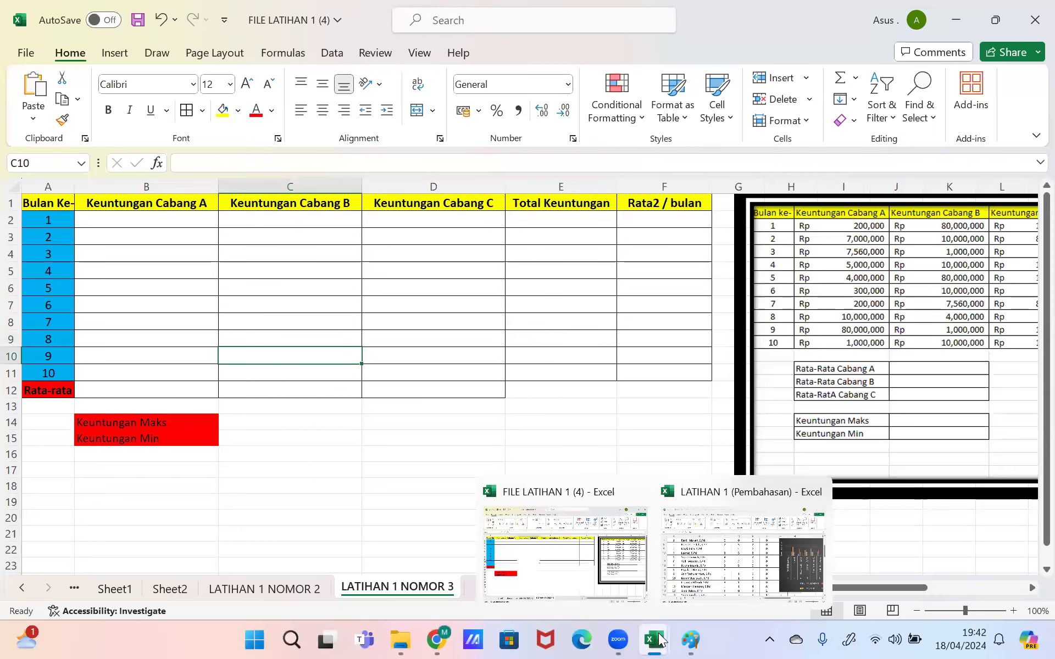
{"action": "left_click", "coordinate": [712, 547]}
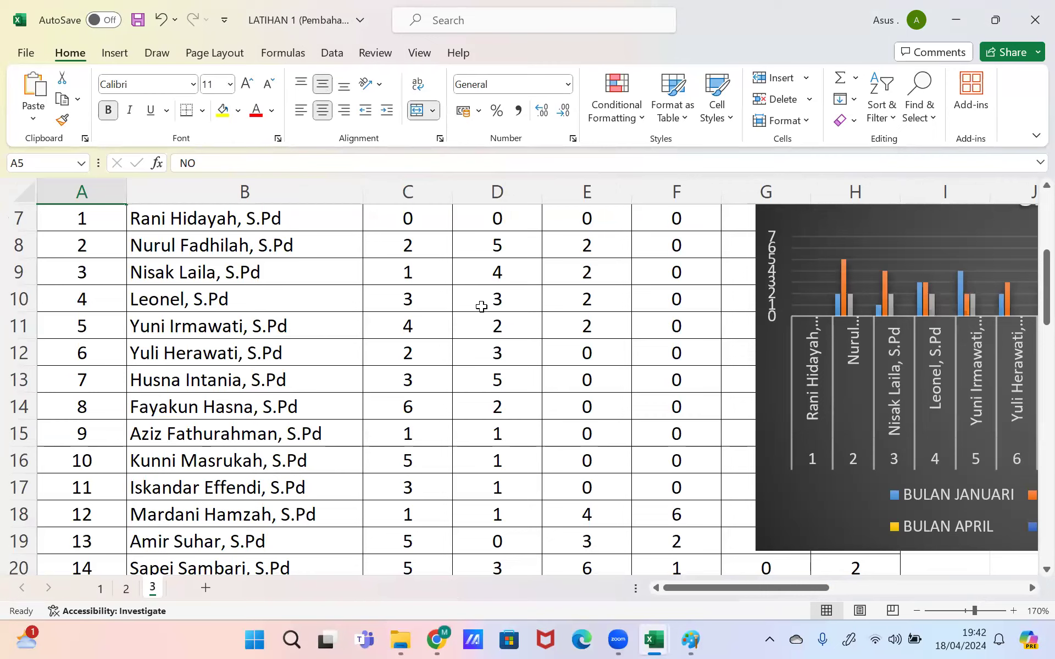
{"action": "left_click", "coordinate": [917, 612]}
{"action": "left_click", "coordinate": [916, 613]}
{"action": "left_click", "coordinate": [917, 612]}
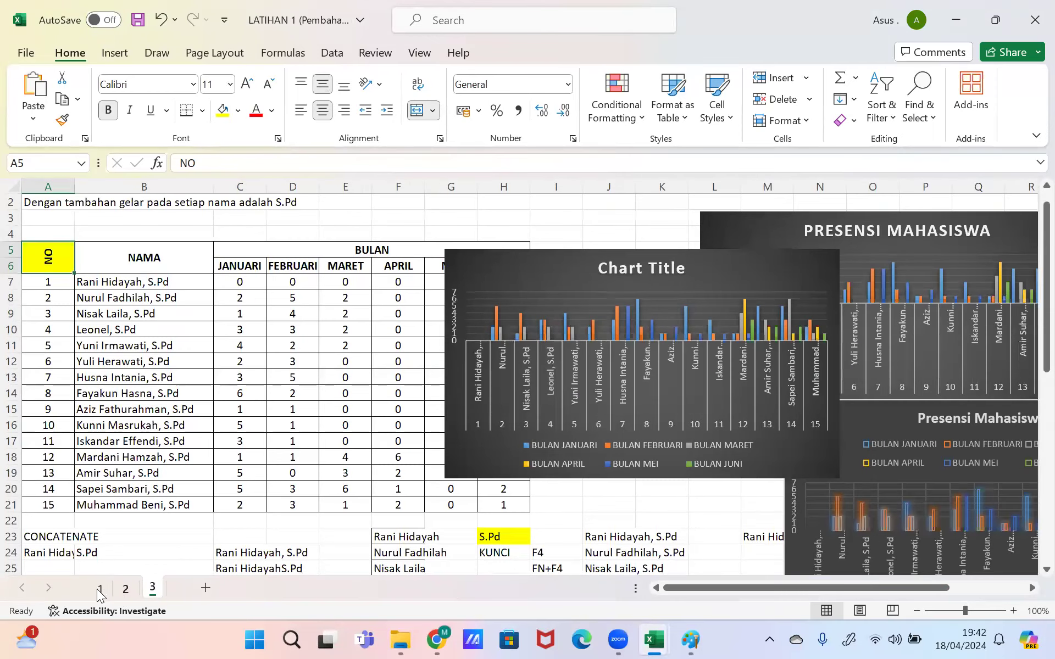
{"action": "left_click", "coordinate": [98, 590]}
{"action": "left_click", "coordinate": [120, 590]}
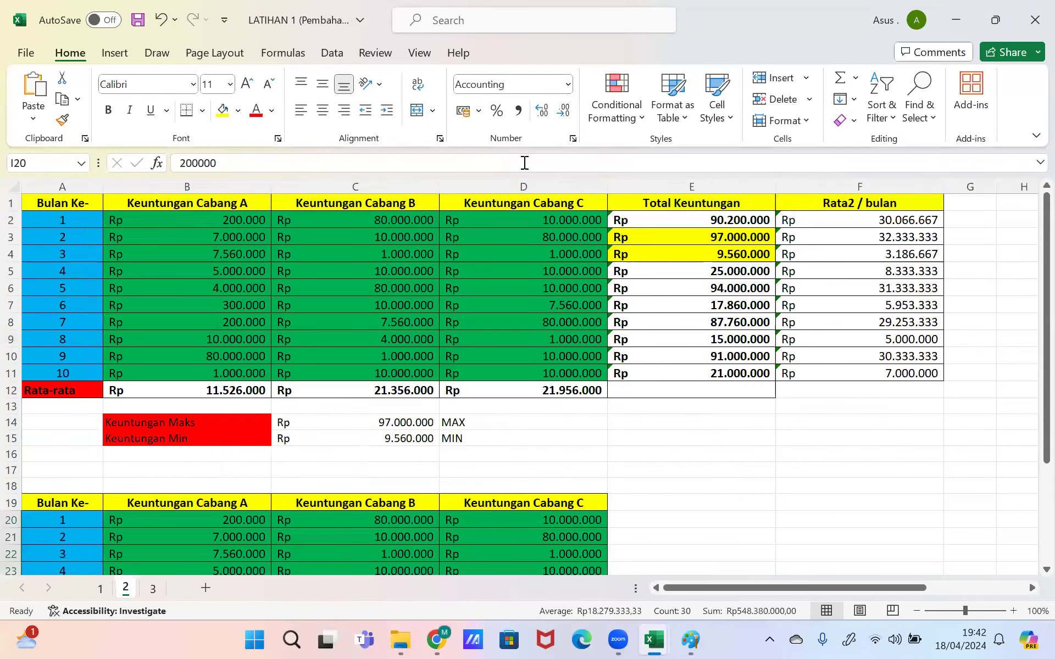
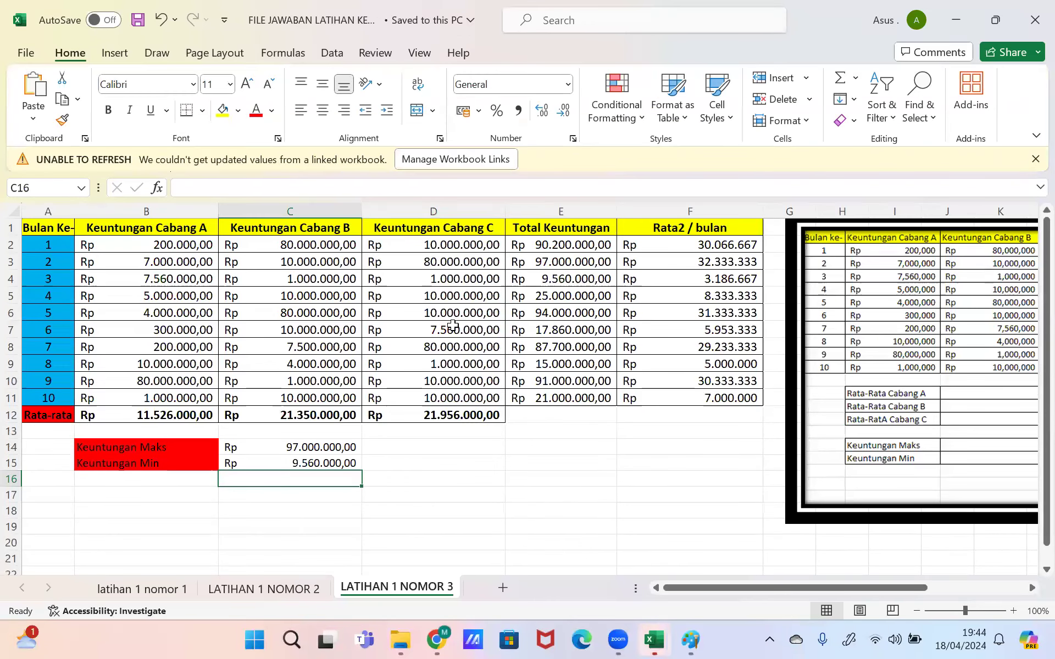
Step: From a Cabang C profit cell, open the Workbook Links pane from the warning bar and close it
{"action": "left_click", "coordinate": [452, 329]}
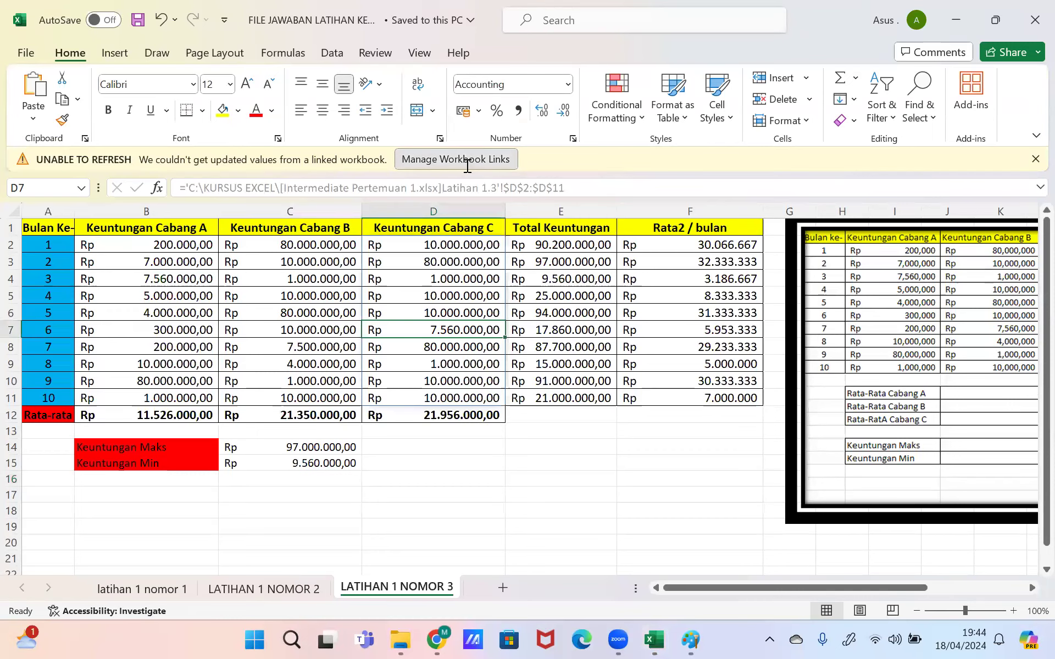
{"action": "left_click", "coordinate": [467, 161]}
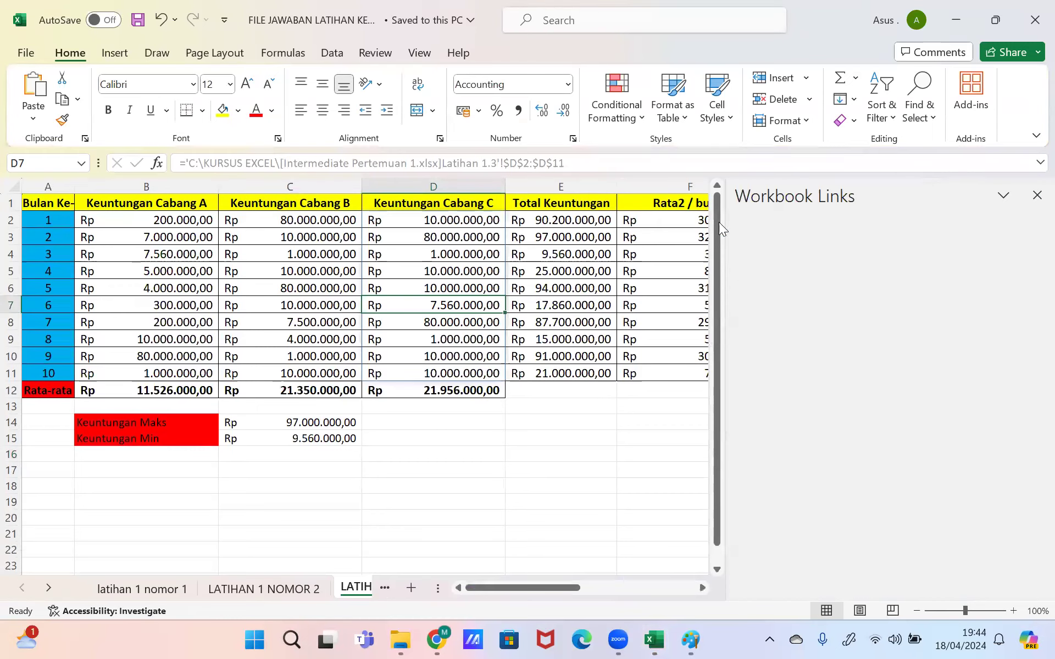
{"action": "left_click", "coordinate": [1034, 198]}
Step: Expand and collapse the formula bar, then start editing B2's linked formula
{"action": "left_click", "coordinate": [1039, 164]}
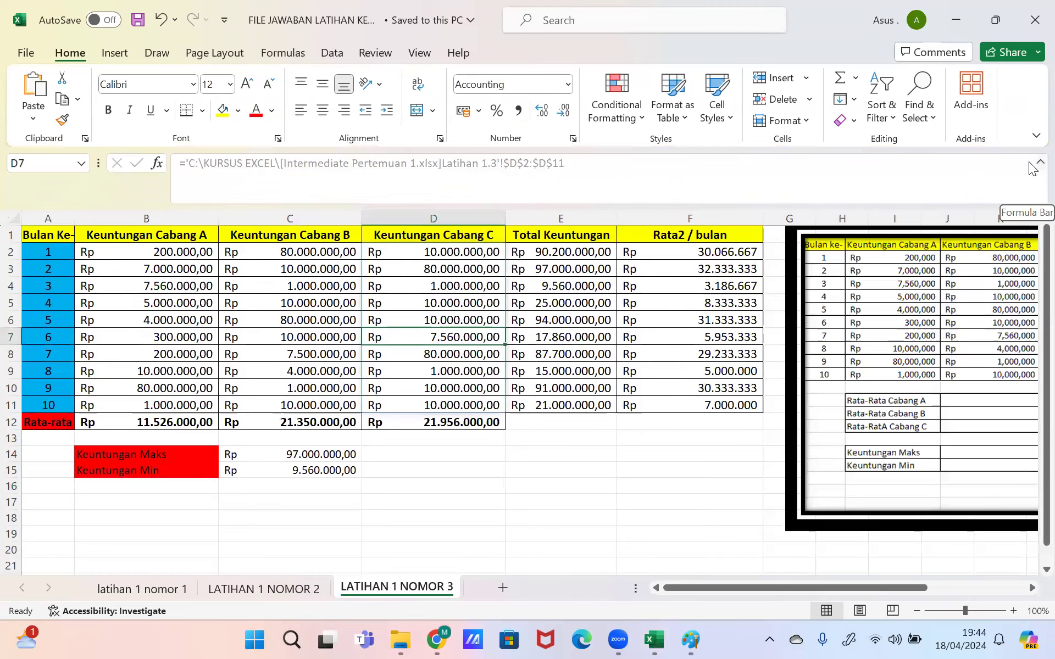
{"action": "left_click", "coordinate": [1038, 164]}
{"action": "left_click", "coordinate": [355, 473]}
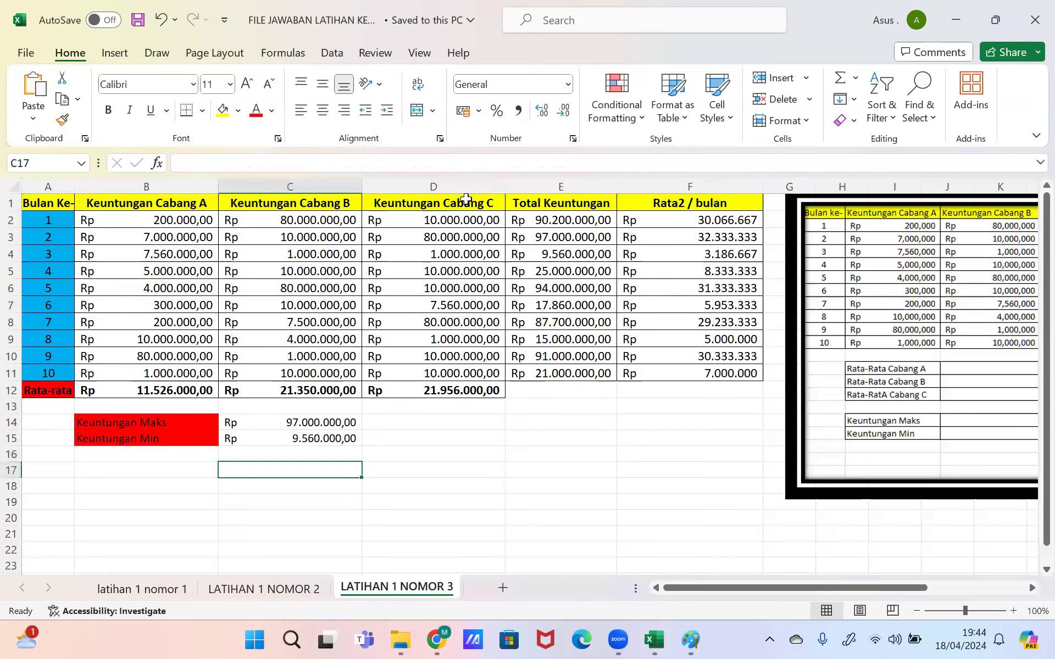
{"action": "left_click", "coordinate": [155, 222]}
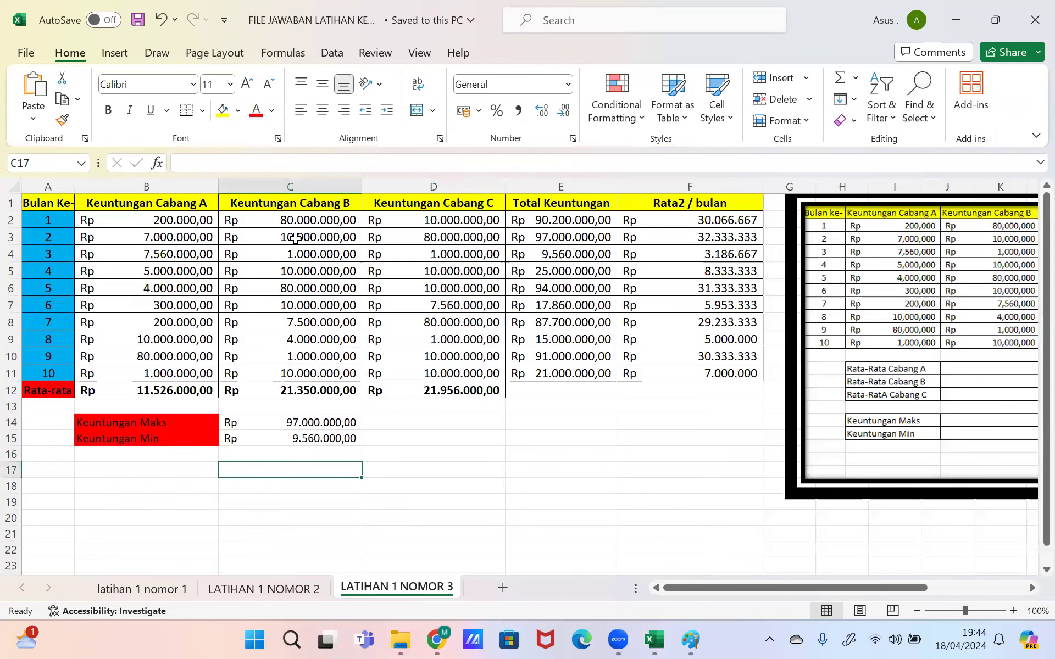
{"action": "left_click", "coordinate": [561, 166]}
Step: Cancel the Update Values prompt and copy the Cabang A–C profit figures in B2:D11
{"action": "key", "text": "Return"}
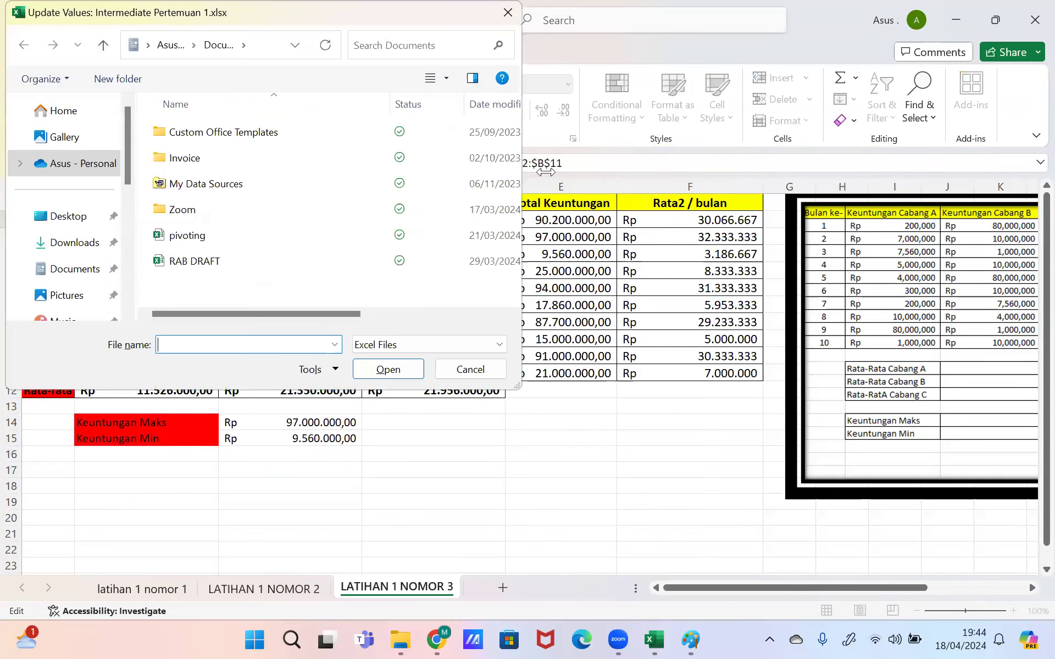
{"action": "key", "text": "Escape"}
{"action": "left_click_drag", "start_coordinate": [165, 220], "coordinate": [496, 368]}
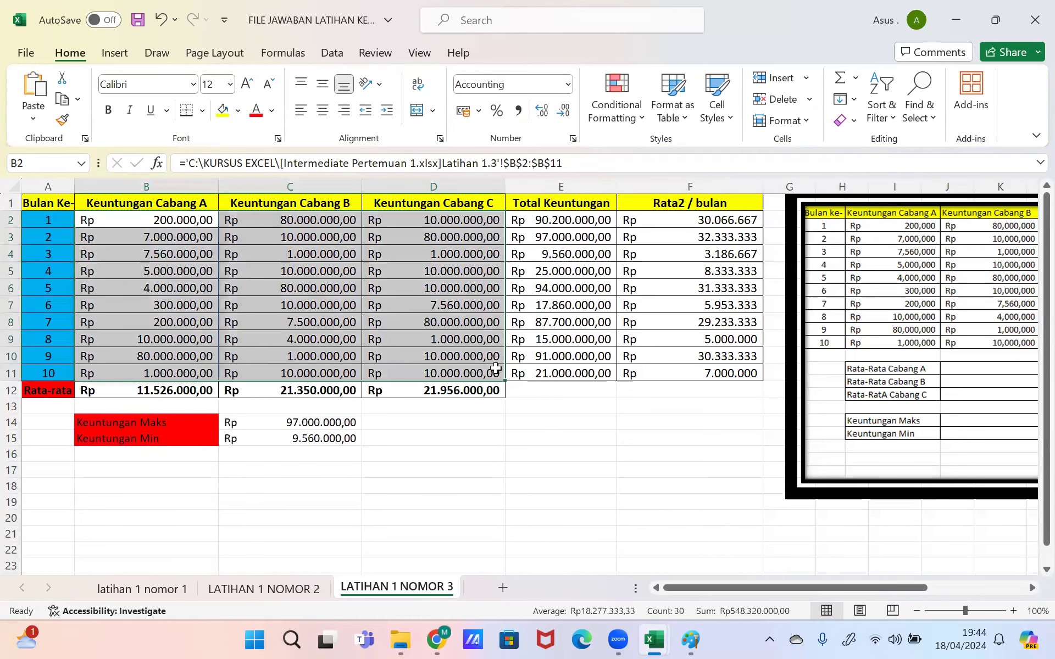
{"action": "key", "text": "ctrl+c"}
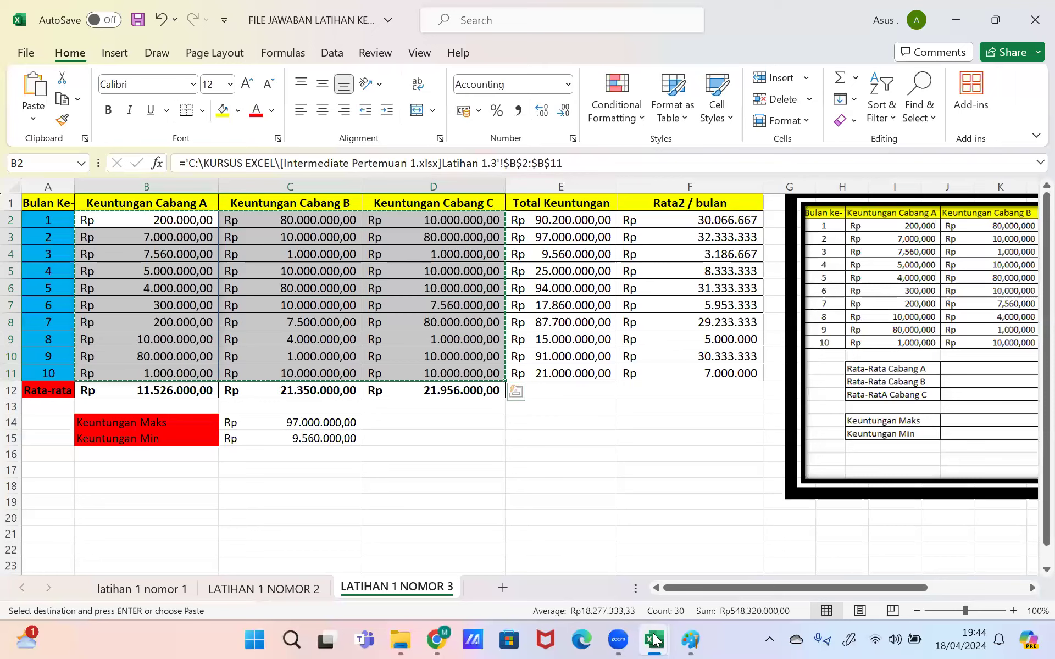
Step: Check B2 in the empty exercise workbook, then return to the answer workbook
{"action": "mouse_move", "coordinate": [654, 639]}
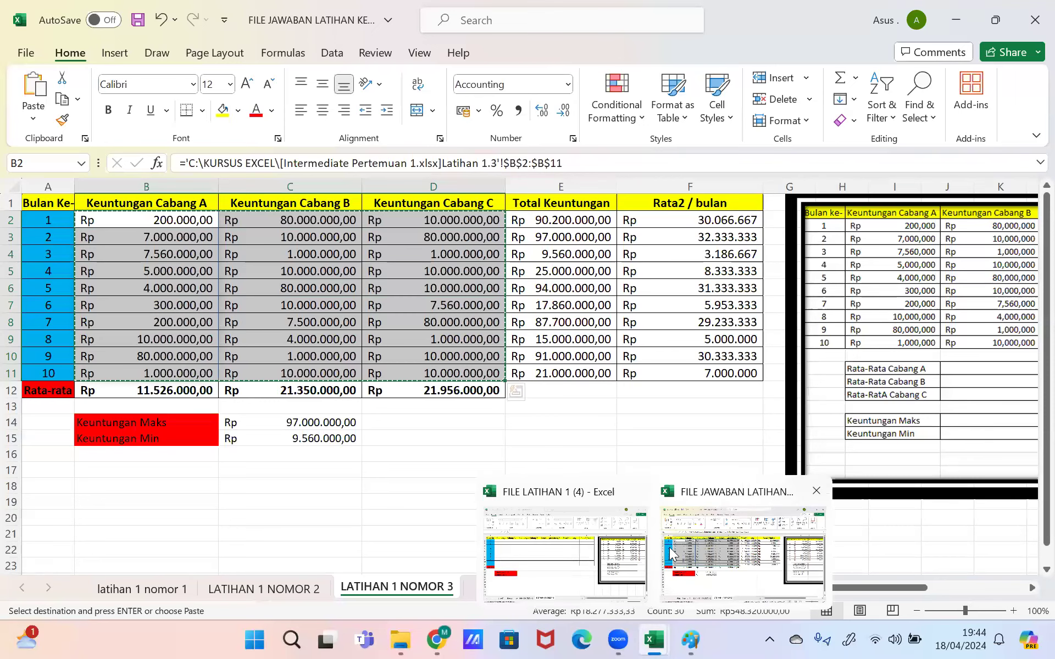
{"action": "left_click", "coordinate": [592, 549]}
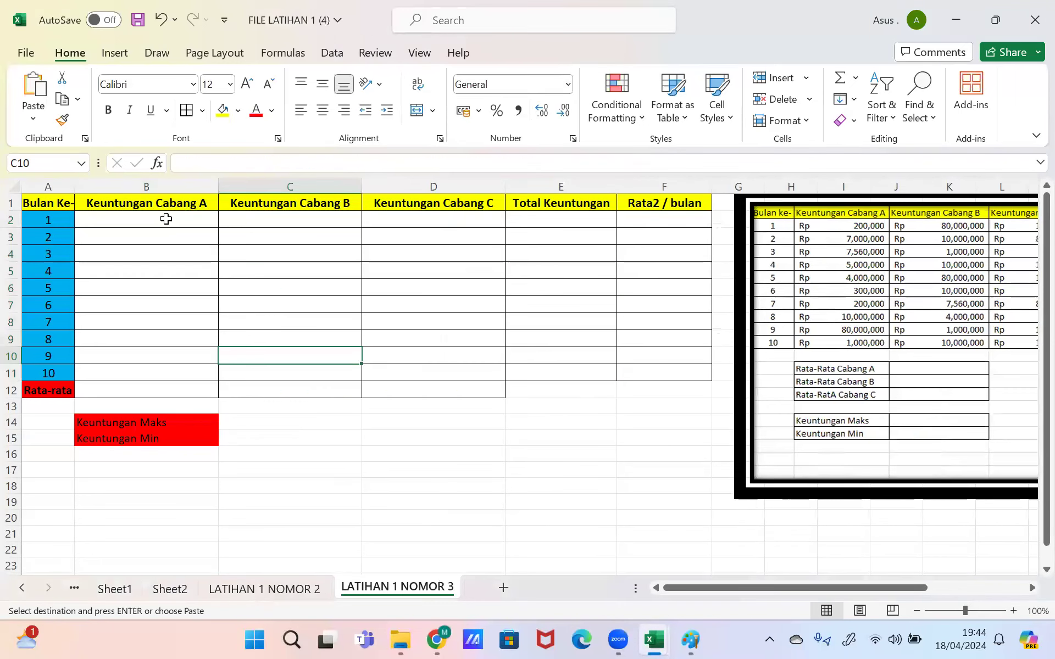
{"action": "left_click", "coordinate": [166, 220]}
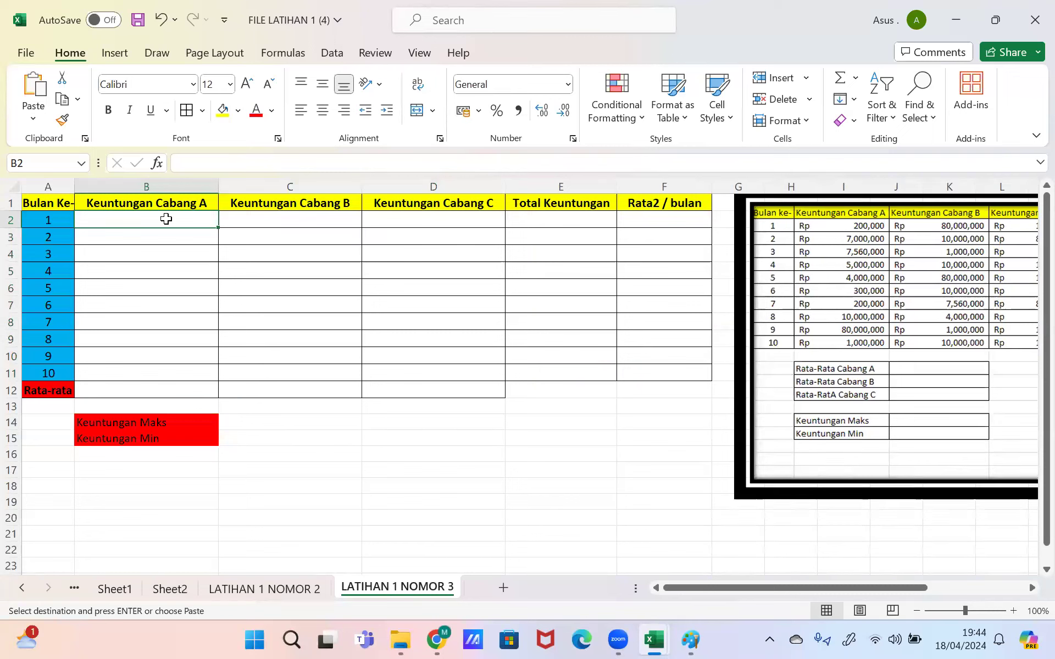
{"action": "mouse_move", "coordinate": [657, 640]}
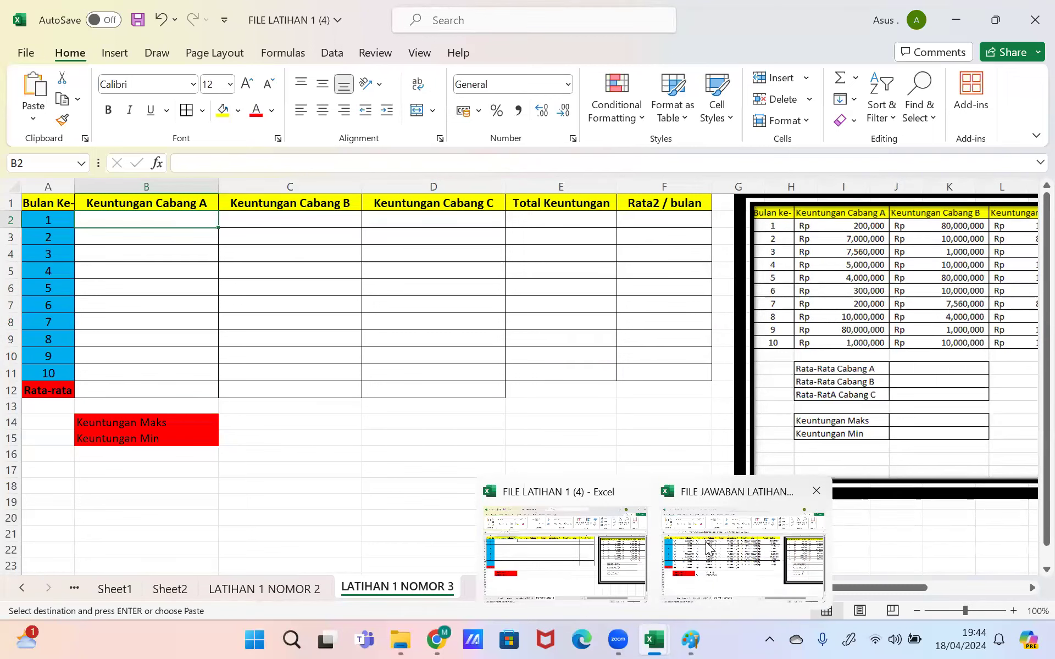
{"action": "left_click", "coordinate": [712, 558]}
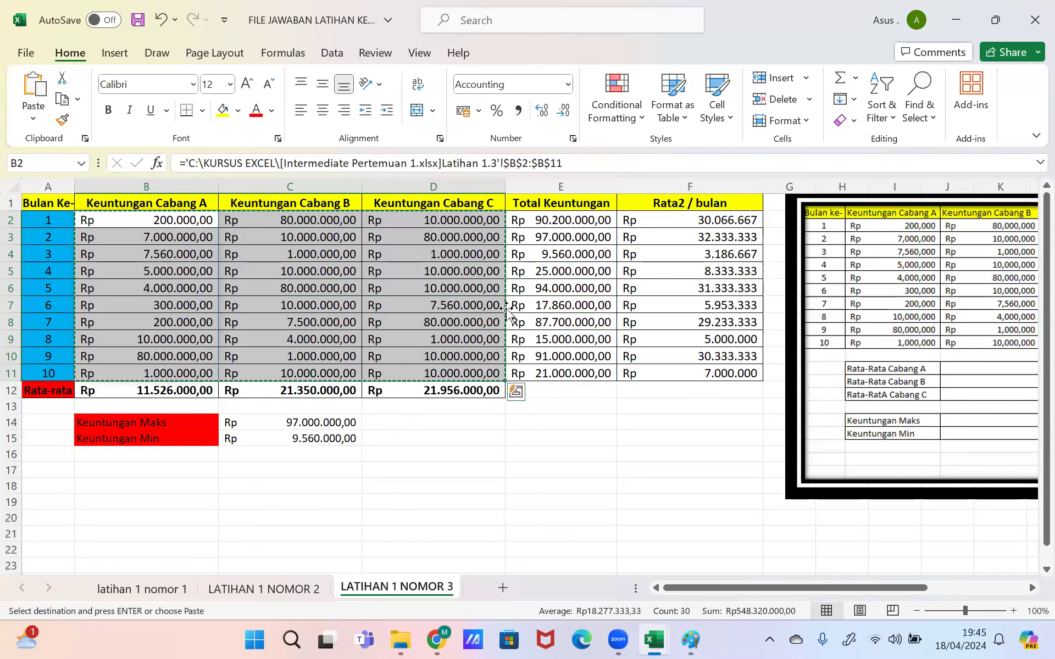
Step: Copy the profit range again and bring up paste options at B2 in FILE LATIHAN 1 (4)
{"action": "right_click", "coordinate": [467, 303]}
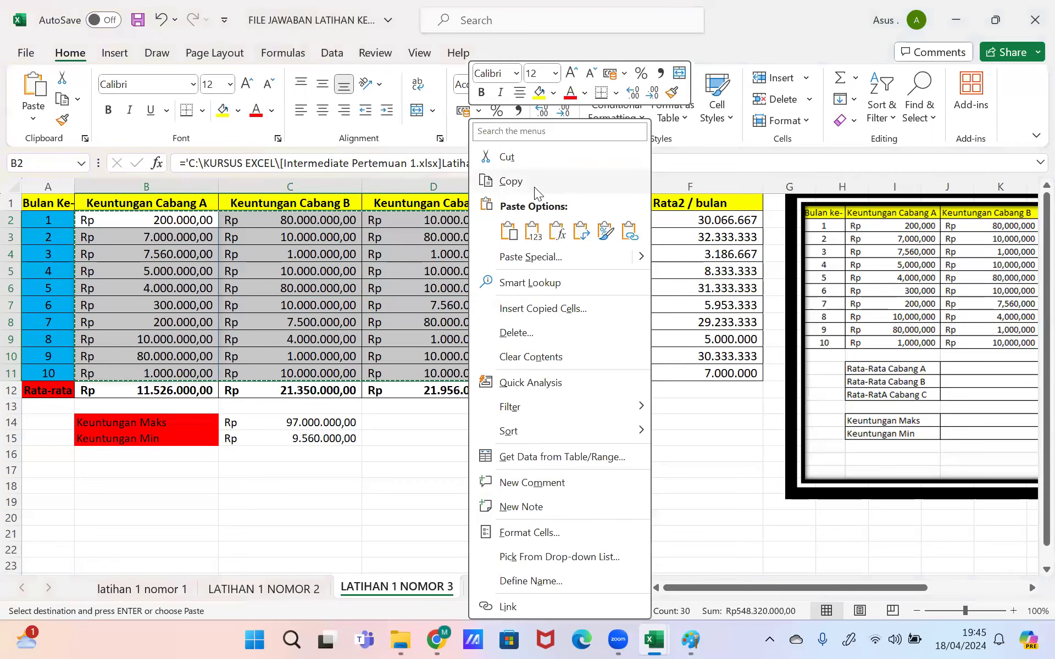
{"action": "left_click", "coordinate": [533, 183]}
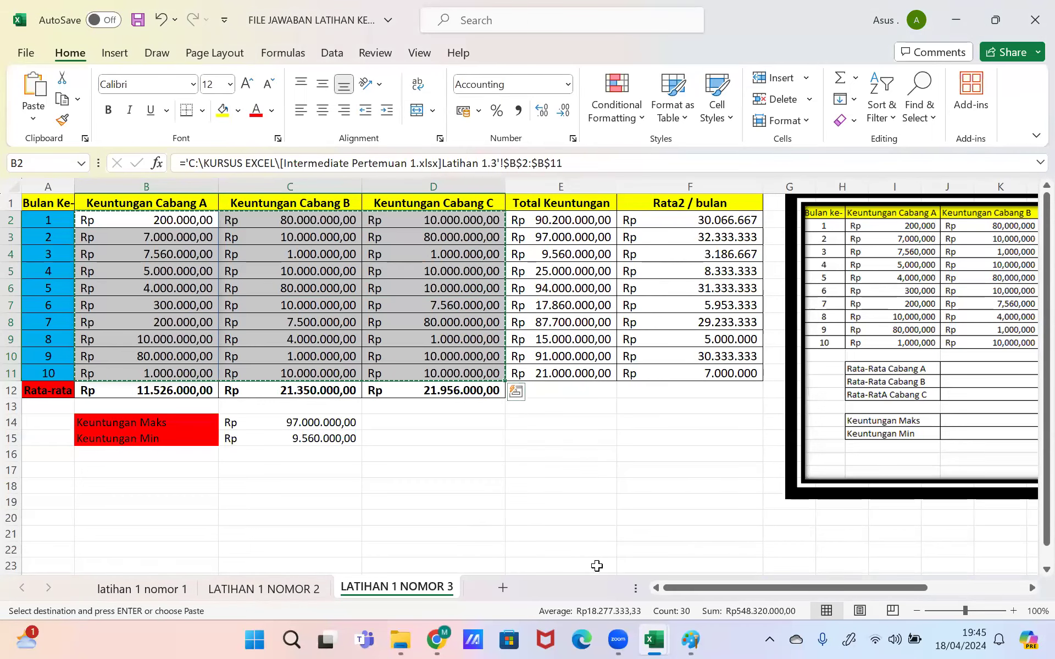
{"action": "mouse_move", "coordinate": [668, 639]}
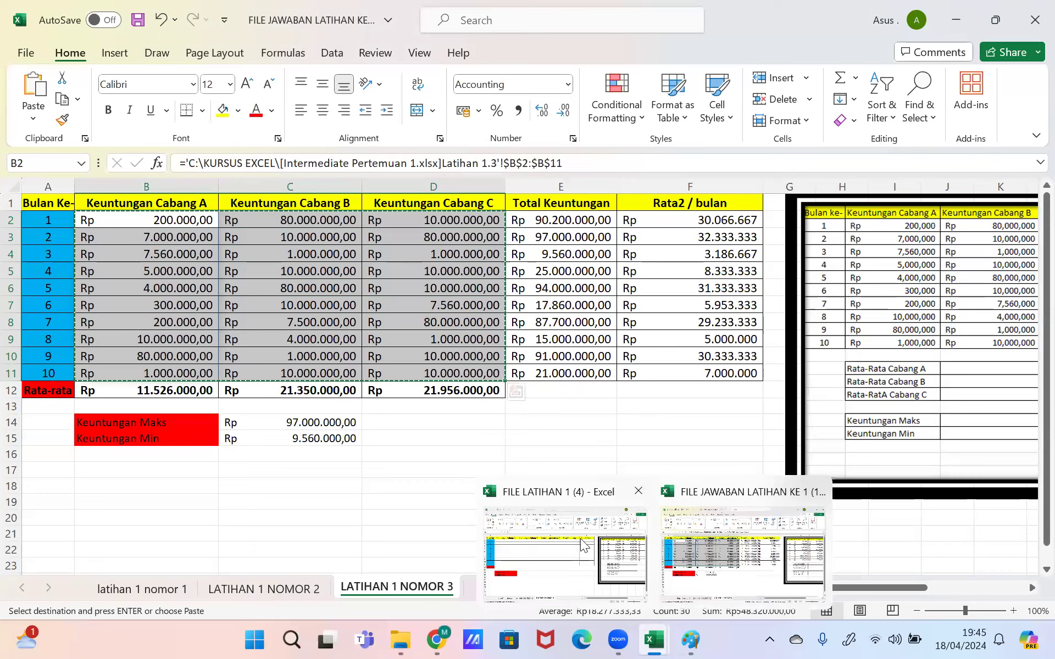
{"action": "left_click", "coordinate": [582, 544]}
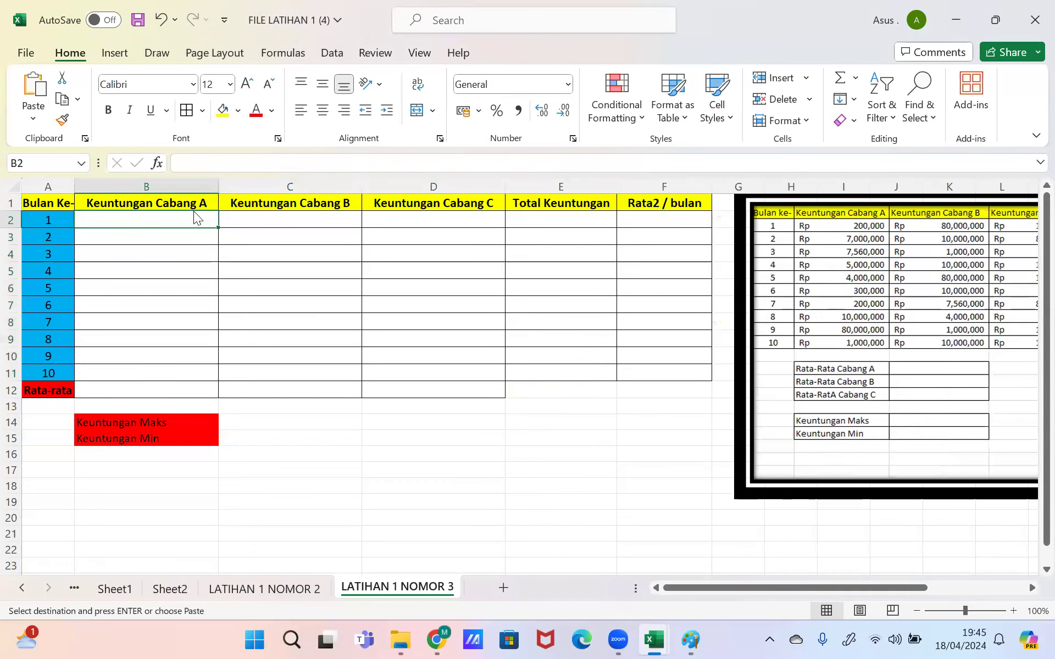
{"action": "right_click", "coordinate": [176, 218]}
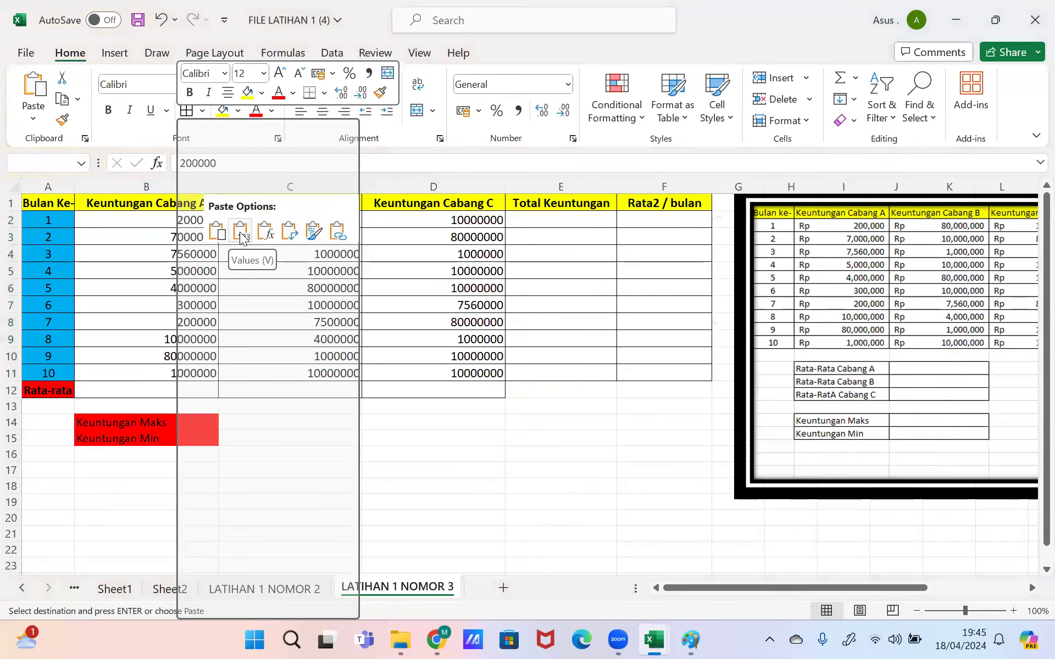
Step: Paste the profit figures into B2:D11 as values, then select D18
{"action": "left_click", "coordinate": [240, 231]}
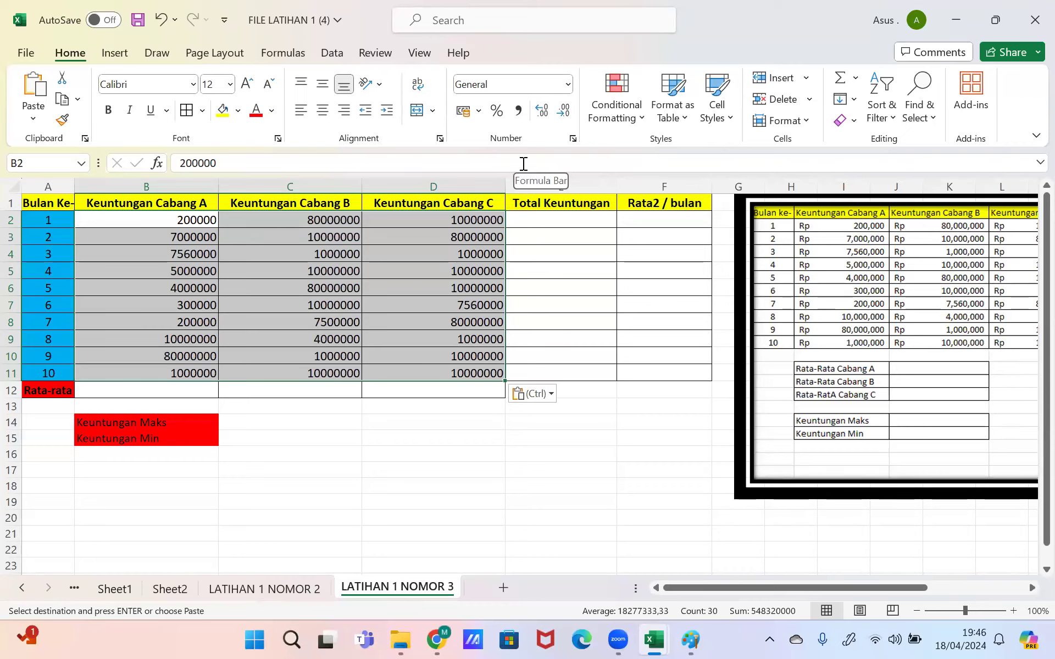
{"action": "left_click", "coordinate": [394, 486]}
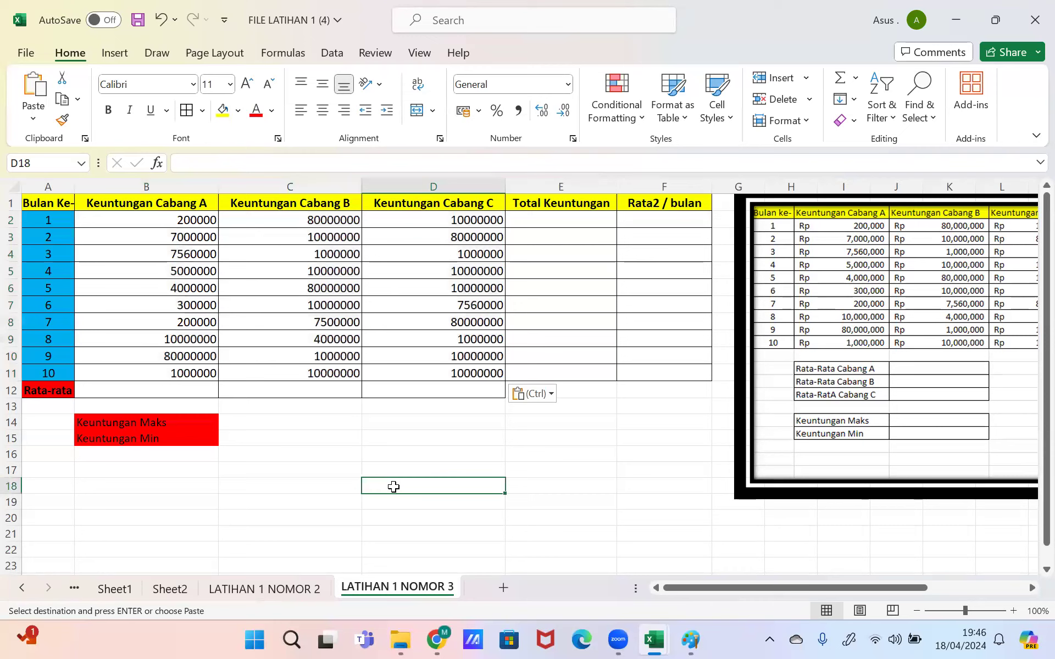
{"action": "type", "text": "="}
{"action": "key", "text": "BackSpace"}
{"action": "type", "text": "Rp.200.000"}
{"action": "key", "text": "Return"}
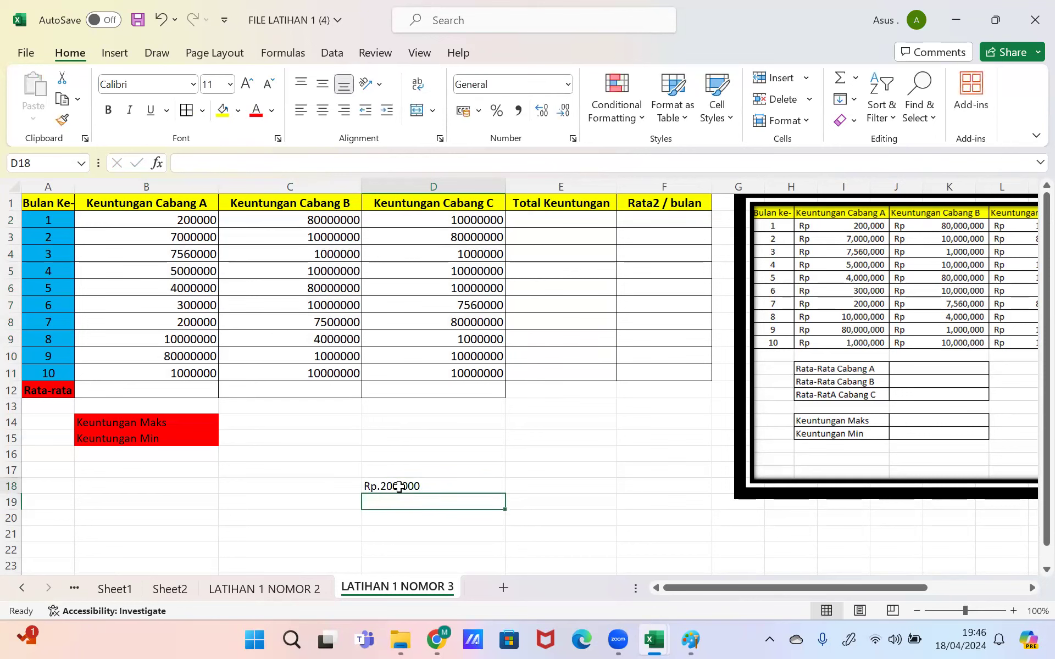
{"action": "left_click", "coordinate": [400, 487]}
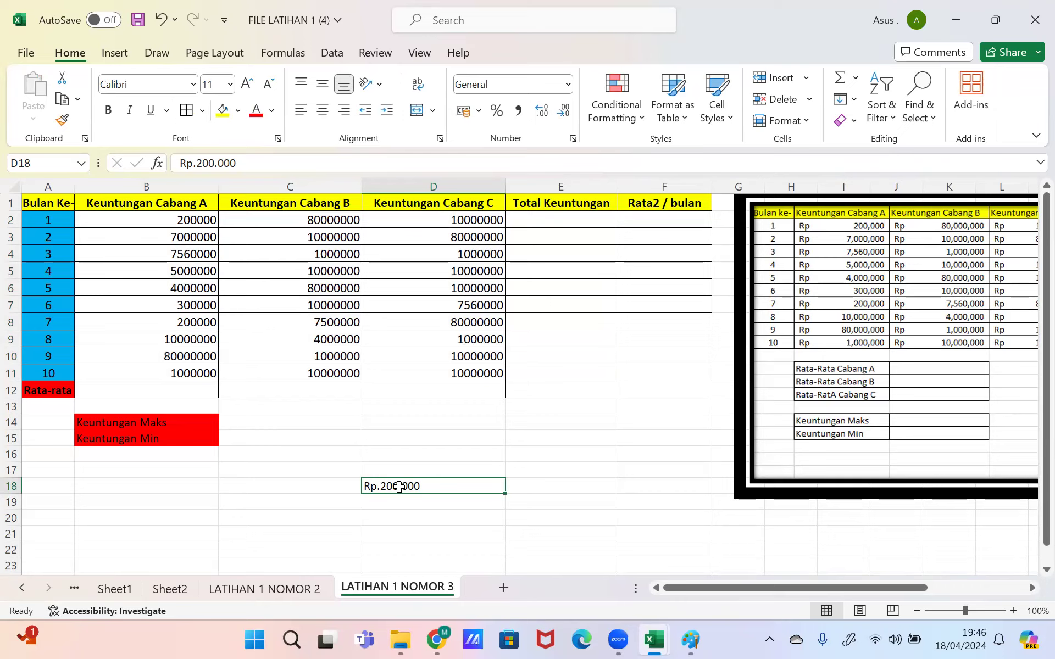
{"action": "key", "text": "BackSpace"}
{"action": "key", "text": "Return"}
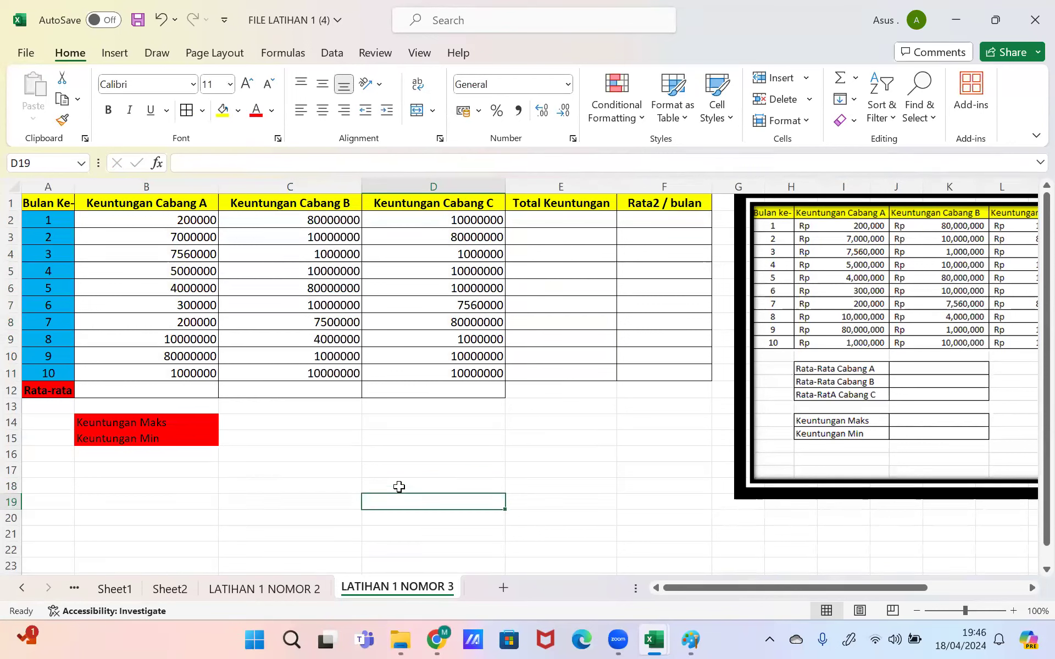
{"action": "left_click", "coordinate": [177, 222]}
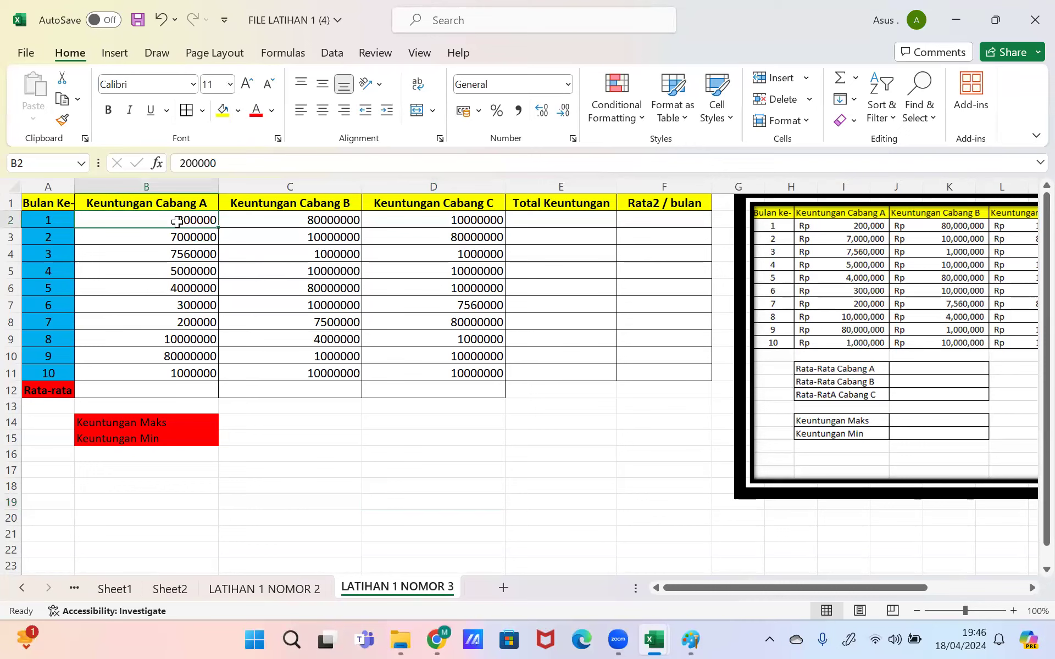
Step: Select the table body B2:F12 and open Format Cells
{"action": "left_click_drag", "start_coordinate": [176, 222], "coordinate": [690, 391]}
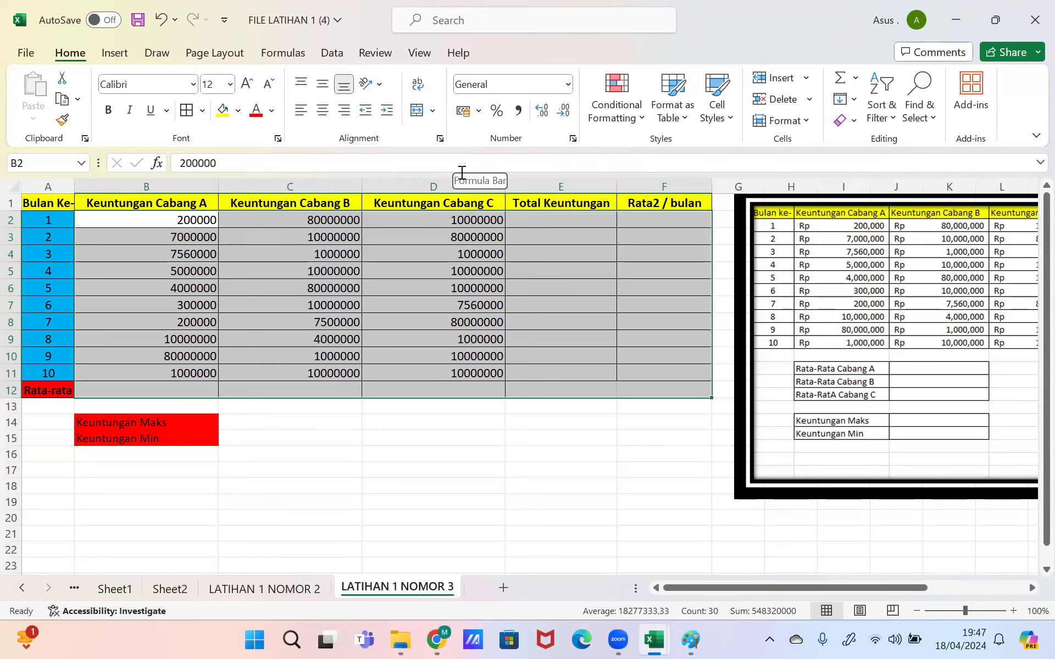
{"action": "left_click", "coordinate": [572, 138]}
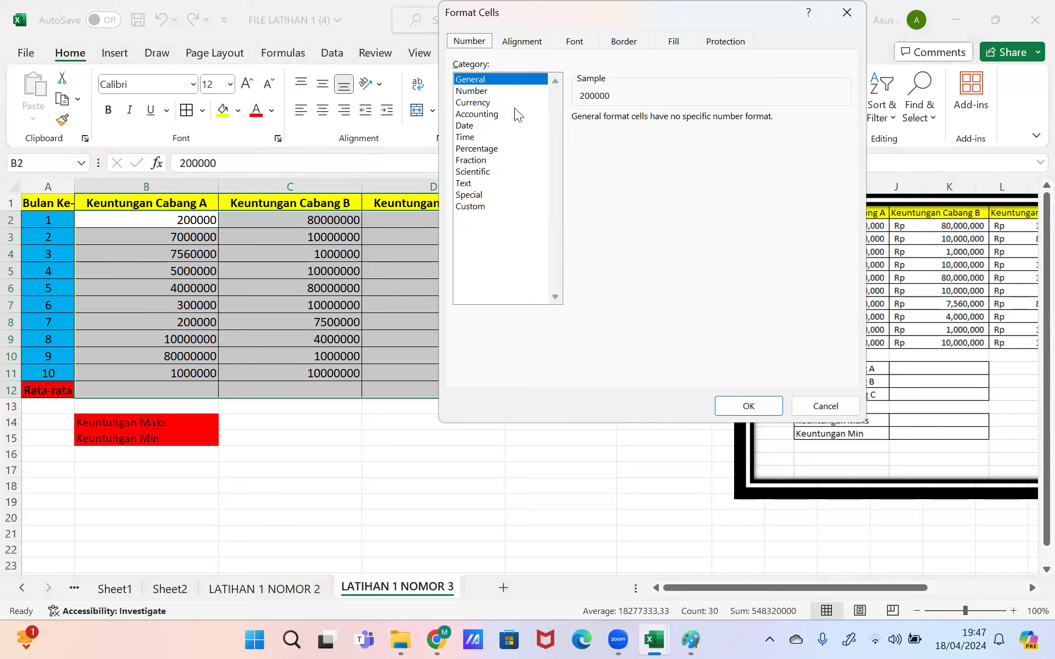
Step: Format the profit table as Accounting with the Rp symbol and 2 decimal places
{"action": "left_click", "coordinate": [497, 113]}
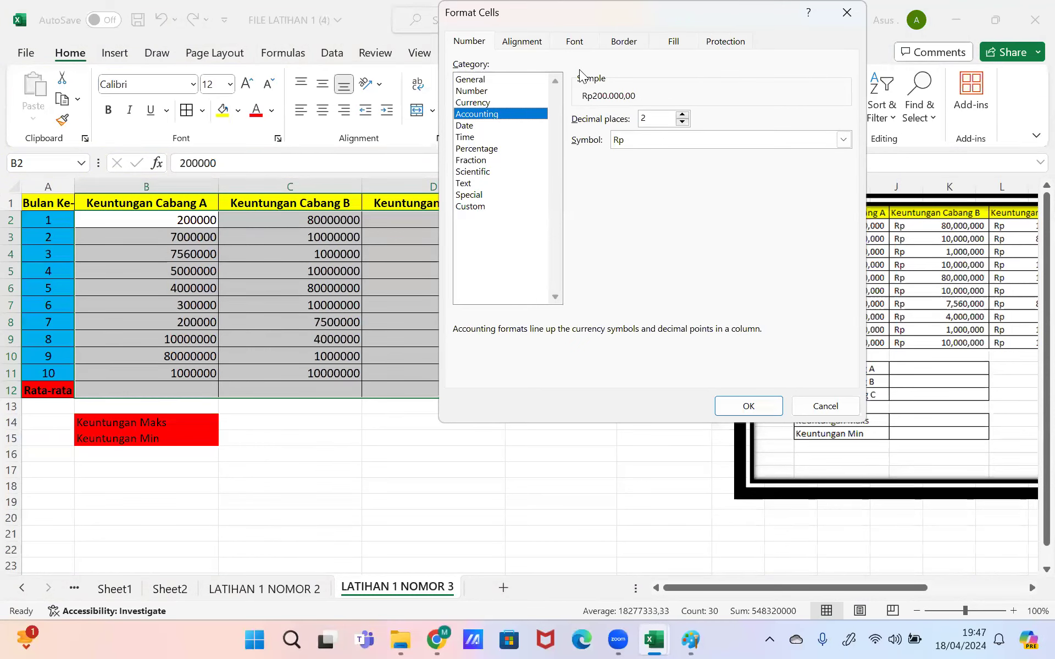
{"action": "left_click_drag", "start_coordinate": [560, 21], "coordinate": [512, 29]}
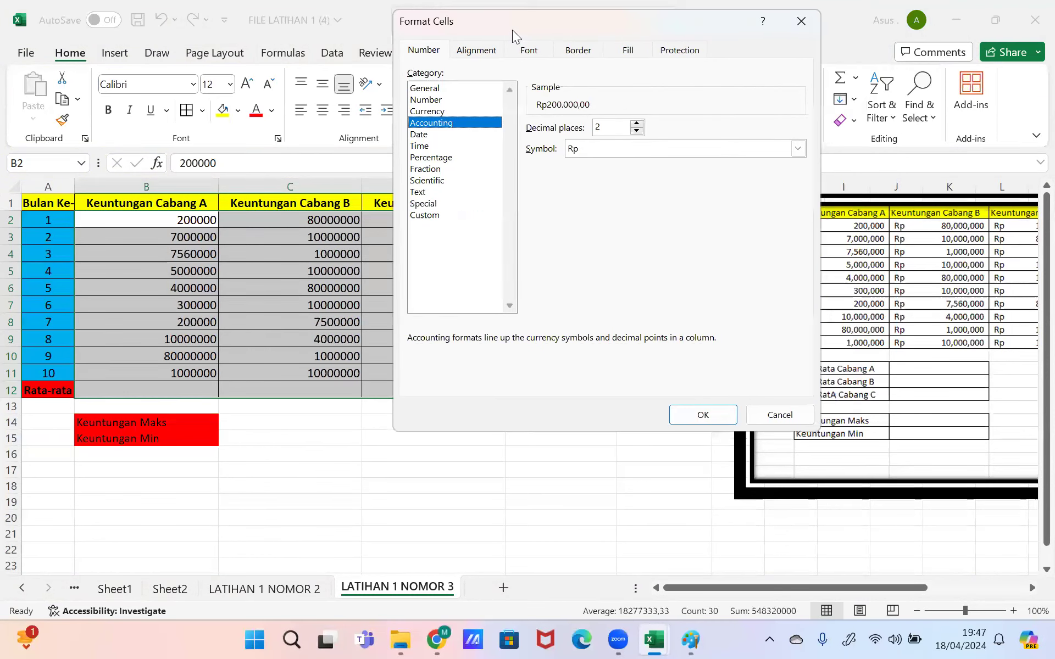
{"action": "left_click", "coordinate": [317, 300]}
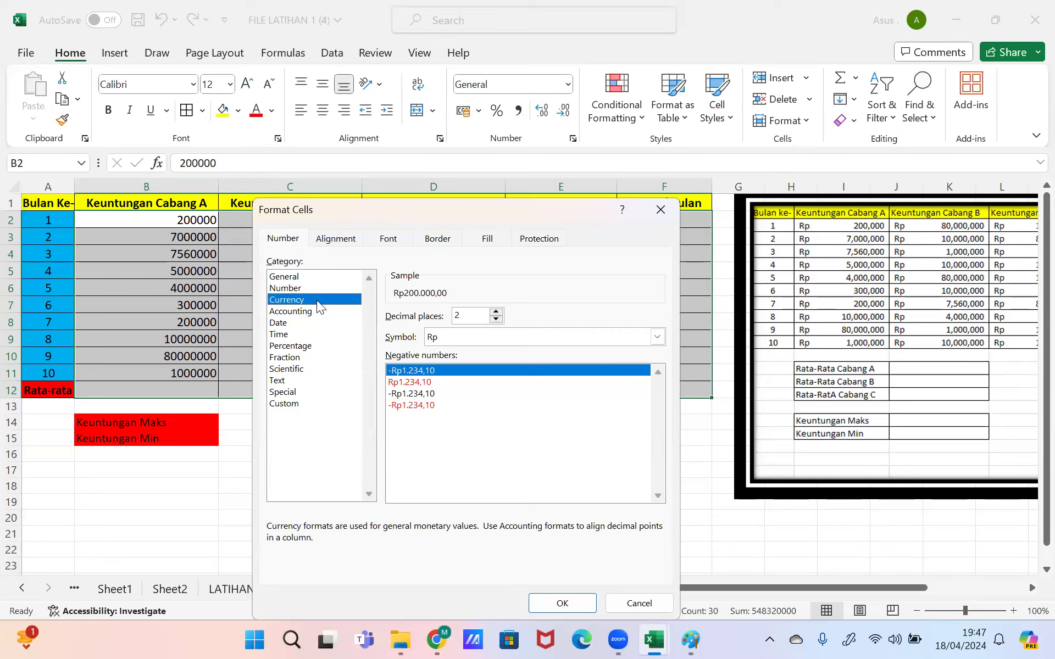
{"action": "left_click", "coordinate": [302, 79]}
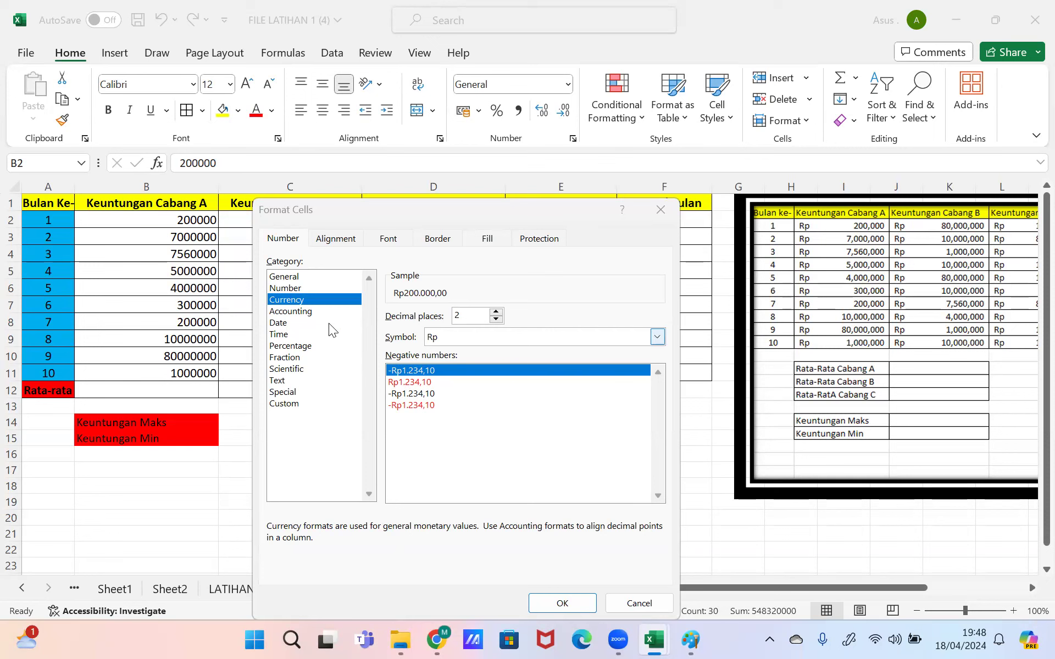
{"action": "left_click", "coordinate": [314, 312]}
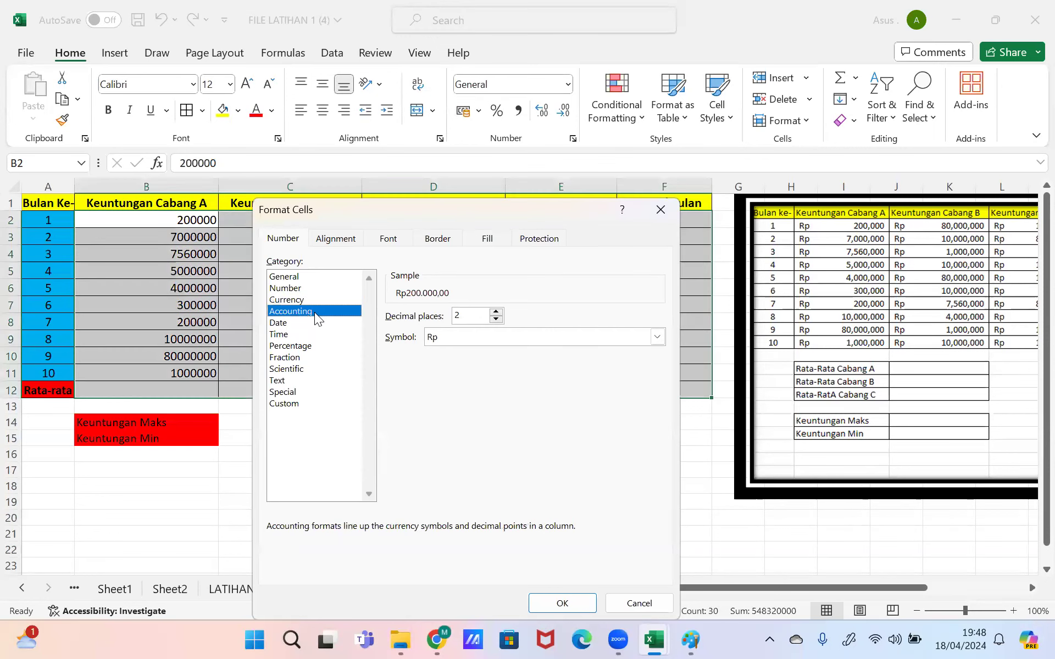
{"action": "left_click", "coordinate": [563, 603]}
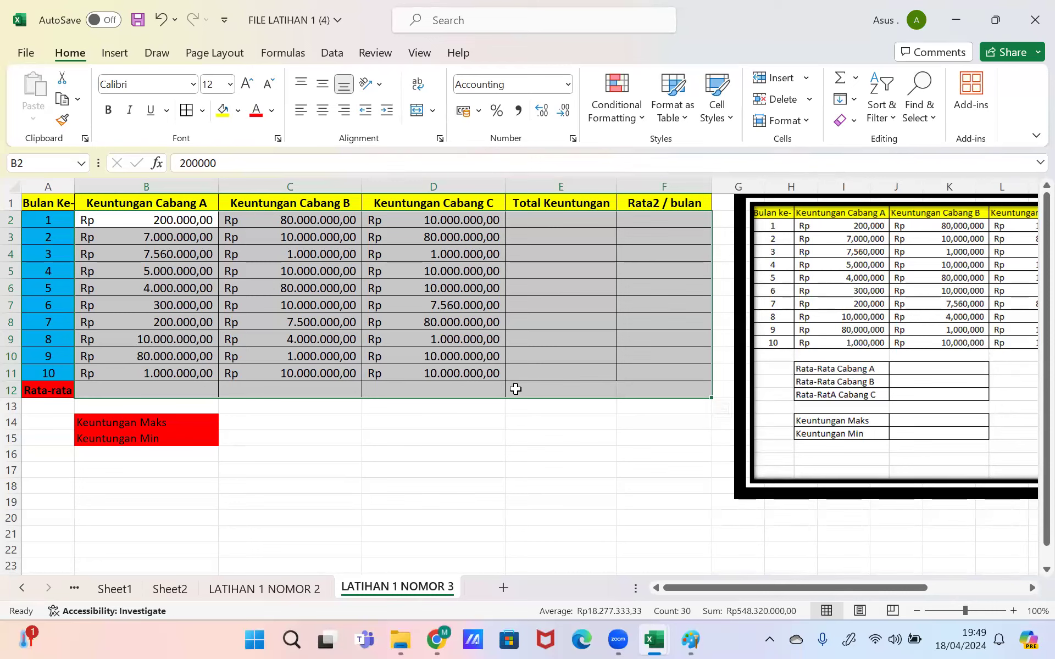
Step: Deselect the table and select cell D17 for a helper note
{"action": "left_click", "coordinate": [539, 271]}
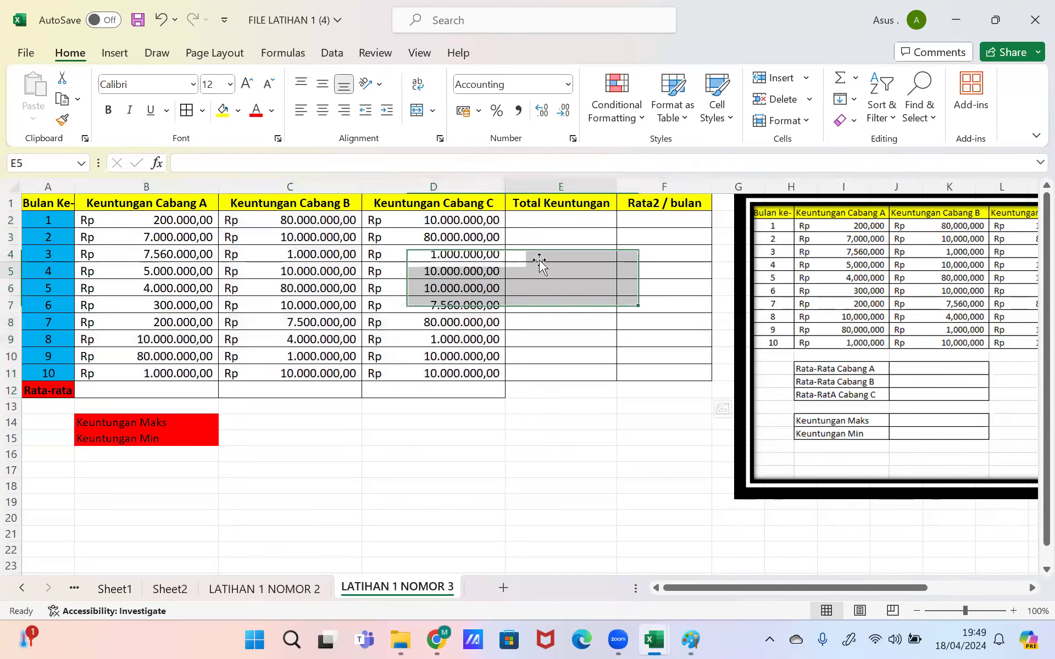
{"action": "left_click", "coordinate": [412, 475]}
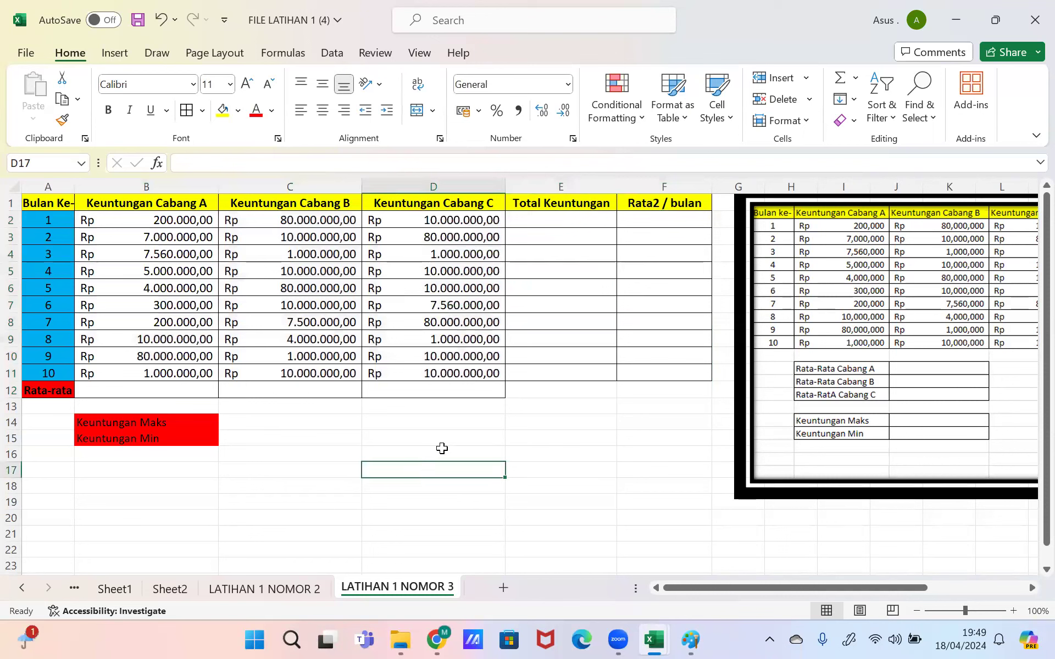
Step: Type tambah, rata2, maksimal and minimal down column D from D17
{"action": "type", "text": "tambah"}
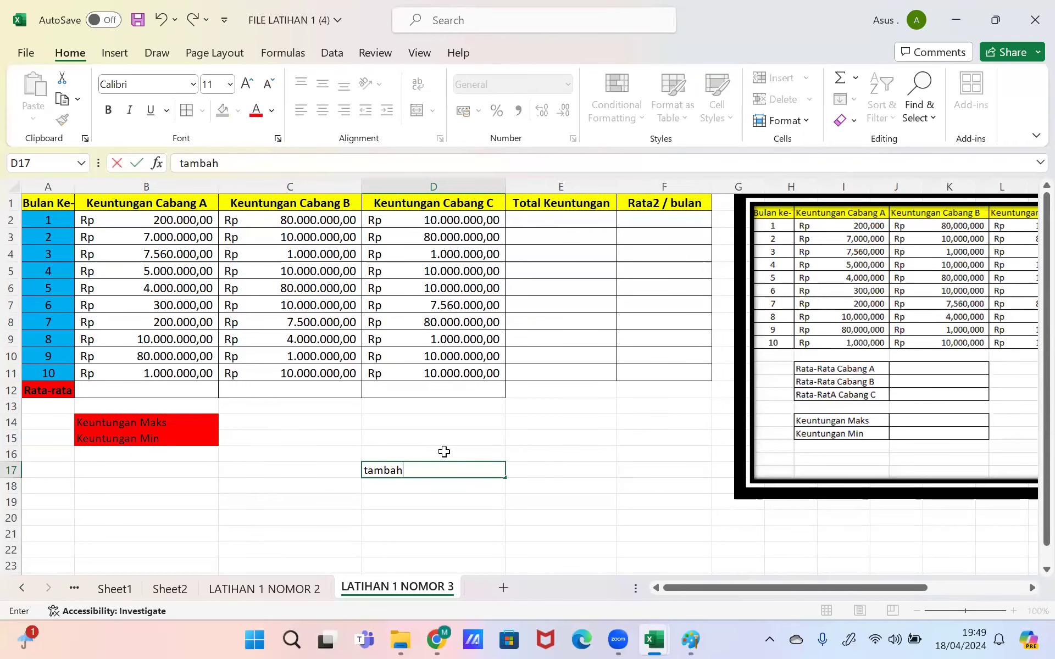
{"action": "key", "text": "Tab"}
{"action": "key", "text": "Return"}
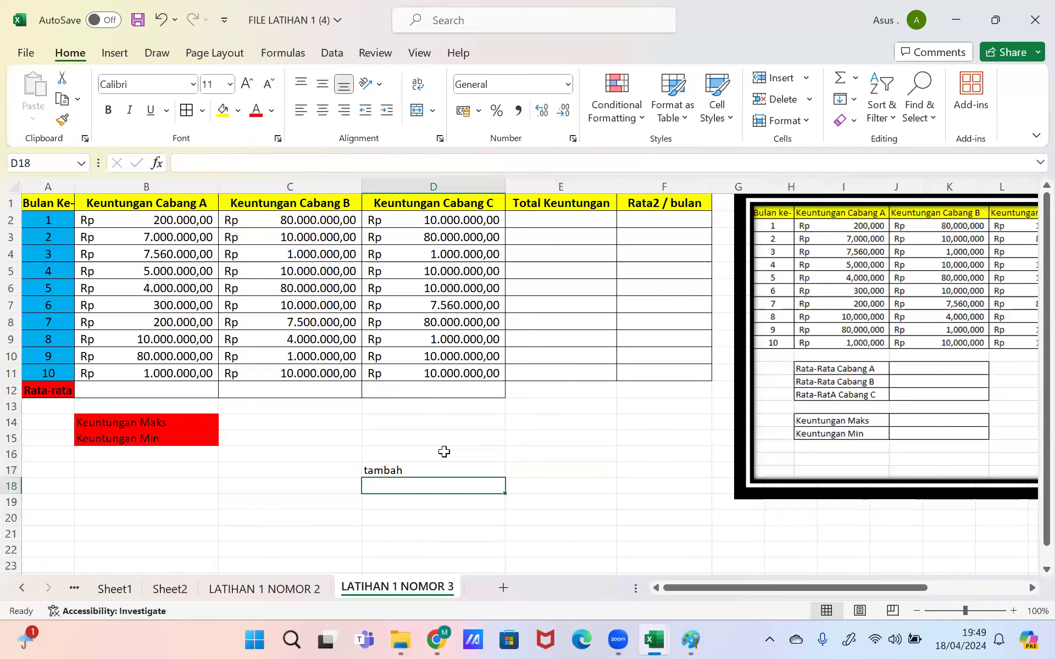
{"action": "type", "text": "rata2"}
{"action": "key", "text": "Return"}
{"action": "type", "text": "maksimal"}
{"action": "key", "text": "Return"}
{"action": "type", "text": "minimal"}
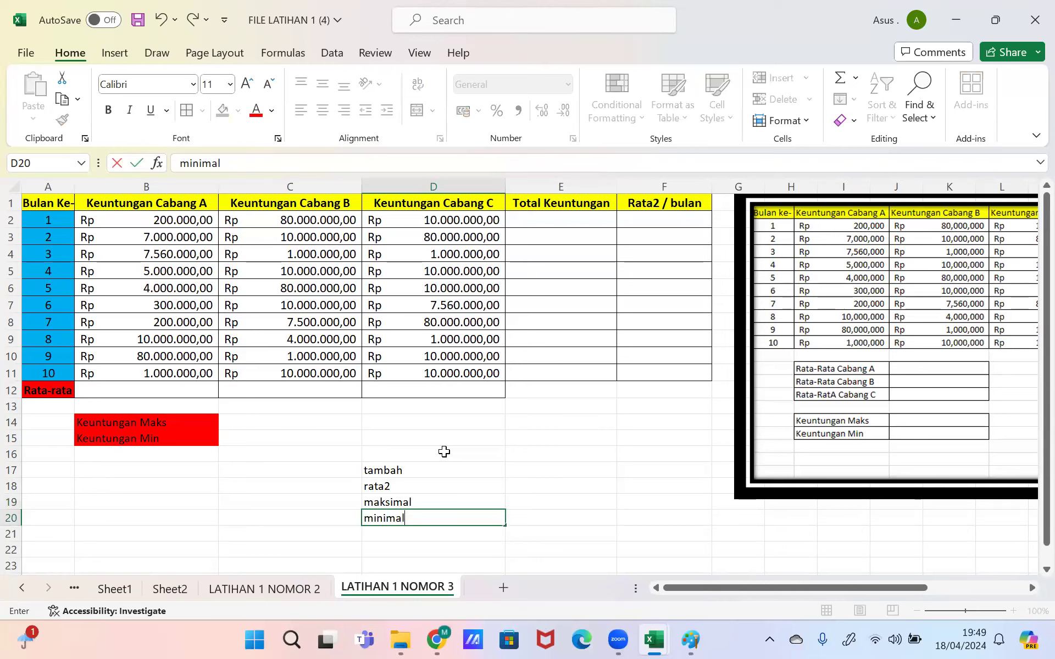
{"action": "key", "text": "Return"}
Step: Type sum, average, max and min down E17:E20 beside the words
{"action": "key", "text": "Up"}
{"action": "key", "text": "Up"}
{"action": "key", "text": "Up"}
{"action": "key", "text": "Up"}
{"action": "key", "text": "Right"}
{"action": "type", "text": "sum"}
{"action": "key", "text": "Return"}
{"action": "type", "text": "average"}
{"action": "key", "text": "Return"}
{"action": "type", "text": "max"}
{"action": "key", "text": "Return"}
{"action": "type", "text": "min"}
{"action": "key", "text": "Return"}
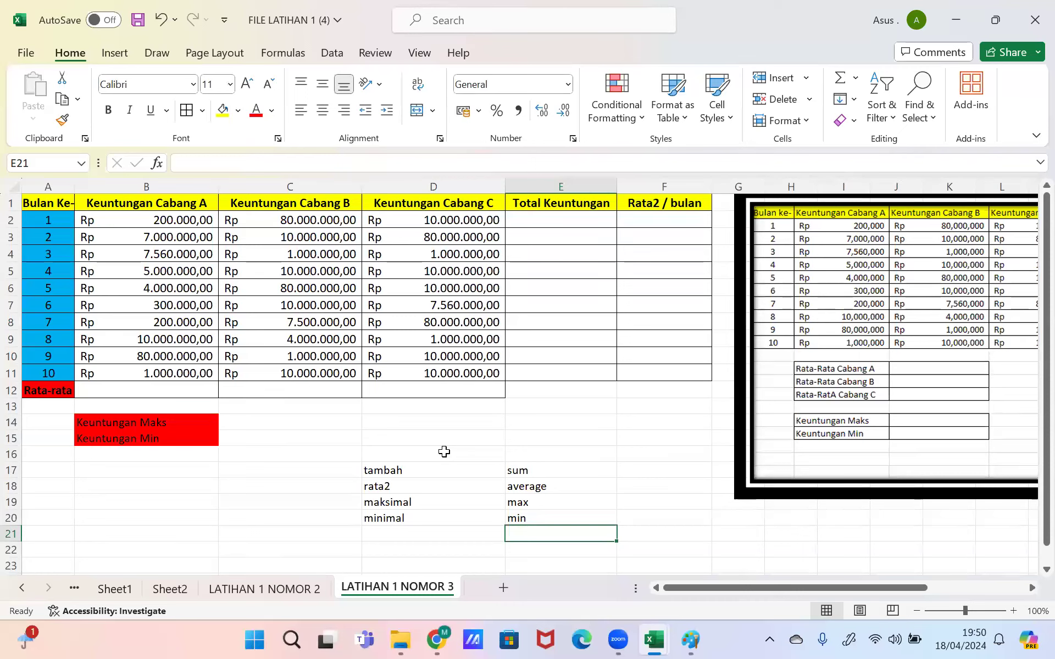
Step: Check month 1's branch values and select E2 for the total
{"action": "left_click", "coordinate": [48, 221]}
{"action": "left_click", "coordinate": [181, 220]}
{"action": "left_click", "coordinate": [270, 219]}
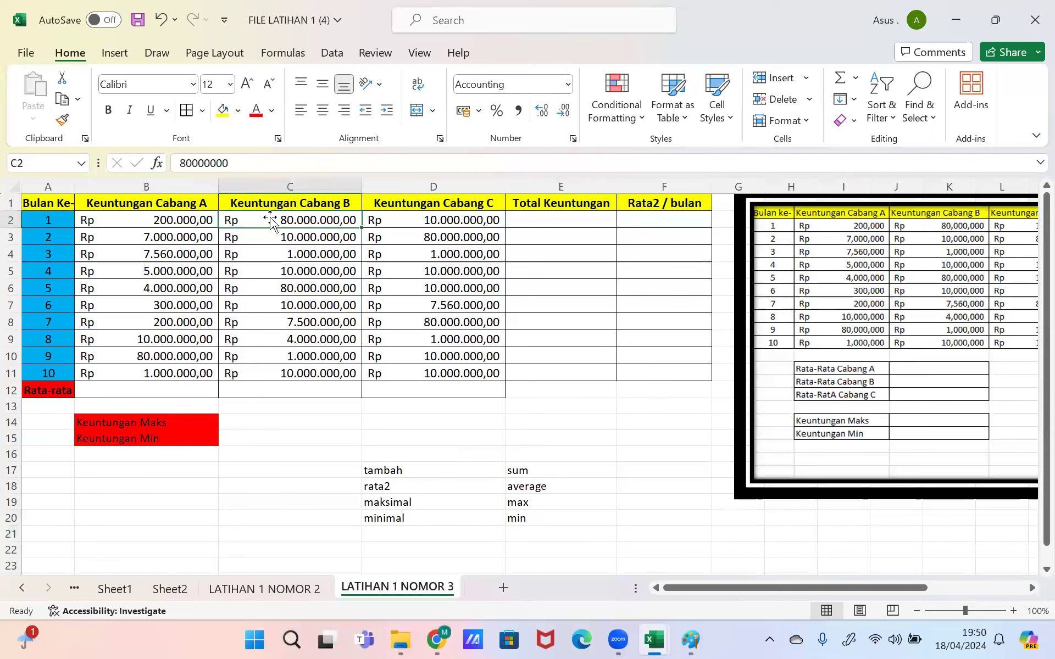
{"action": "left_click", "coordinate": [517, 226]}
{"action": "right_click", "coordinate": [517, 226]}
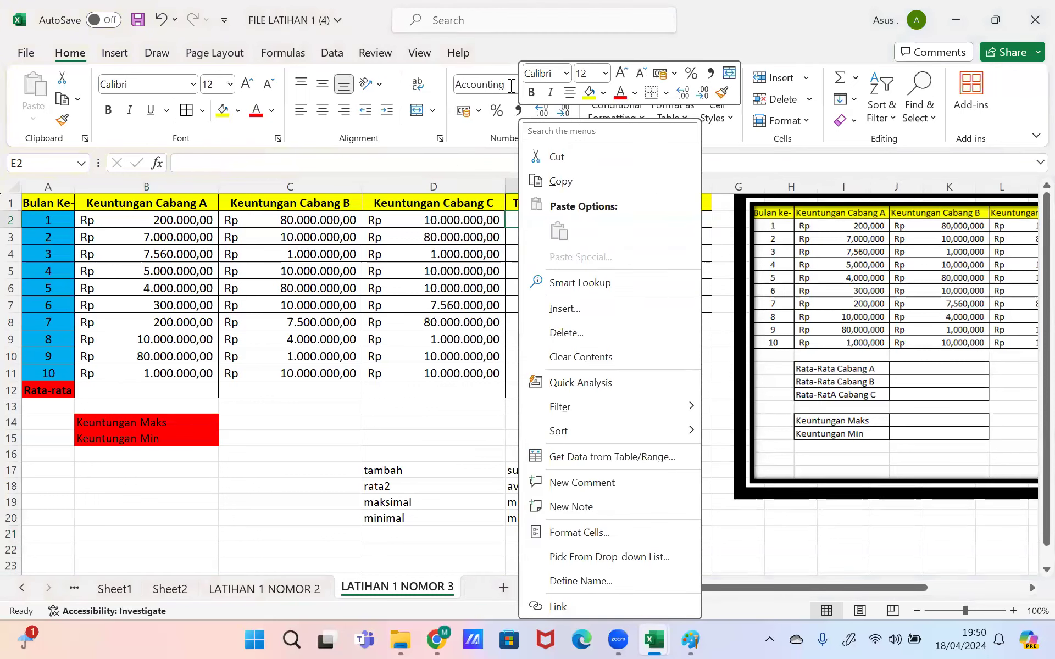
{"action": "key", "text": "Escape"}
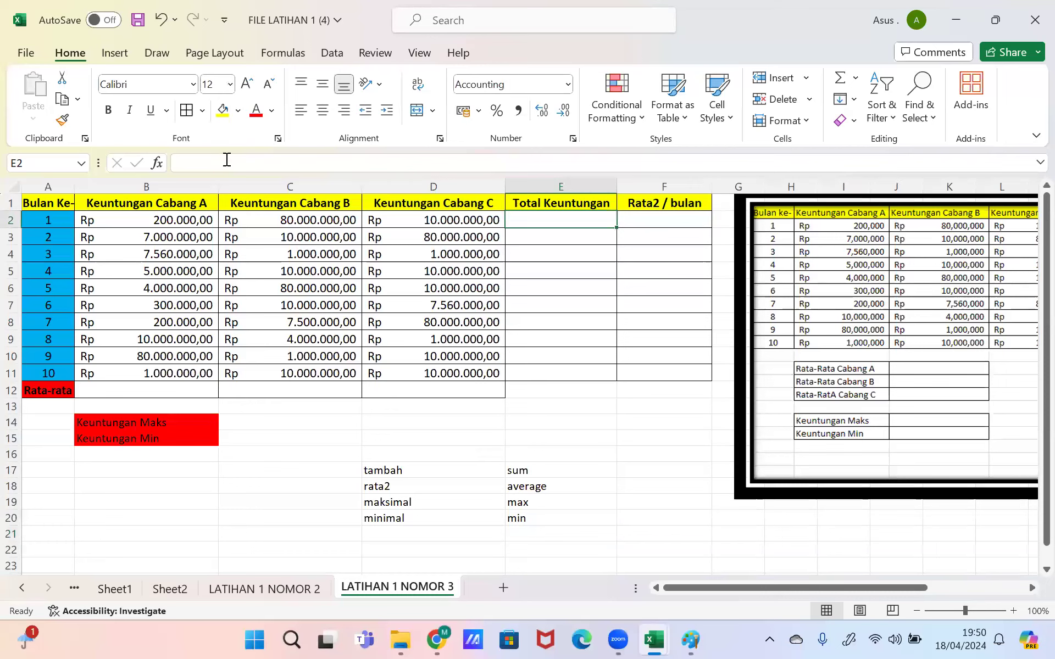
Step: Enter =SUM(B2:D2) in E2, giving a Rp 90.200.000,00 total for month 1
{"action": "left_click", "coordinate": [185, 170]}
{"action": "type", "text": "="}
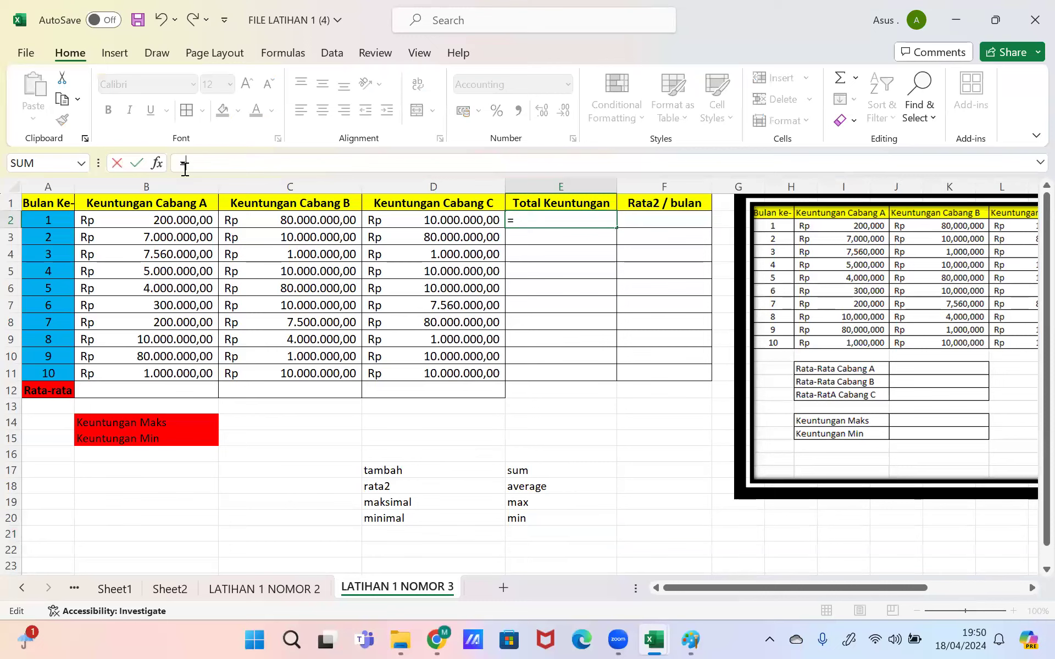
{"action": "type", "text": "su"}
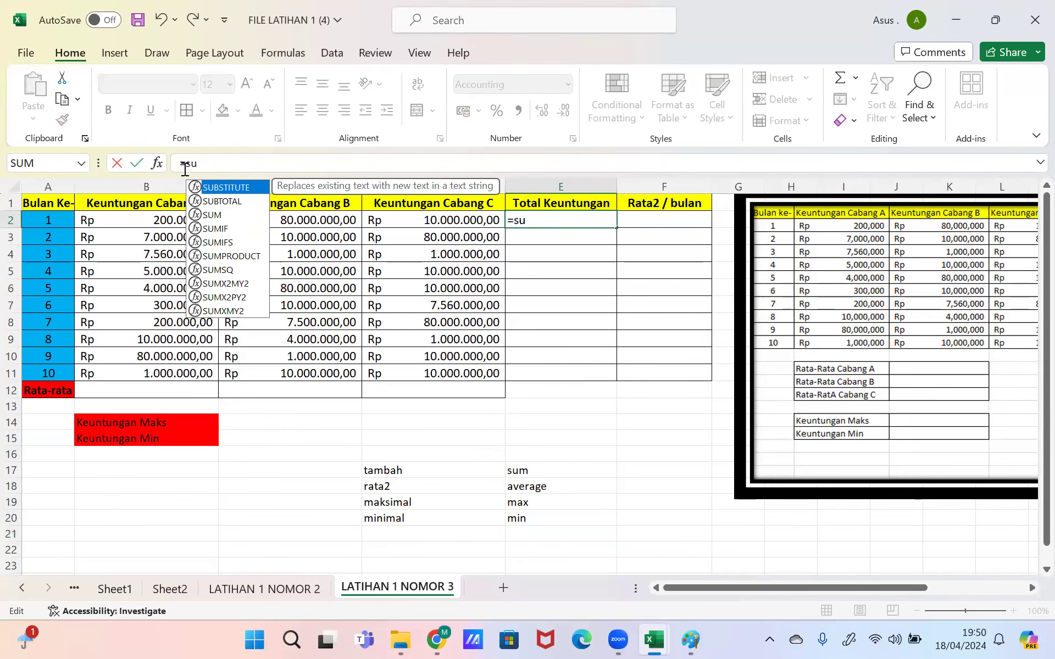
{"action": "key", "text": "Down"}
{"action": "key", "text": "Down"}
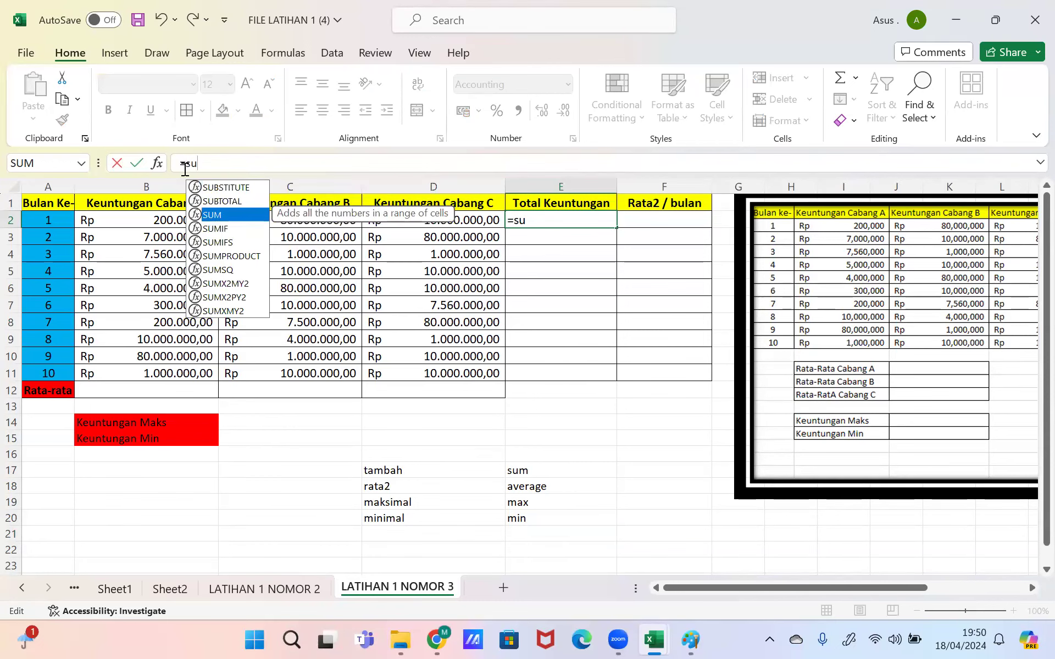
{"action": "key", "text": "Tab"}
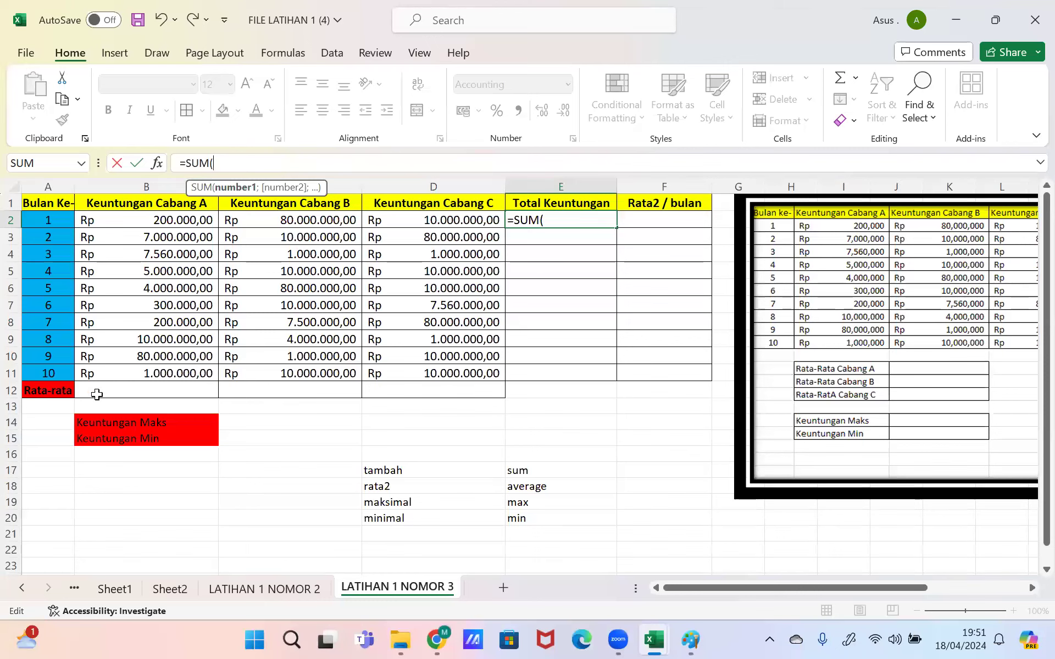
{"action": "left_click_drag", "start_coordinate": [141, 221], "coordinate": [405, 225]}
{"action": "key", "text": "BackSpace"}
{"action": "key", "text": "BackSpace"}
{"action": "key", "text": "BackSpace"}
{"action": "key", "text": "BackSpace"}
{"action": "key", "text": "BackSpace"}
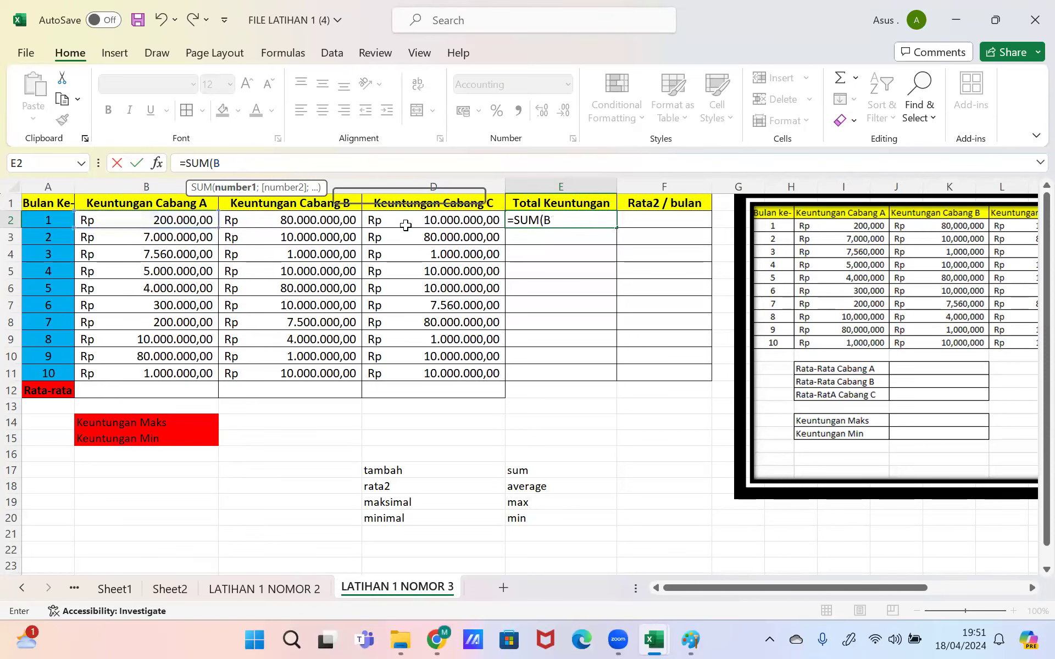
{"action": "type", "text": "b2:d2"}
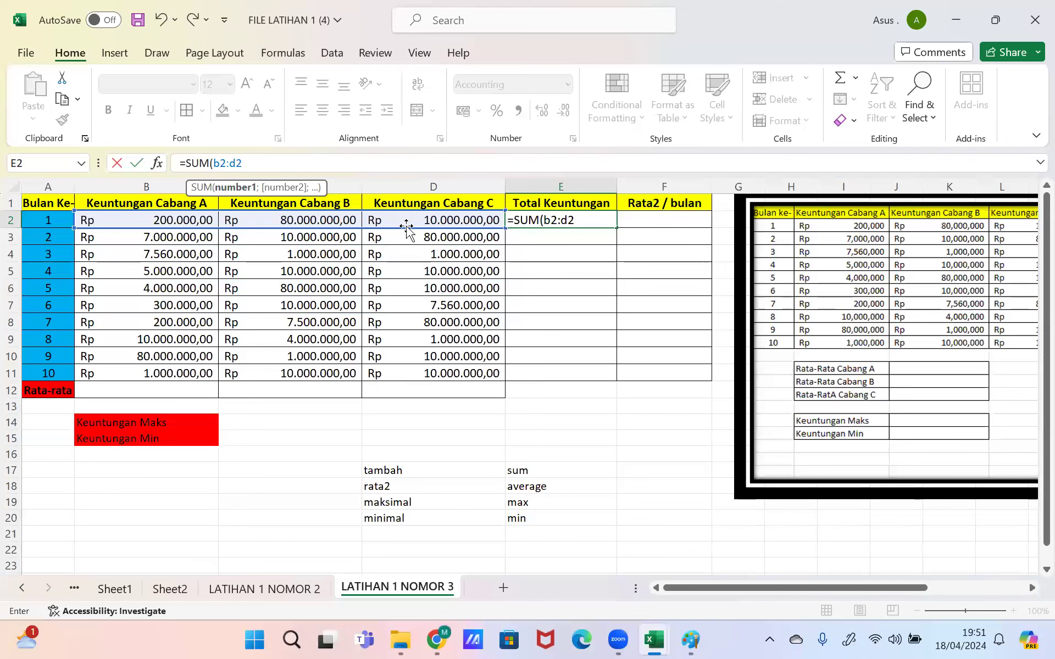
{"action": "key", "text": "Return"}
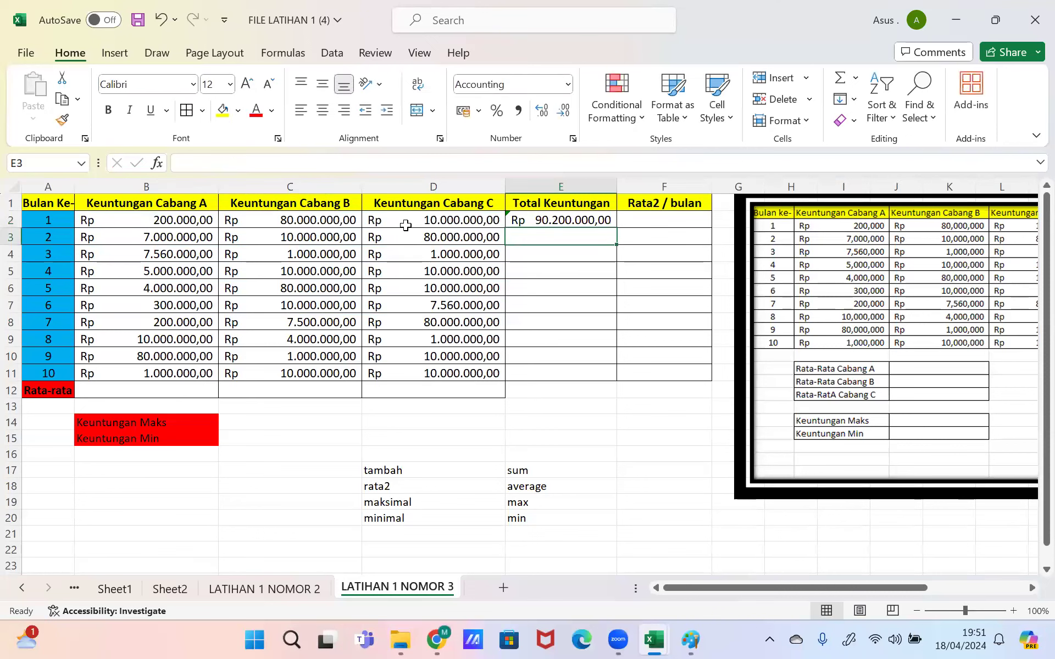
{"action": "left_click", "coordinate": [570, 209]}
{"action": "left_click", "coordinate": [572, 220]}
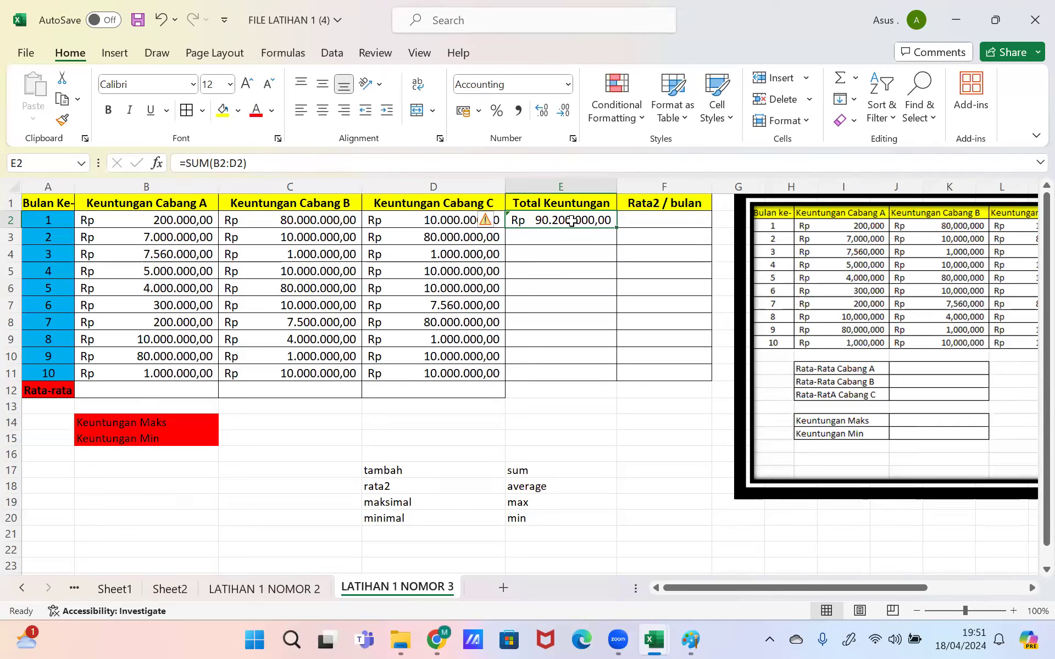
Step: Rework E2's range so it reads =SUM(B2:D2), still totalling Rp 90.200.000,00
{"action": "left_click", "coordinate": [437, 162]}
{"action": "key", "text": "BackSpace"}
{"action": "key", "text": "BackSpace"}
{"action": "key", "text": "BackSpace"}
{"action": "key", "text": "BackSpace"}
{"action": "key", "text": "BackSpace"}
{"action": "key", "text": "BackSpace"}
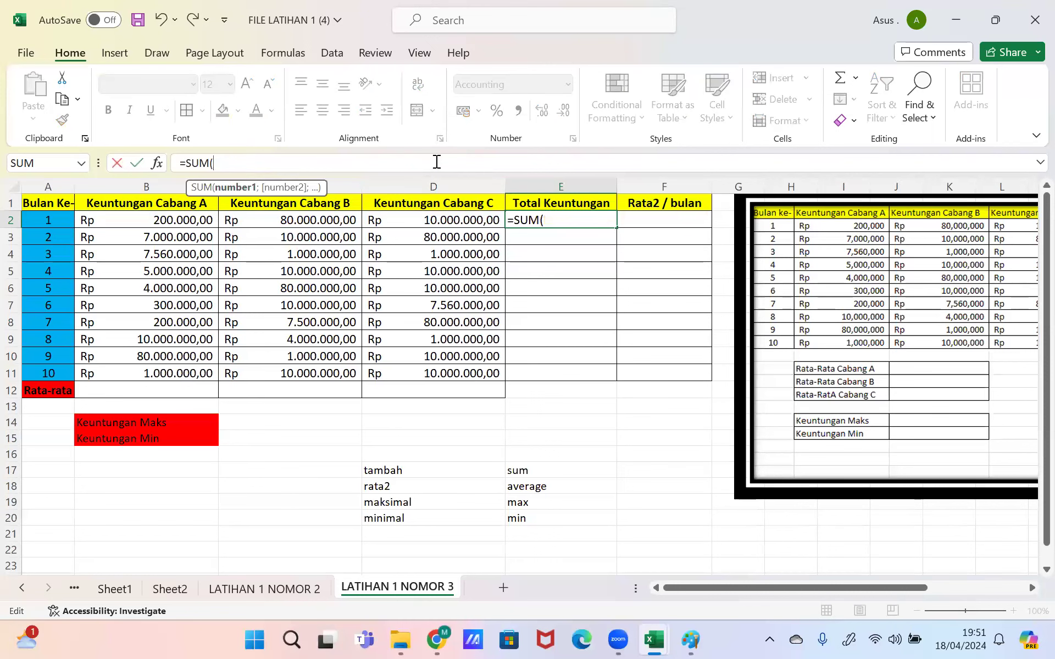
{"action": "left_click_drag", "start_coordinate": [185, 215], "coordinate": [401, 224]}
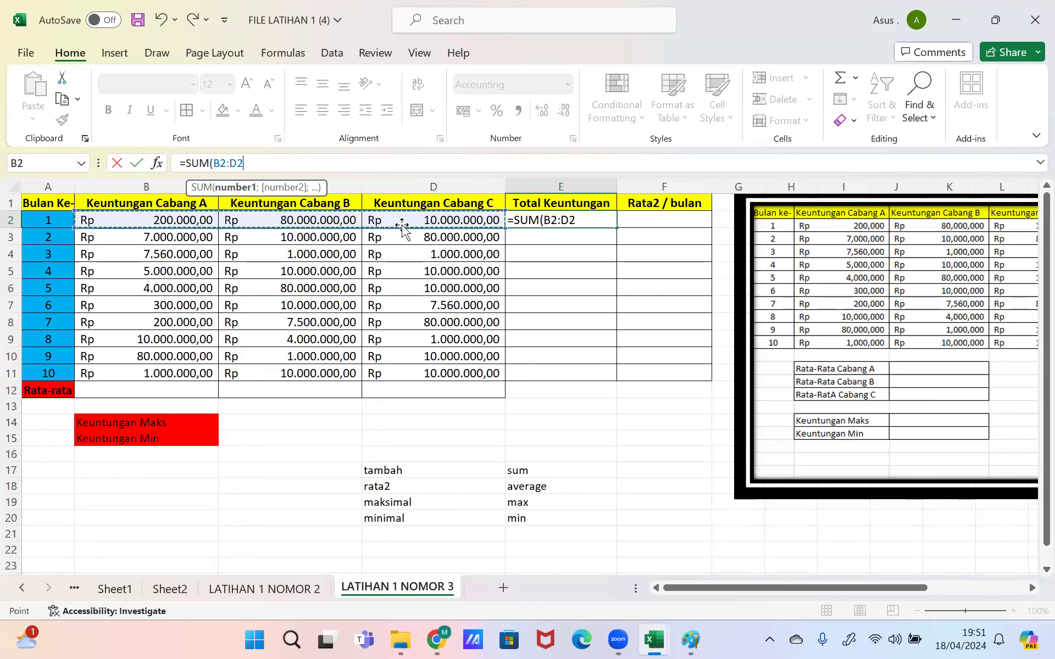
{"action": "key", "text": "Return"}
{"action": "key", "text": "Up"}
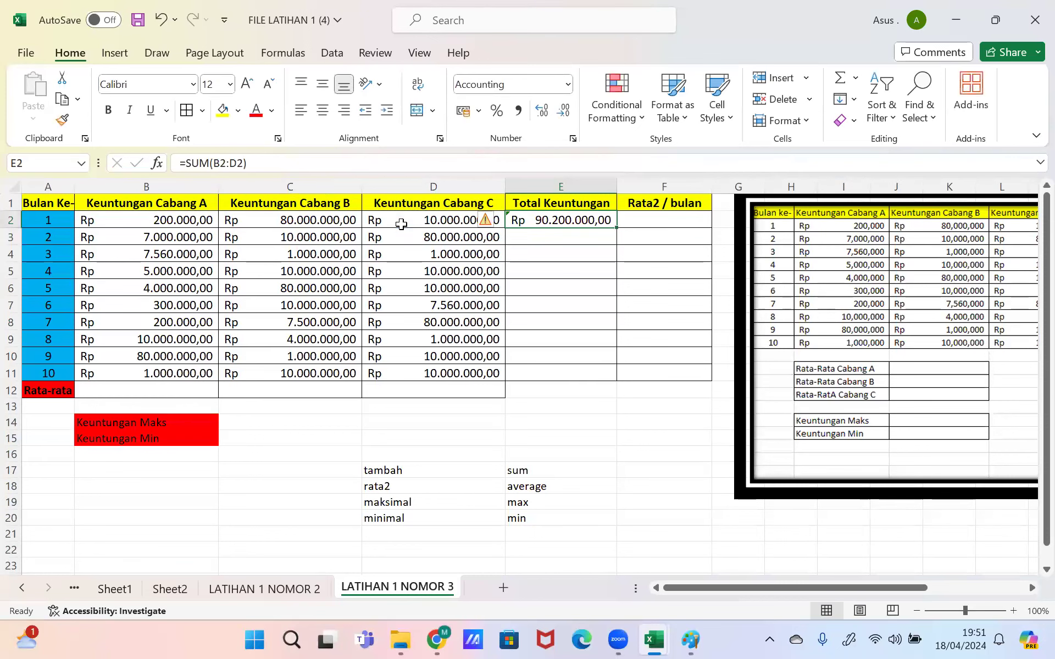
{"action": "left_click", "coordinate": [362, 180]}
{"action": "left_click", "coordinate": [354, 163]}
{"action": "key", "text": "BackSpace"}
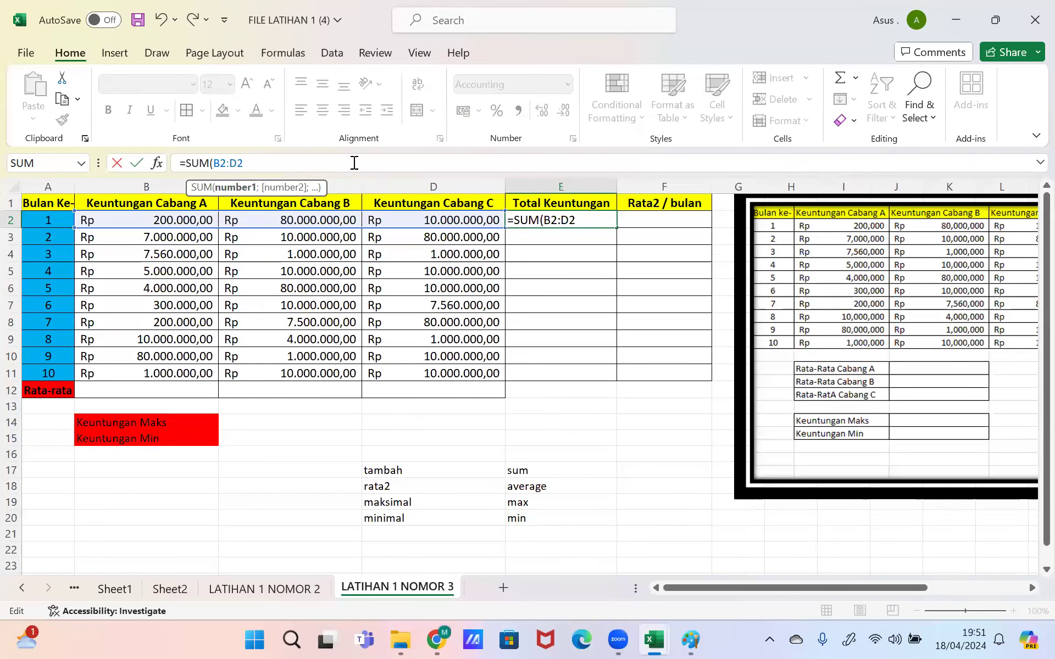
{"action": "key", "text": "BackSpace"}
{"action": "key", "text": "BackSpace"}
{"action": "key", "text": "BackSpace"}
{"action": "key", "text": "BackSpace"}
{"action": "type", "text": "2:d2"}
{"action": "key", "text": "Return"}
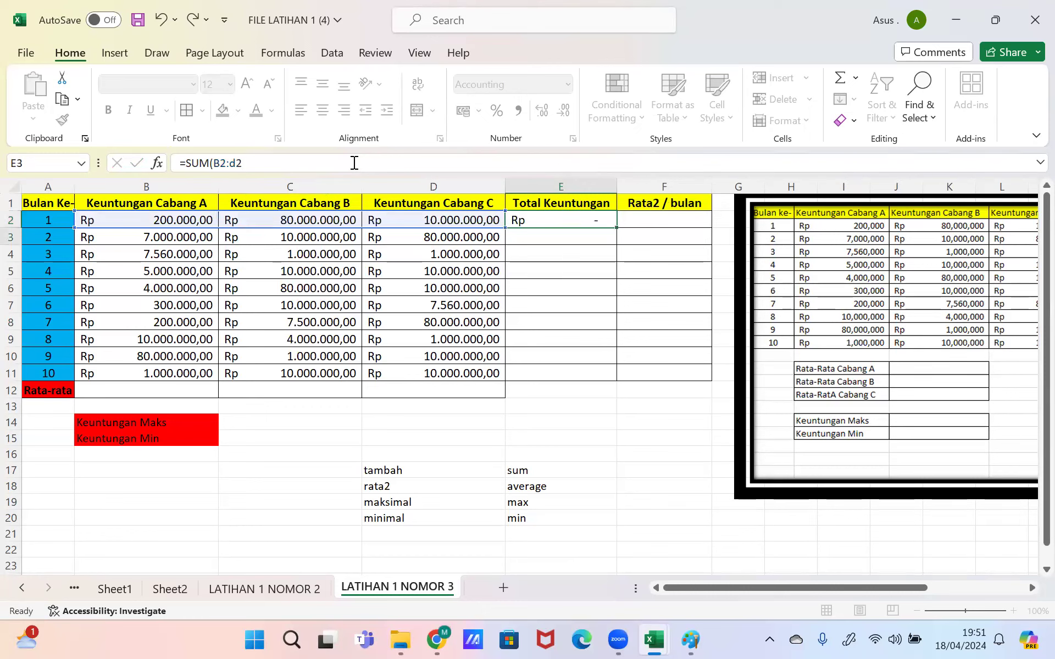
{"action": "key", "text": "Up"}
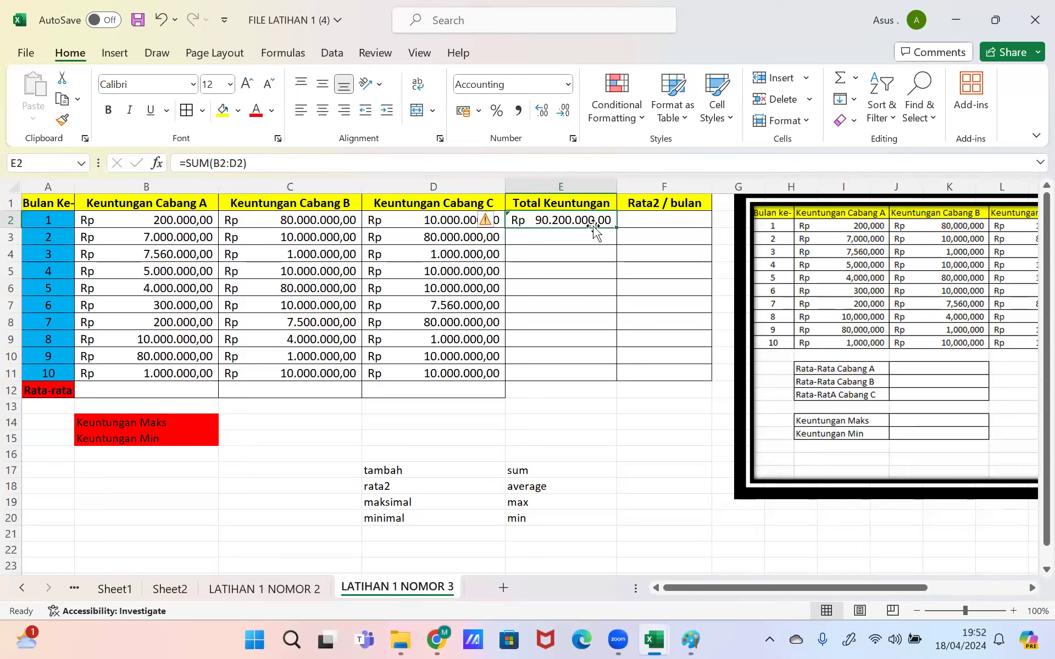
Step: Copy E2's SUM formula down to E11, giving month 10 a total of Rp 21.000.000,00
{"action": "left_click_drag", "start_coordinate": [614, 226], "coordinate": [583, 375]}
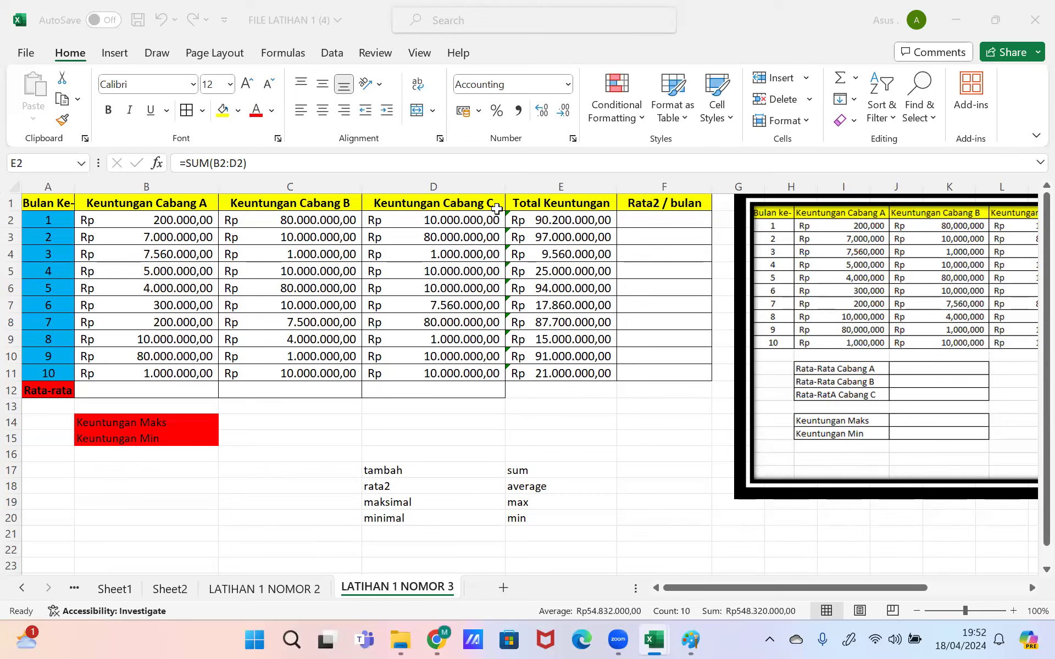
{"action": "left_click", "coordinate": [646, 207]}
{"action": "left_click", "coordinate": [660, 220]}
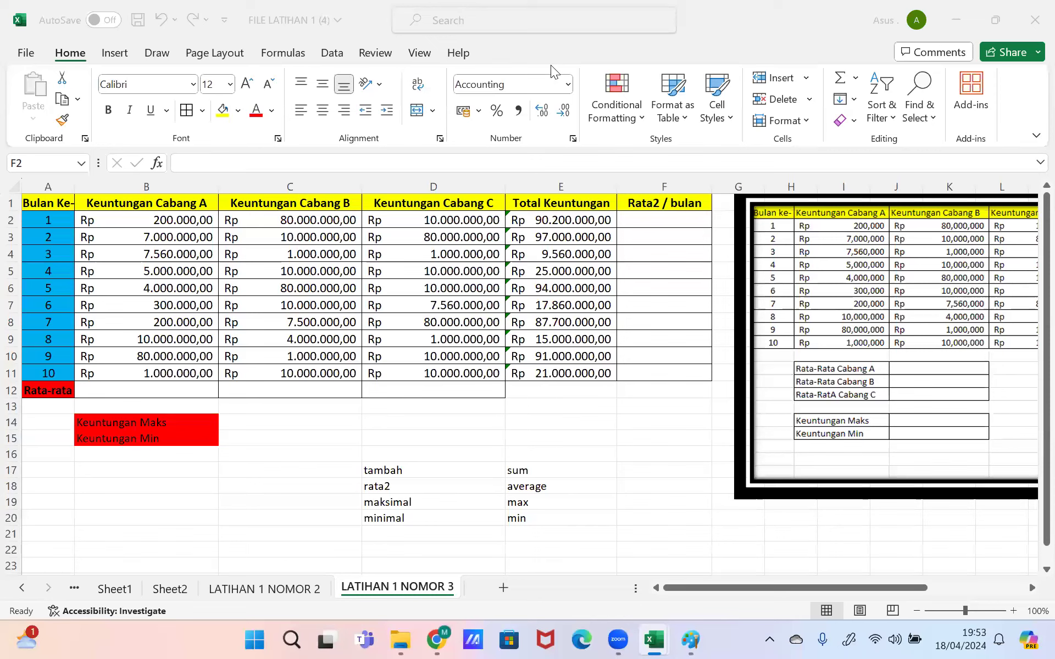
{"action": "left_click", "coordinate": [580, 221]}
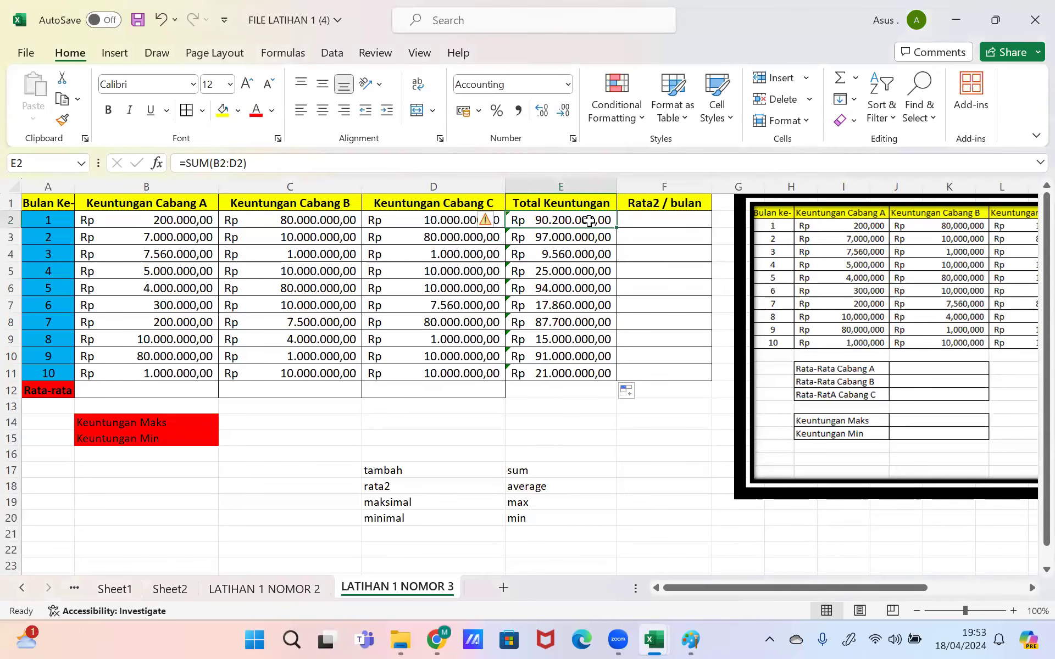
{"action": "left_click", "coordinate": [643, 218]}
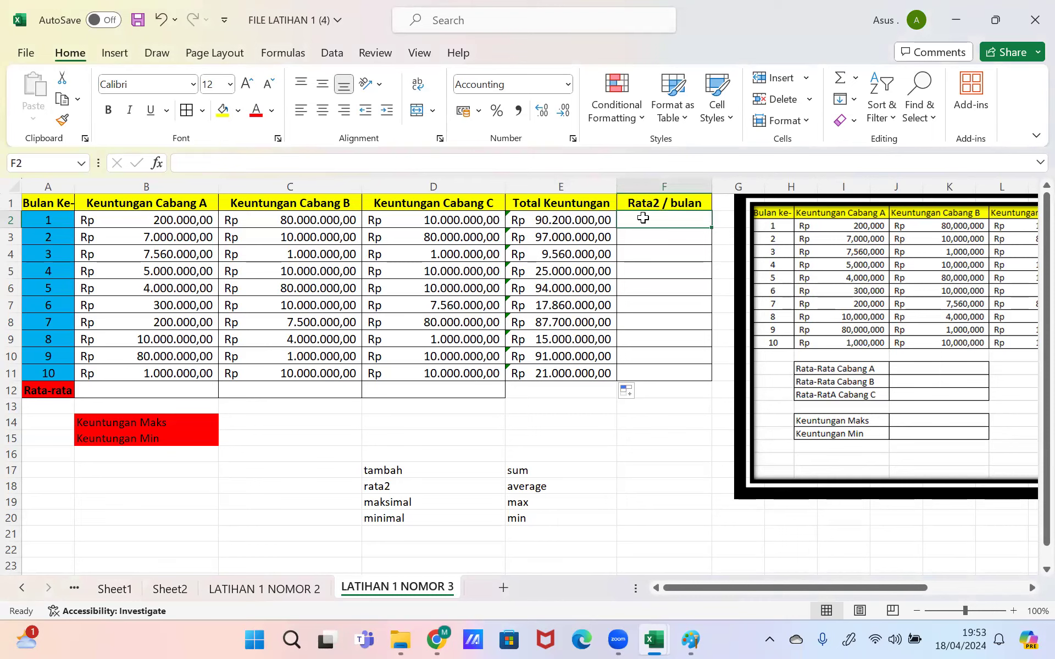
Step: Enter =AVERAGE(B2:D2) in F2 and widen column F to show Rp 30.066.666,67
{"action": "type", "text": "=av"}
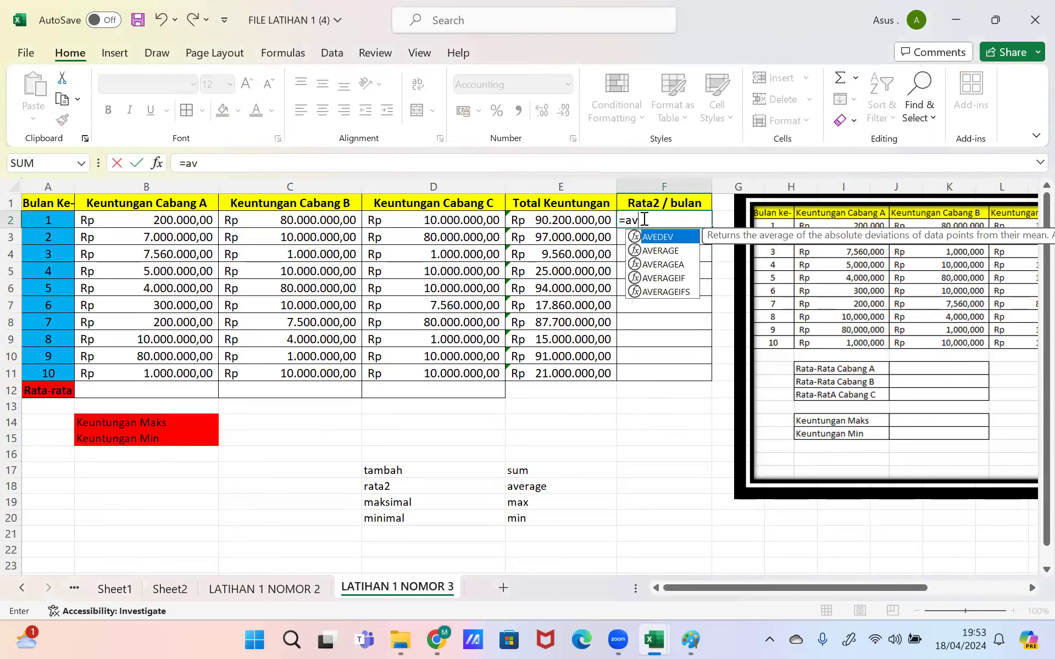
{"action": "key", "text": "Down"}
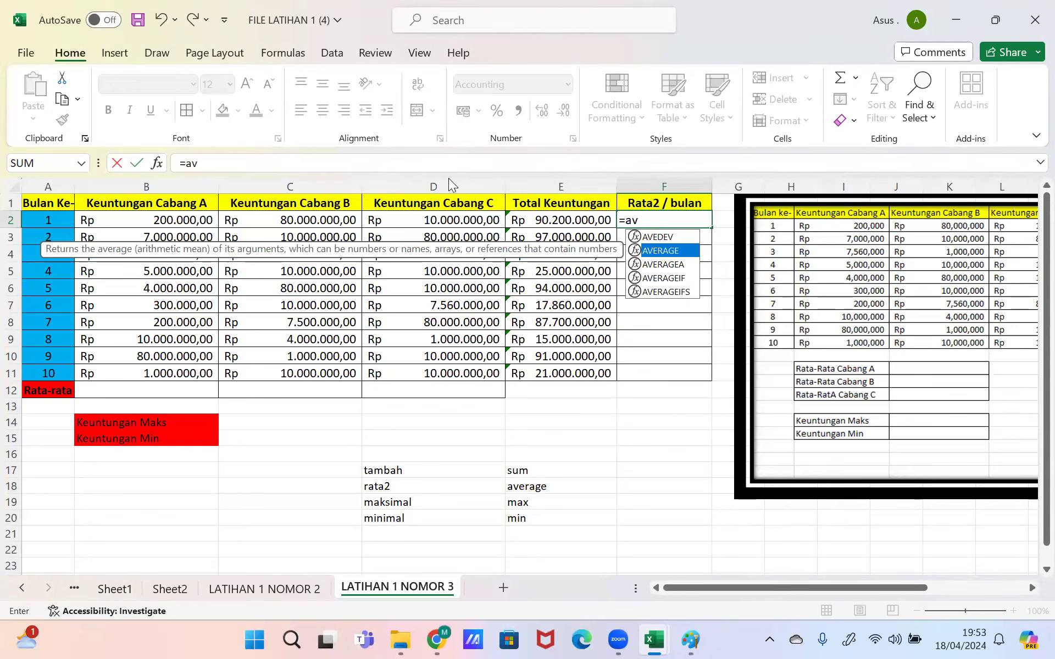
{"action": "key", "text": "Escape"}
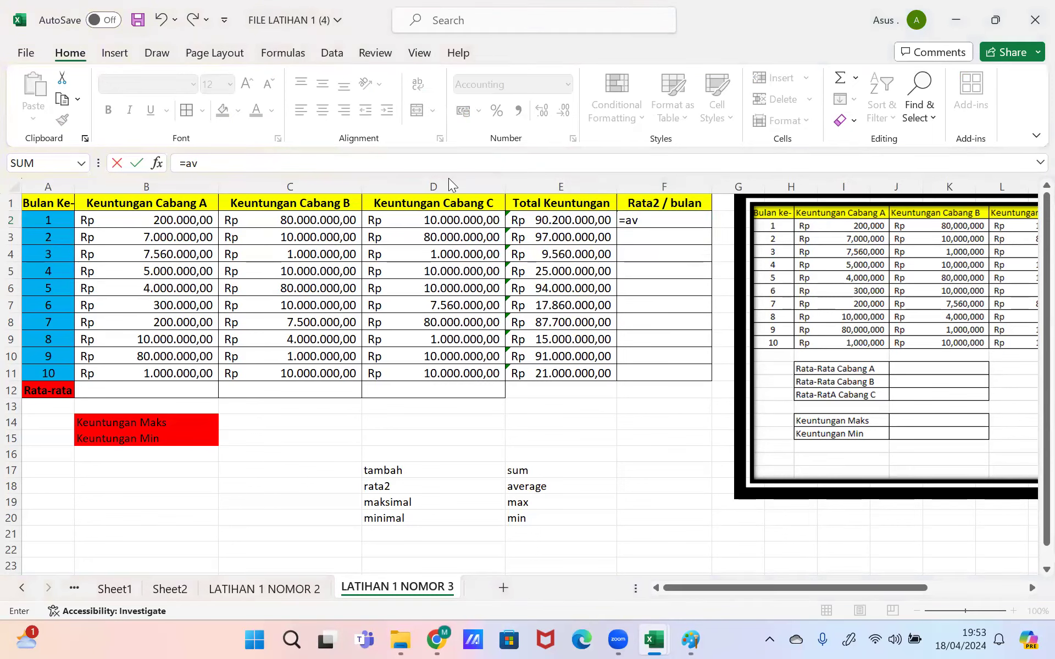
{"action": "left_click", "coordinate": [531, 166]}
{"action": "key", "text": "BackSpace"}
{"action": "type", "text": "v"}
{"action": "key", "text": "Down"}
{"action": "key", "text": "Tab"}
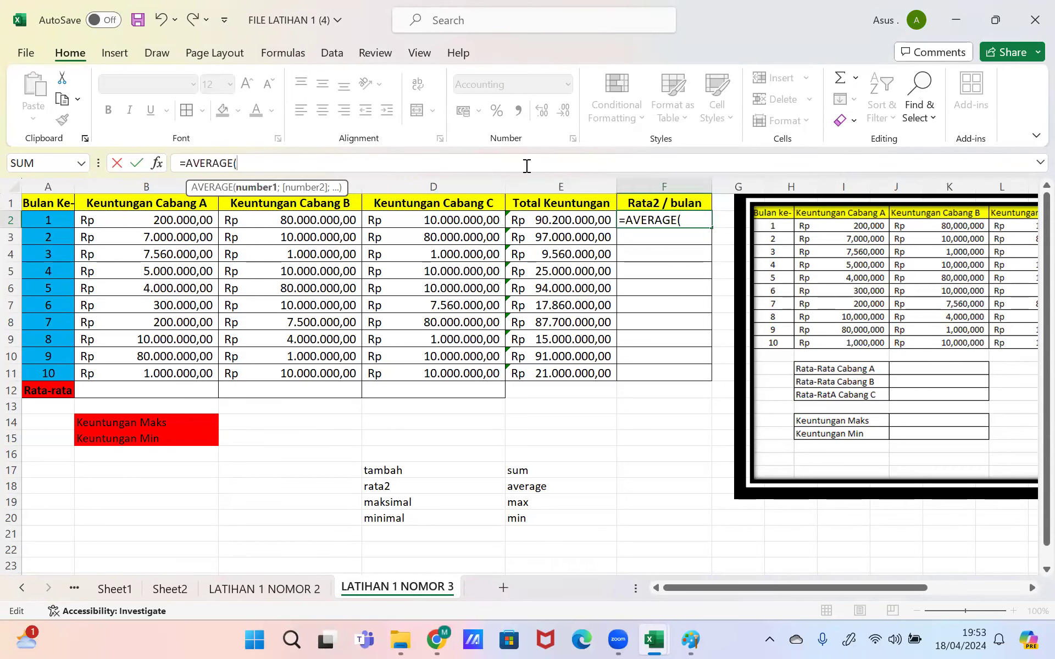
{"action": "type", "text": "b2"}
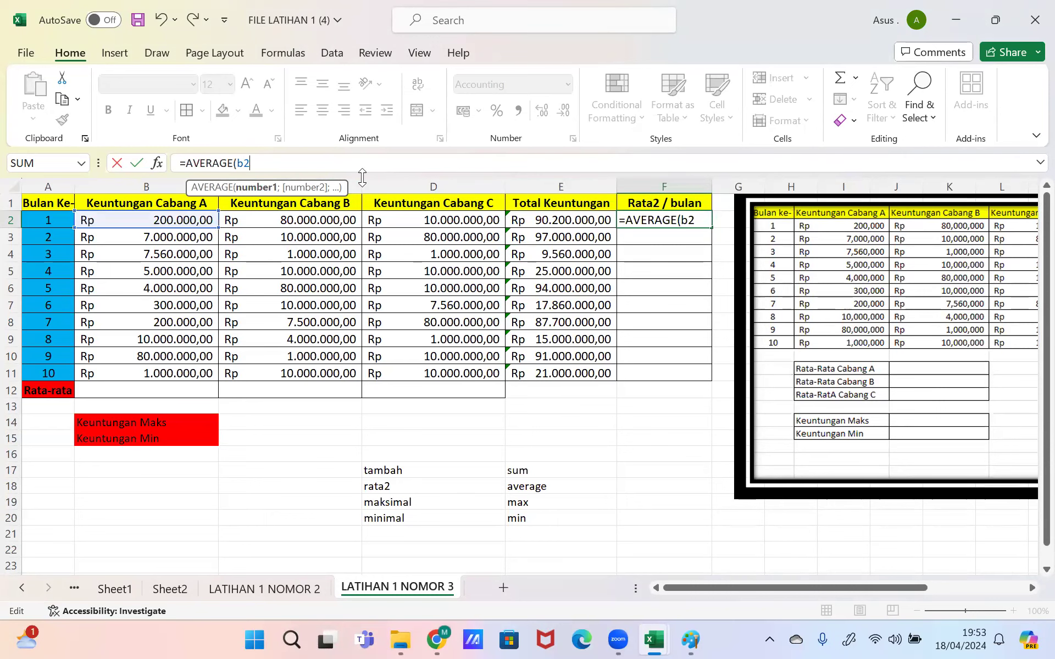
{"action": "type", "text": ":d2"}
{"action": "key", "text": "Return"}
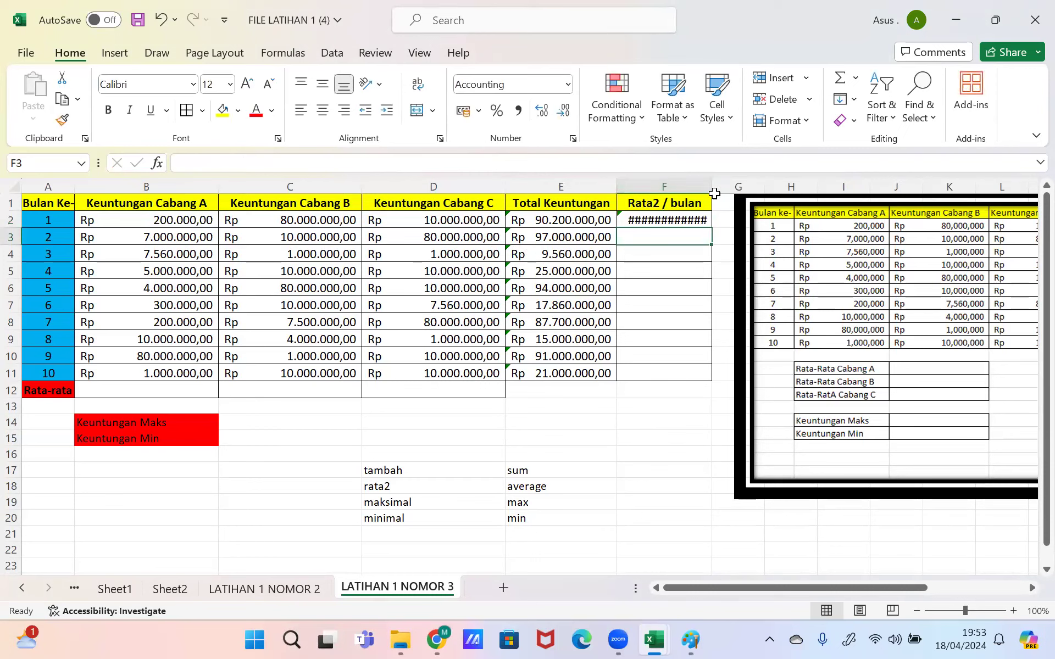
{"action": "left_click_drag", "start_coordinate": [718, 187], "coordinate": [729, 187]}
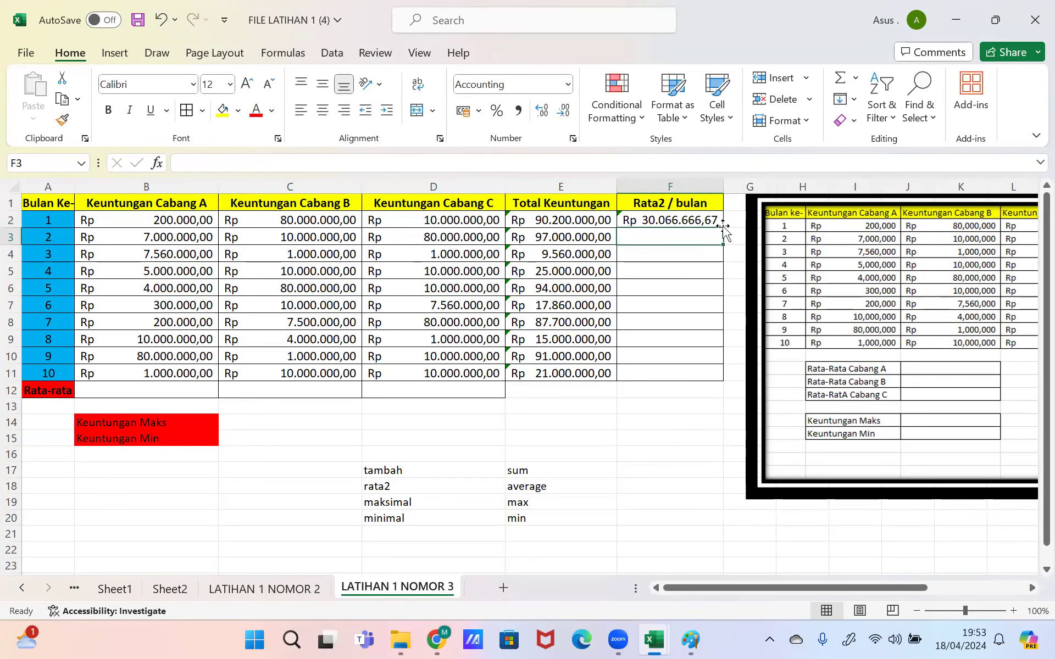
Step: Copy F2's AVERAGE formula down to F11 (month 10 Rp 7.000.000,00) and ignore the formula warning
{"action": "left_click", "coordinate": [719, 222]}
{"action": "left_click_drag", "start_coordinate": [725, 230], "coordinate": [709, 377]}
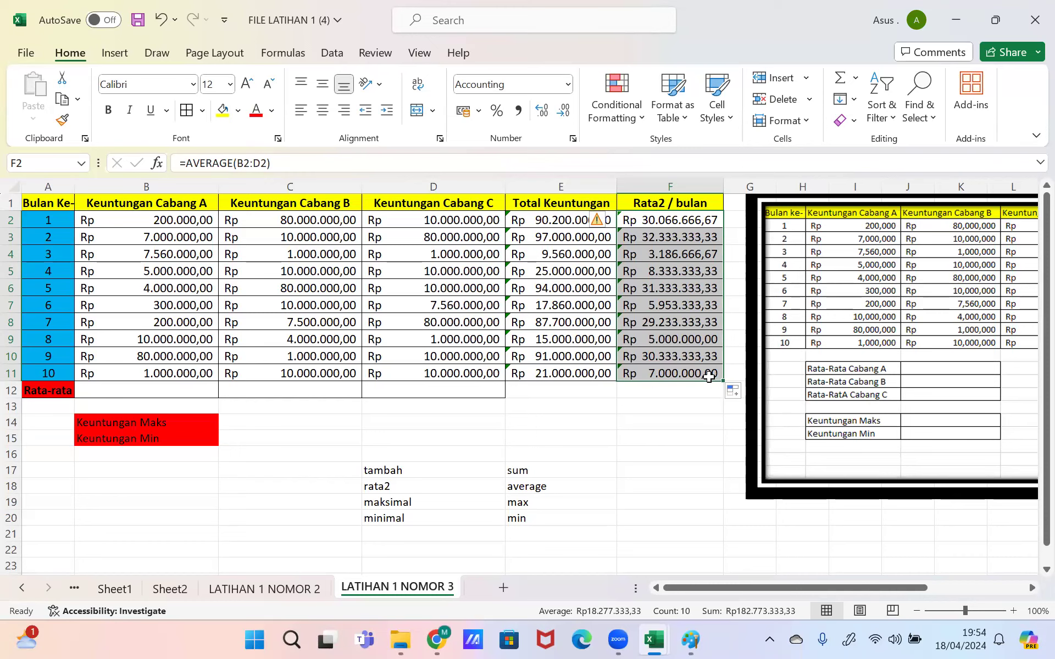
{"action": "left_click", "coordinate": [602, 222]}
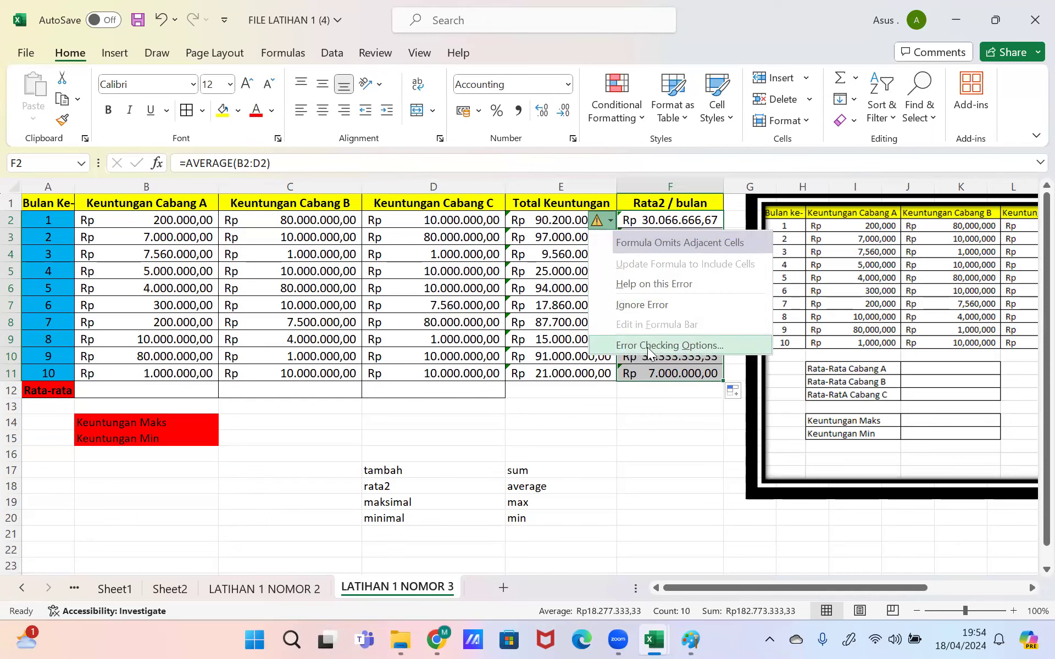
{"action": "left_click", "coordinate": [643, 309]}
{"action": "left_click_drag", "start_coordinate": [583, 223], "coordinate": [587, 370]}
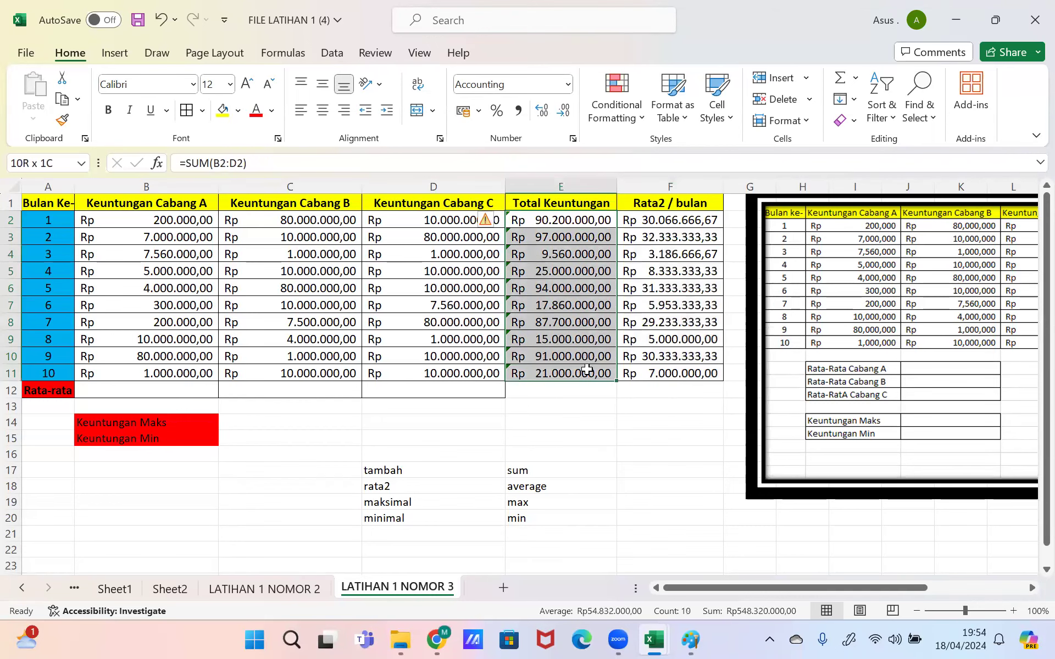
{"action": "left_click", "coordinate": [486, 223]}
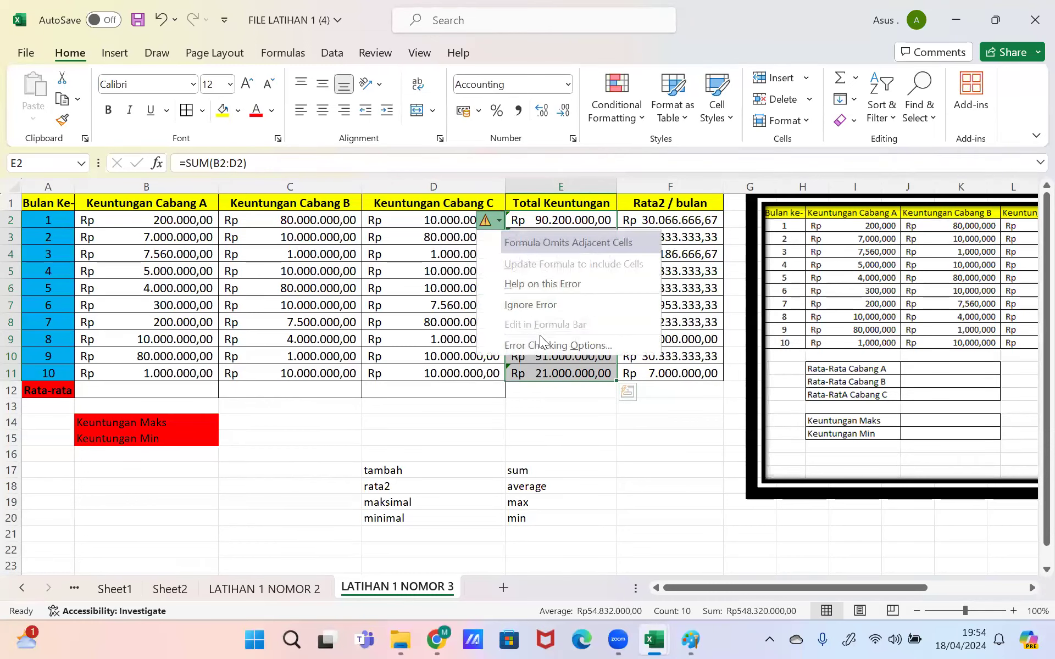
{"action": "key", "text": "Escape"}
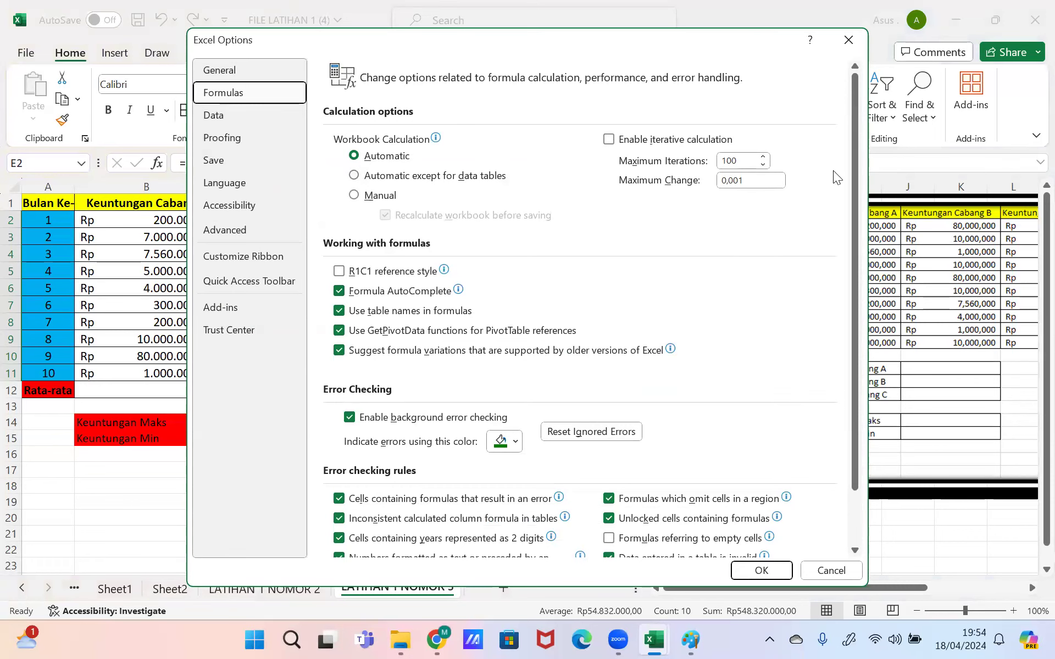
{"action": "left_click_drag", "start_coordinate": [853, 158], "coordinate": [855, 249]}
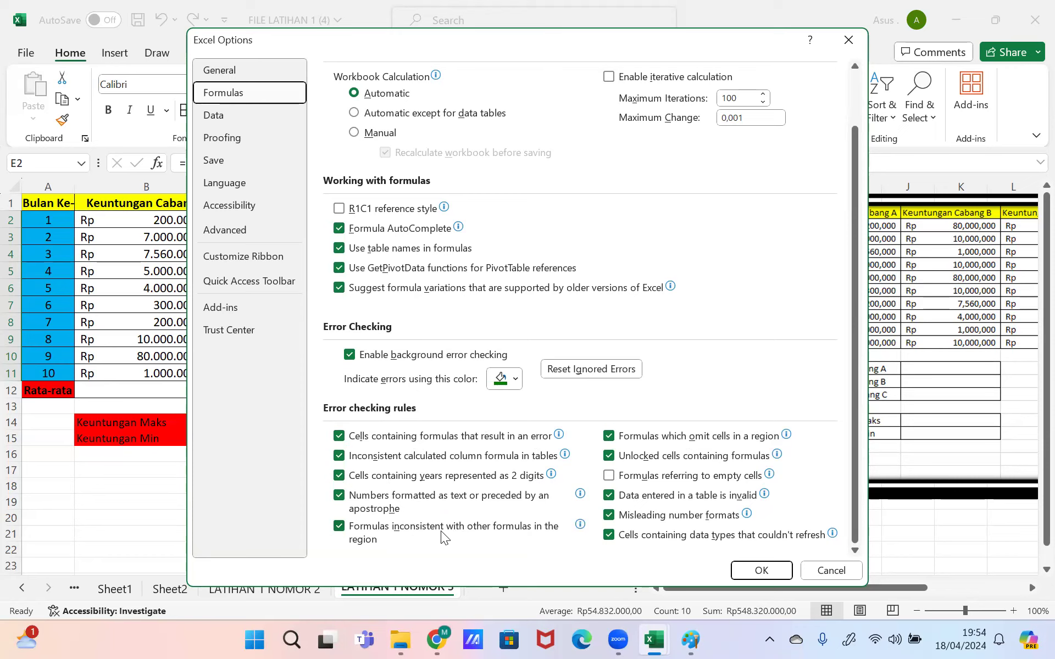
{"action": "mouse_move", "coordinate": [437, 536]}
{"action": "mouse_move", "coordinate": [694, 523]}
{"action": "mouse_move", "coordinate": [654, 500]}
{"action": "mouse_move", "coordinate": [637, 457]}
{"action": "mouse_move", "coordinate": [398, 462]}
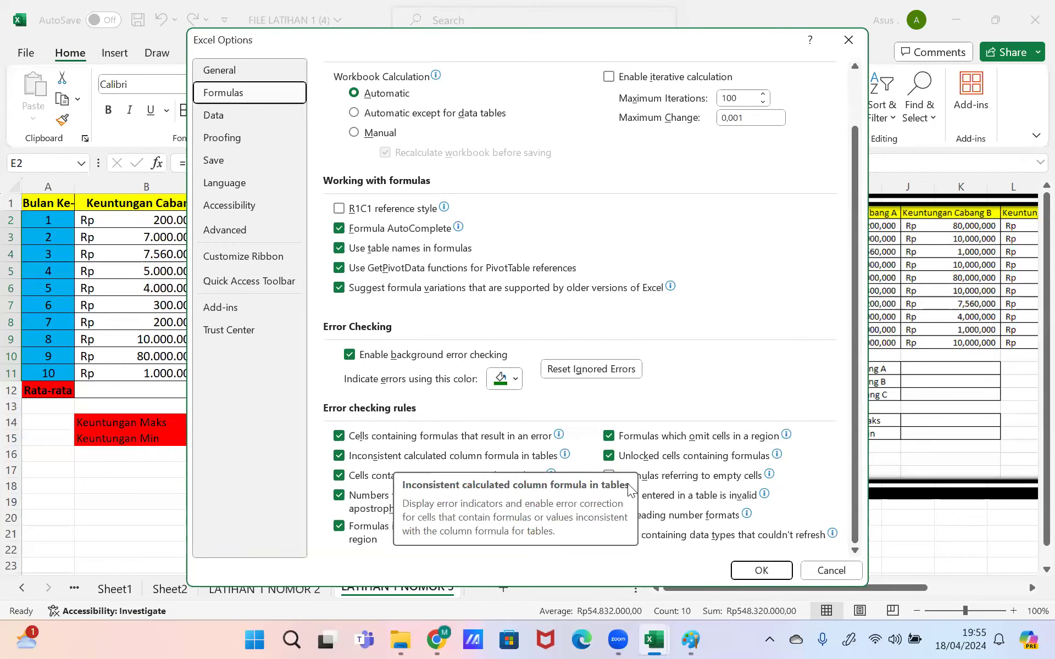
{"action": "left_click", "coordinate": [747, 572]}
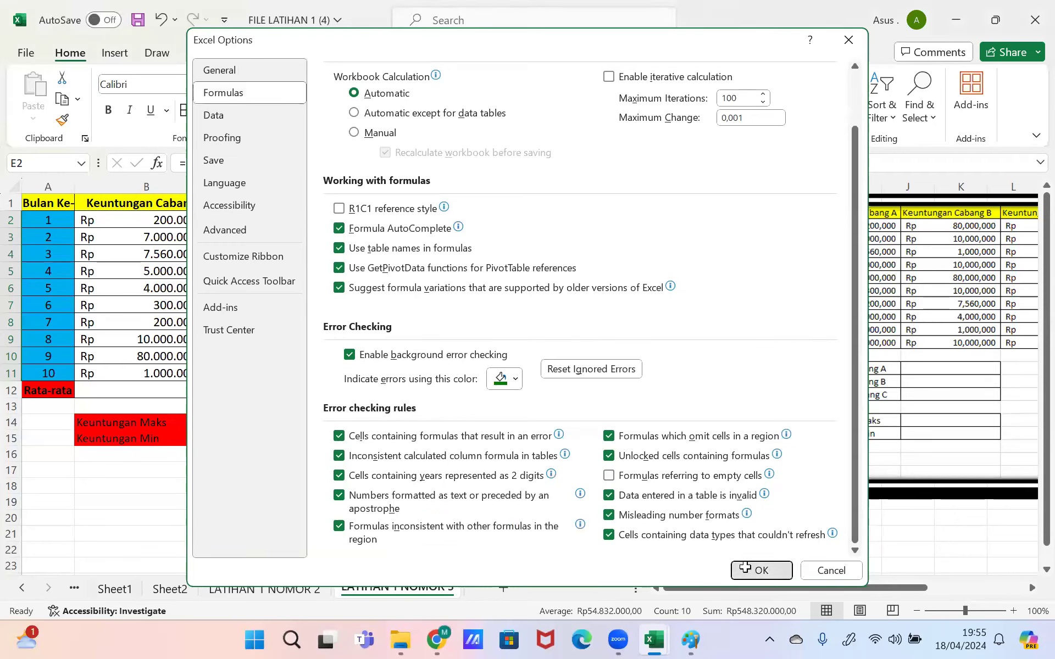
{"action": "left_click", "coordinate": [485, 219]}
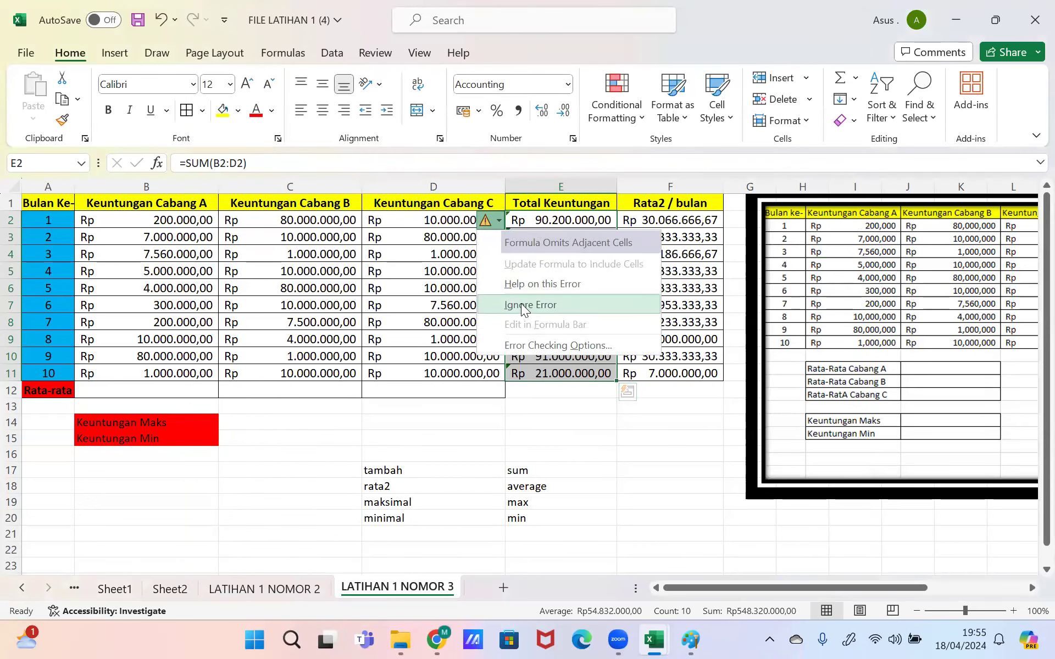
{"action": "left_click", "coordinate": [520, 304]}
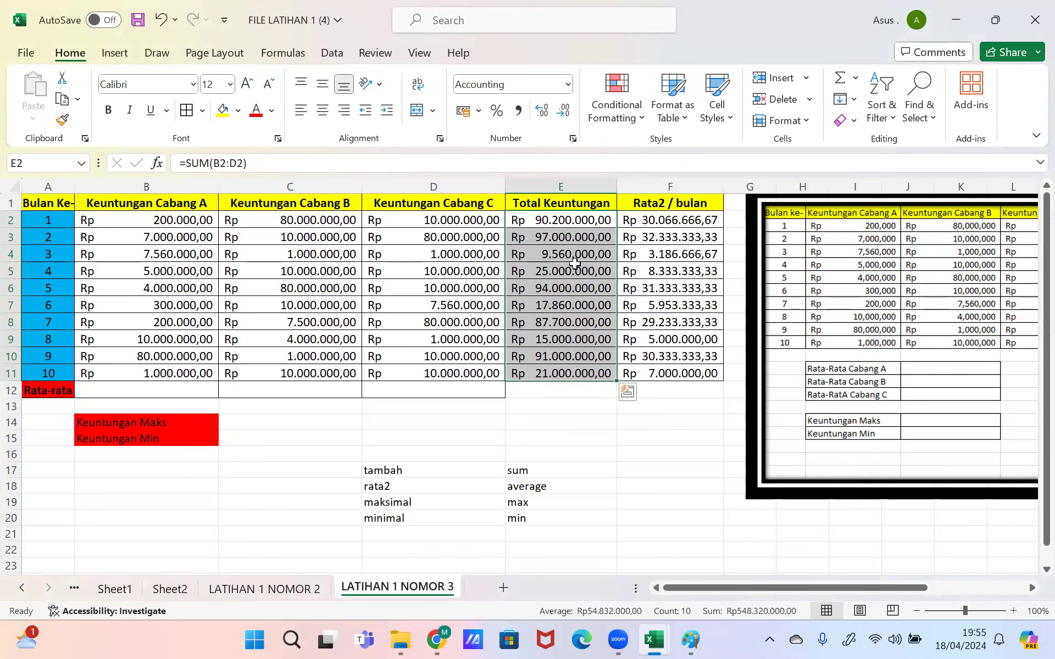
{"action": "left_click", "coordinate": [560, 223]}
{"action": "left_click", "coordinate": [563, 240]}
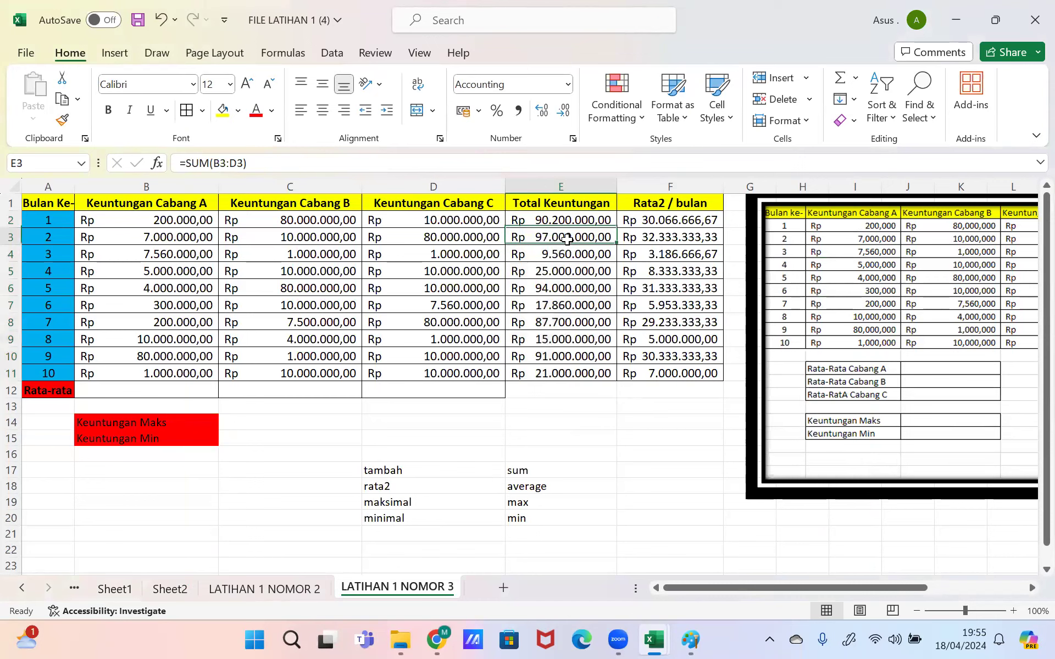
{"action": "left_click", "coordinate": [561, 254]}
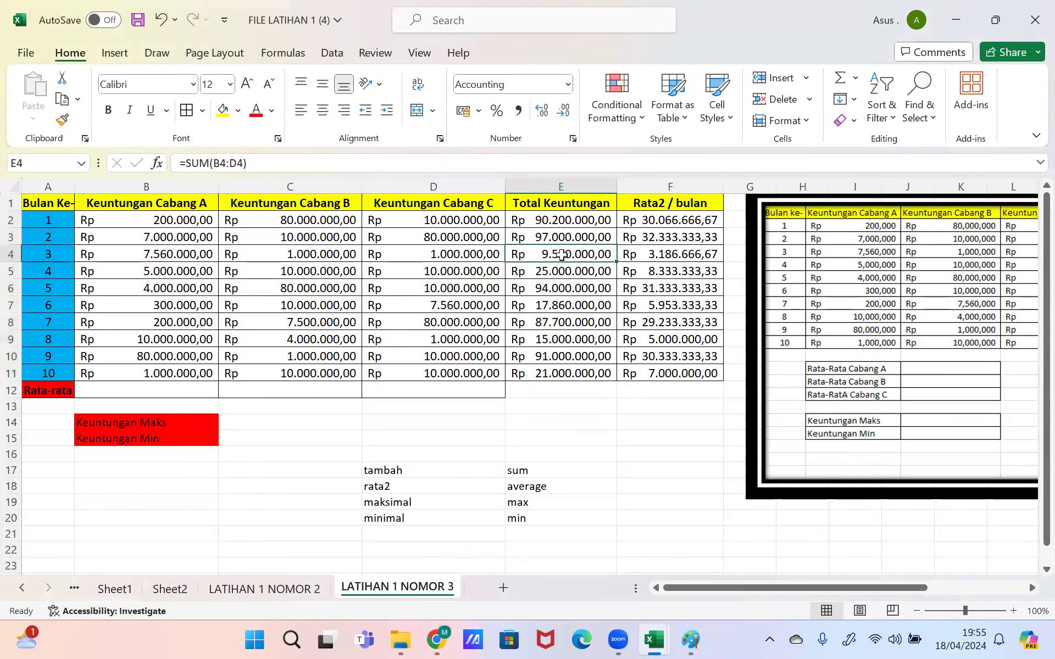
{"action": "left_click", "coordinate": [555, 221]}
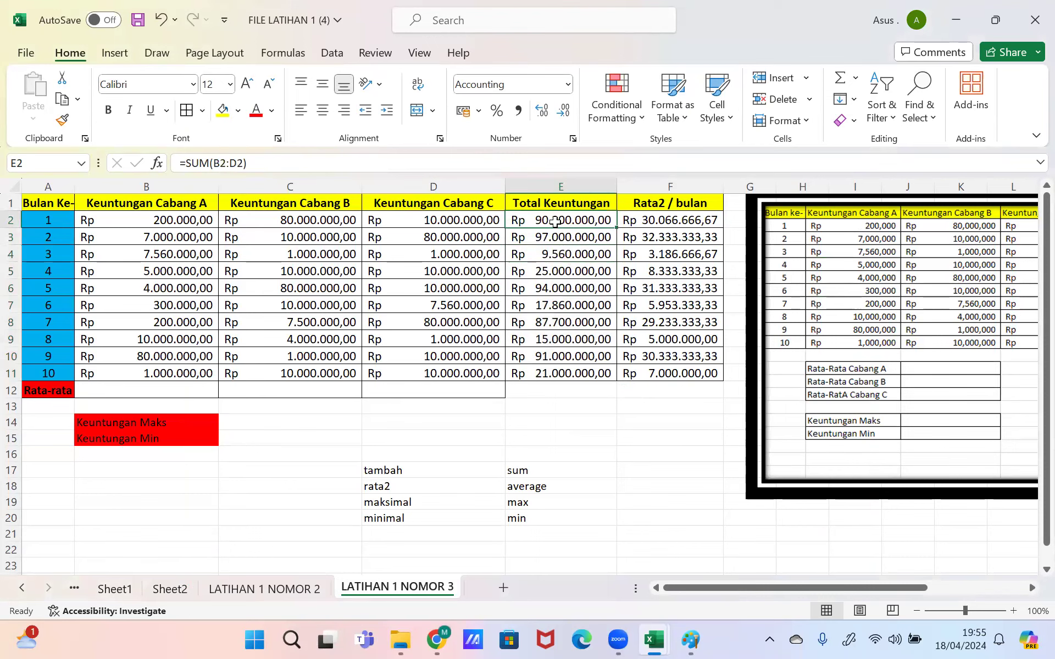
{"action": "left_click_drag", "start_coordinate": [555, 221], "coordinate": [572, 368]}
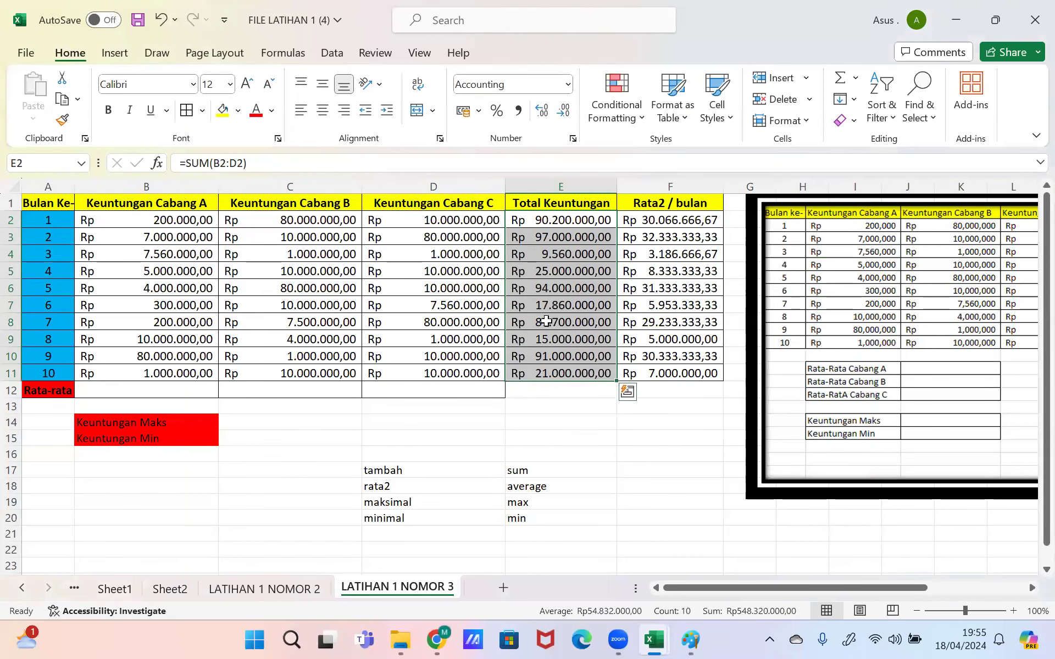
{"action": "scroll", "coordinate": [547, 322], "scroll_direction": "down", "scroll_amount": 1}
{"action": "scroll", "coordinate": [547, 321], "scroll_direction": "right", "scroll_amount": 1}
{"action": "scroll", "coordinate": [547, 322], "scroll_direction": "right", "scroll_amount": 1}
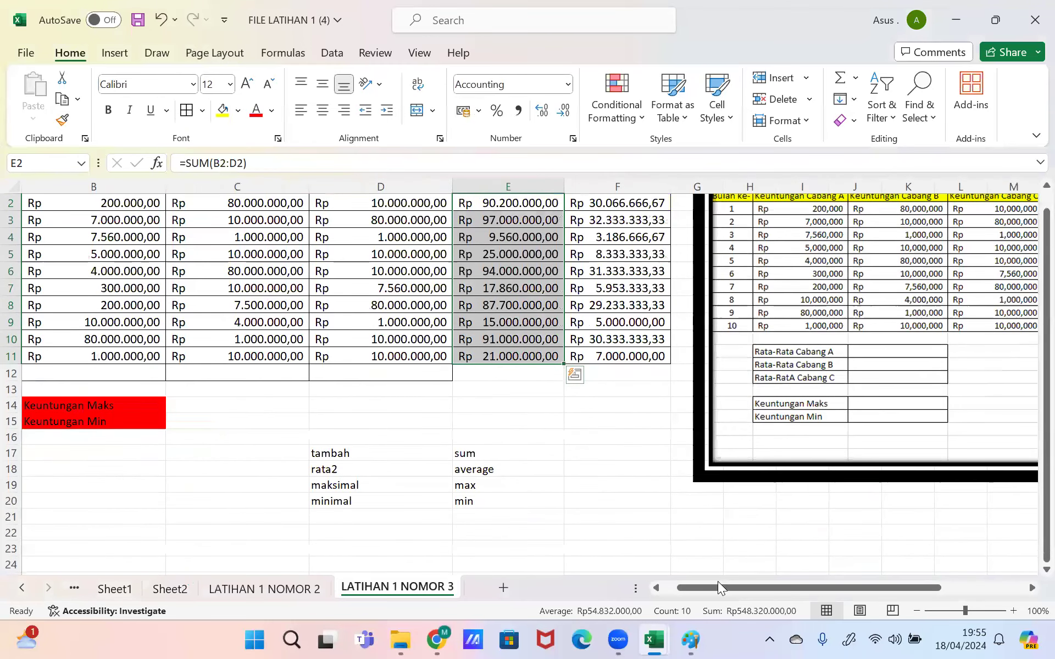
{"action": "left_click_drag", "start_coordinate": [716, 586], "coordinate": [702, 587]}
{"action": "left_click_drag", "start_coordinate": [1046, 391], "coordinate": [1029, 388]}
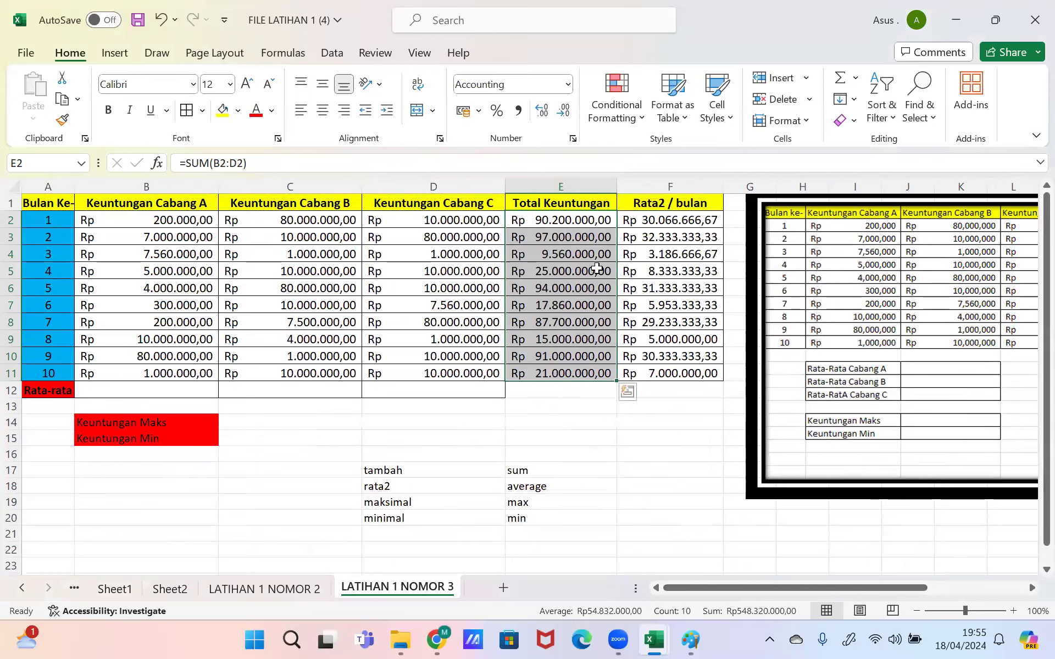
{"action": "left_click", "coordinate": [537, 371]}
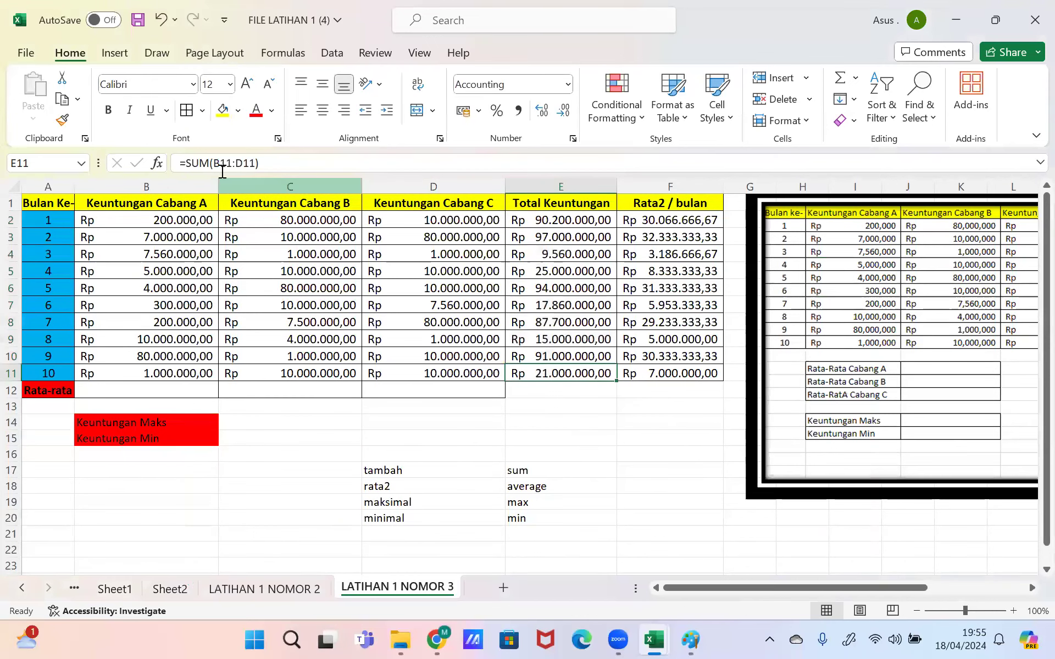
{"action": "left_click_drag", "start_coordinate": [146, 369], "coordinate": [405, 370]}
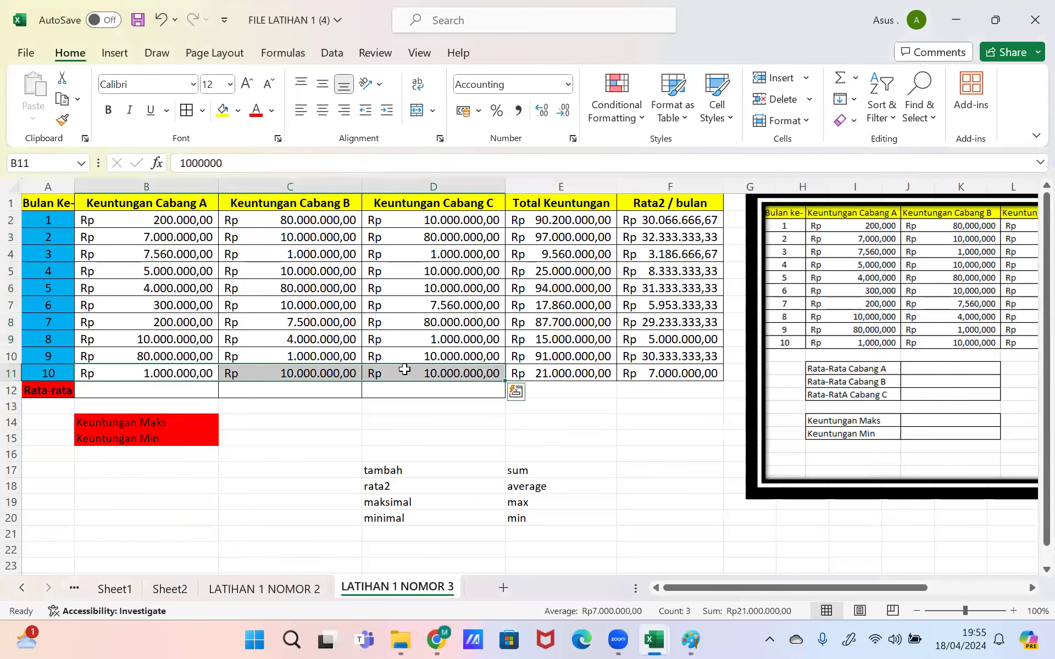
{"action": "left_click", "coordinate": [559, 224]}
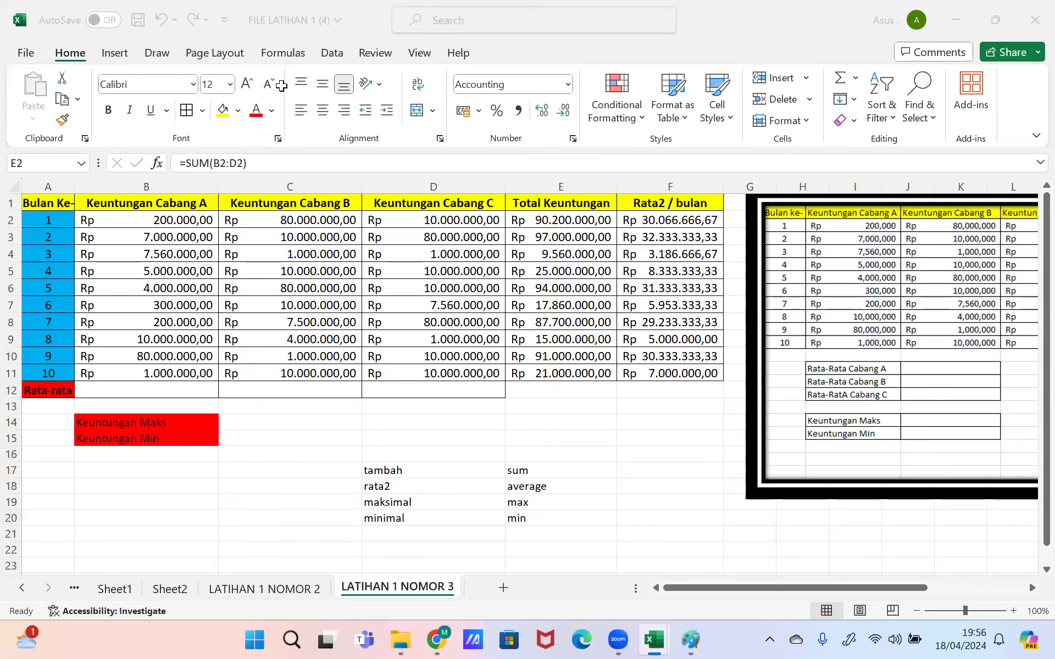
Step: Enter =AVERAGE(B2:B11) in B12, giving Cabang A's Rata-rata of Rp 11.526.000,00
{"action": "left_click", "coordinate": [518, 221]}
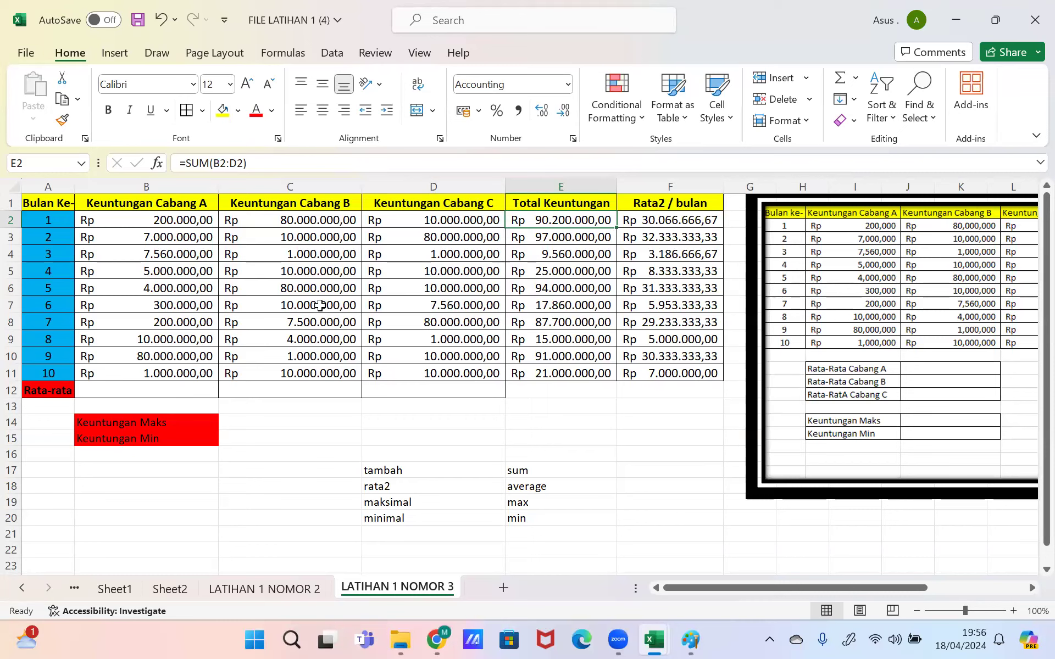
{"action": "left_click", "coordinate": [402, 225]}
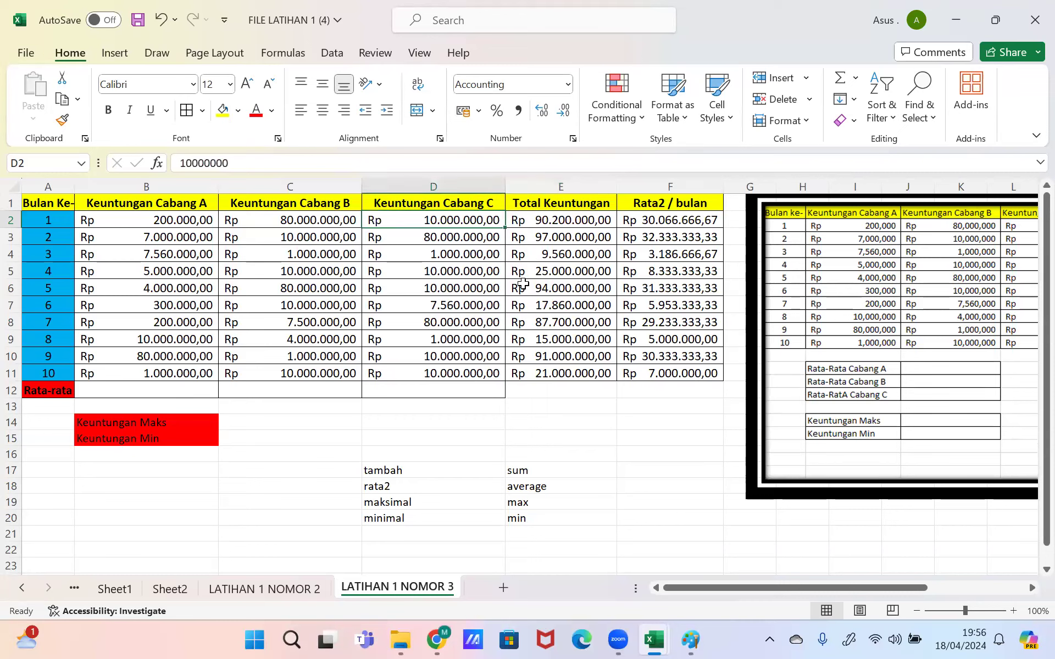
{"action": "left_click", "coordinate": [176, 391]}
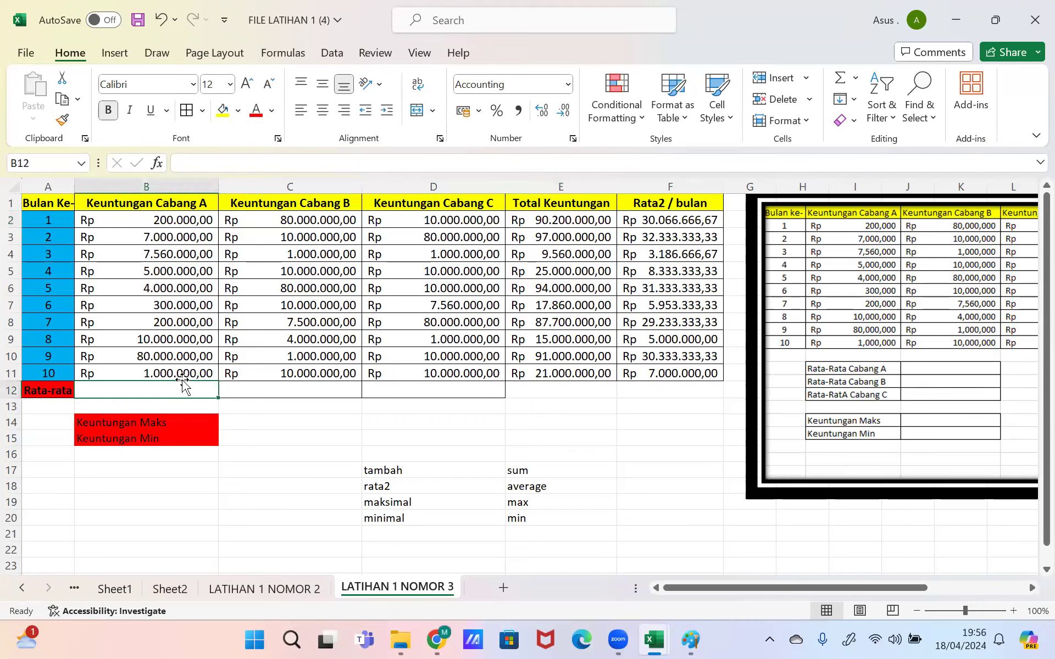
{"action": "type", "text": "=av"}
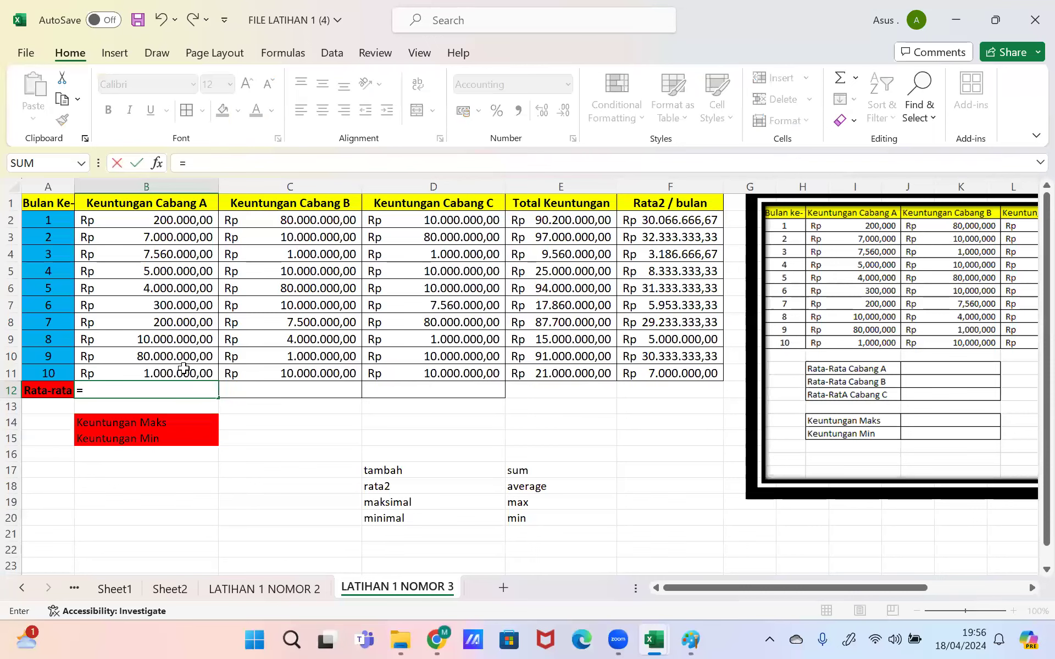
{"action": "key", "text": "BackSpace"}
{"action": "key", "text": "BackSpace"}
{"action": "type", "text": "ay"}
{"action": "key", "text": "BackSpace"}
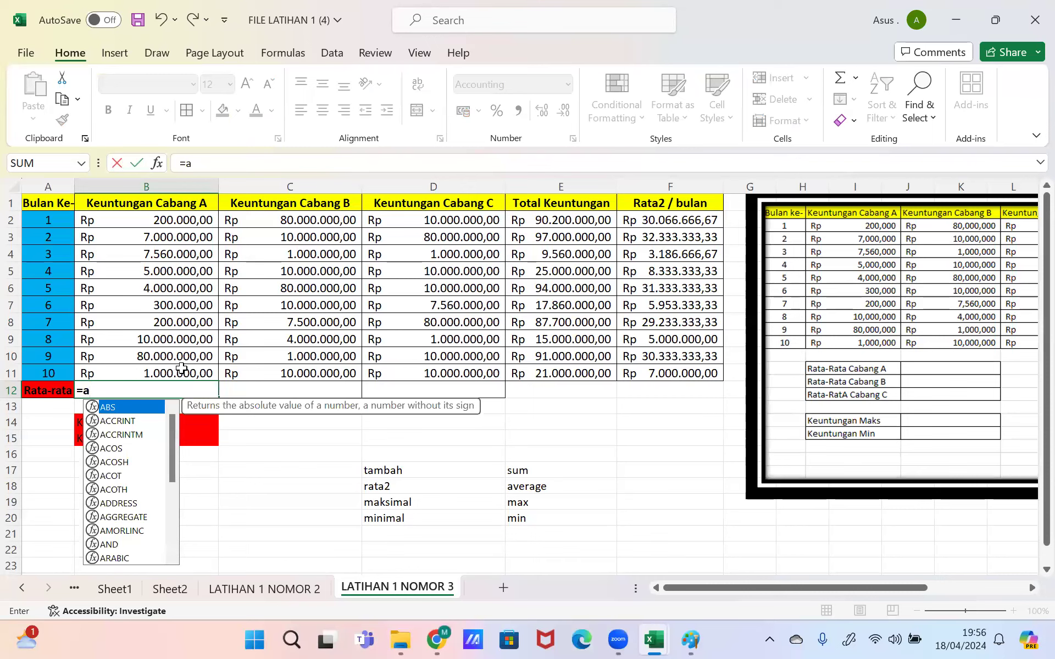
{"action": "type", "text": "vb"}
{"action": "key", "text": "BackSpace"}
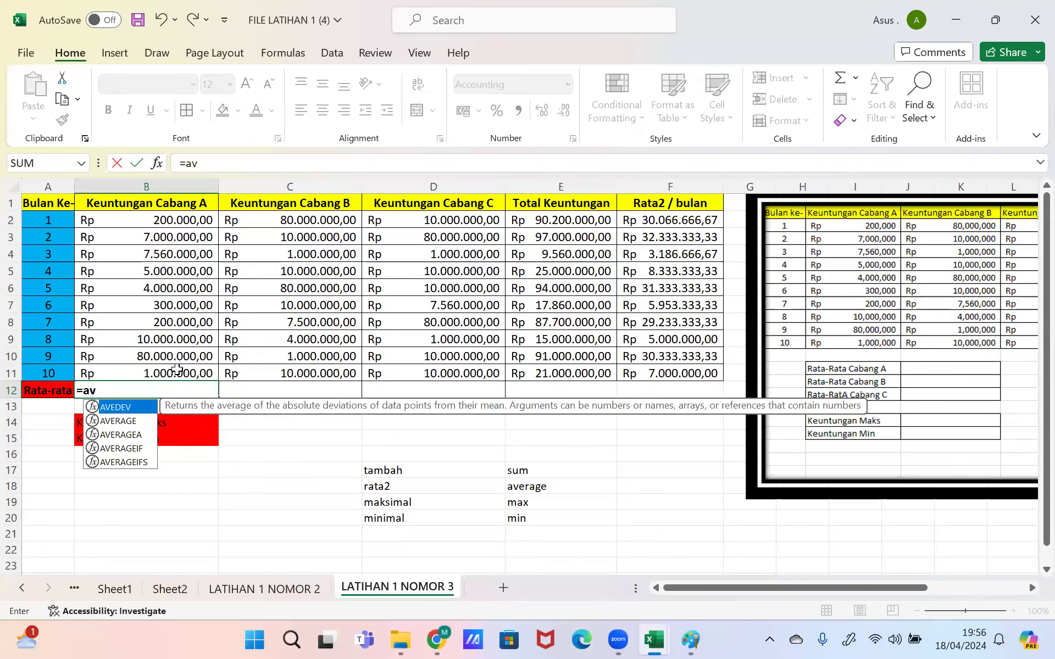
{"action": "type", "text": "e"}
{"action": "key", "text": "Tab"}
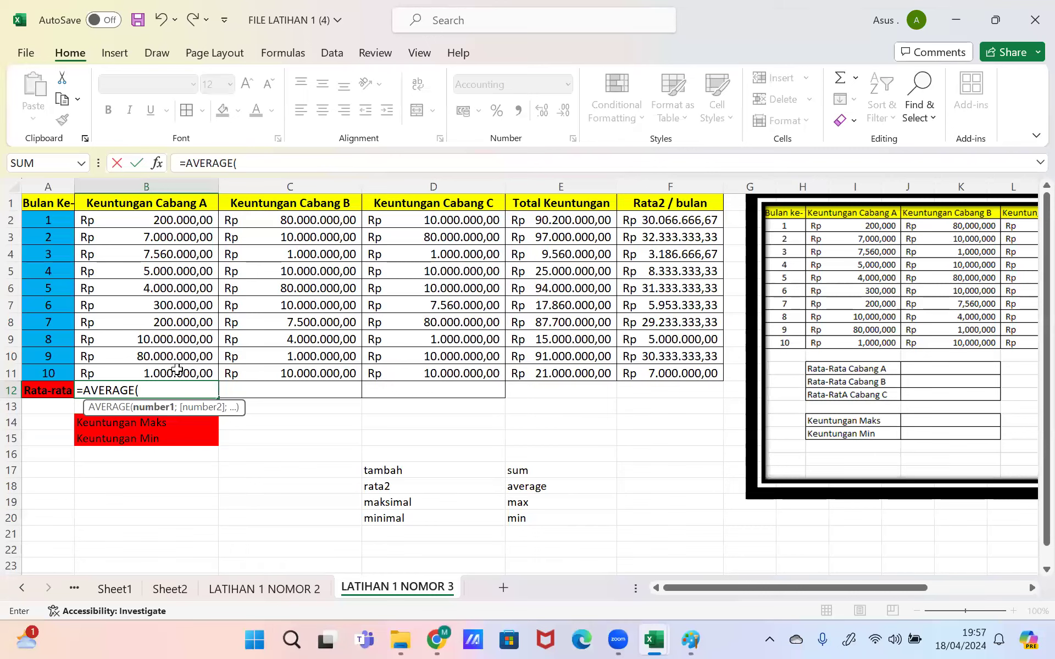
{"action": "type", "text": "a2"}
{"action": "key", "text": "BackSpace"}
{"action": "key", "text": "BackSpace"}
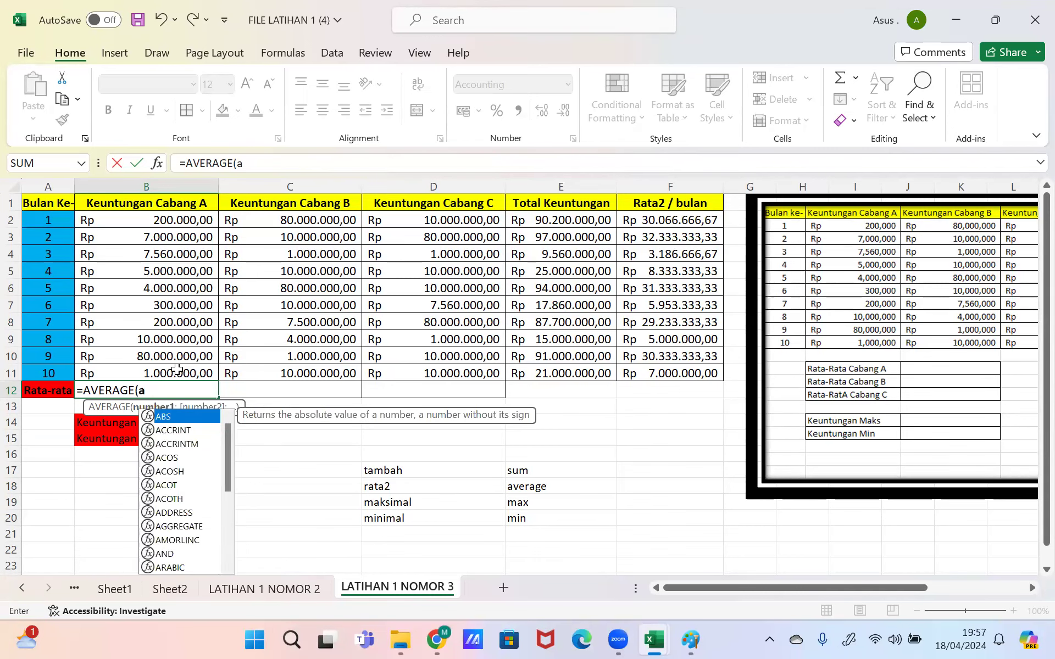
{"action": "type", "text": "b2:b11)"}
{"action": "key", "text": "Return"}
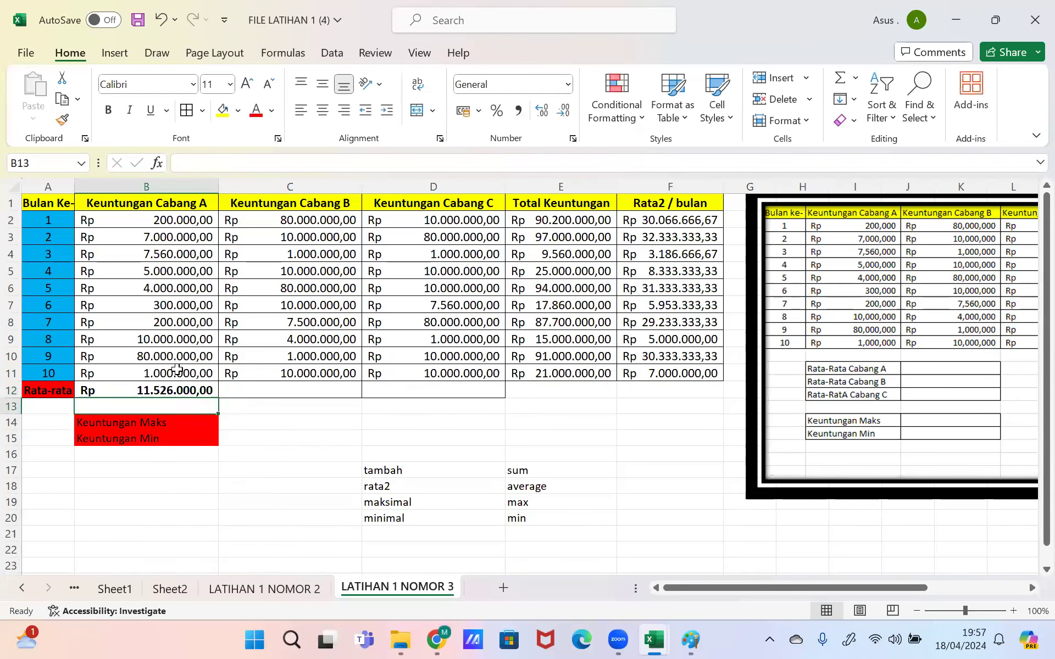
{"action": "left_click", "coordinate": [159, 378]}
Step: Copy B12's AVERAGE formula across C12:D12, giving Rp 21.350.000,00 and Rp 21.956.000,00
{"action": "left_click", "coordinate": [180, 386]}
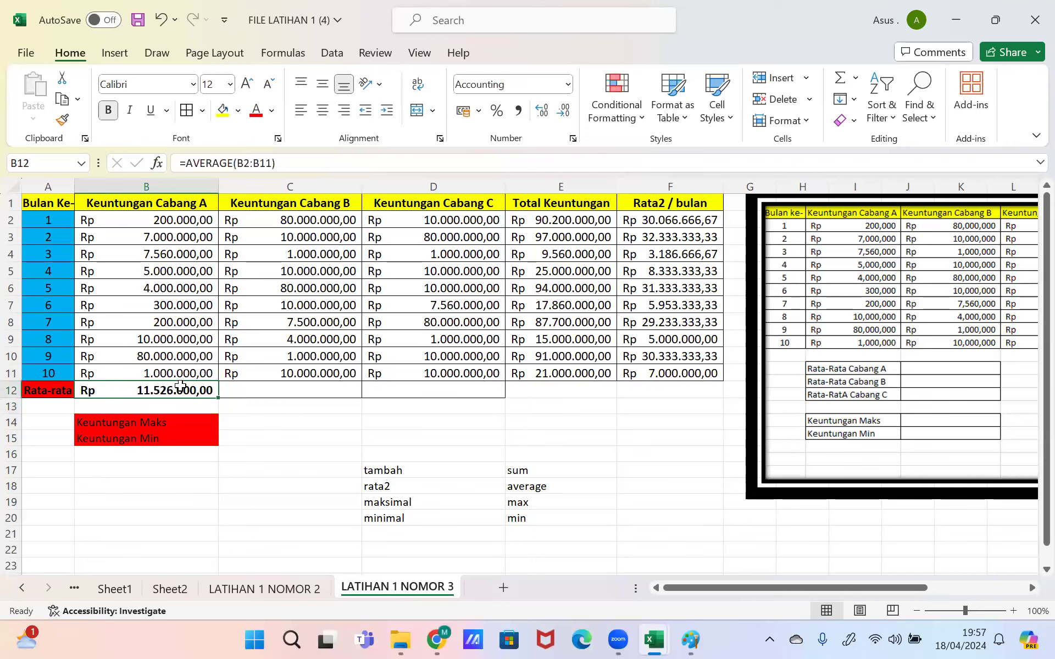
{"action": "left_click_drag", "start_coordinate": [218, 397], "coordinate": [443, 391]}
{"action": "left_click", "coordinate": [443, 390]}
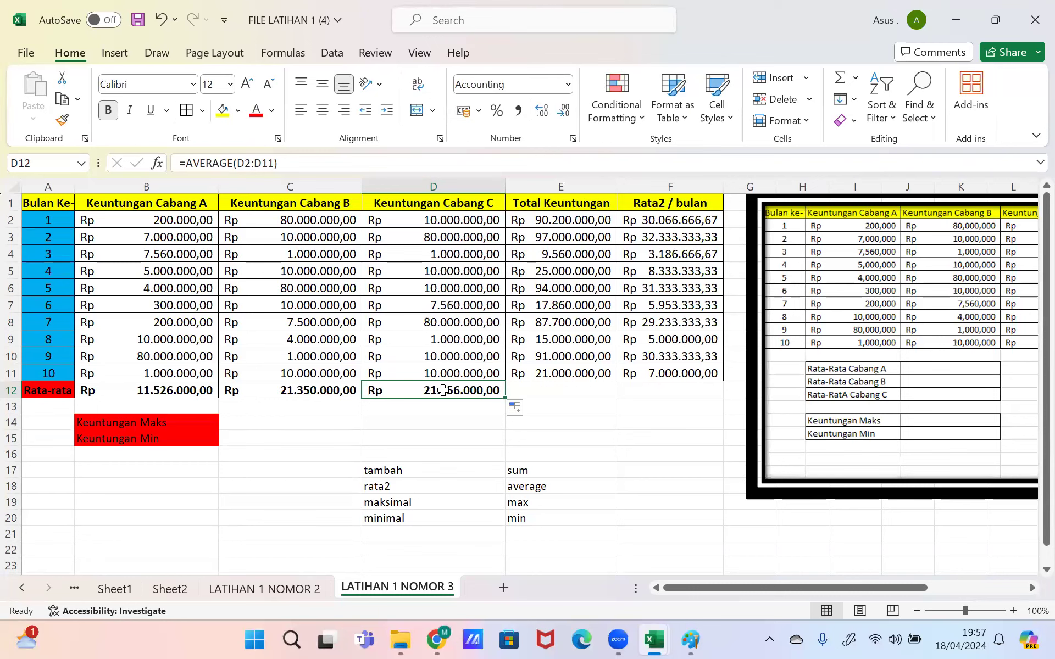
{"action": "left_click", "coordinate": [496, 167]}
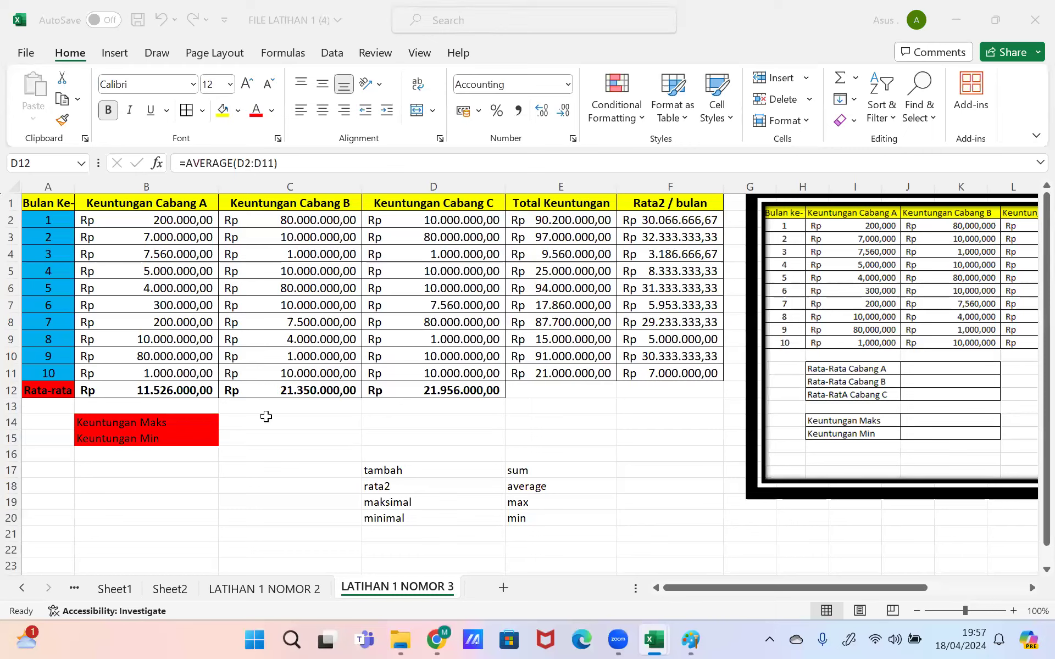
Step: Type max(e2:e11) in D14 and min(e2:e11) in D15 beside the Keuntungan Maks and Min labels
{"action": "left_click", "coordinate": [339, 424]}
{"action": "left_click", "coordinate": [431, 428]}
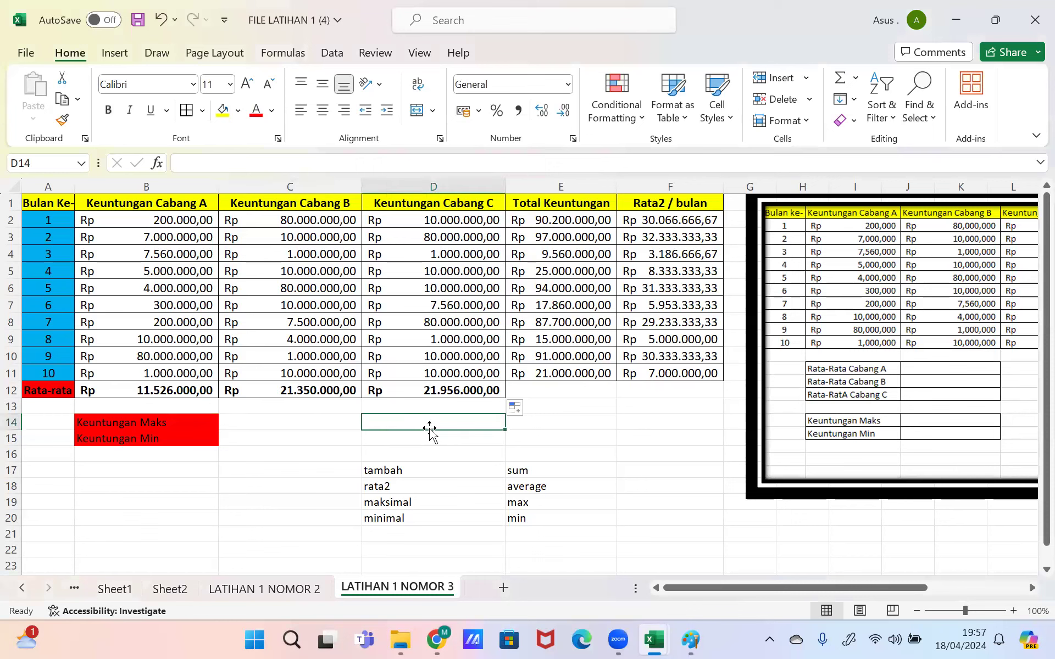
{"action": "type", "text": "max("}
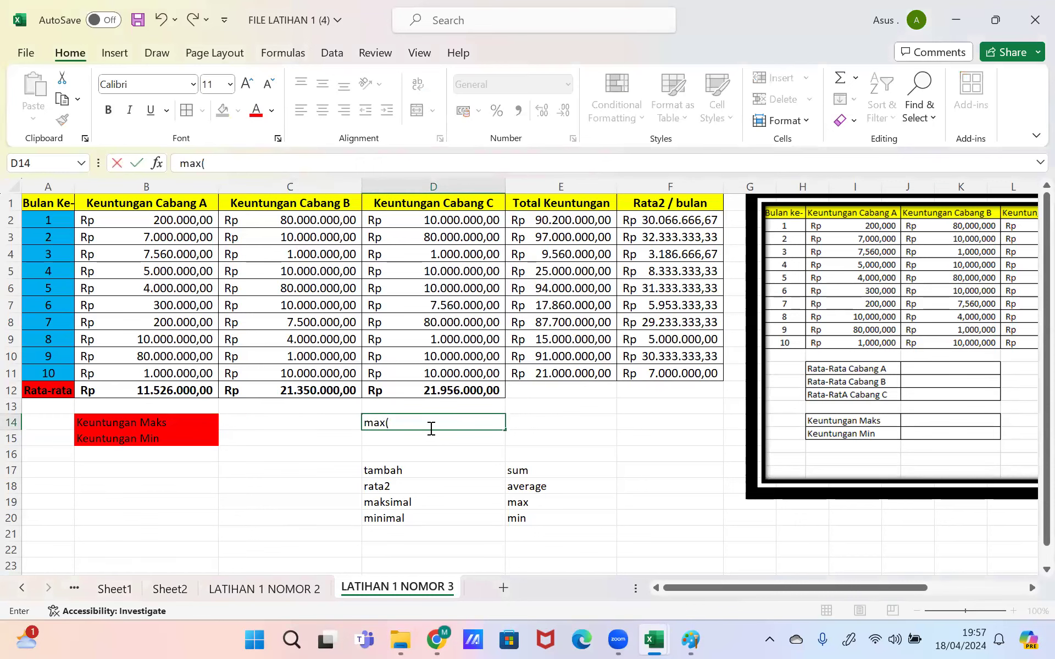
{"action": "type", "text": "e2:e11)"}
{"action": "key", "text": "Return"}
{"action": "type", "text": "muib"}
{"action": "key", "text": "BackSpace"}
{"action": "key", "text": "BackSpace"}
{"action": "key", "text": "BackSpace"}
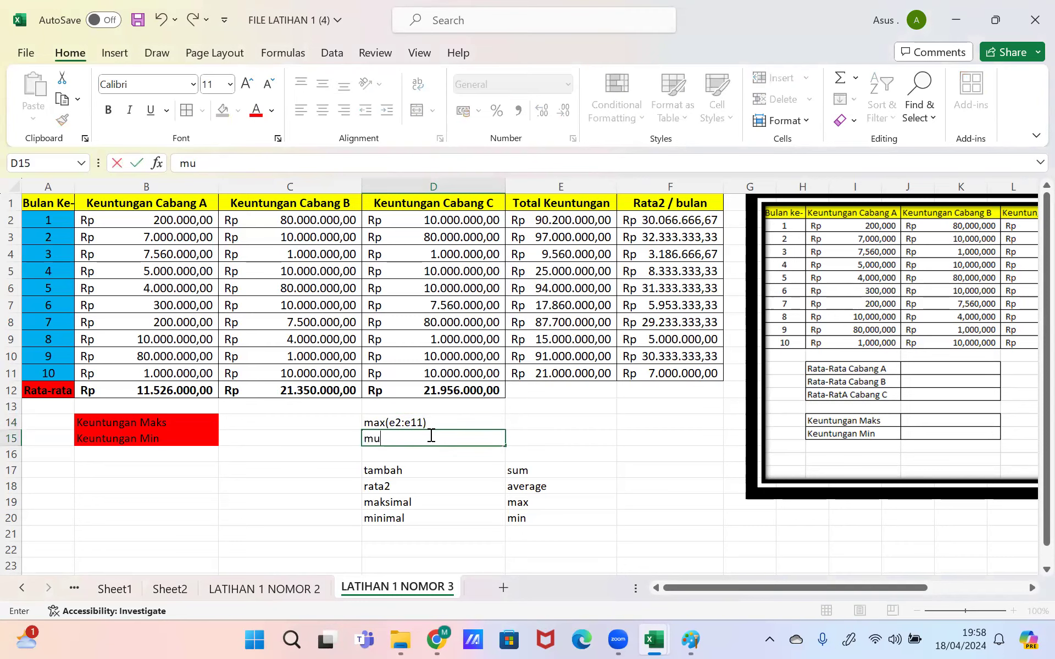
{"action": "type", "text": "in(e2:11"}
{"action": "key", "text": "BackSpace"}
{"action": "key", "text": "BackSpace"}
{"action": "type", "text": "e11)"}
{"action": "key", "text": "Return"}
{"action": "left_click", "coordinate": [429, 437]}
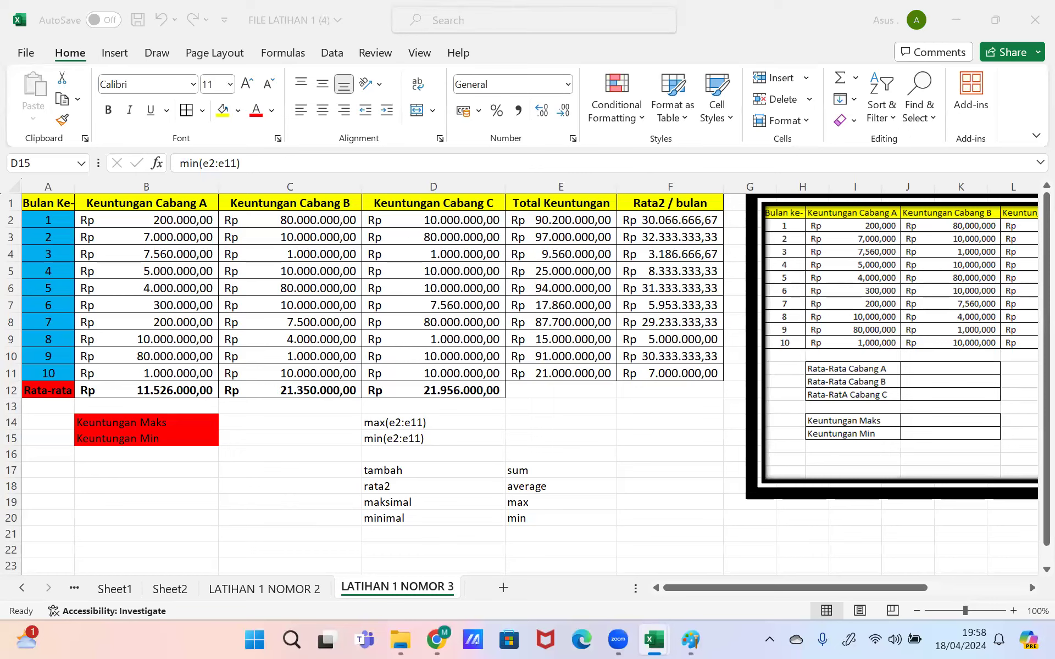
{"action": "left_click", "coordinate": [530, 285]}
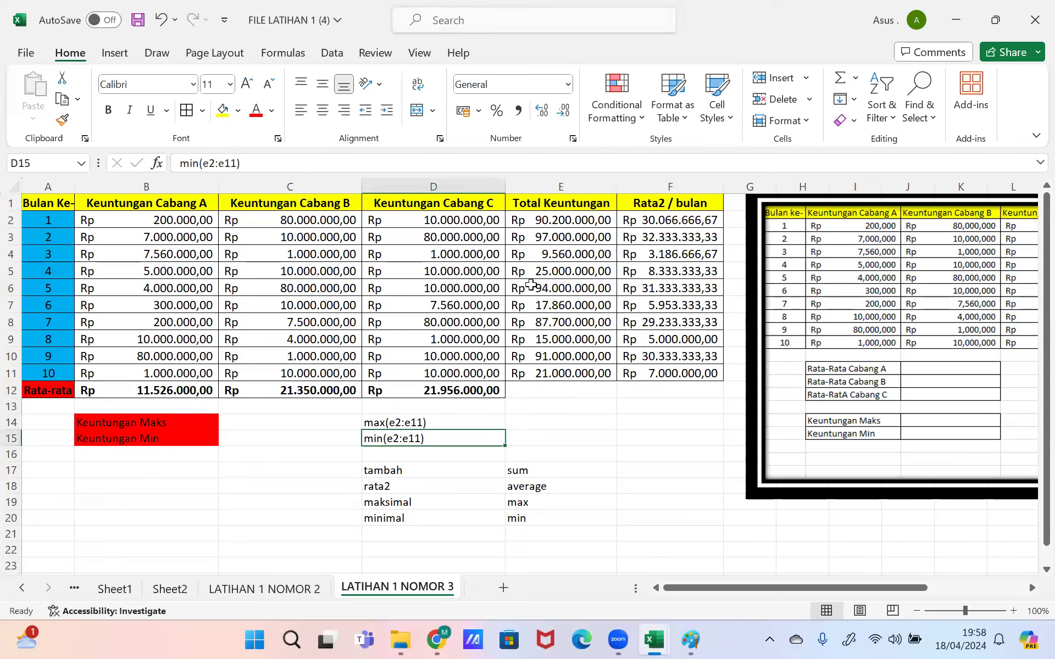